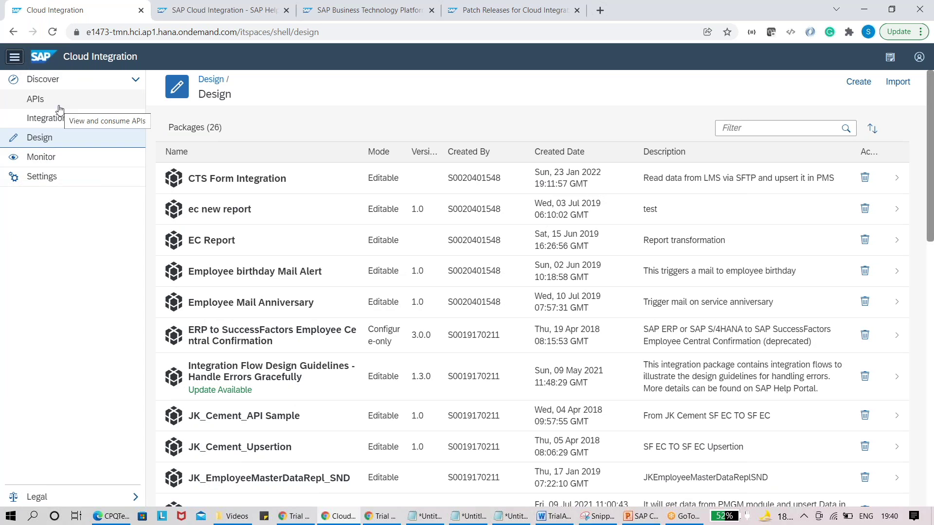
Step: Dismiss the session-expired alert and log back in with the prefilled login ID to reach the Integration catalogue
{"action": "left_click", "coordinate": [49, 118]}
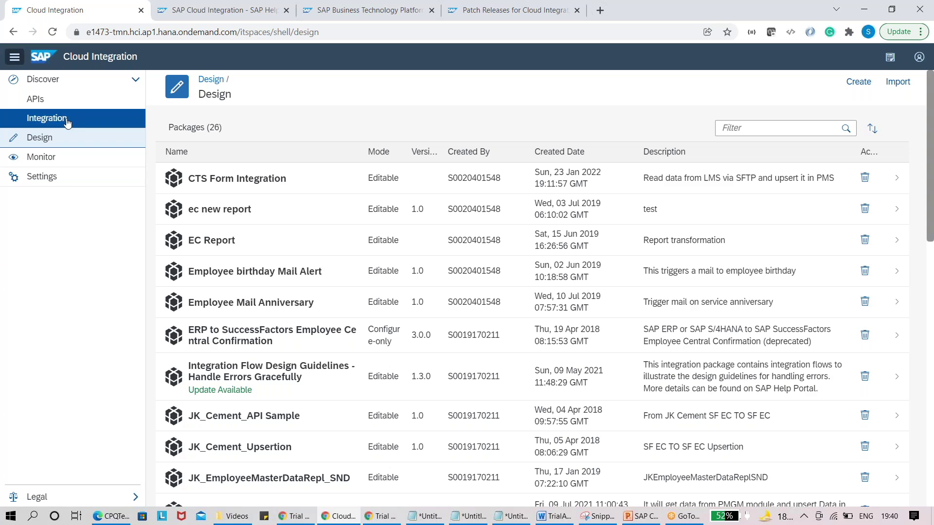
{"action": "left_click", "coordinate": [573, 100]}
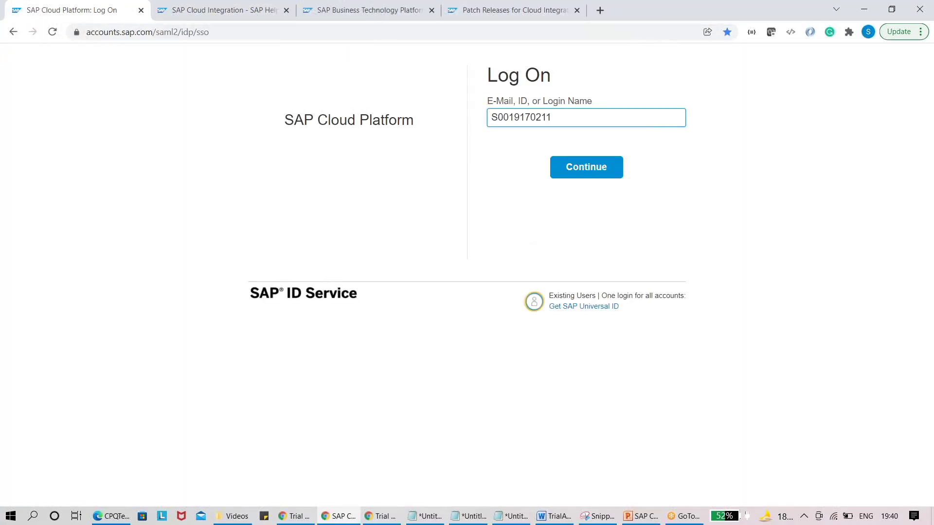
{"action": "left_click", "coordinate": [584, 171]}
{"action": "left_click", "coordinate": [594, 265]}
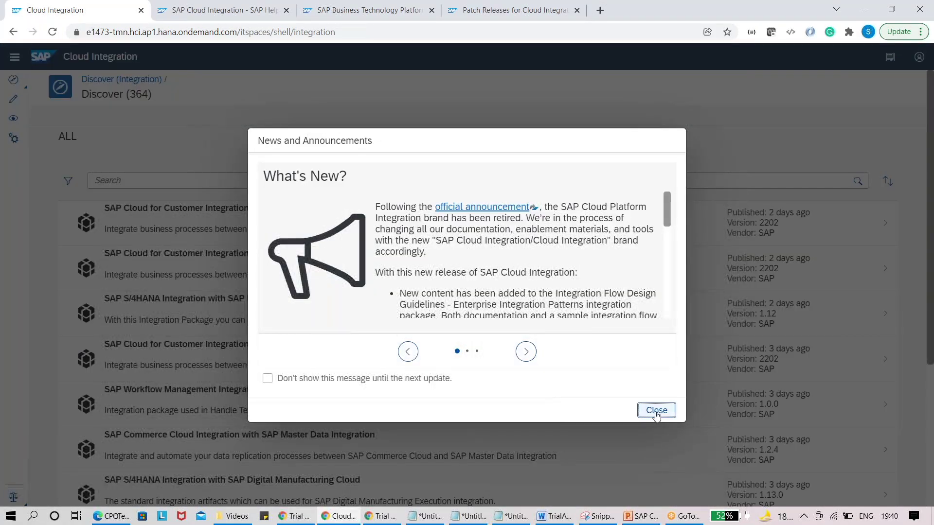
Step: Dismiss the News dialog and show the Discover Integration content catalogue
{"action": "left_click", "coordinate": [657, 411]}
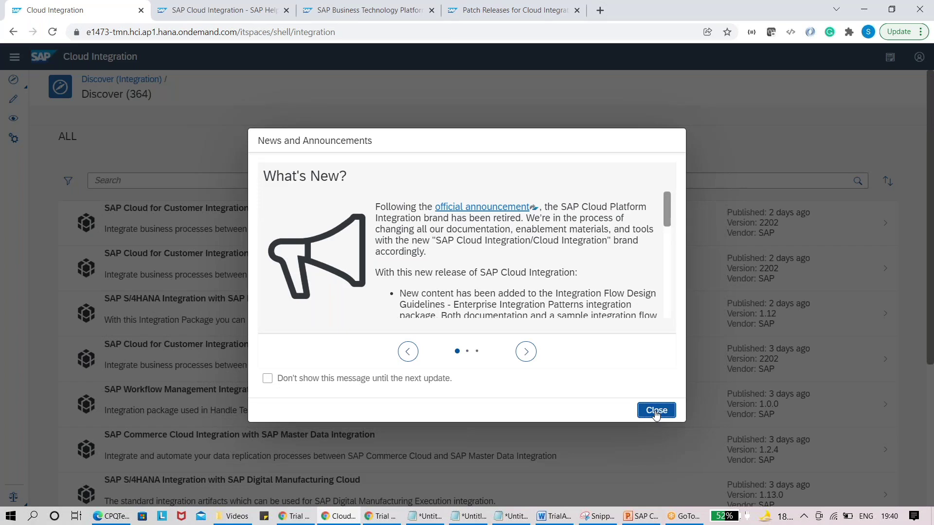
{"action": "left_click", "coordinate": [13, 79]}
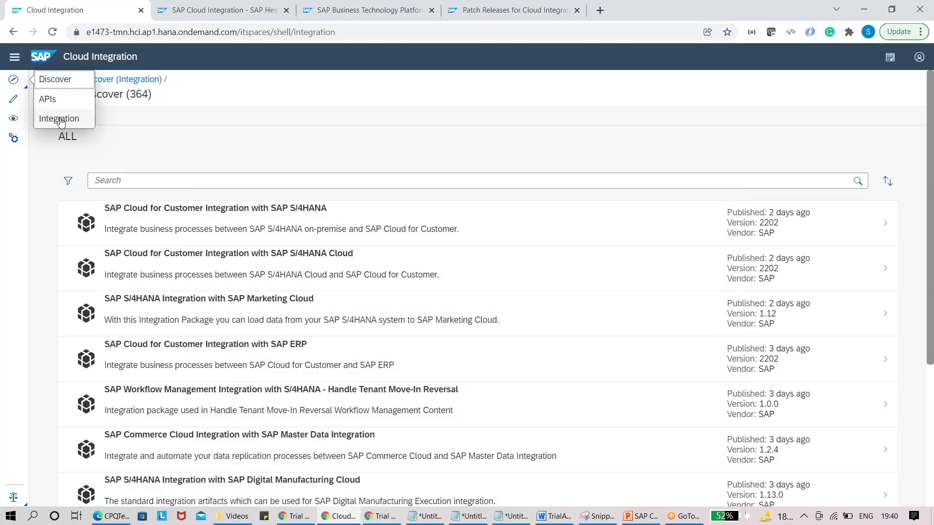
{"action": "left_click", "coordinate": [59, 119]}
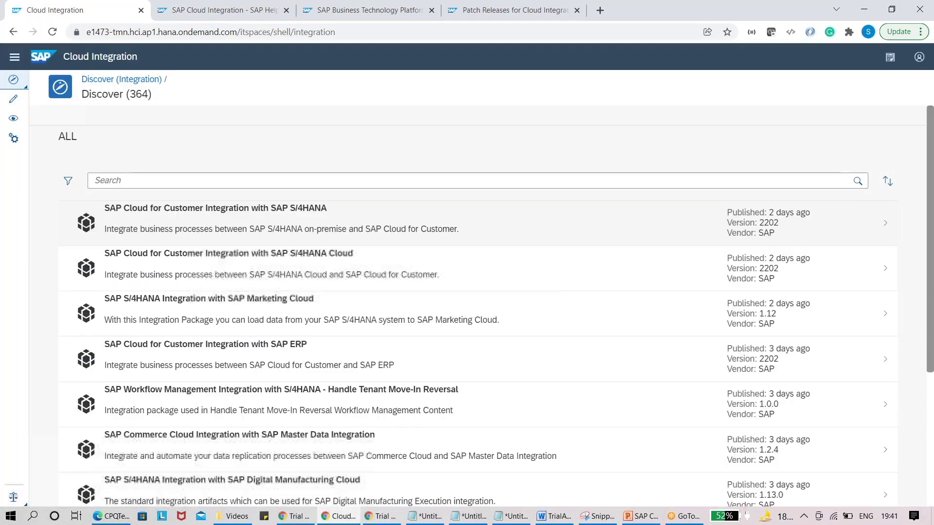
Step: Preview the SAP Cloud for Customer Integration with SAP S/4HANA package, then return to Design
{"action": "left_click", "coordinate": [132, 179]}
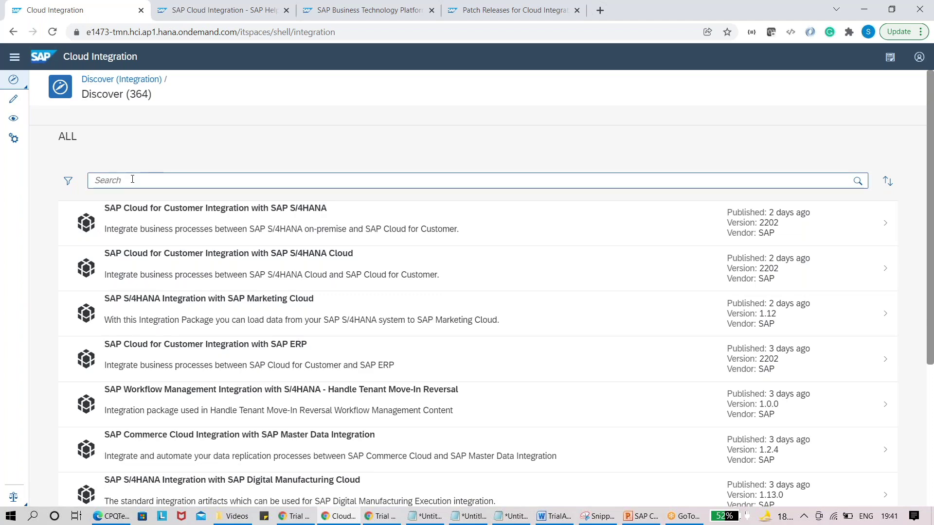
{"action": "left_click", "coordinate": [249, 222]}
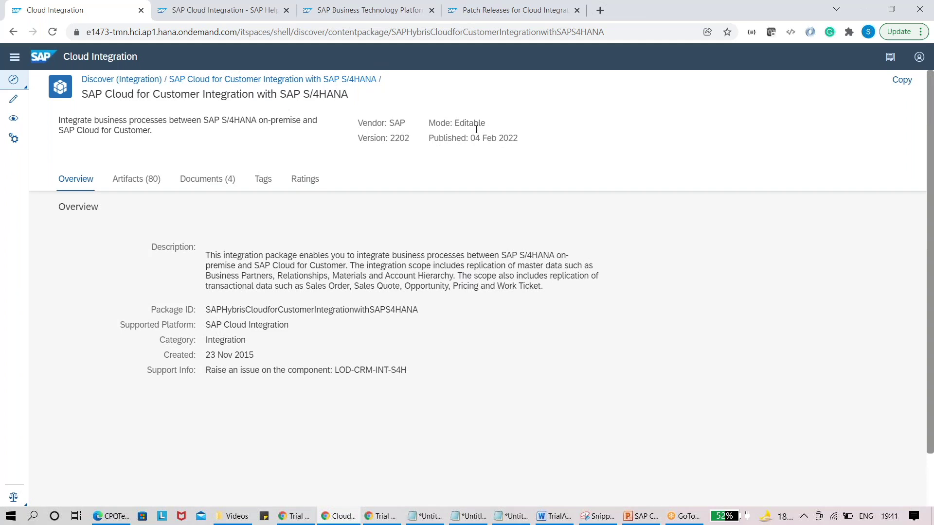
{"action": "left_click", "coordinate": [15, 57]}
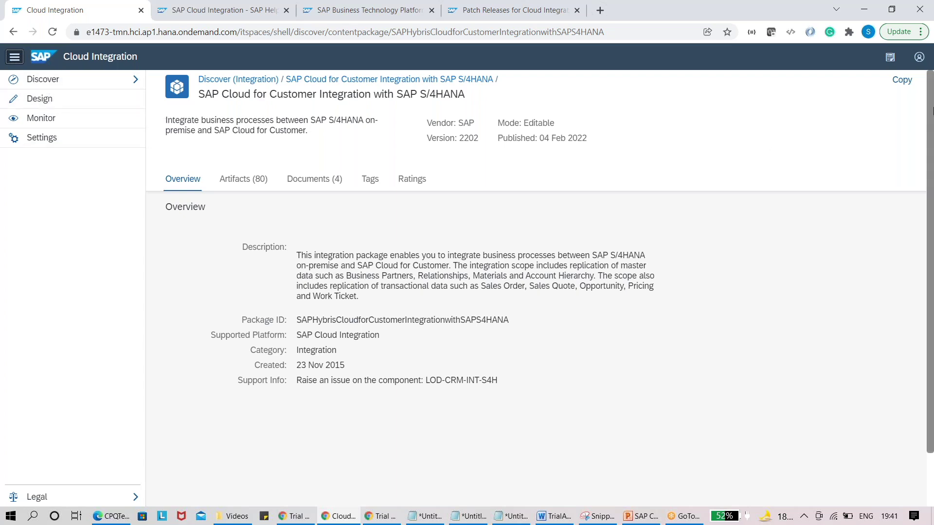
{"action": "left_click", "coordinate": [35, 98]}
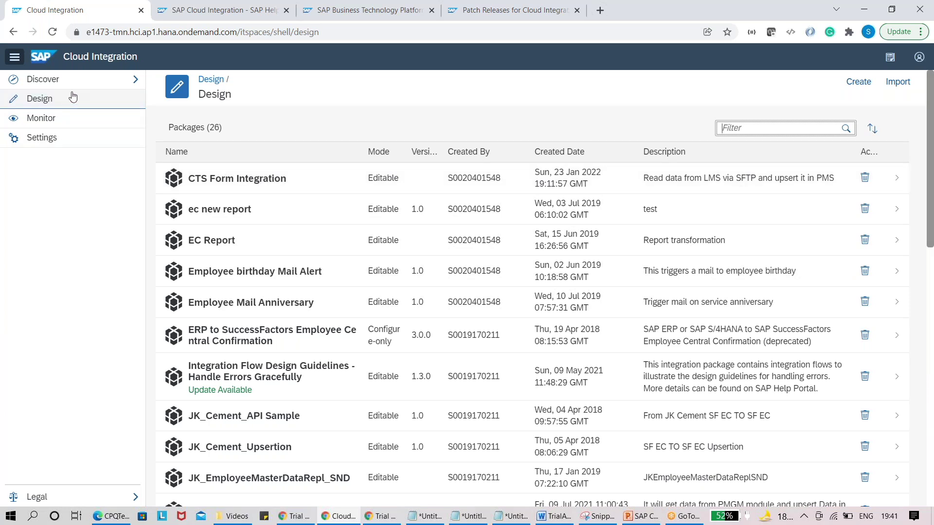
Step: Open the SAP Cloud for Customer Integration with SAP S/4HANA package from Discover > Integration
{"action": "left_click", "coordinate": [89, 90]}
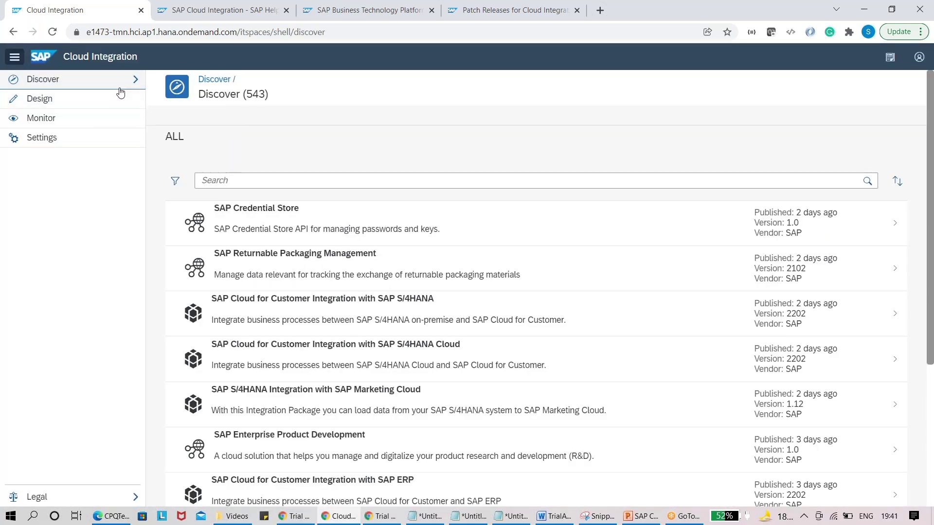
{"action": "left_click", "coordinate": [124, 84]}
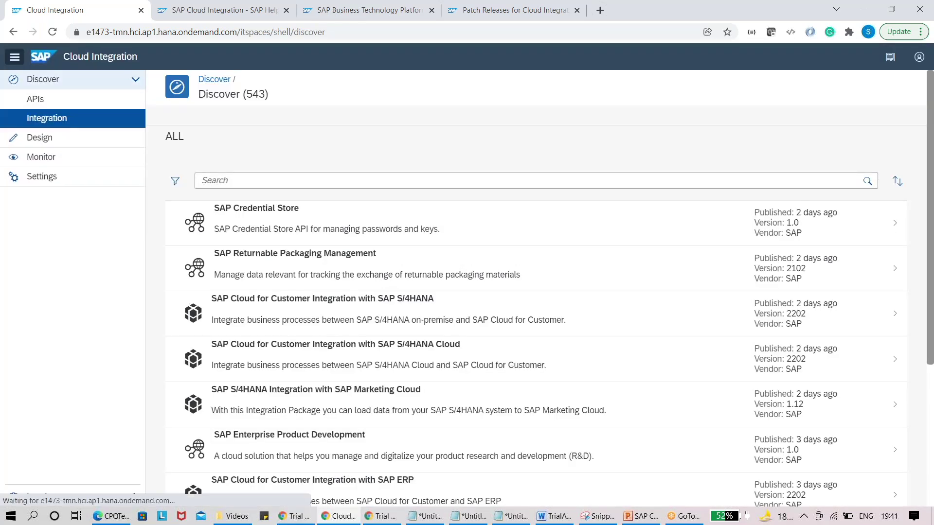
{"action": "left_click", "coordinate": [79, 118]}
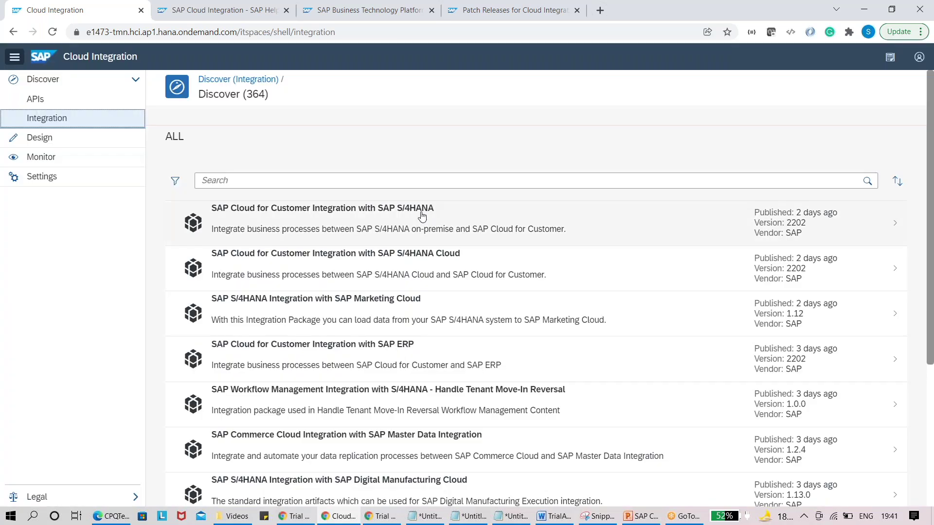
{"action": "left_click", "coordinate": [421, 216]}
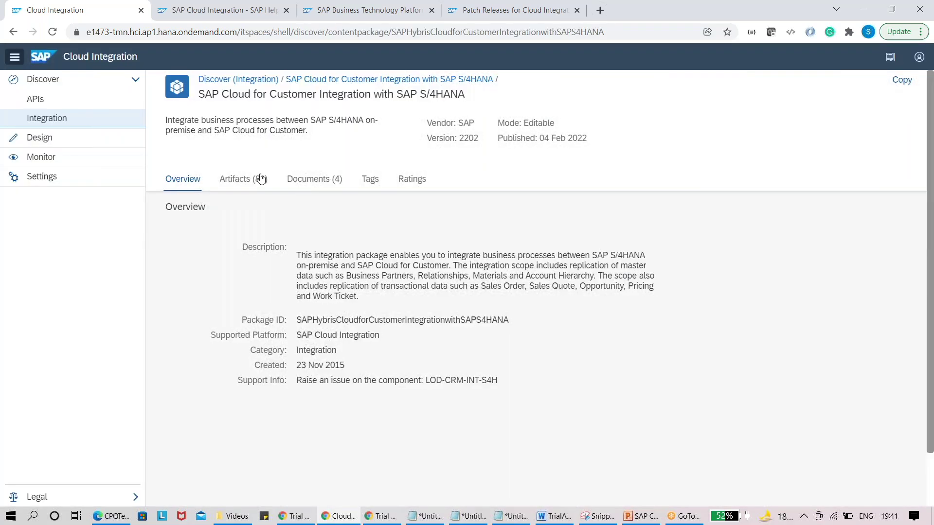
Step: List the package's 80 artifacts, view the Attachment Replication flow's actions, and return to Design
{"action": "left_click", "coordinate": [260, 179]}
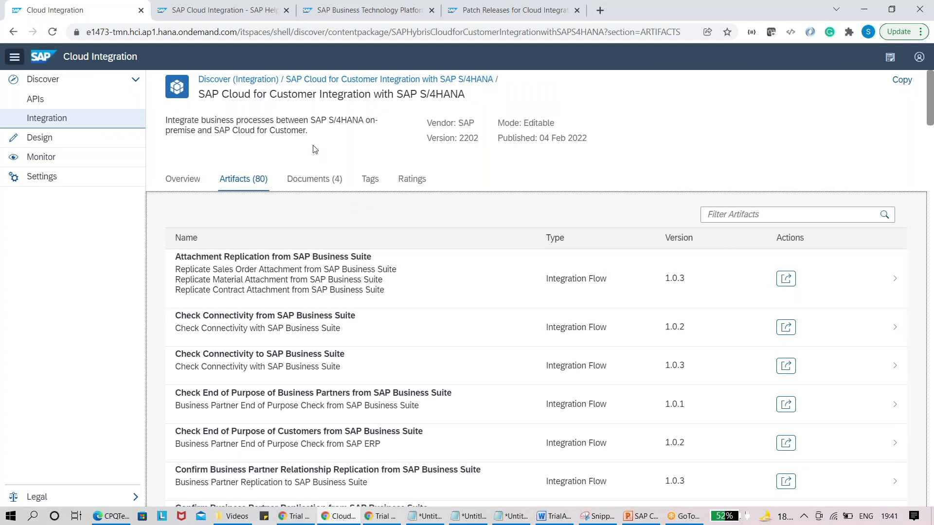
{"action": "left_click", "coordinate": [786, 279]}
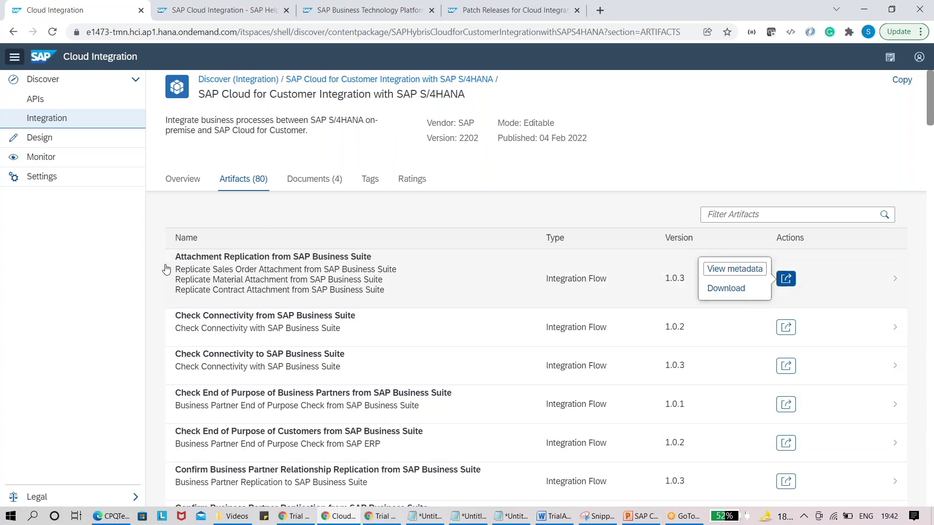
{"action": "left_click", "coordinate": [44, 146]}
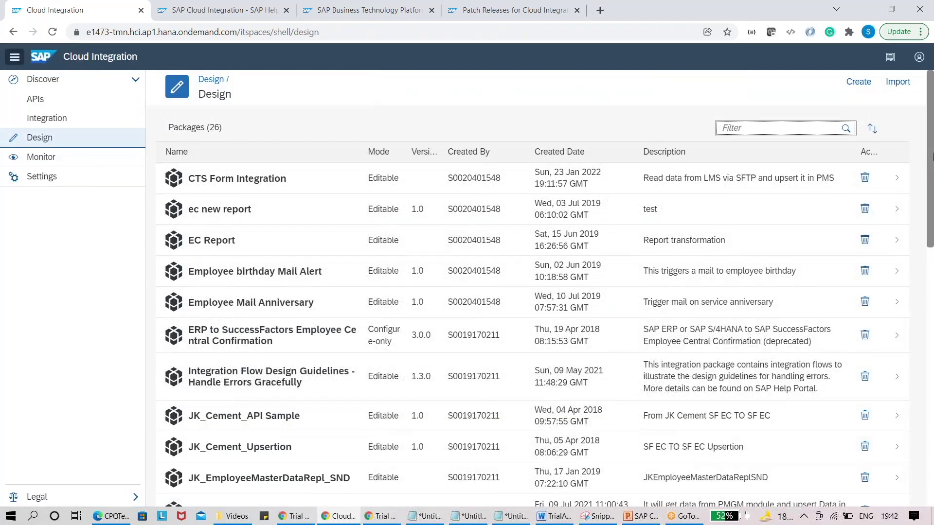
Step: Open the ZX package for Custom Integration Flows, list its 2 artifacts and enable editing
{"action": "left_click_drag", "start_coordinate": [932, 156], "coordinate": [933, 436]}
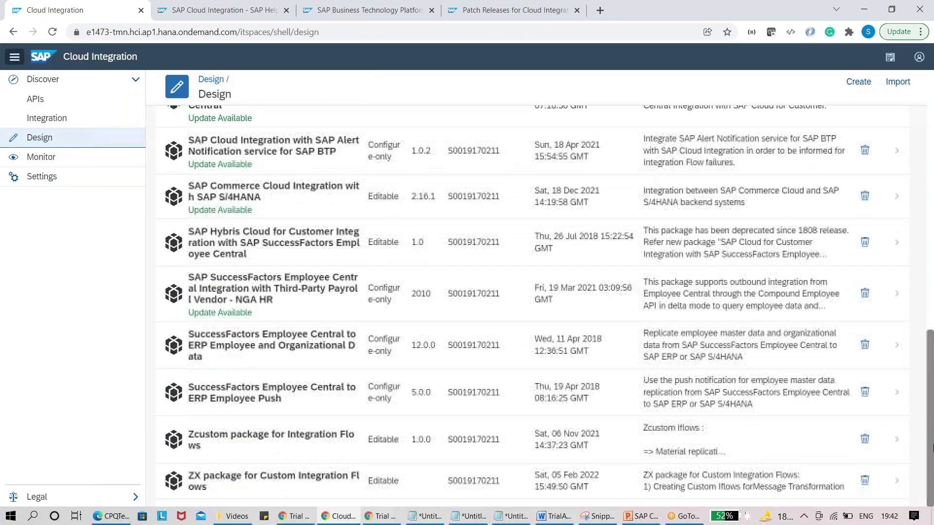
{"action": "left_click", "coordinate": [236, 480]}
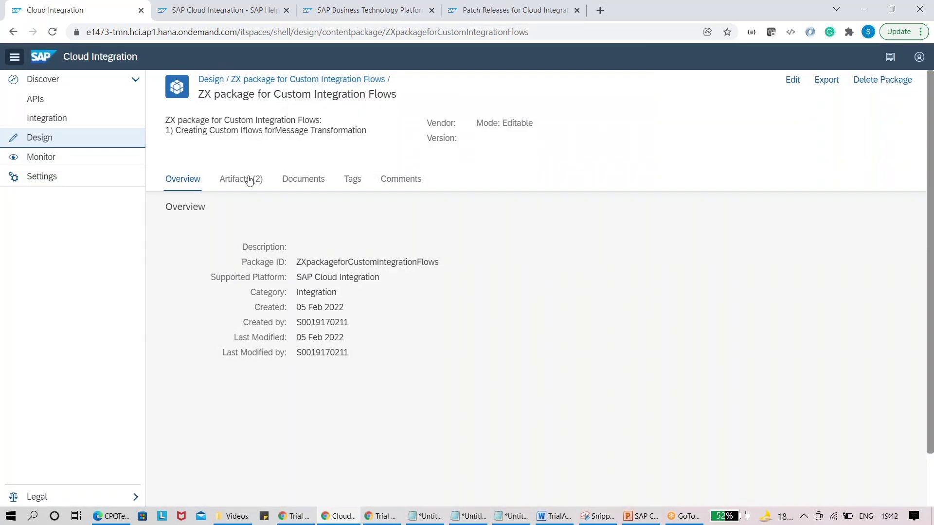
{"action": "left_click", "coordinate": [248, 180]}
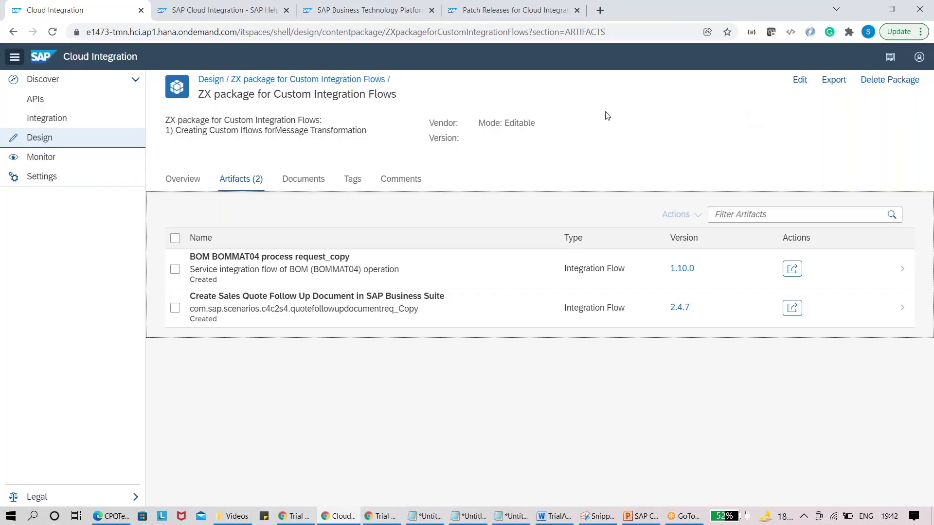
{"action": "left_click", "coordinate": [800, 80]}
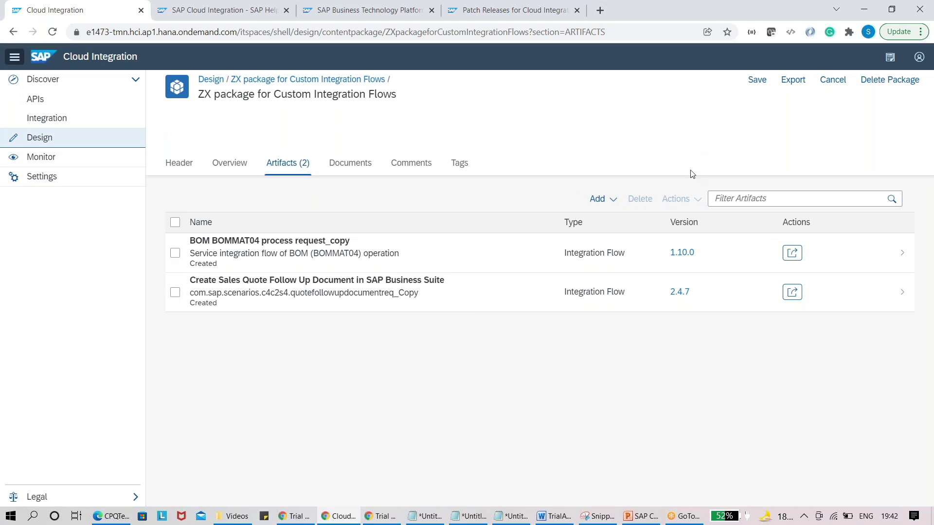
{"action": "left_click", "coordinate": [609, 199]}
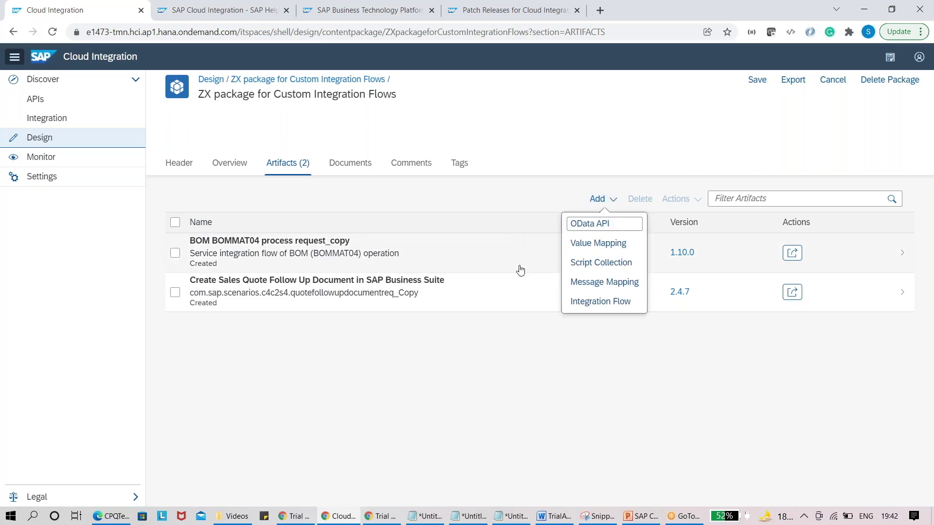
{"action": "left_click", "coordinate": [600, 301]}
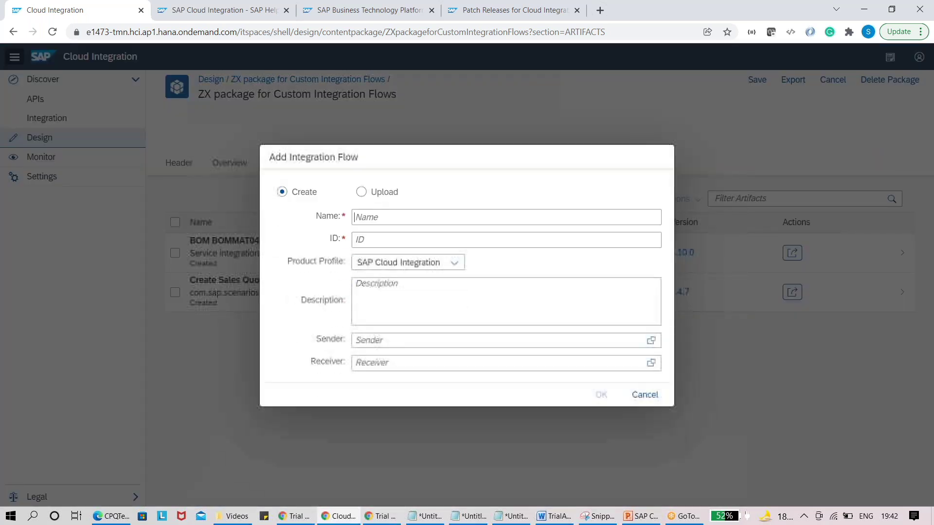
{"action": "left_click", "coordinate": [361, 188]}
{"action": "left_click", "coordinate": [432, 235]}
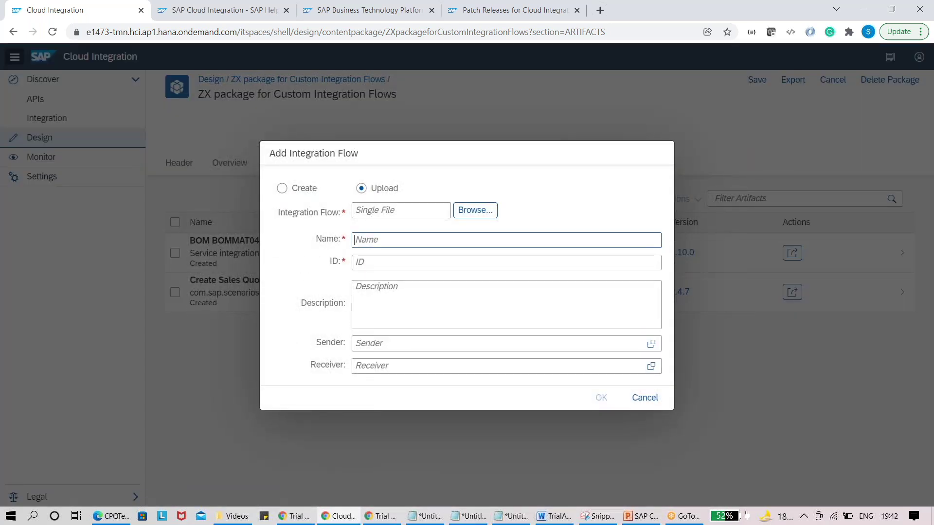
{"action": "left_click", "coordinate": [645, 399]}
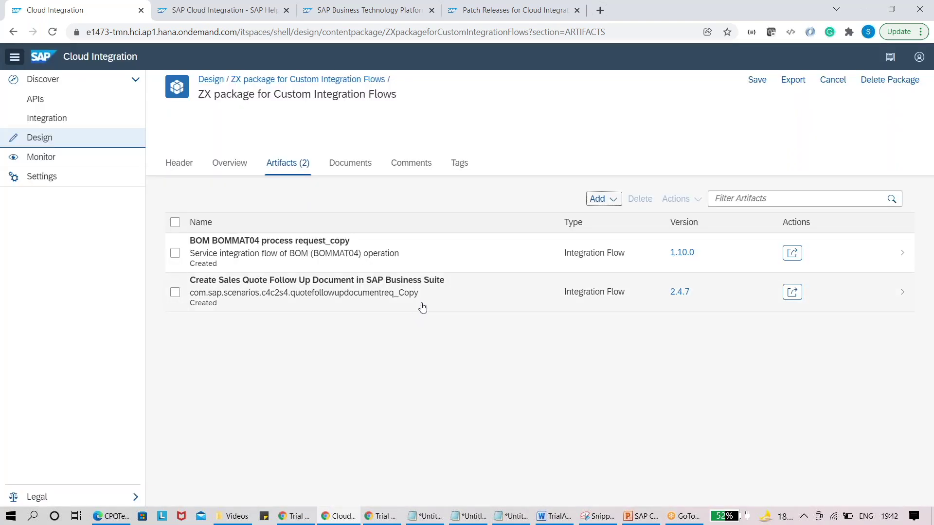
{"action": "left_click", "coordinate": [792, 254]}
{"action": "left_click", "coordinate": [798, 332]}
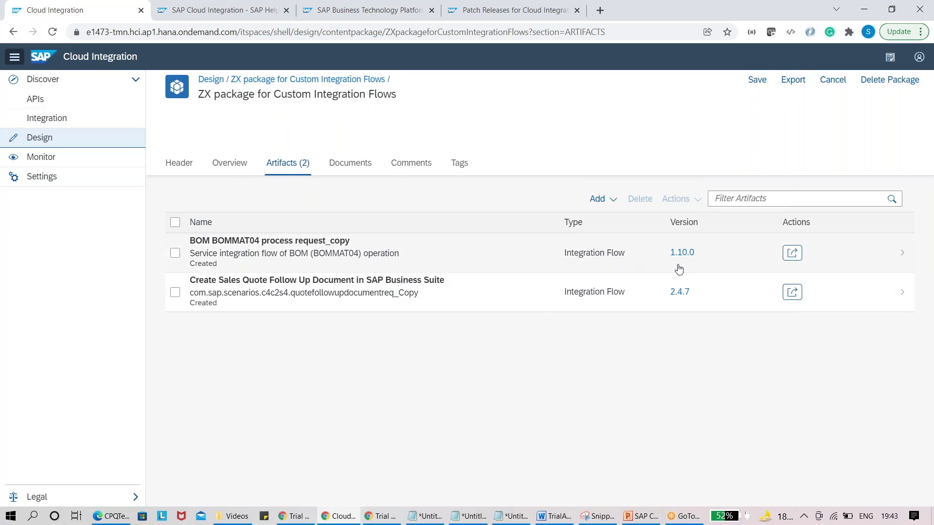
Step: Return to the ZX package's artifact list and view actions for BOM BOMMAT04 process request_copy
{"action": "left_click", "coordinate": [902, 257]}
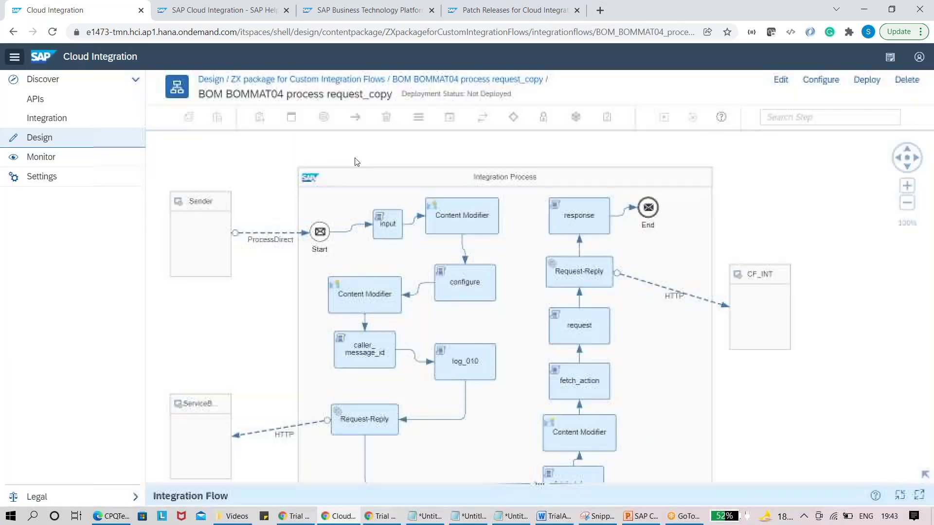
{"action": "left_click", "coordinate": [306, 79]}
{"action": "left_click", "coordinate": [175, 252]}
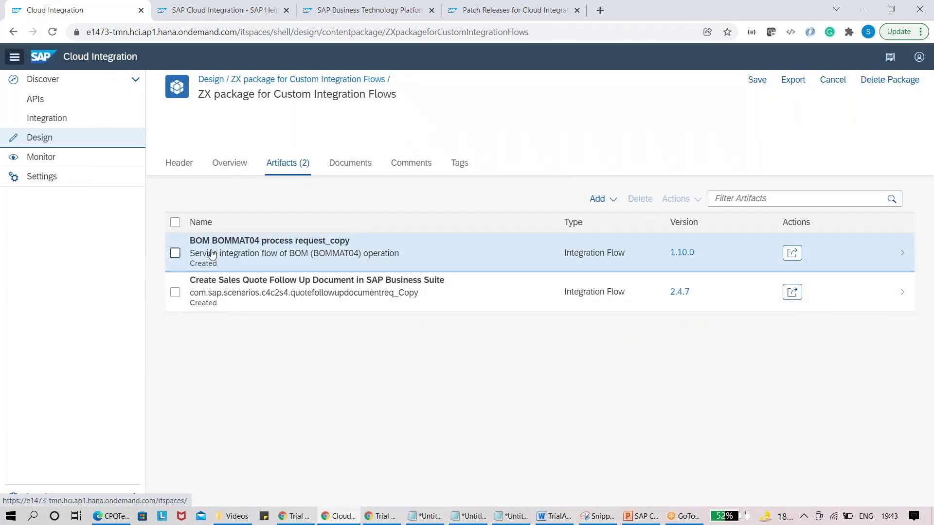
{"action": "left_click", "coordinate": [697, 205]}
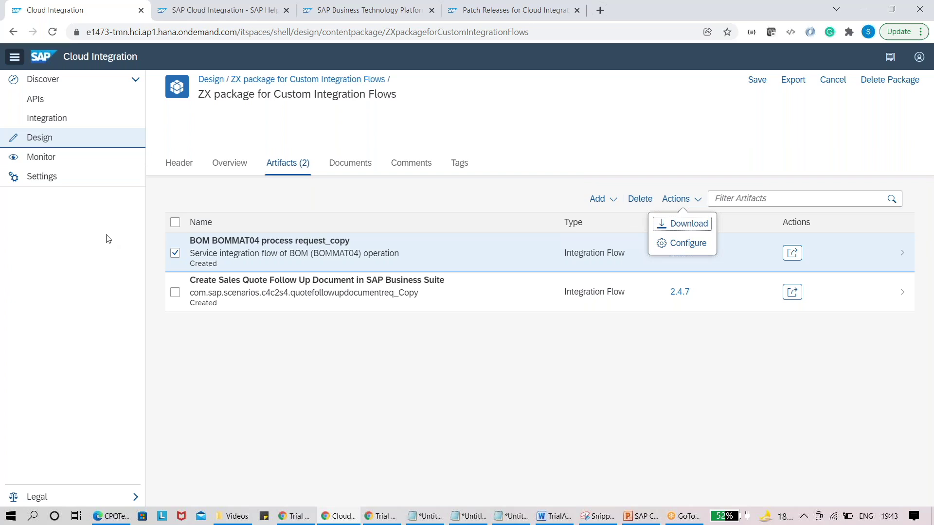
Step: Select and then clear both artifacts, collapse the side navigation, and switch to the PowerPoint deck
{"action": "left_click", "coordinate": [174, 293]}
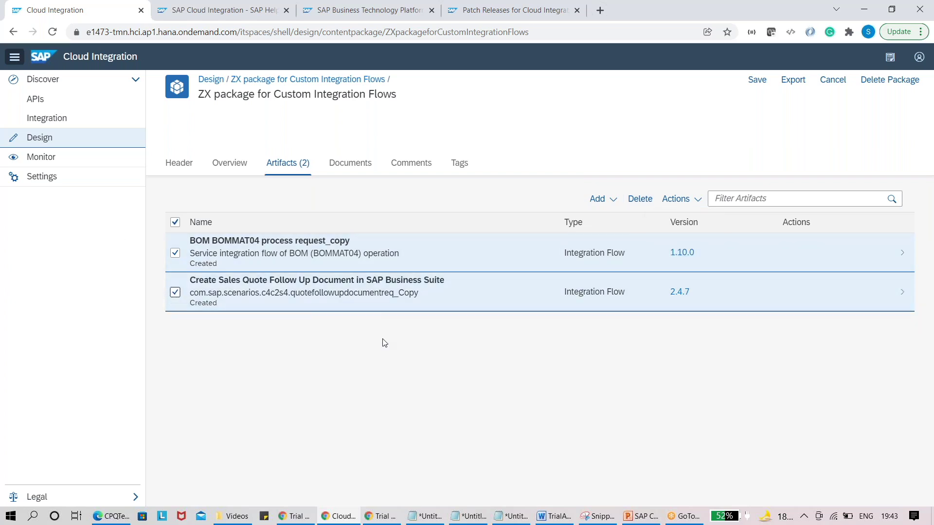
{"action": "left_click", "coordinate": [175, 223]}
{"action": "left_click", "coordinate": [12, 56]}
{"action": "left_click", "coordinate": [626, 517]}
Step: Page from the CPI Architecture slide past Documentation and API Portal to slide 43
{"action": "left_click", "coordinate": [63, 263]}
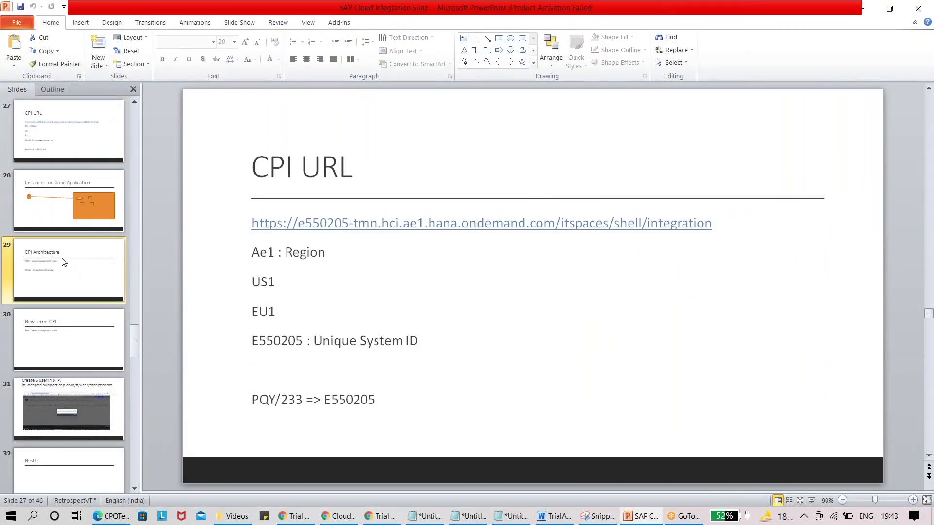
{"action": "key", "text": "Down"}
{"action": "key", "text": "Down"}
{"action": "key", "text": "Down"}
{"action": "key", "text": "Down"}
{"action": "key", "text": "Down"}
{"action": "key", "text": "Down"}
{"action": "key", "text": "Down"}
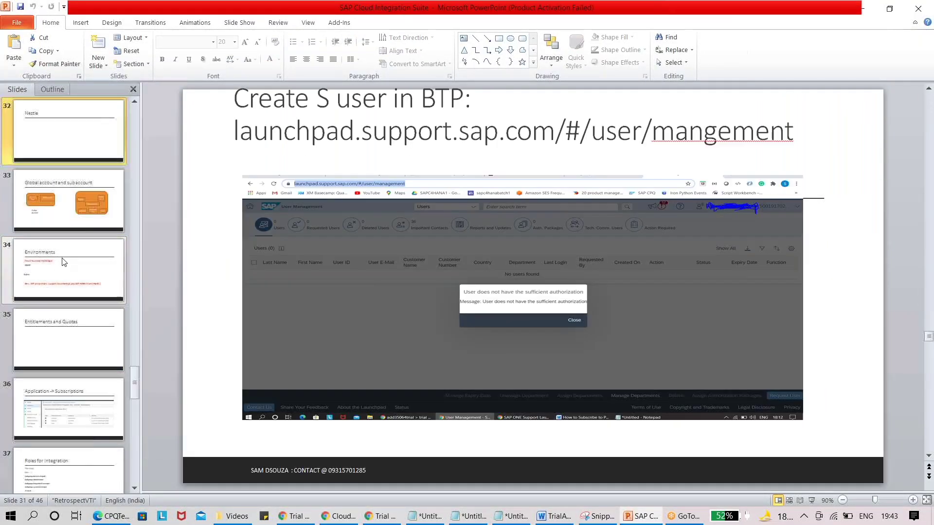
{"action": "key", "text": "Down"}
{"action": "key", "text": "Down"}
{"action": "key", "text": "Down"}
{"action": "key", "text": "Down"}
{"action": "key", "text": "Down"}
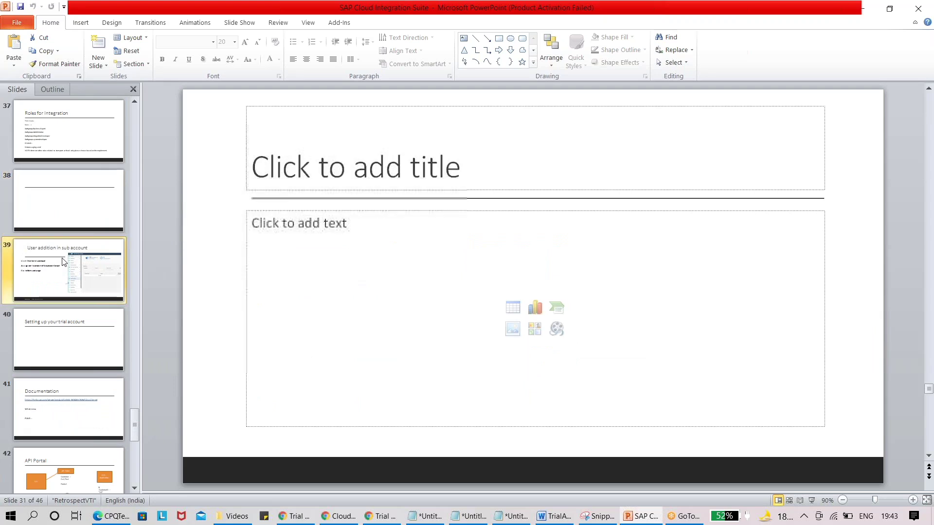
{"action": "key", "text": "Down"}
{"action": "key", "text": "Down"}
{"action": "key", "text": "Up"}
{"action": "key", "text": "Down"}
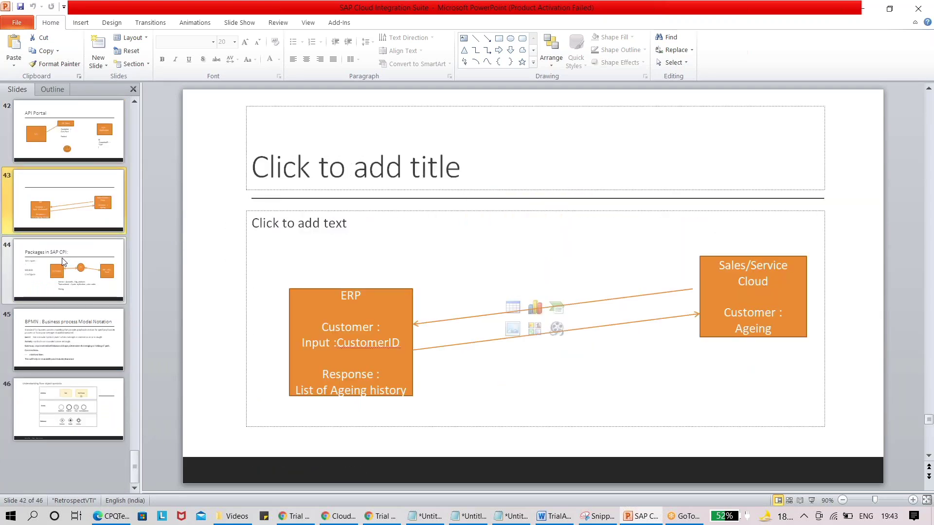
{"action": "key", "text": "Down"}
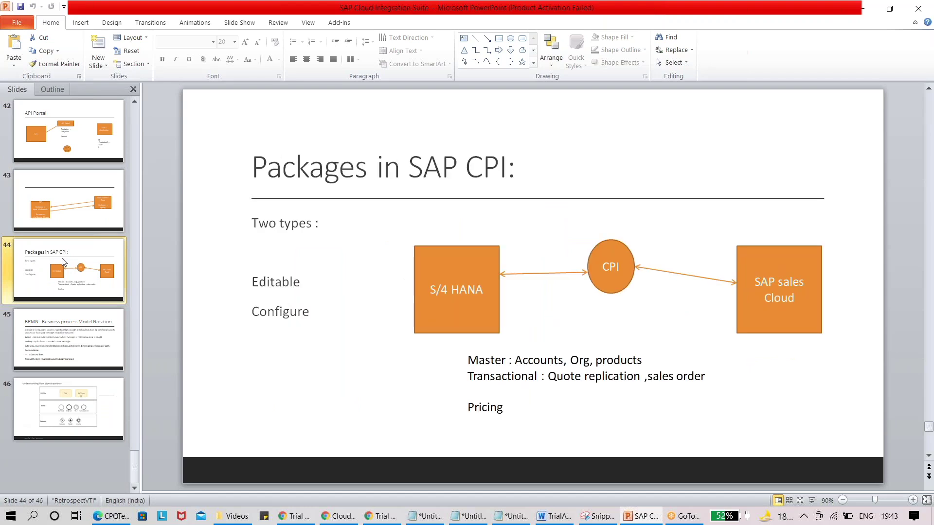
Step: Advance to the BPMN slide, then open the BOM BOMMAT04 integration flow in Cloud Integration
{"action": "key", "text": "Down"}
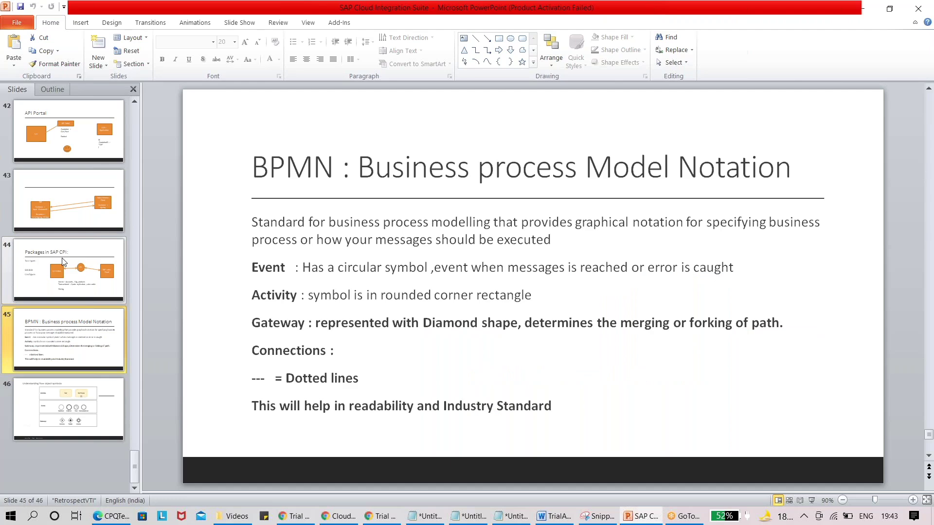
{"action": "key", "text": "alt+Tab"}
{"action": "left_click", "coordinate": [149, 245]}
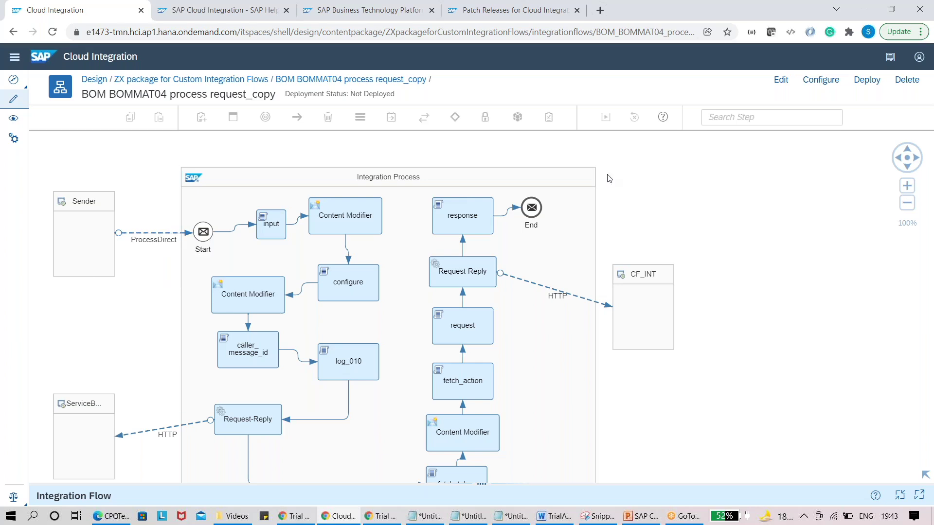
Step: Select the Integration Process pool and compare it with the PowerPoint BPMN notation slide
{"action": "left_click", "coordinate": [297, 230]}
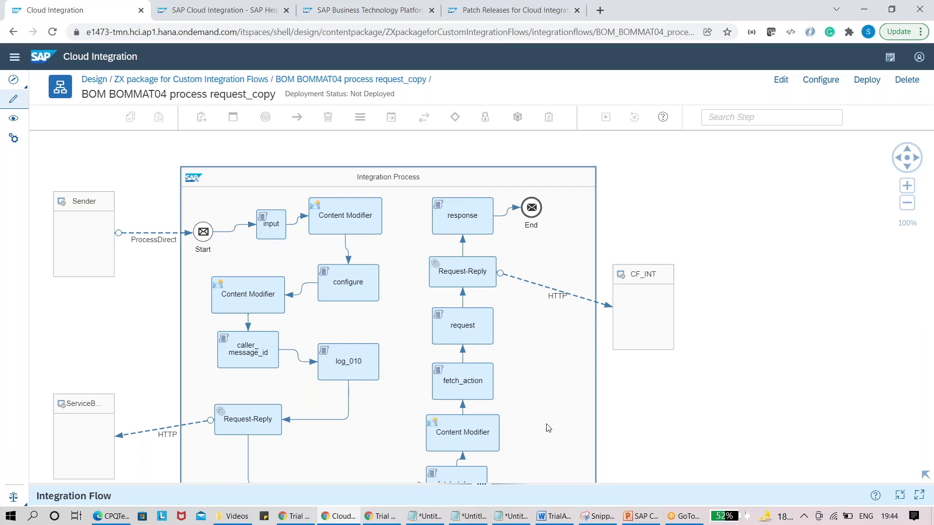
{"action": "left_click", "coordinate": [642, 517]}
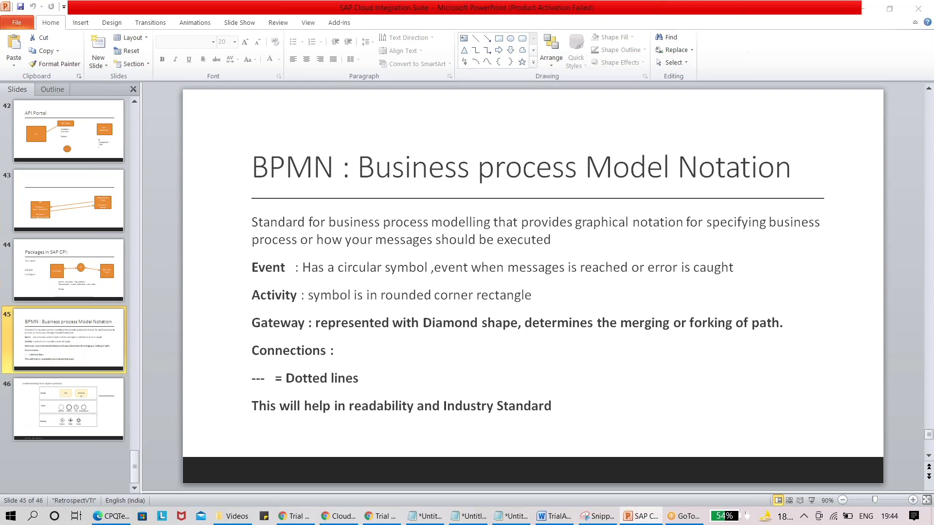
{"action": "key", "text": "alt+Tab"}
{"action": "key", "text": "alt+Tab"}
{"action": "key", "text": "alt+Tab"}
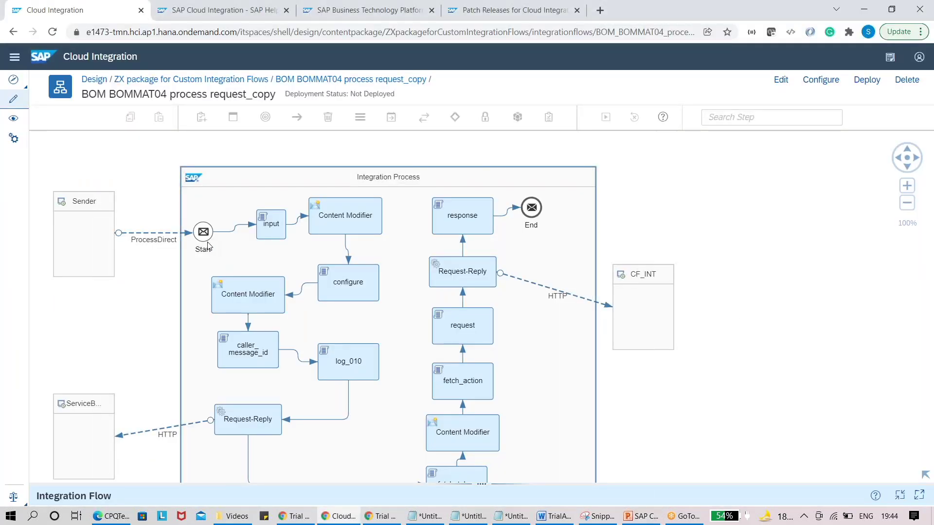
{"action": "key", "text": "alt+Tab"}
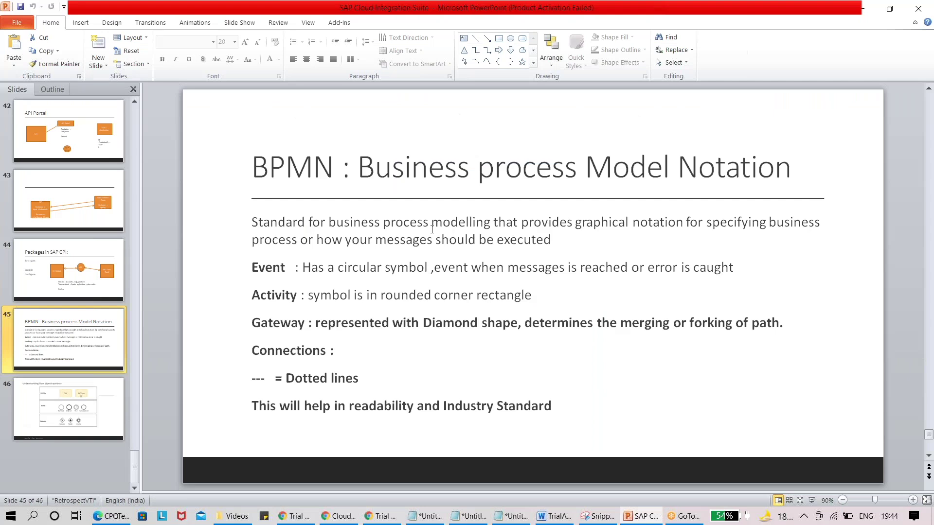
{"action": "key", "text": "alt+Tab"}
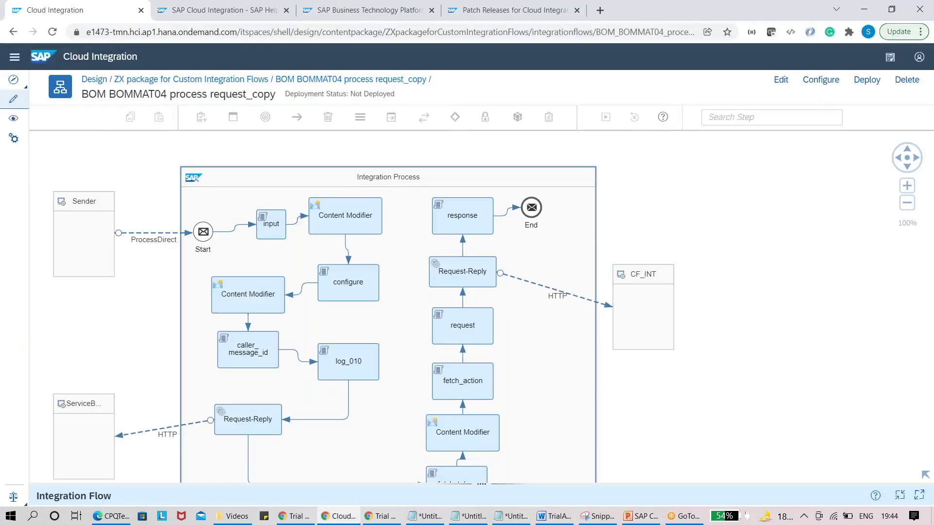
Step: Select the Start event and compare it repeatedly against the BPMN notation slide
{"action": "left_click", "coordinate": [204, 238]}
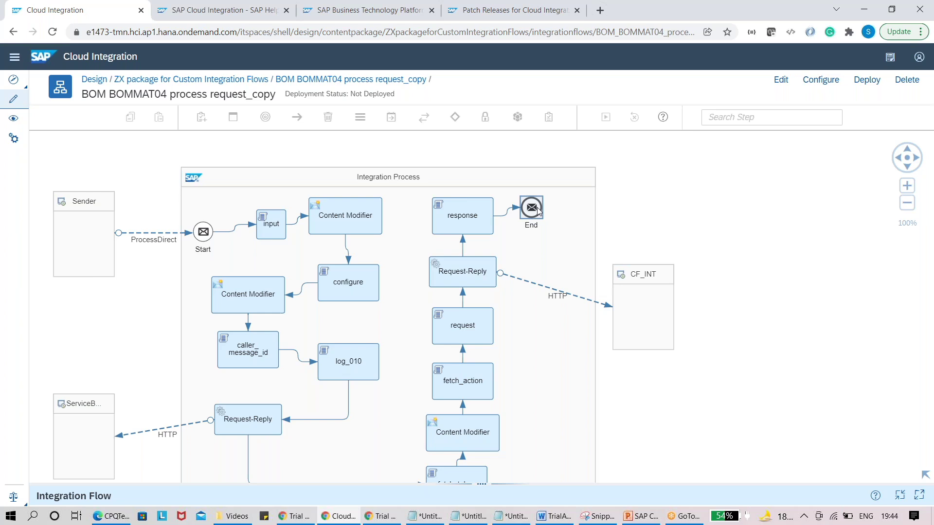
{"action": "left_click", "coordinate": [632, 517]}
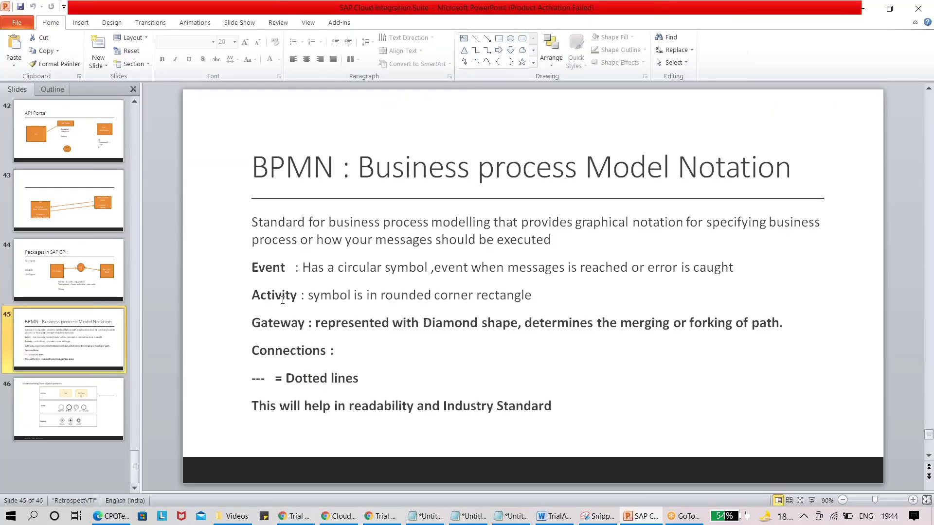
{"action": "key", "text": "alt+Tab"}
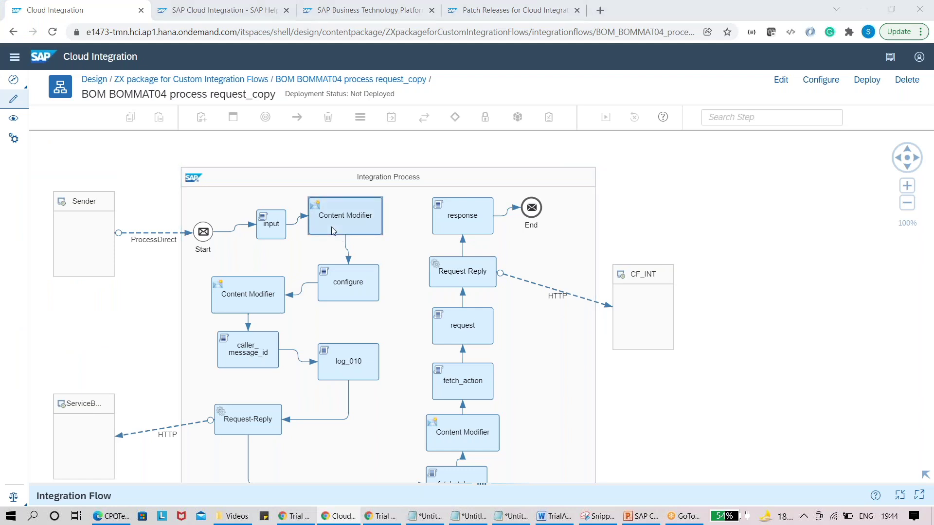
{"action": "key", "text": "alt+Tab"}
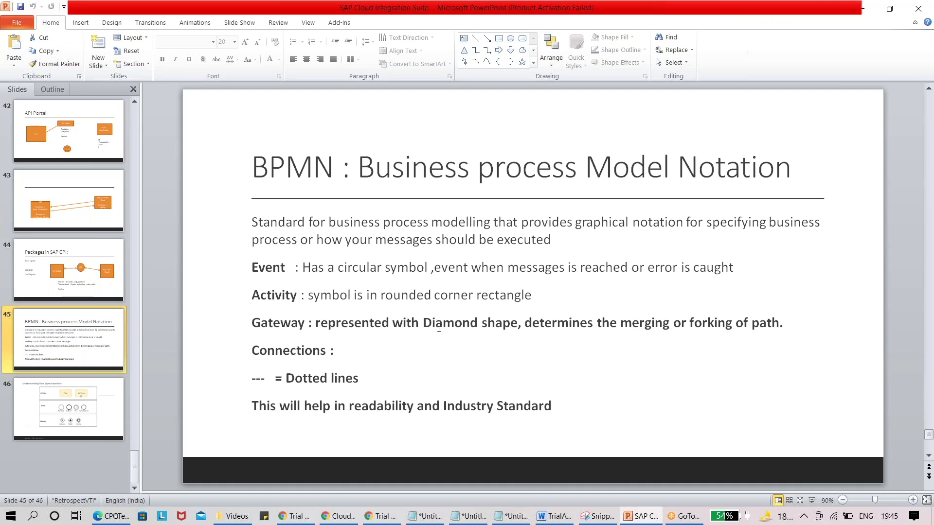
{"action": "key", "text": "alt+Tab"}
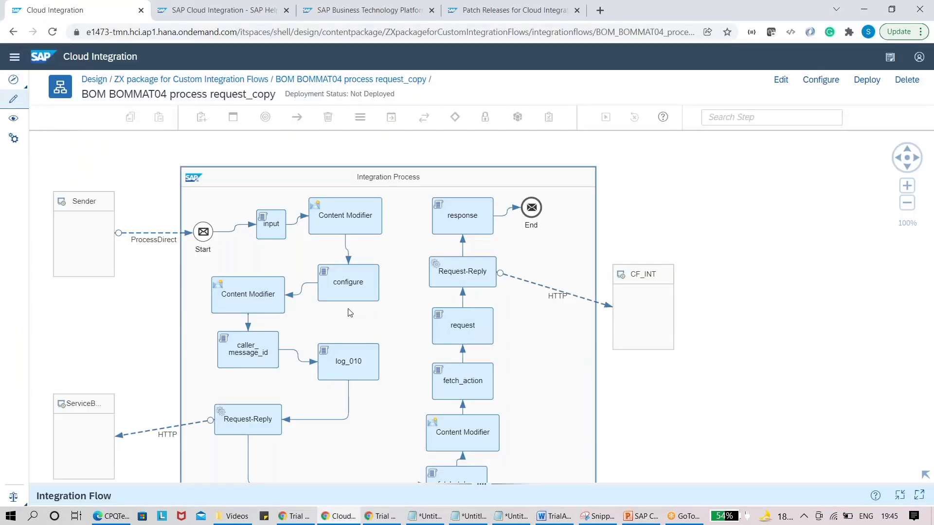
{"action": "key", "text": "alt+Tab"}
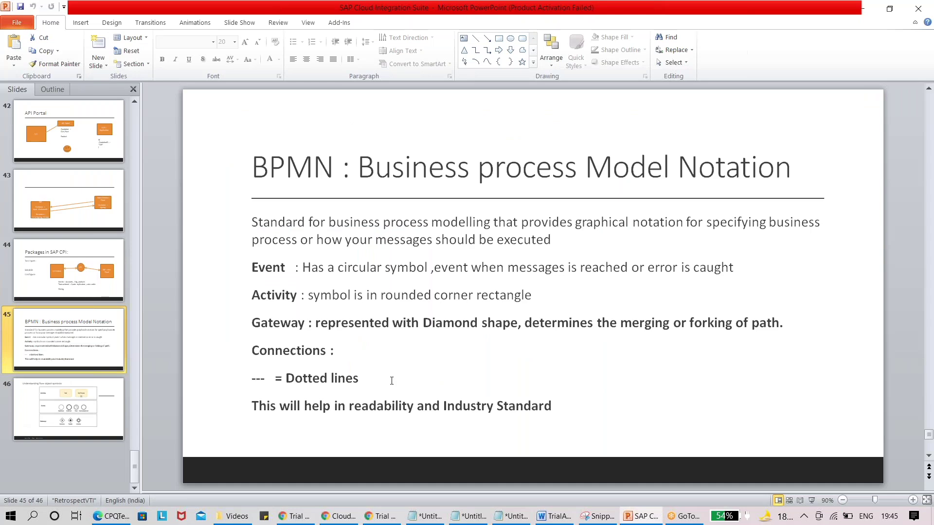
{"action": "key", "text": "alt+Tab"}
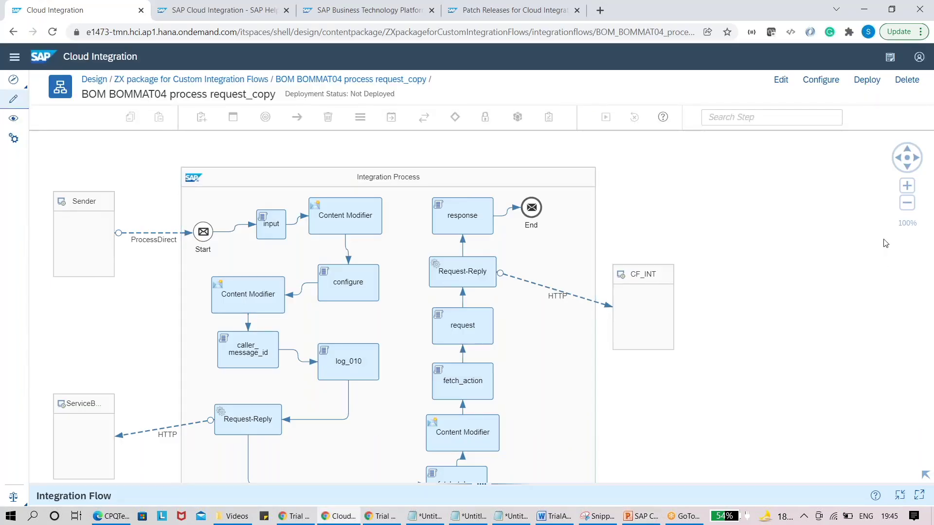
Step: Zoom out to 83% and pan the canvas to show the flow down to fetch_token
{"action": "left_click", "coordinate": [907, 203]}
{"action": "mouse_move", "coordinate": [819, 335]}
{"action": "left_mouse_down"}
{"action": "mouse_move", "coordinate": [790, 287]}
{"action": "mouse_move", "coordinate": [782, 204]}
{"action": "mouse_move", "coordinate": [778, 479]}
{"action": "mouse_move", "coordinate": [715, 198]}
{"action": "mouse_move", "coordinate": [456, 132]}
{"action": "mouse_move", "coordinate": [793, 308]}
{"action": "mouse_move", "coordinate": [809, 337]}
{"action": "left_mouse_up"}
{"action": "key", "text": "alt+Tab"}
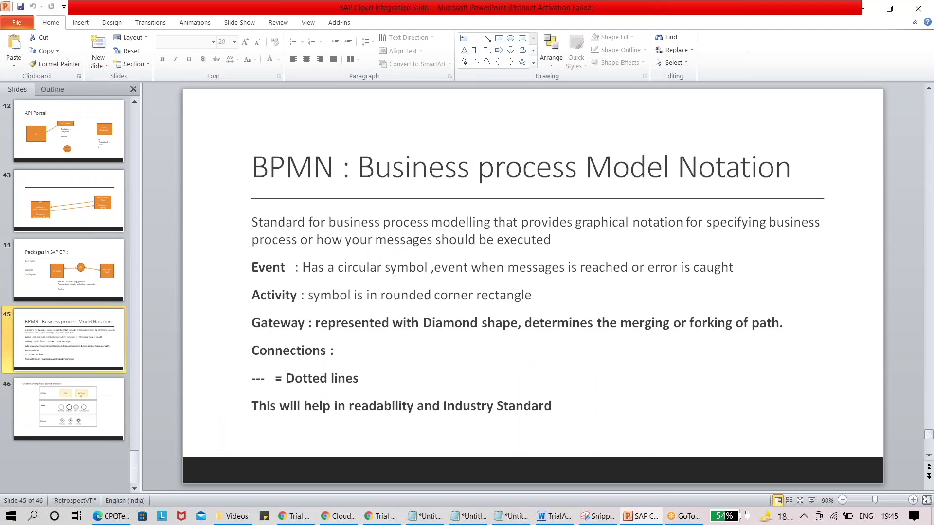
{"action": "key", "text": "alt+Tab"}
{"action": "mouse_move", "coordinate": [218, 248]}
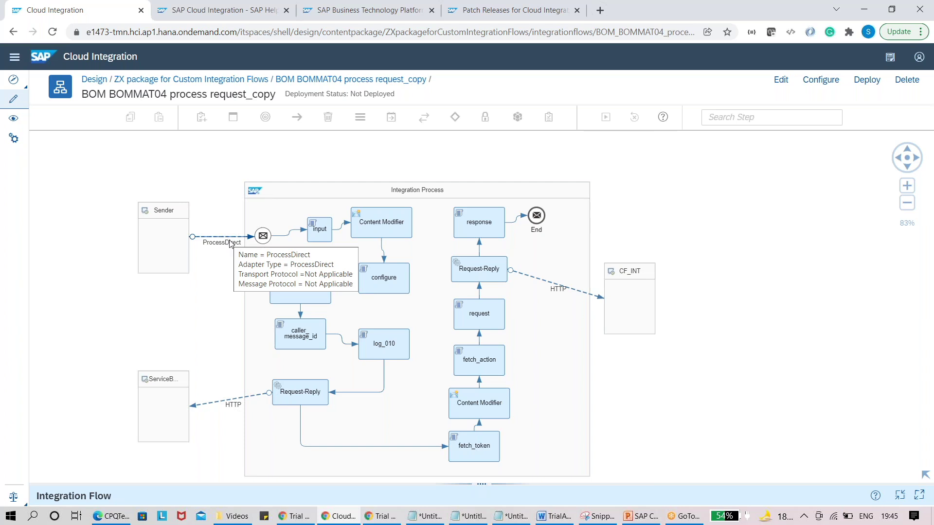
{"action": "key", "text": "alt+Tab"}
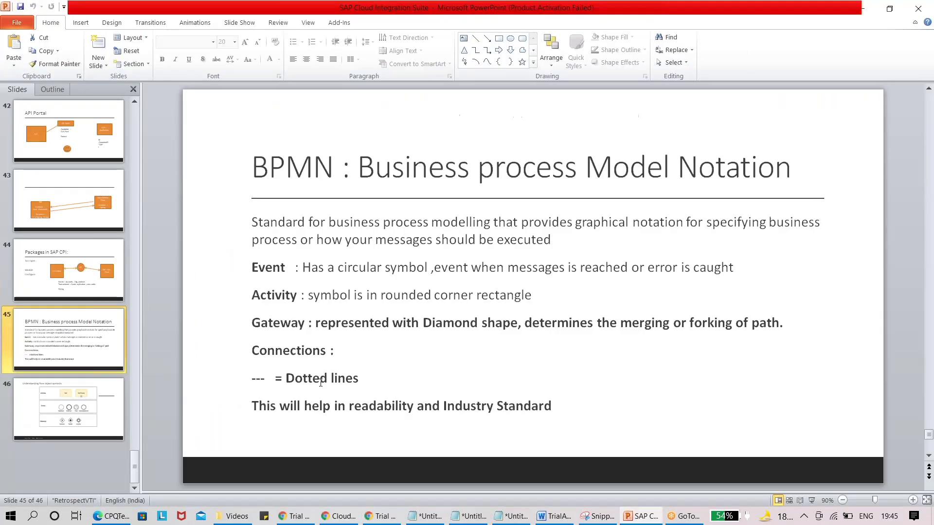
{"action": "key", "text": "alt+Tab"}
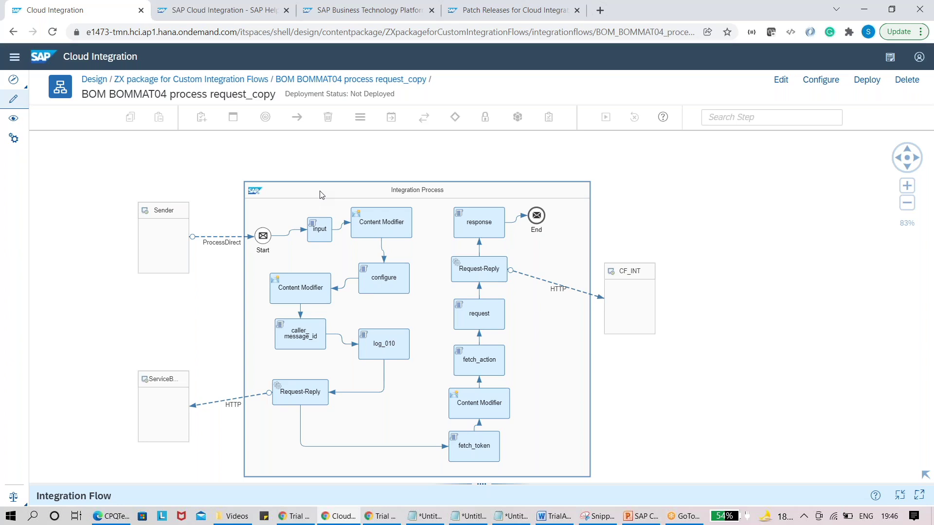
Step: Select the Content Modifier step and zoom the BOM BOMMAT04 diagram out
{"action": "scroll", "coordinate": [315, 232], "scroll_direction": "up", "scroll_amount": 3}
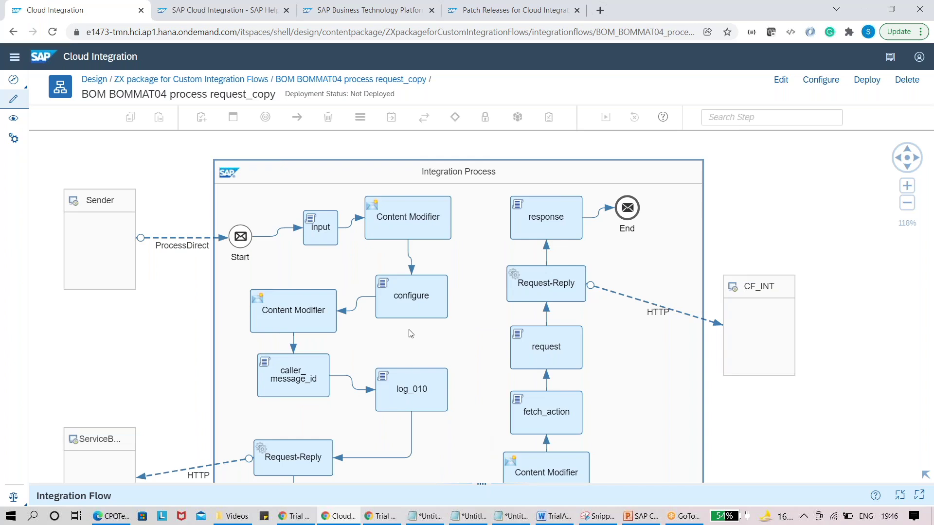
{"action": "left_click", "coordinate": [264, 312]}
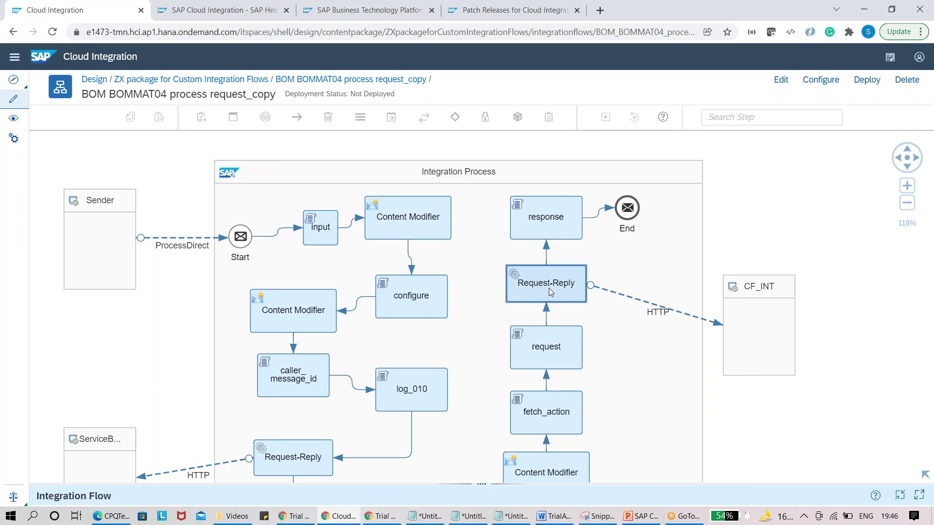
{"action": "left_click", "coordinate": [908, 205]}
Step: Return to the ZX package's artifact list and switch over to the PowerPoint slides
{"action": "scroll", "coordinate": [713, 376], "scroll_direction": "down", "scroll_amount": 3}
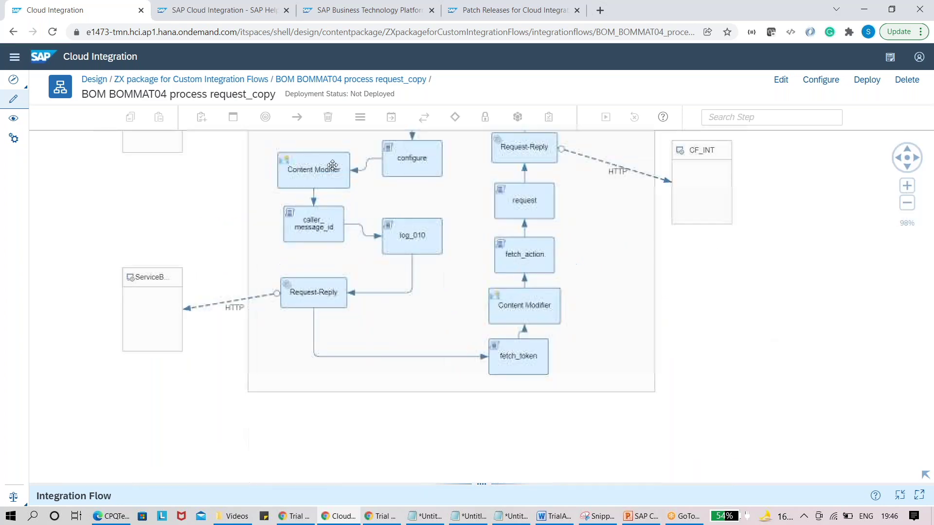
{"action": "scroll", "coordinate": [229, 284], "scroll_direction": "up", "scroll_amount": 2}
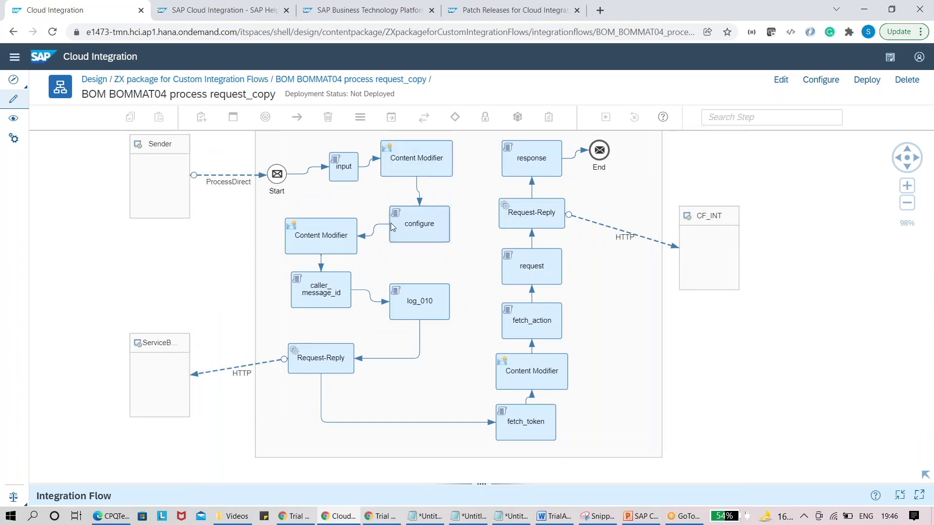
{"action": "left_click", "coordinate": [191, 79]}
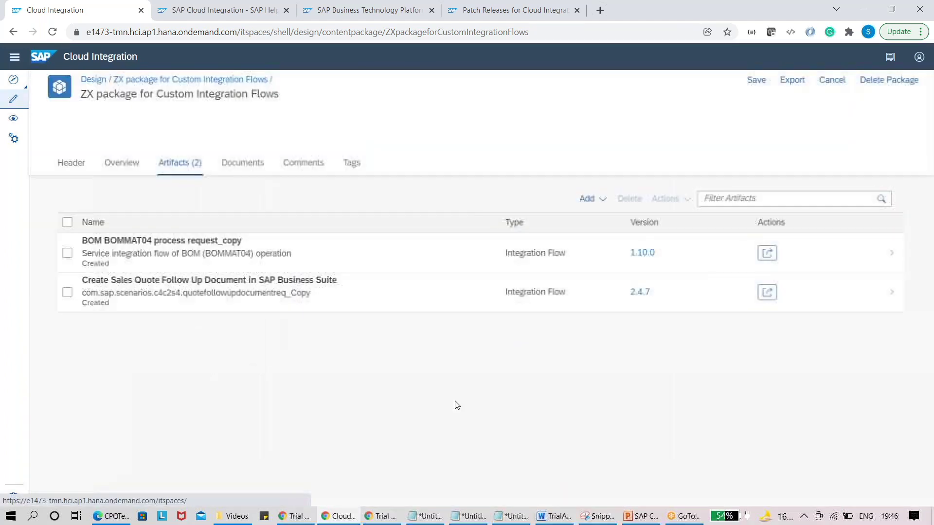
{"action": "left_click", "coordinate": [642, 516]}
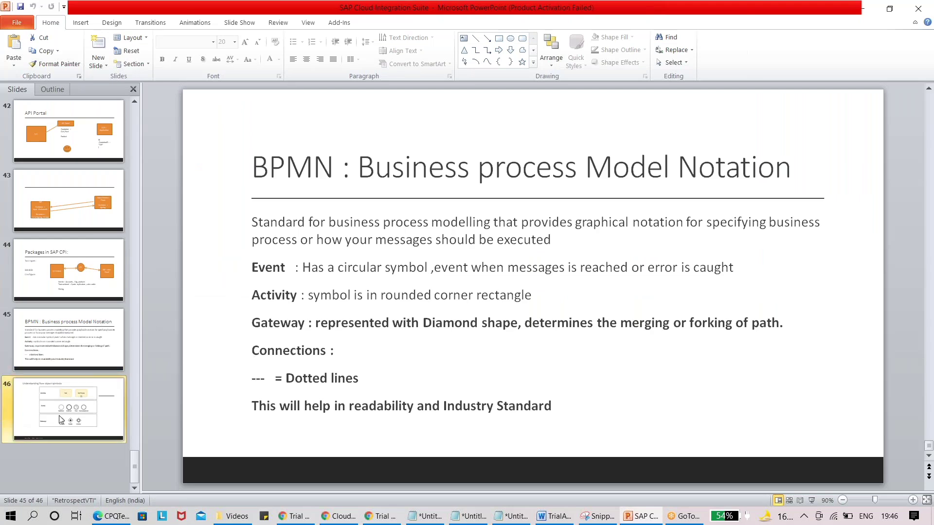
Step: Add a new slide 47 after slide 46 titled 'FIrst INtegration'
{"action": "left_click", "coordinate": [61, 420]}
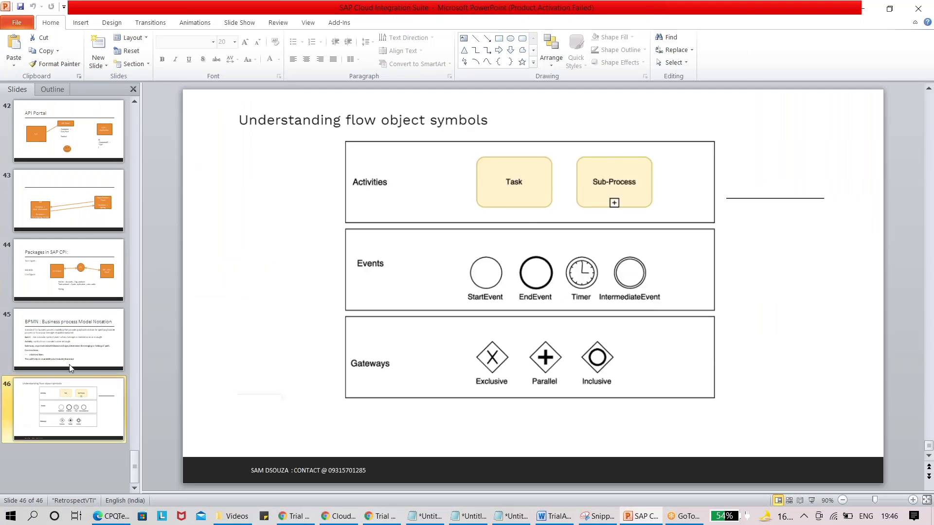
{"action": "key", "text": "Up"}
{"action": "key", "text": "Up"}
{"action": "right_click", "coordinate": [80, 405]}
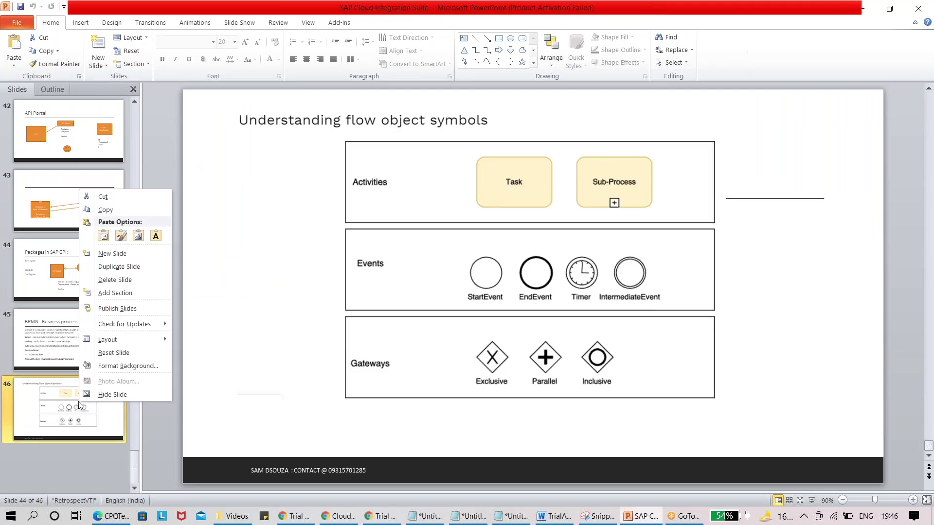
{"action": "left_click", "coordinate": [114, 253]}
{"action": "left_click", "coordinate": [323, 173]}
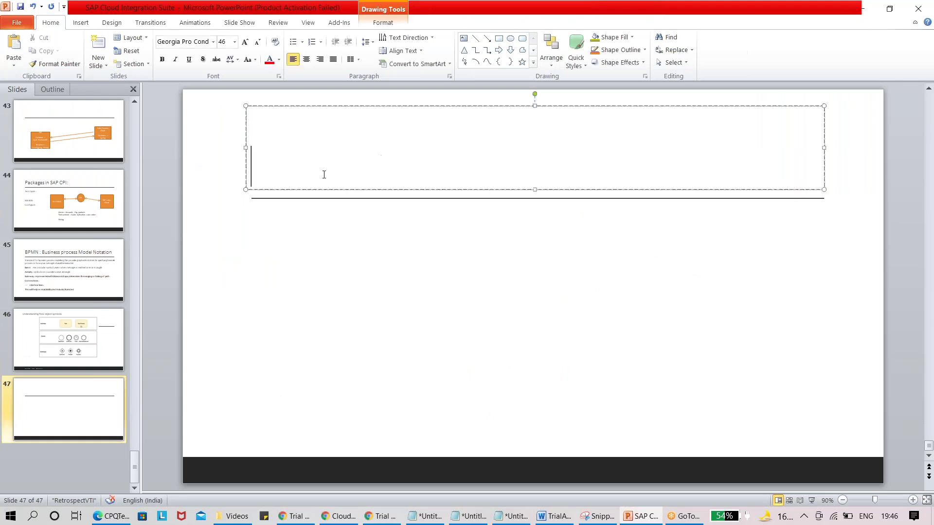
{"action": "type", "text": "FIrst INtegrat"}
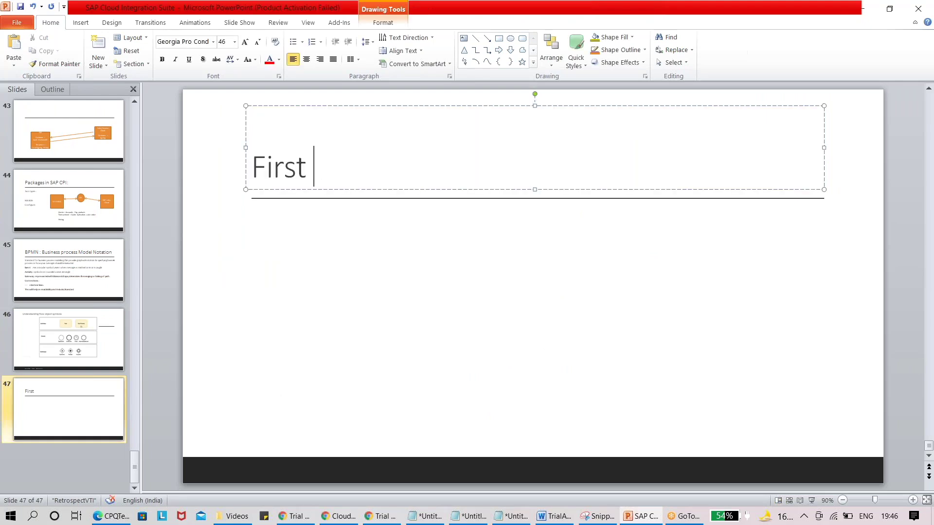
{"action": "type", "text": "ion"}
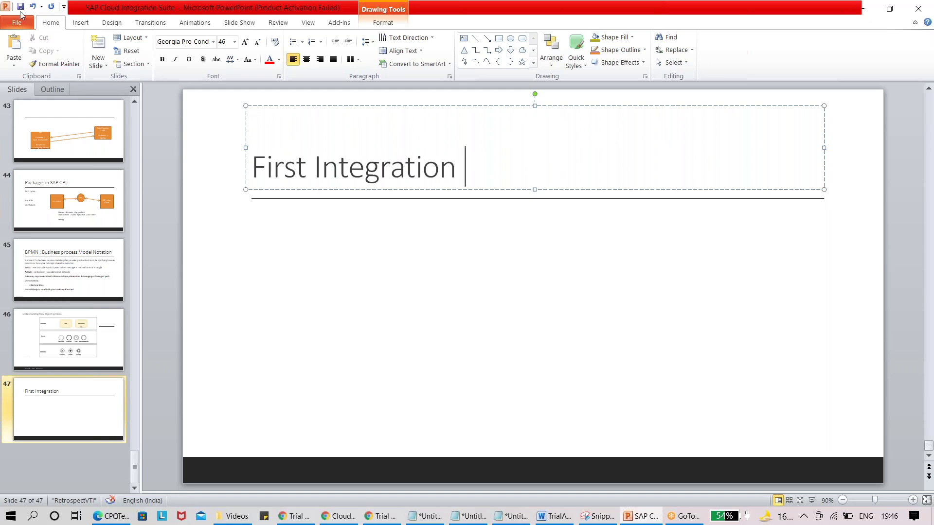
Step: Draw an empty text box below the slide title, then return to the browser
{"action": "left_click", "coordinate": [81, 22]}
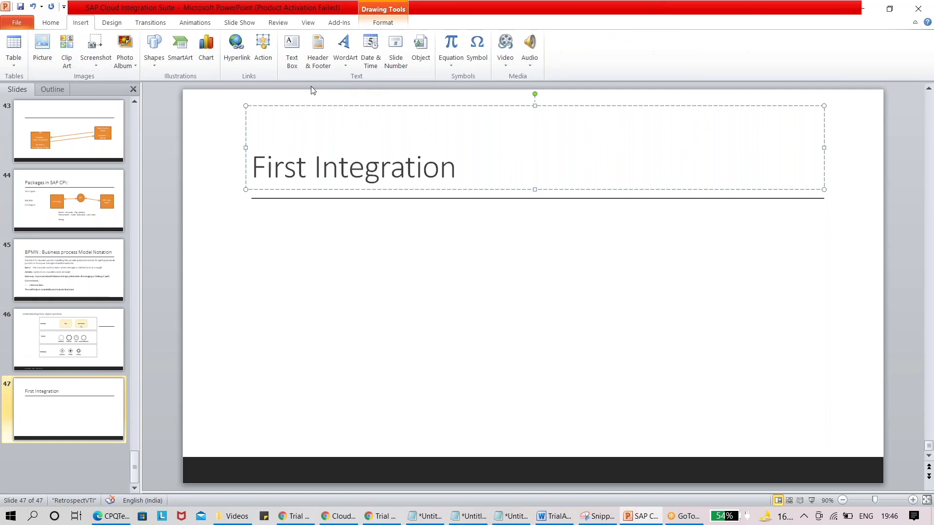
{"action": "left_click", "coordinate": [292, 48]}
{"action": "left_click_drag", "start_coordinate": [248, 214], "coordinate": [797, 447]}
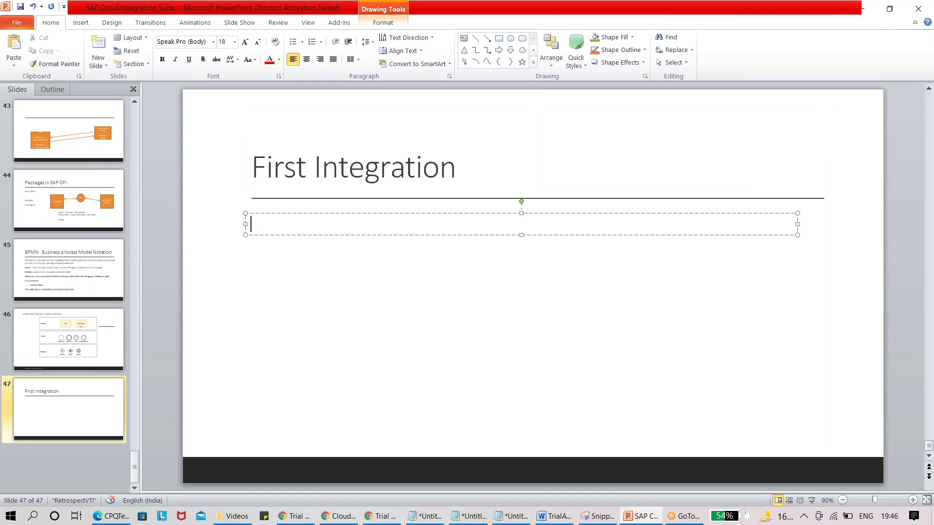
{"action": "key", "text": "alt+Tab"}
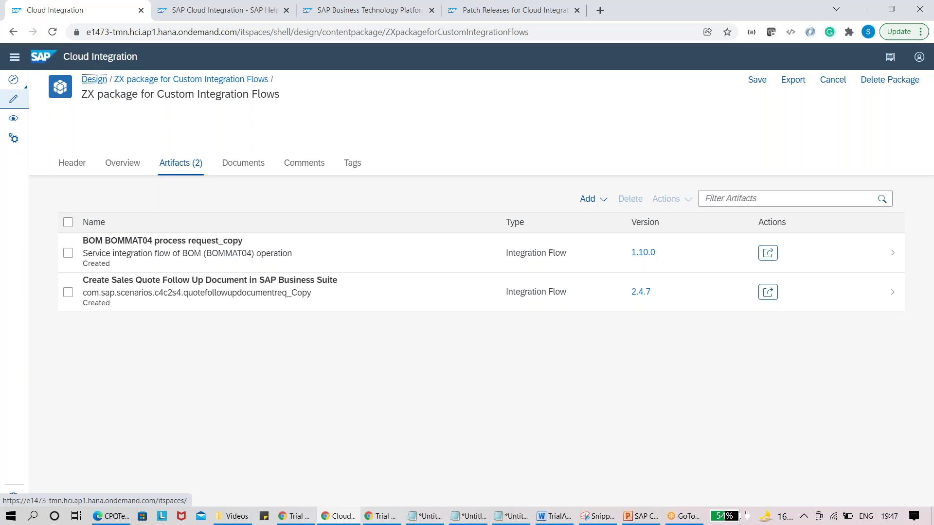
Step: Choose Integration Flow from the ZX package's Add artifact list
{"action": "left_click", "coordinate": [598, 200]}
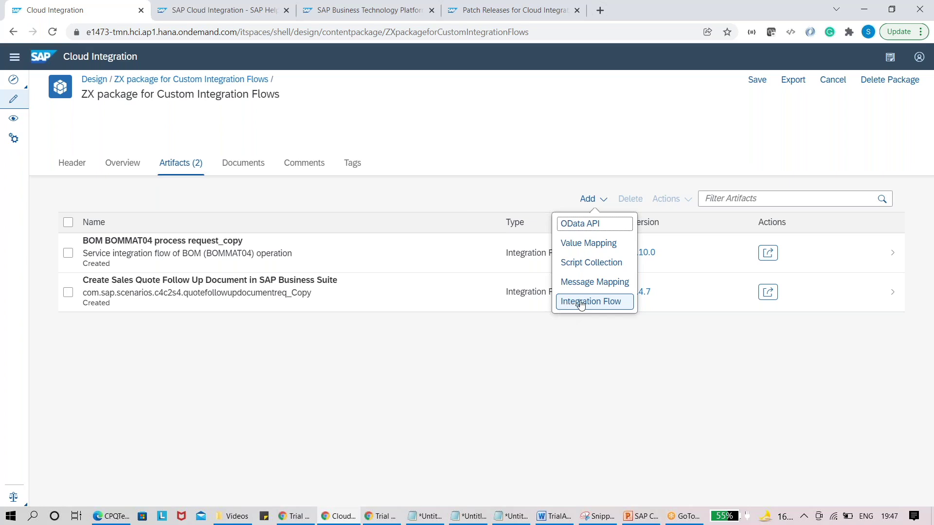
{"action": "left_click", "coordinate": [564, 331]}
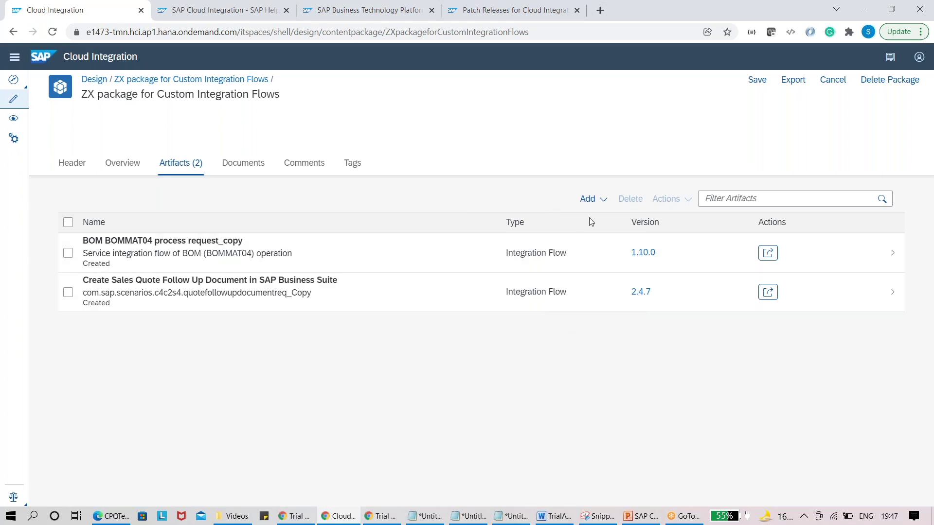
{"action": "left_click", "coordinate": [592, 199]}
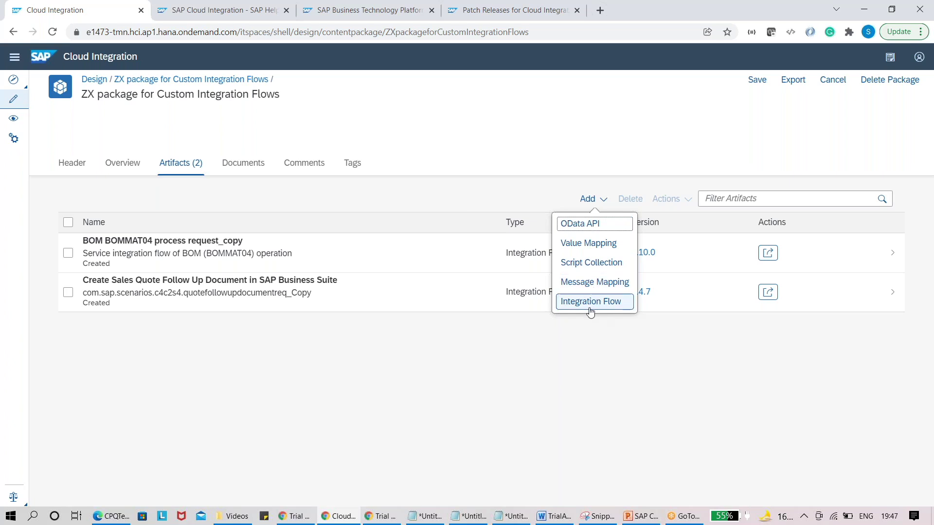
{"action": "left_click", "coordinate": [591, 302]}
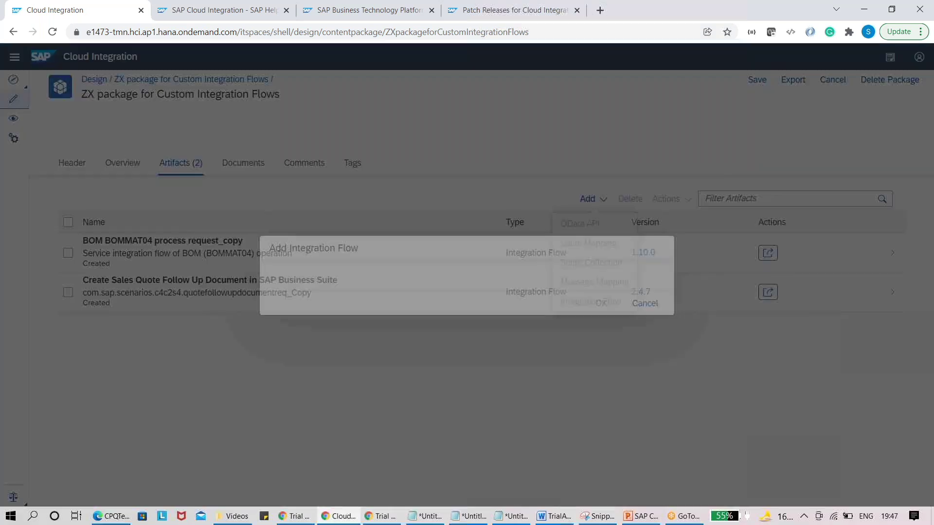
Step: Name the flow 'ZCustom First Integration Flow' and copy the same text into Description
{"action": "type", "text": "X"}
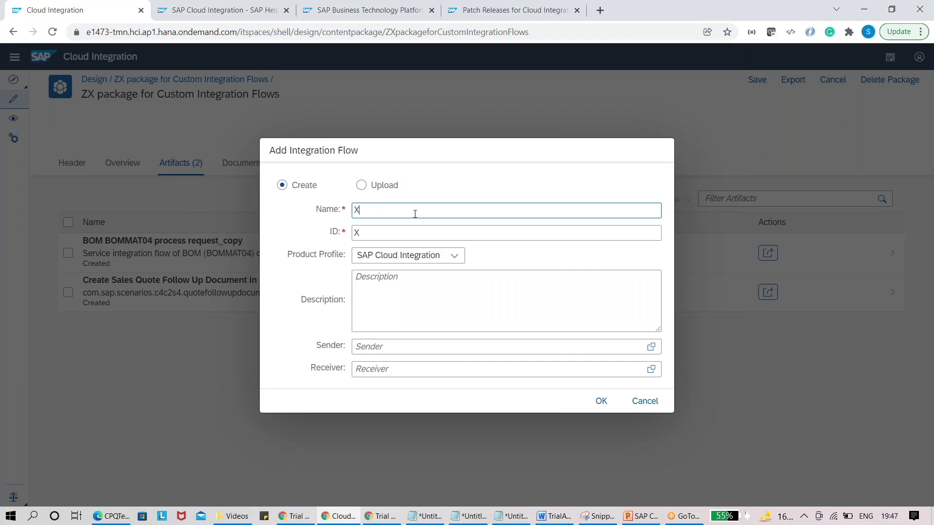
{"action": "key", "text": "BackSpace"}
{"action": "type", "text": "ZCustom"}
{"action": "type", "text": "Fi"}
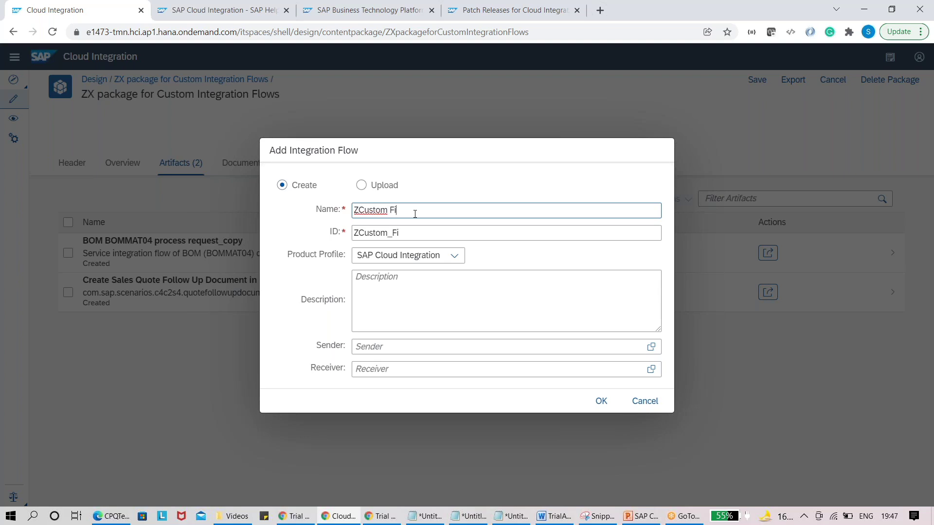
{"action": "type", "text": "rst Integray"}
{"action": "type", "text": "ion "}
{"action": "type", "text": "Floe"}
{"action": "key", "text": "BackSpace"}
{"action": "type", "text": "w"}
{"action": "key", "text": "ctrl+a"}
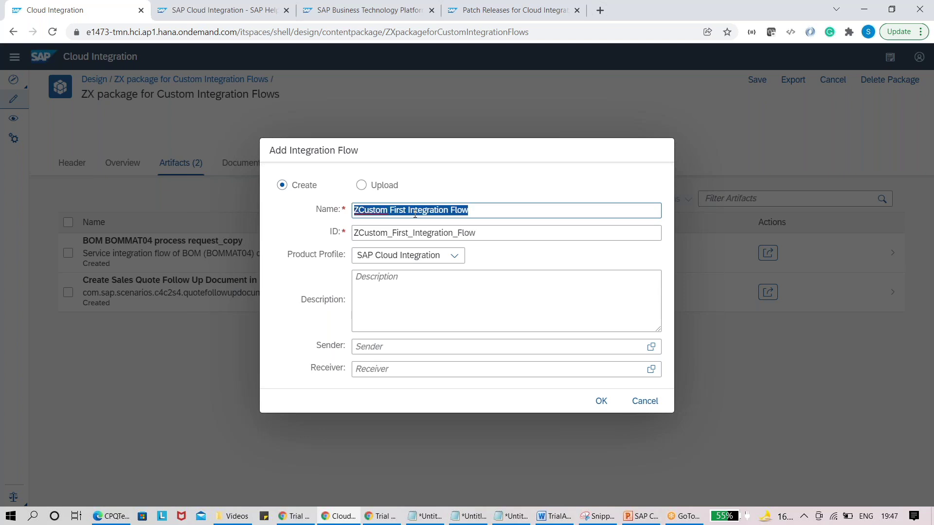
{"action": "key", "text": "ctrl+c"}
{"action": "left_click", "coordinate": [415, 286]}
{"action": "key", "text": "ctrl+v"}
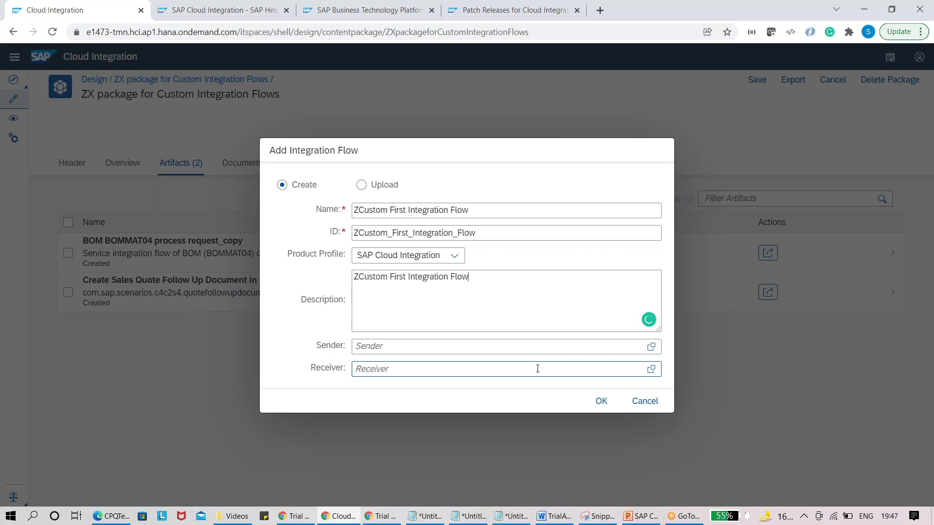
Step: Close the sender application list without choosing one and create the integration flow
{"action": "left_click", "coordinate": [651, 347]}
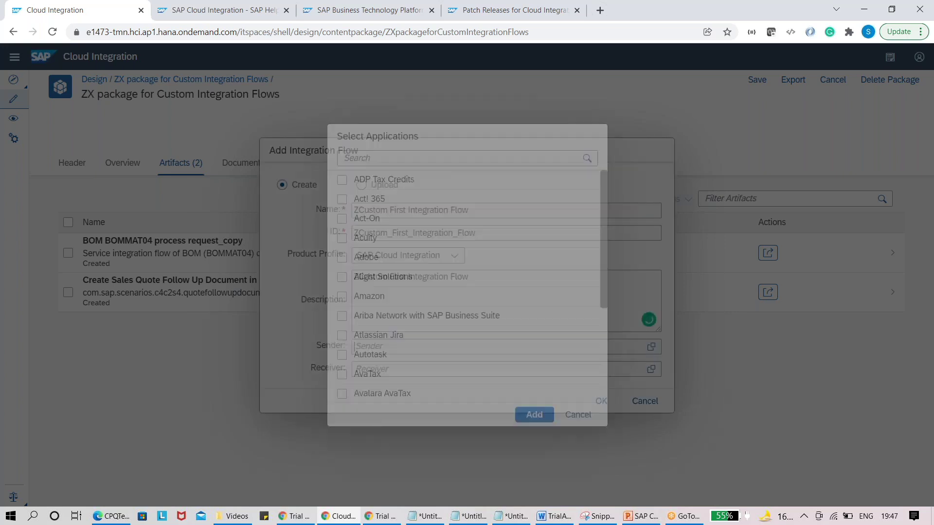
{"action": "scroll", "coordinate": [602, 262], "scroll_direction": "down", "scroll_amount": 3}
{"action": "scroll", "coordinate": [602, 323], "scroll_direction": "down", "scroll_amount": 2}
{"action": "left_click", "coordinate": [588, 414]}
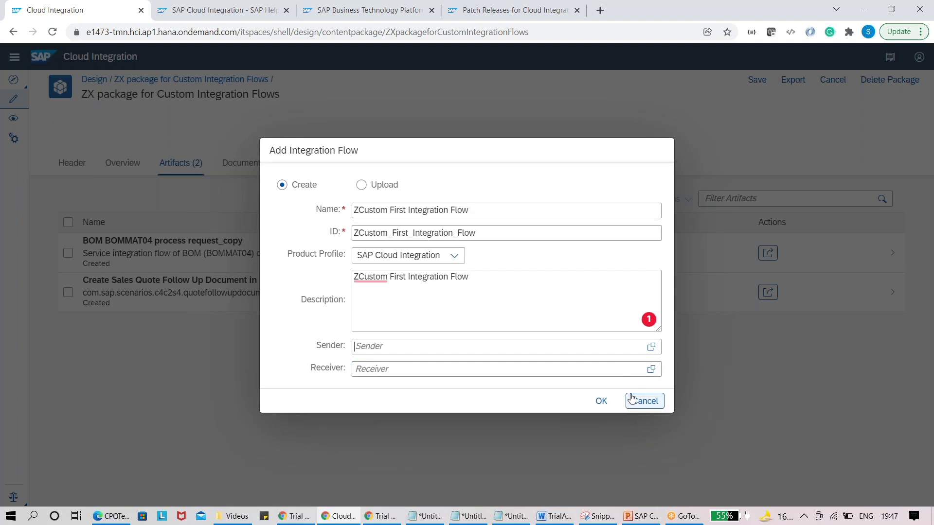
{"action": "left_click", "coordinate": [602, 401]}
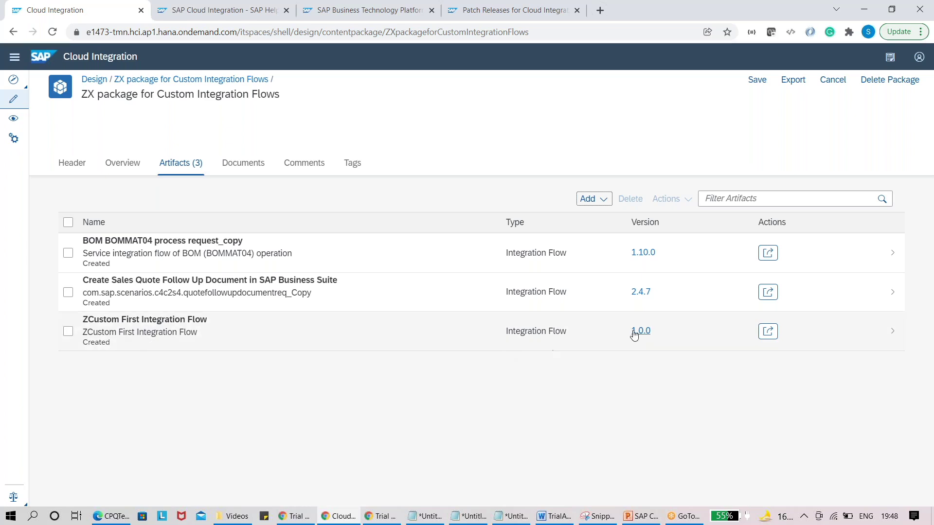
Step: Glance at the new flow's Actions menu, then open ZCustom First Integration Flow in the editor
{"action": "left_click", "coordinate": [772, 336]}
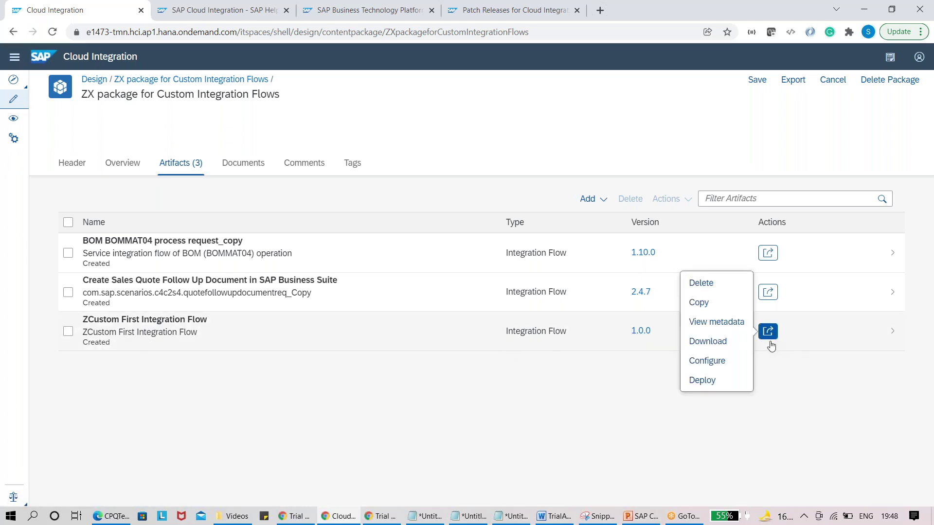
{"action": "left_click", "coordinate": [507, 427]}
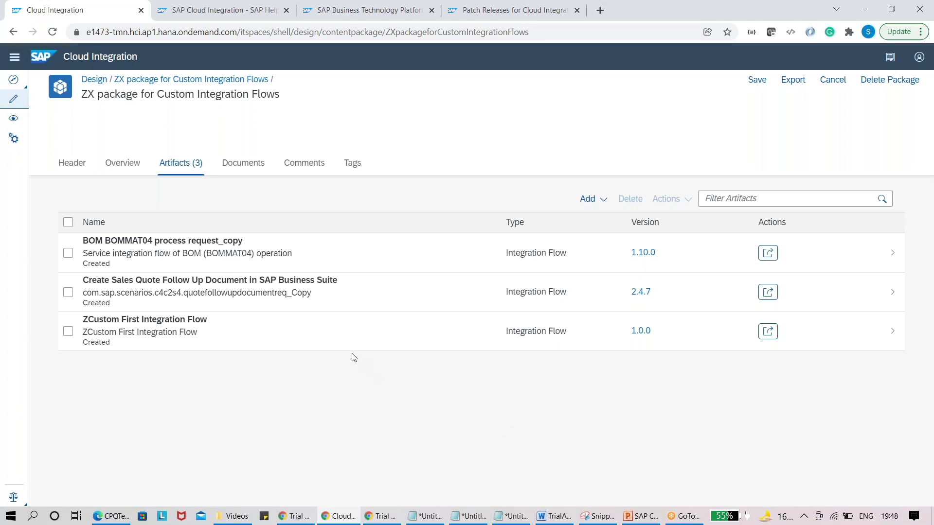
{"action": "left_click", "coordinate": [228, 340]}
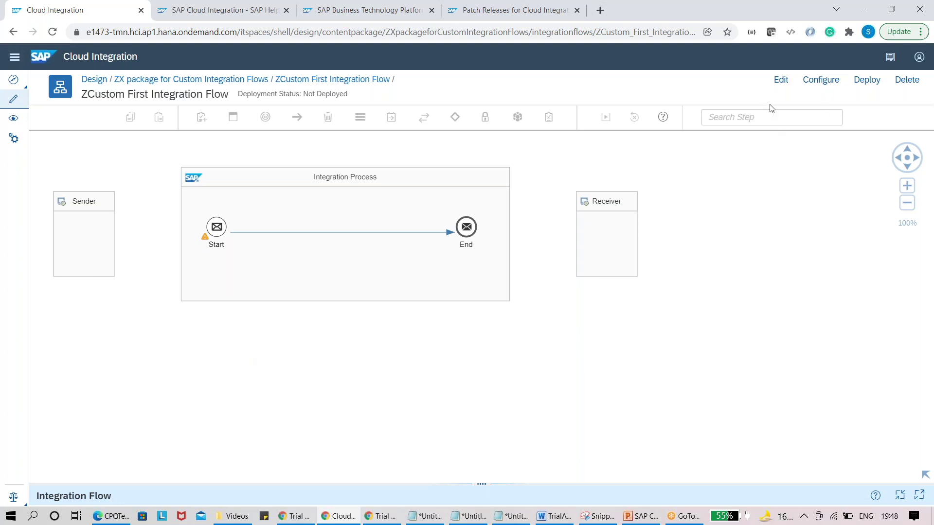
Step: Switch the ZCustom First Integration Flow into edit mode
{"action": "left_click", "coordinate": [777, 85]}
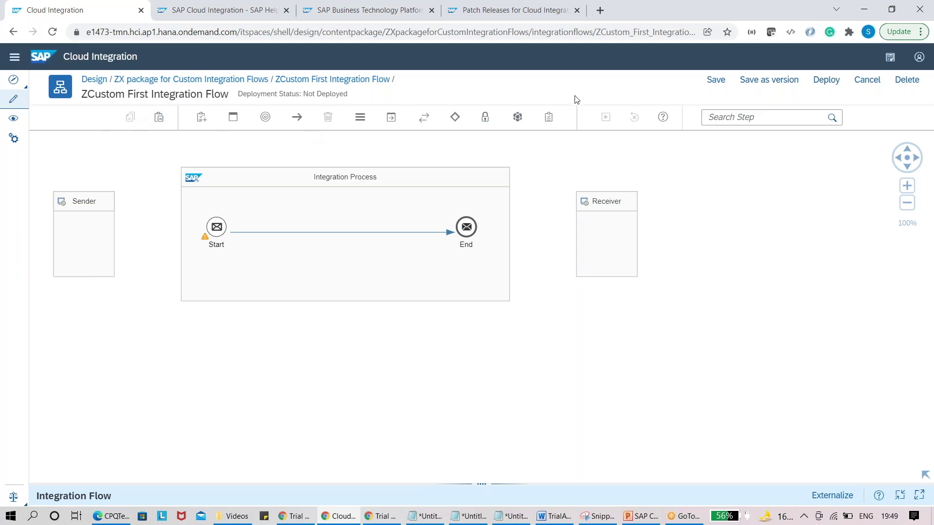
Step: Try pasting a copied step into the flow twice, then clear the canvas selection
{"action": "left_click", "coordinate": [159, 118]}
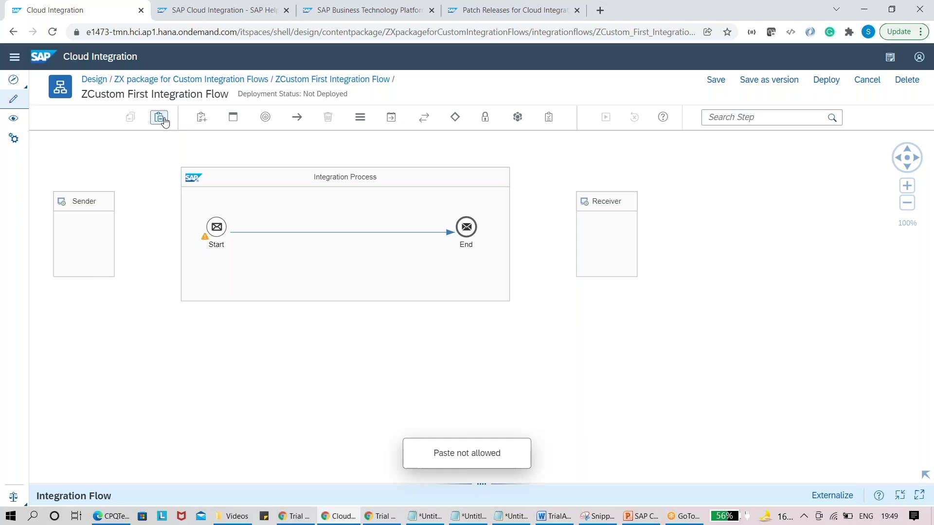
{"action": "left_click", "coordinate": [185, 220]}
{"action": "left_click", "coordinate": [129, 142]}
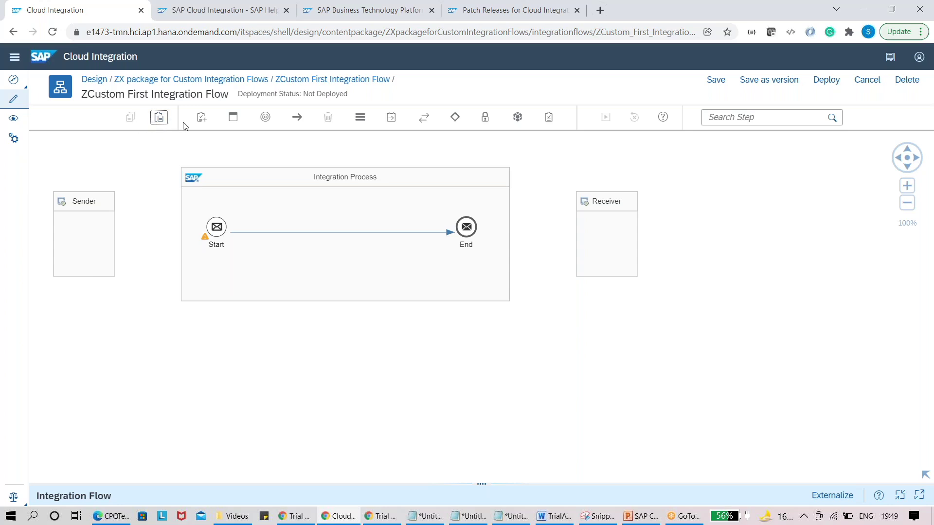
Step: Add a trial Receiver1 below the Receiver, delete it, and return to PowerPoint
{"action": "left_click", "coordinate": [202, 117]}
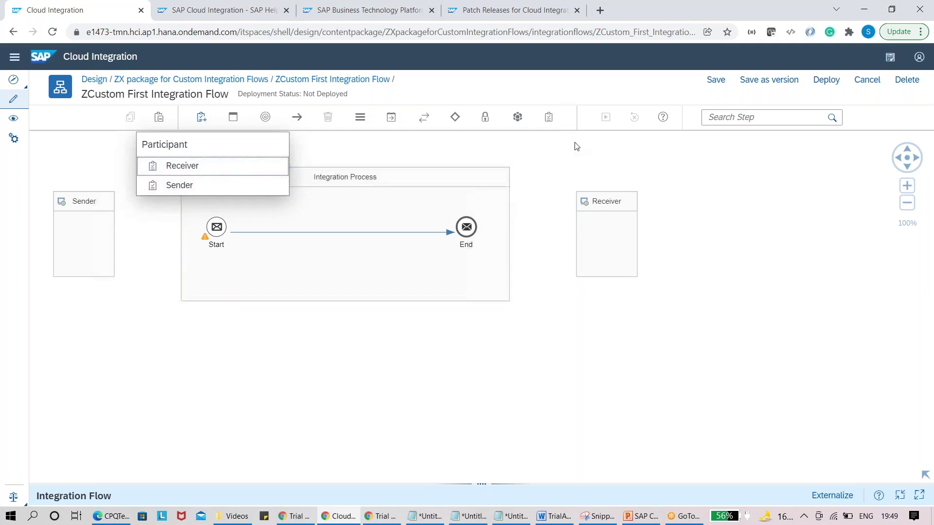
{"action": "left_click", "coordinate": [235, 167]}
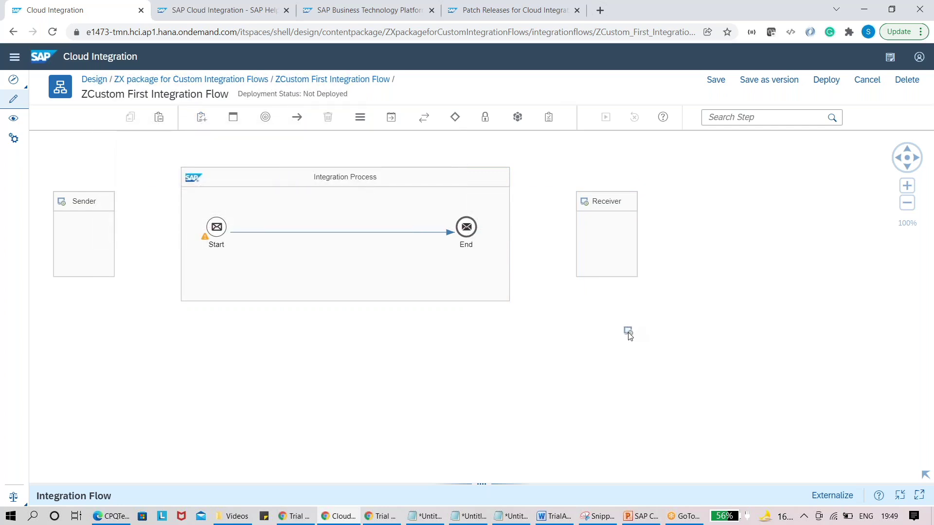
{"action": "left_click", "coordinate": [626, 343]}
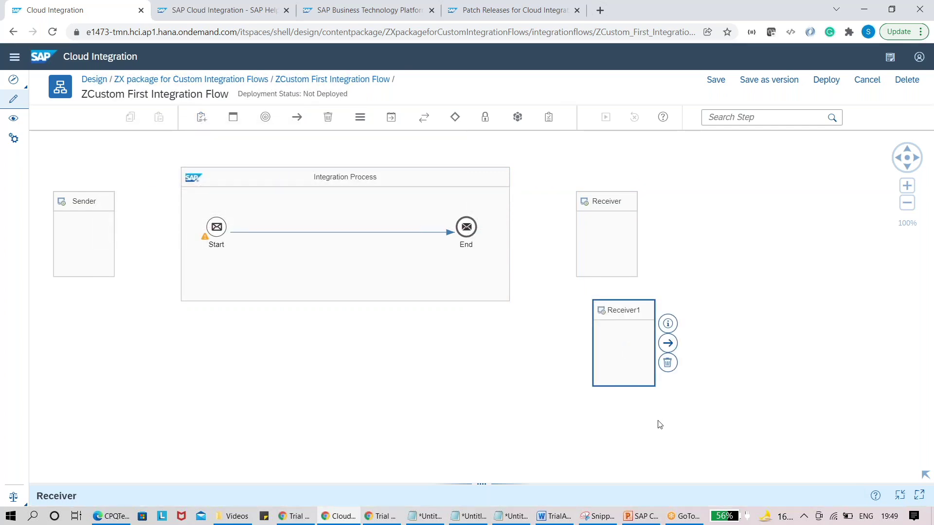
{"action": "left_click", "coordinate": [668, 363]}
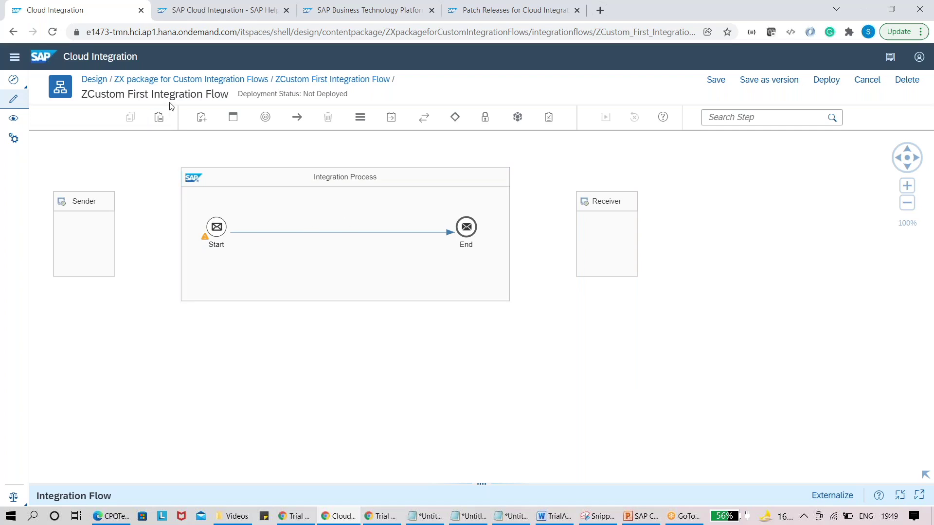
{"action": "left_click", "coordinate": [202, 119]}
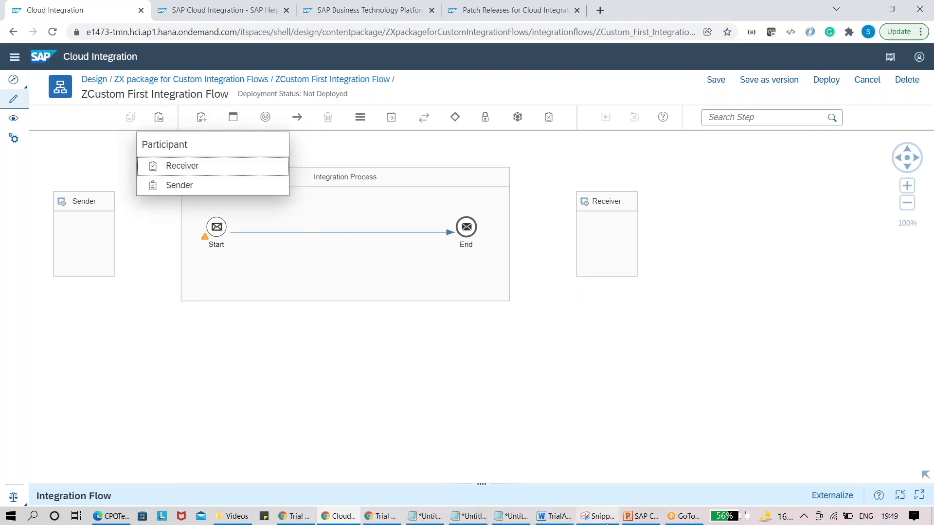
{"action": "left_click", "coordinate": [633, 523]}
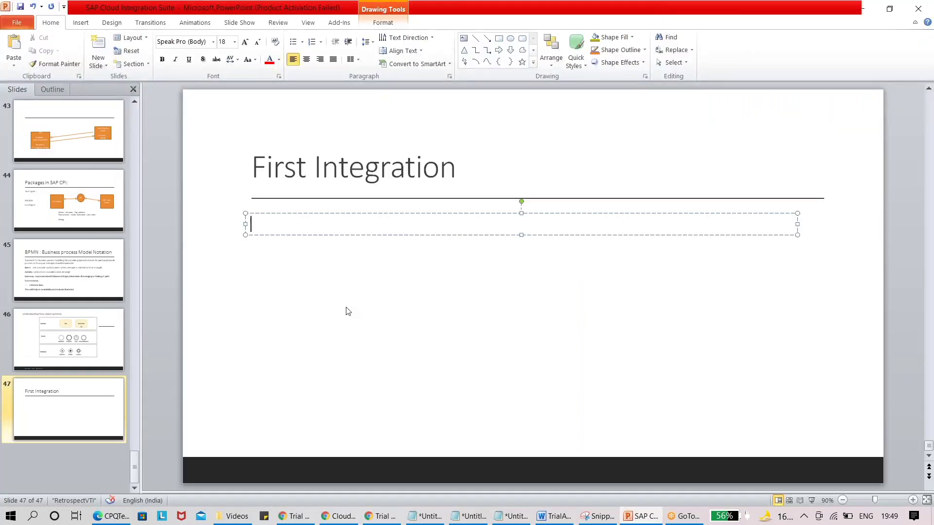
Step: Return from PowerPoint to the ZCustom First Integration Flow editor with Alt+Tab
{"action": "key", "text": "alt+Tab"}
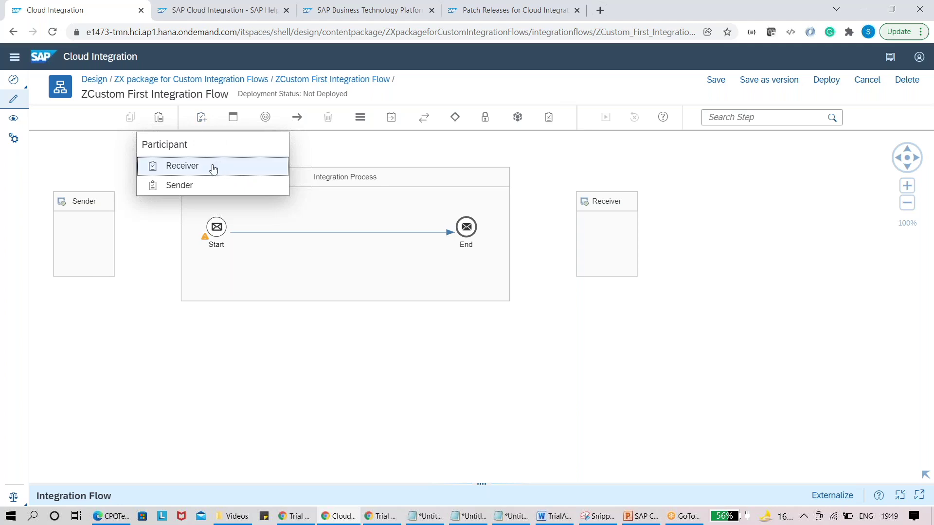
Step: Browse the Process, Participant and Event step types in the palette
{"action": "left_click", "coordinate": [232, 123]}
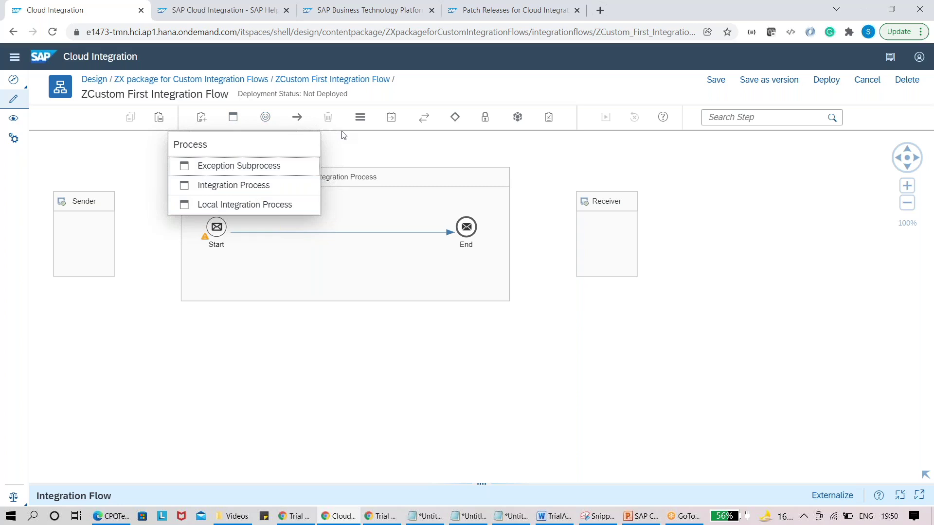
{"action": "left_click", "coordinate": [207, 125]}
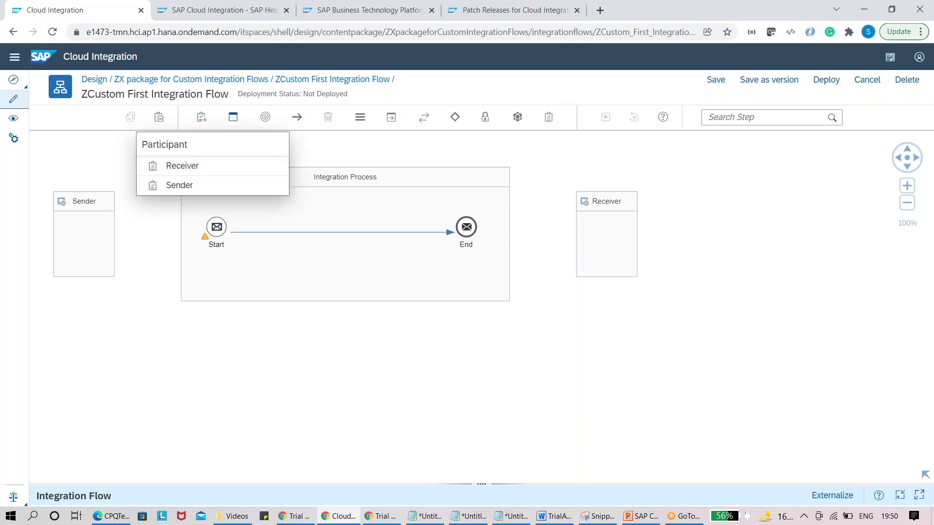
{"action": "left_click", "coordinate": [265, 119]}
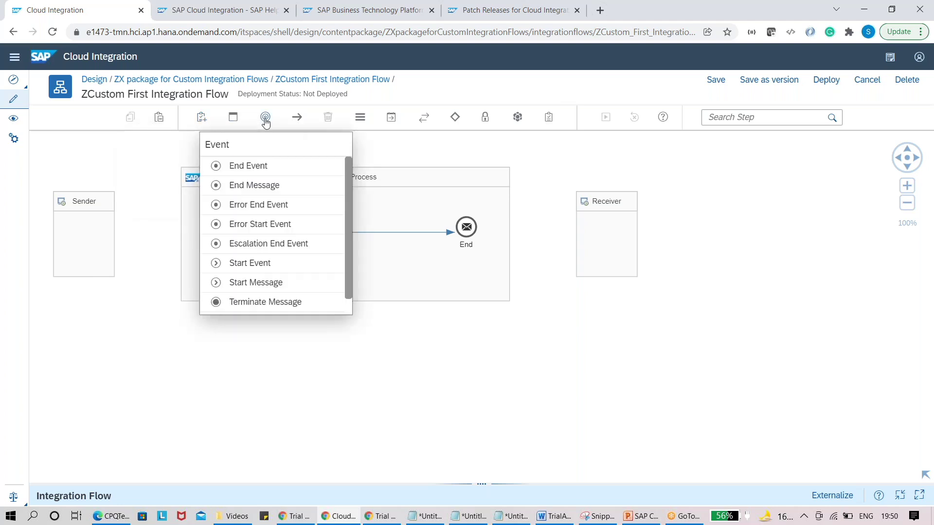
{"action": "left_click", "coordinate": [202, 119]}
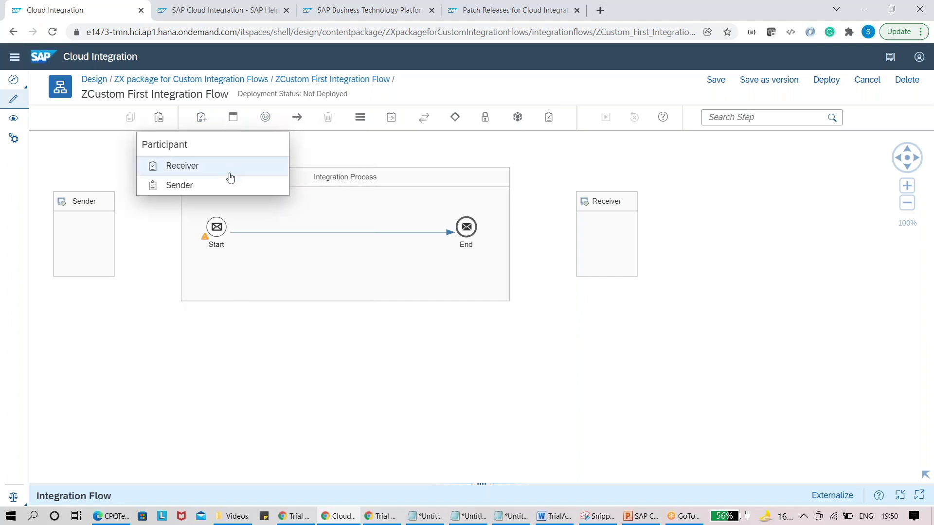
{"action": "left_click", "coordinate": [233, 118]}
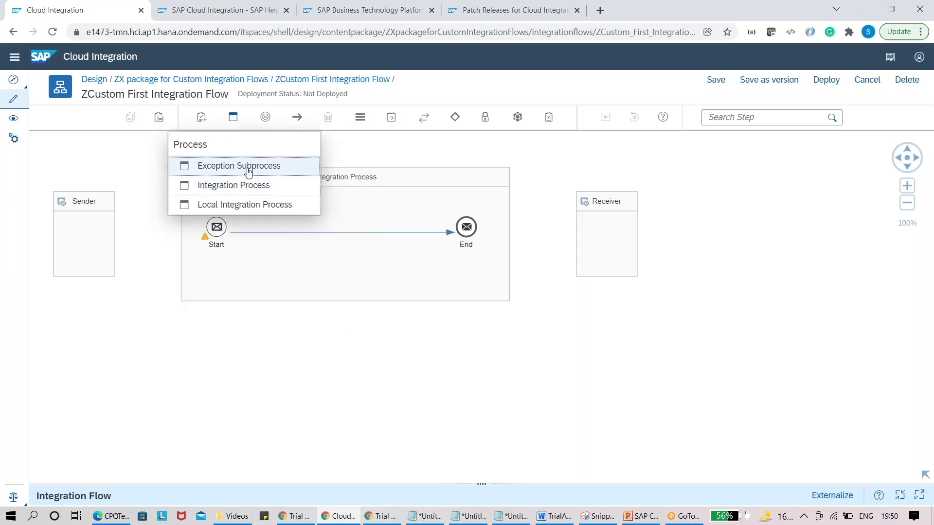
{"action": "left_click", "coordinate": [264, 118]}
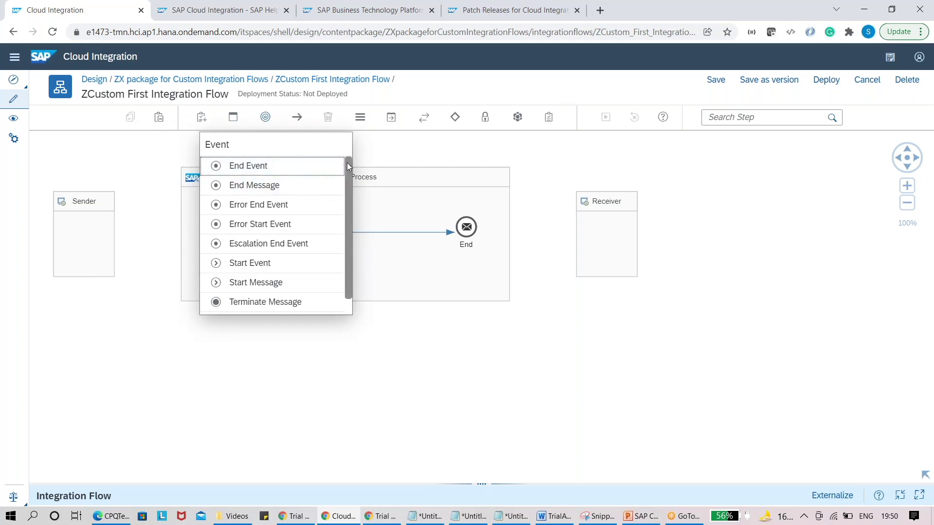
{"action": "mouse_move", "coordinate": [347, 162]}
{"action": "left_mouse_down"}
{"action": "mouse_move", "coordinate": [349, 202]}
{"action": "mouse_move", "coordinate": [343, 159]}
{"action": "left_mouse_up"}
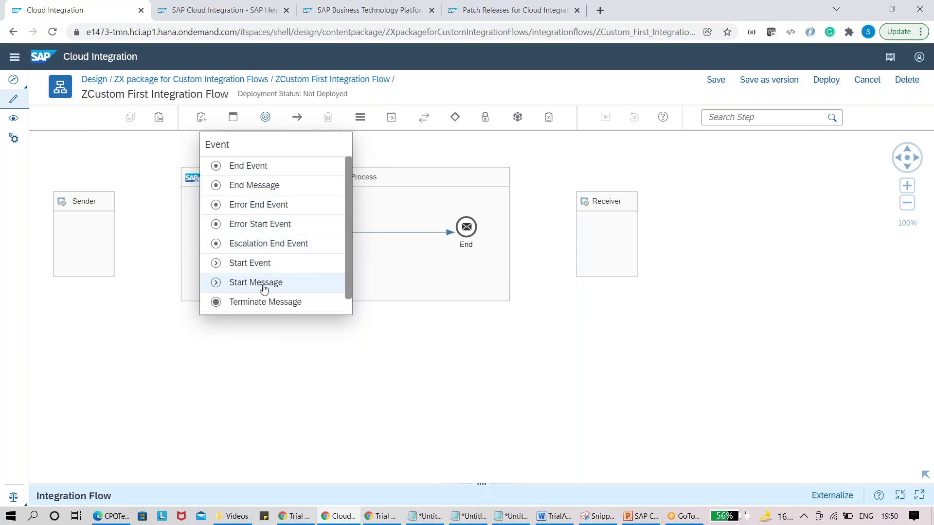
{"action": "scroll", "coordinate": [348, 265], "scroll_direction": "down", "scroll_amount": 1}
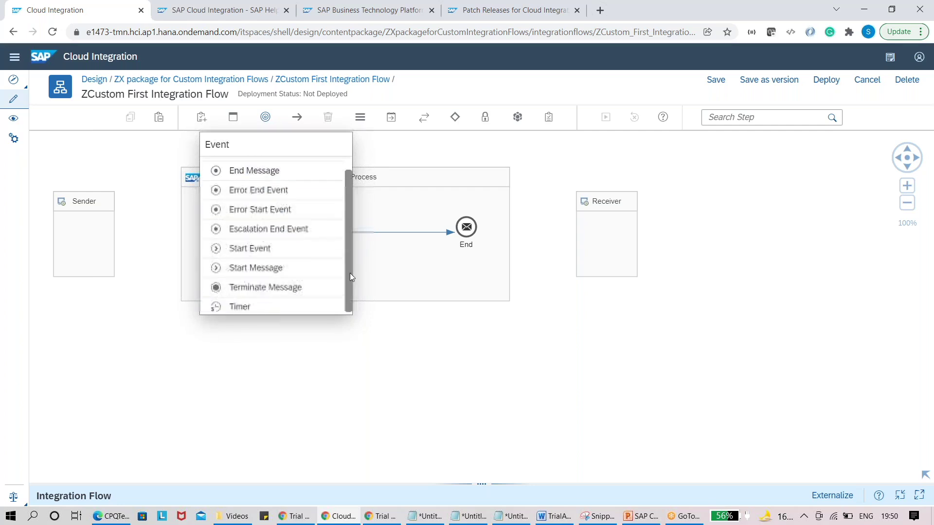
{"action": "scroll", "coordinate": [346, 207], "scroll_direction": "up", "scroll_amount": 1}
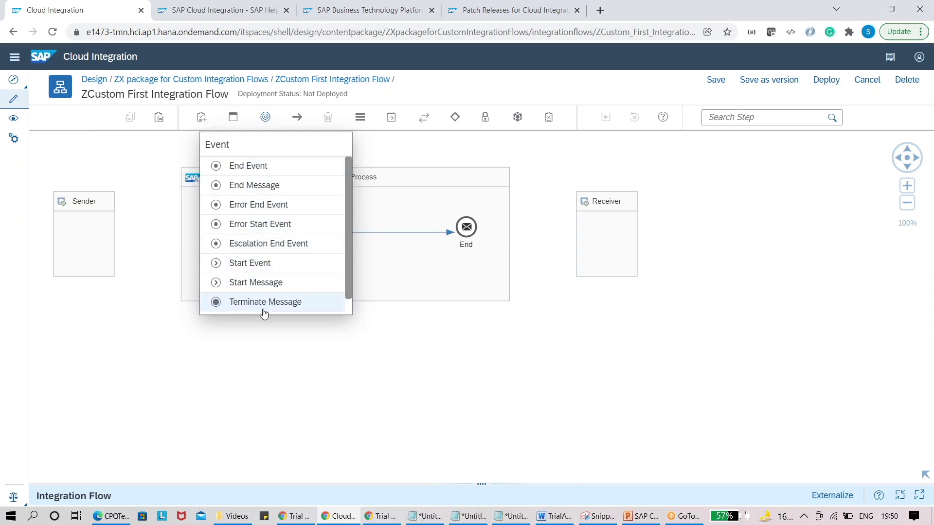
{"action": "left_click", "coordinate": [291, 347]}
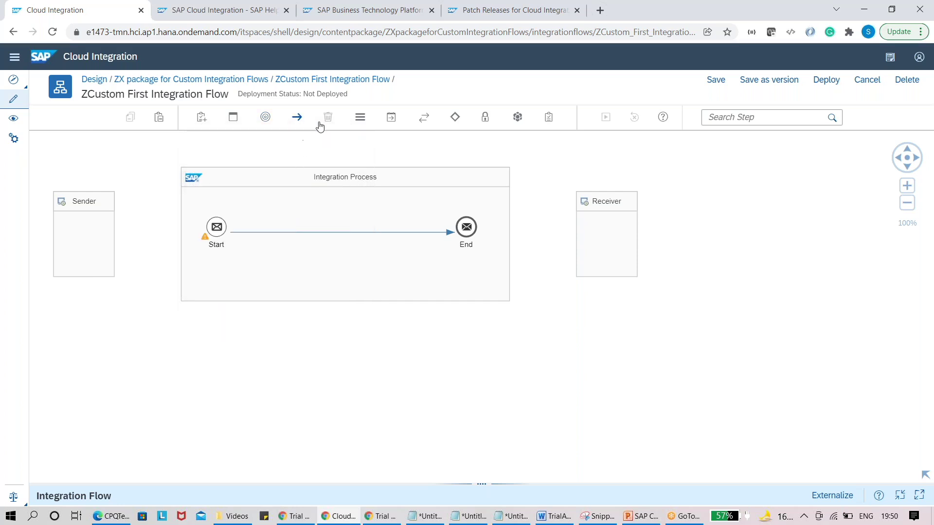
Step: Review the Mapping step types, then go back to the First Integration slide in PowerPoint
{"action": "left_click", "coordinate": [361, 127]}
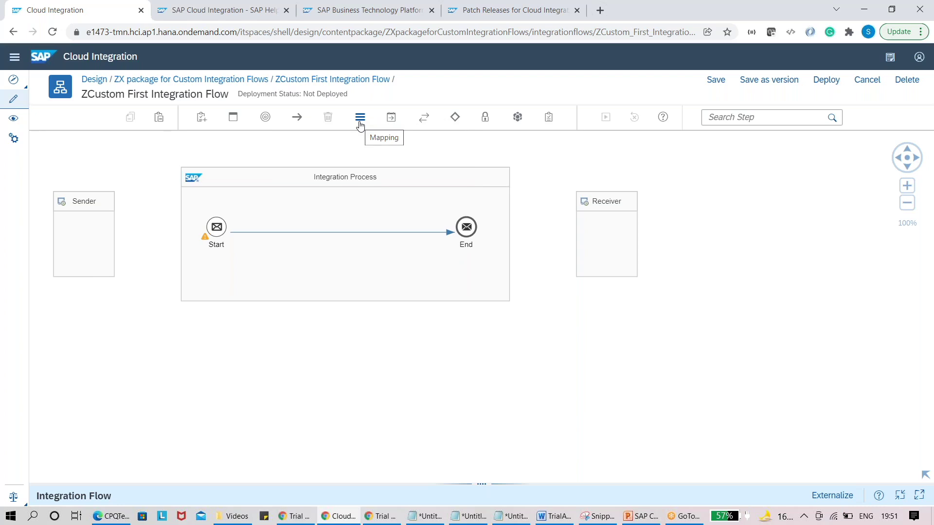
{"action": "left_click", "coordinate": [361, 121]}
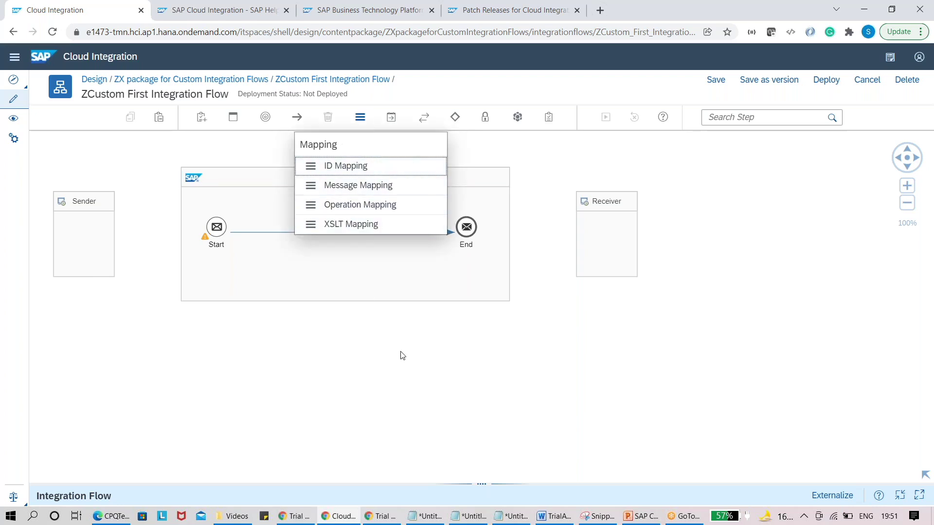
{"action": "left_click", "coordinate": [641, 517]}
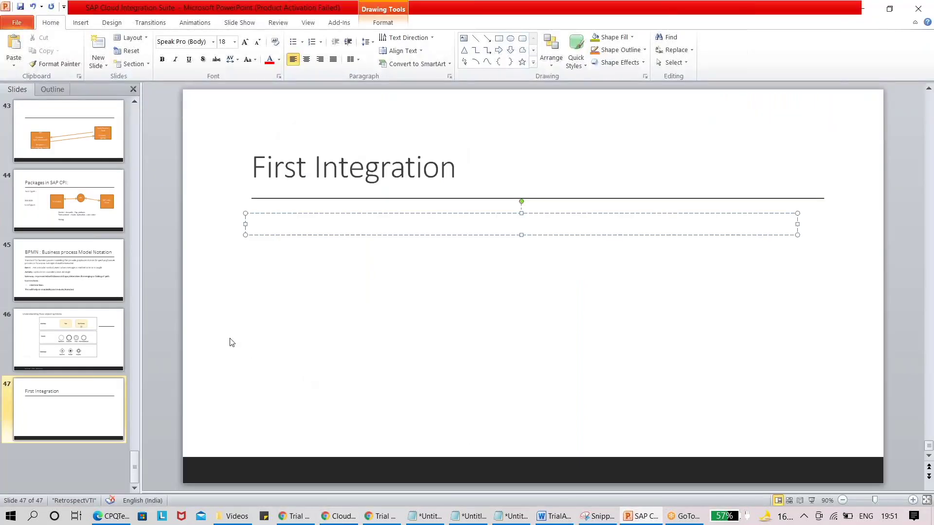
Step: Page back from slide 44 to the earlier 'Design to Operate' slide
{"action": "left_click", "coordinate": [69, 204]}
{"action": "key", "text": "Up"}
{"action": "key", "text": "Up"}
{"action": "key", "text": "Up"}
{"action": "key", "text": "Up"}
{"action": "key", "text": "Up"}
{"action": "key", "text": "Up"}
{"action": "key", "text": "Up"}
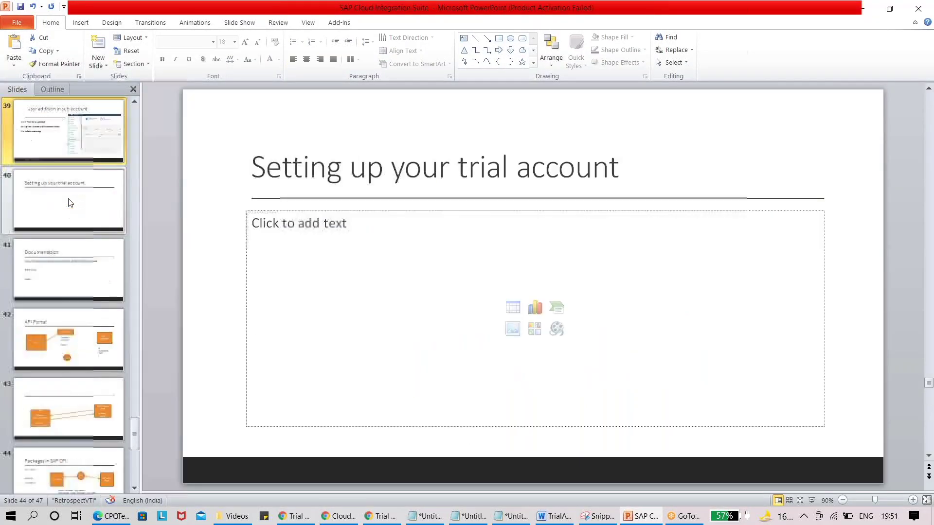
{"action": "key", "text": "Up"}
{"action": "key", "text": "Up"}
{"action": "key", "text": "Up"}
{"action": "key", "text": "Up"}
{"action": "key", "text": "Up"}
{"action": "key", "text": "Up"}
{"action": "key", "text": "Up"}
{"action": "key", "text": "Up"}
{"action": "key", "text": "Up"}
{"action": "key", "text": "Up"}
{"action": "key", "text": "Up"}
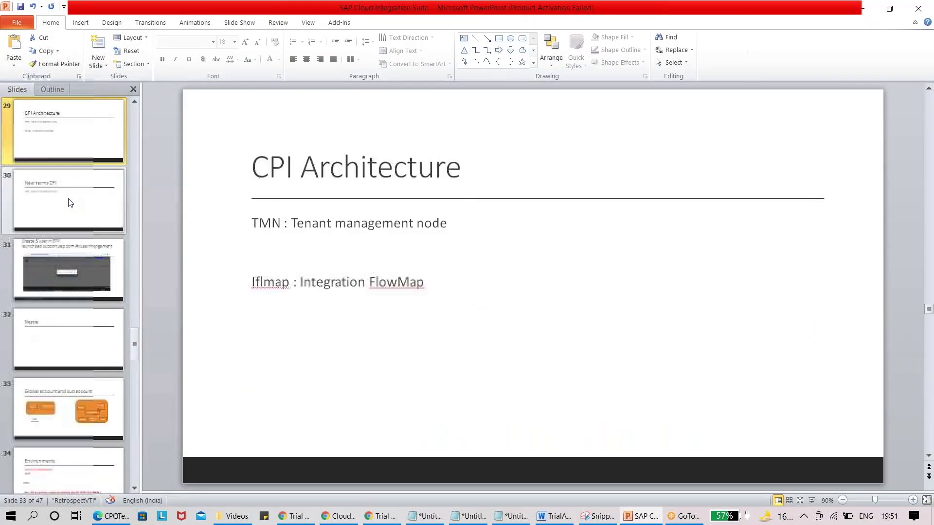
{"action": "key", "text": "Up"}
{"action": "key", "text": "Up"}
{"action": "key", "text": "Up"}
{"action": "key", "text": "Up"}
{"action": "key", "text": "Up"}
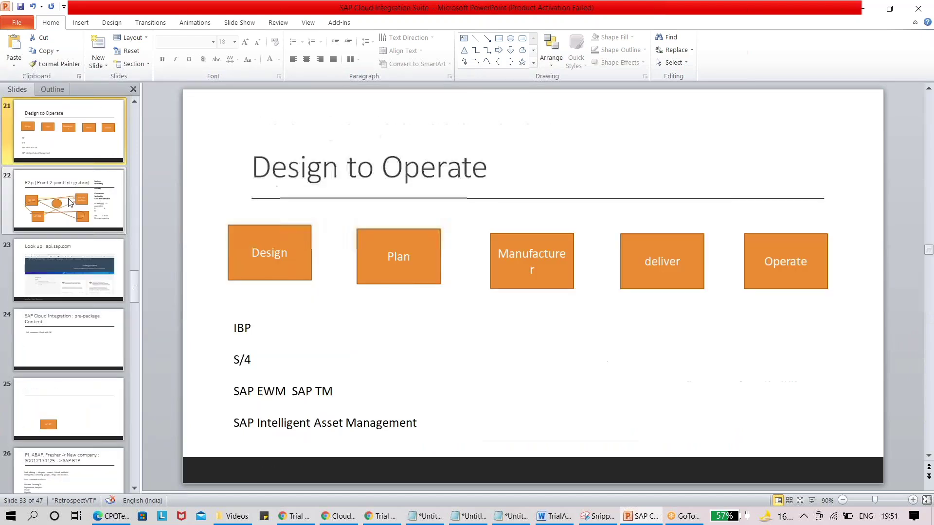
{"action": "key", "text": "Down"}
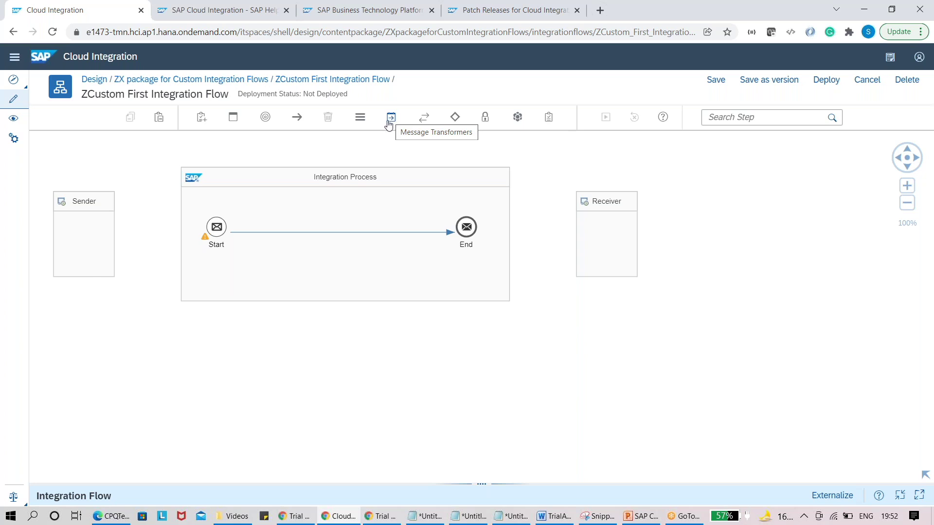
{"action": "left_click", "coordinate": [391, 120]}
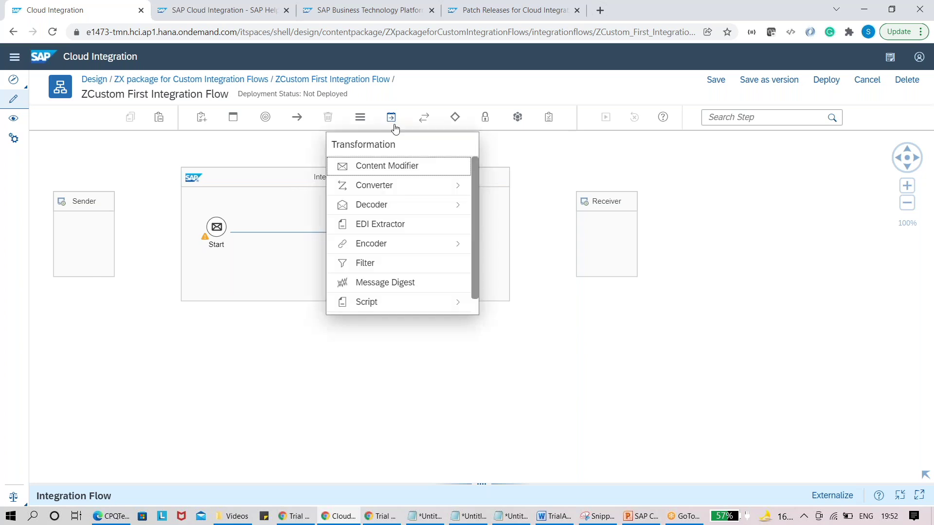
{"action": "left_click", "coordinate": [411, 185]}
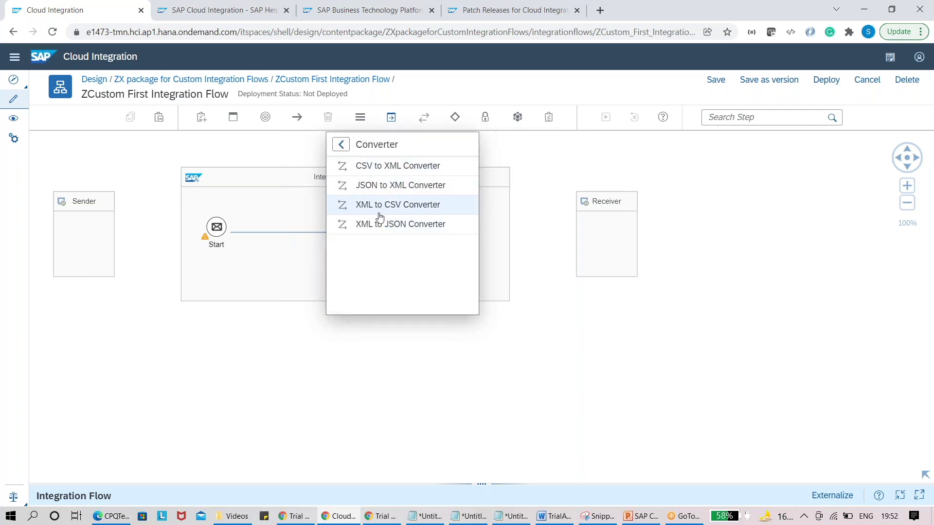
{"action": "left_click", "coordinate": [341, 145]}
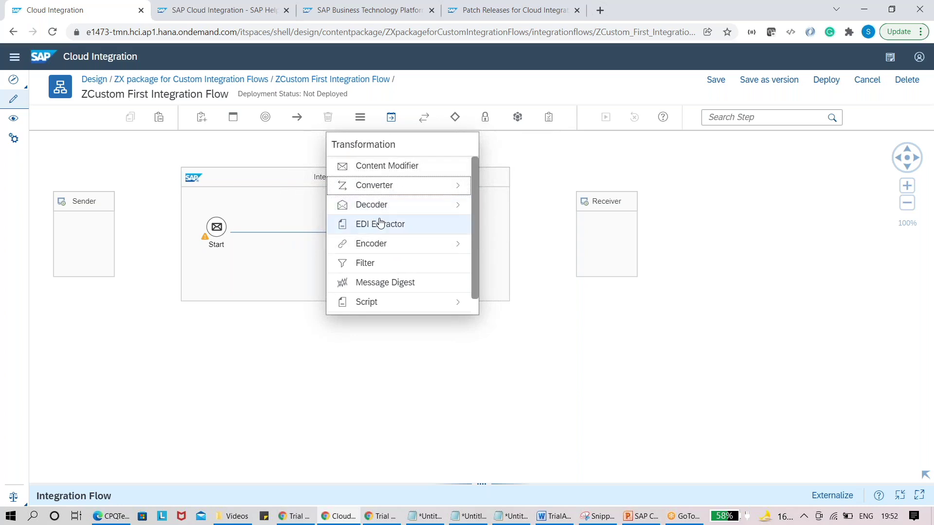
{"action": "left_click", "coordinate": [382, 243]}
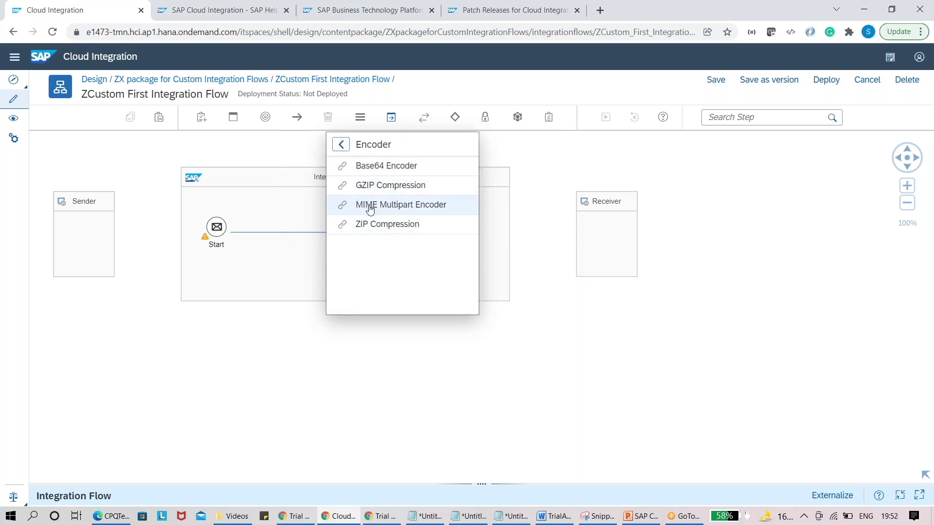
{"action": "left_click", "coordinate": [341, 145]}
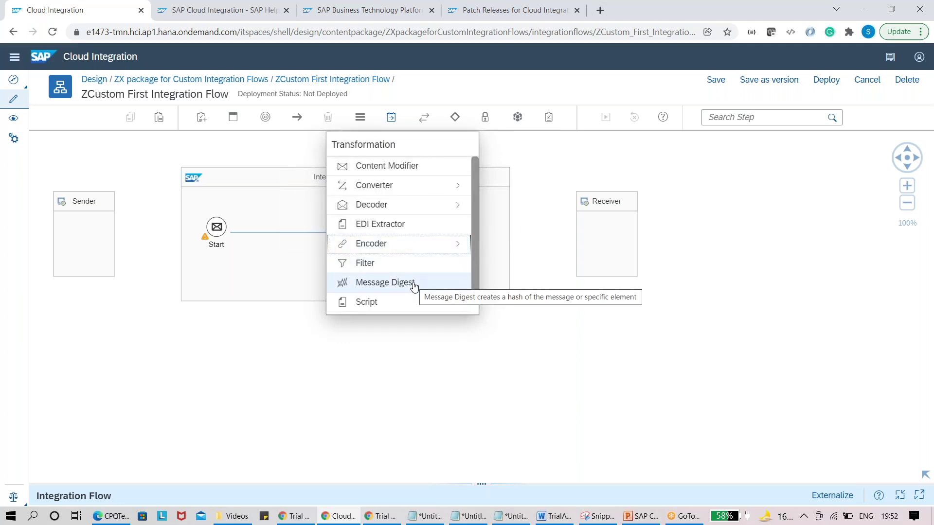
{"action": "left_click_drag", "start_coordinate": [474, 246], "coordinate": [475, 257]}
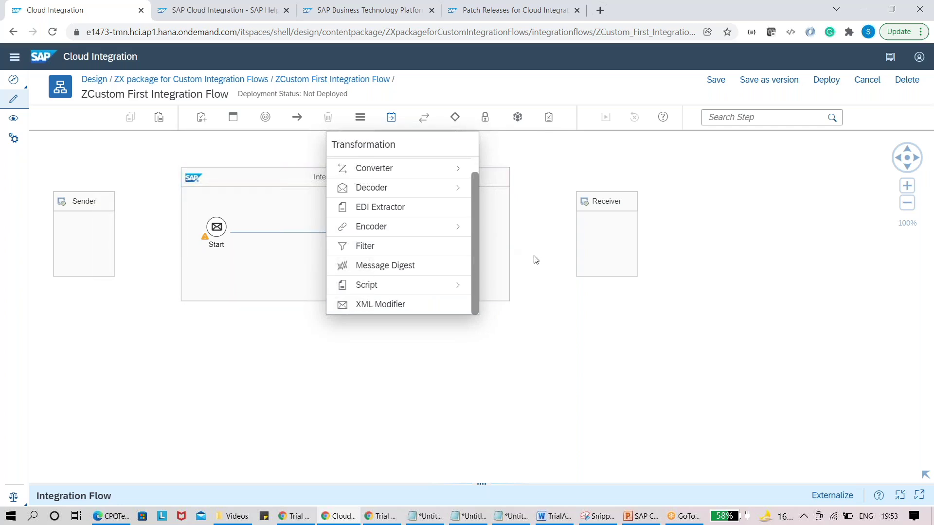
{"action": "left_click", "coordinate": [549, 294]}
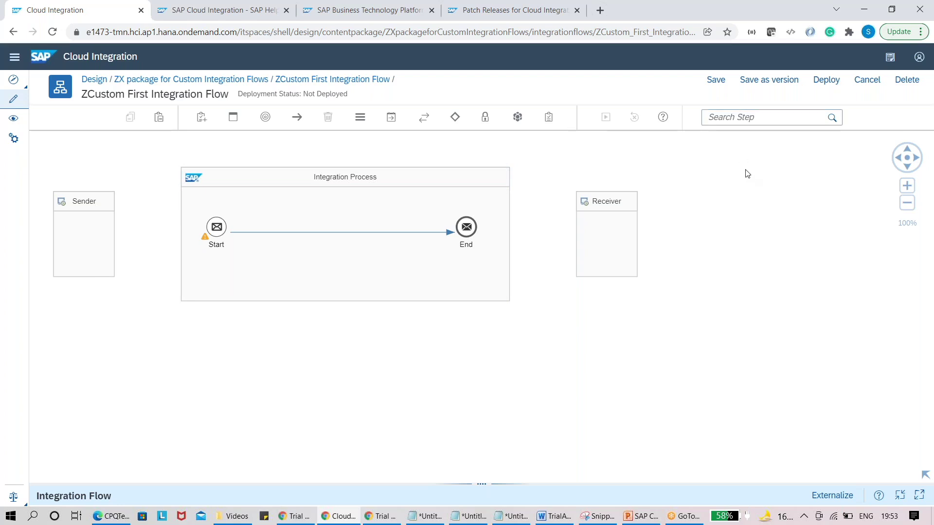
Step: Browse the Call, Transformation and Routing step lists and the Security Encryptor and Signer types
{"action": "left_click", "coordinate": [425, 119]}
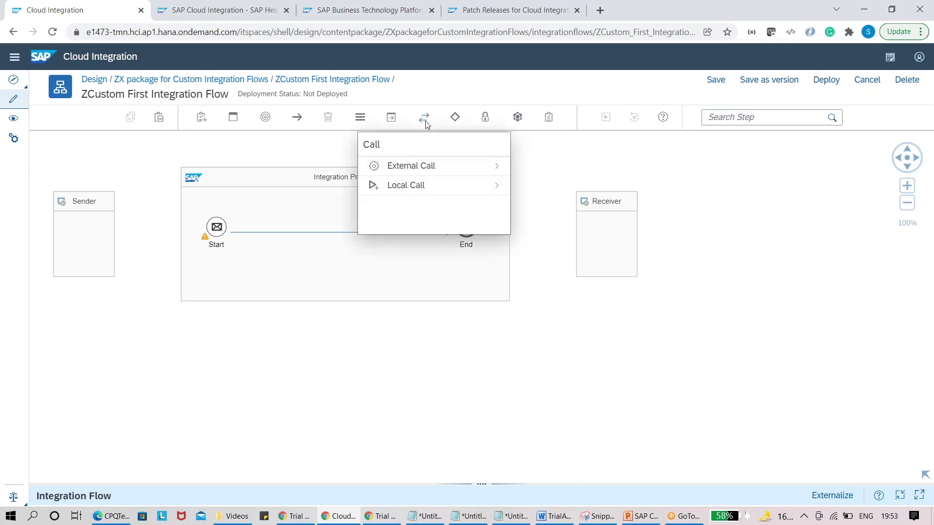
{"action": "left_click", "coordinate": [393, 119]}
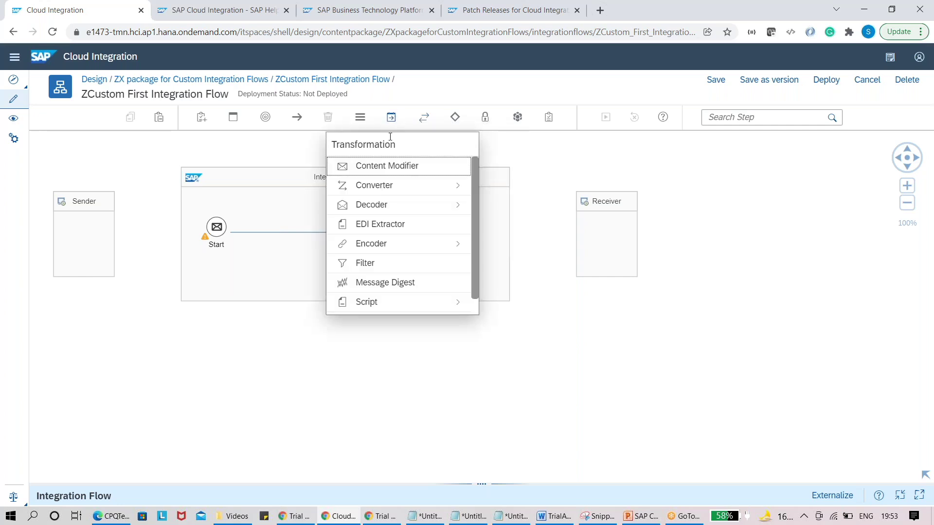
{"action": "left_click", "coordinate": [454, 119]}
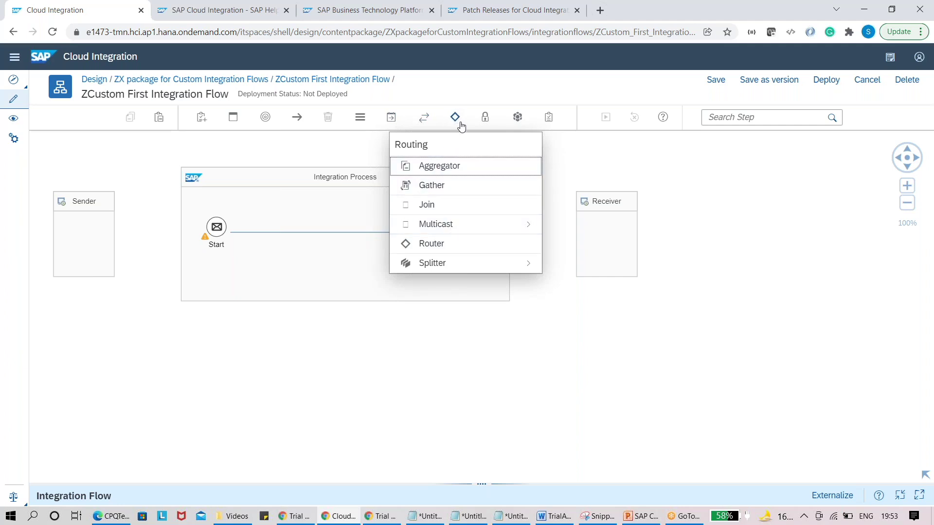
{"action": "left_click", "coordinate": [485, 122]}
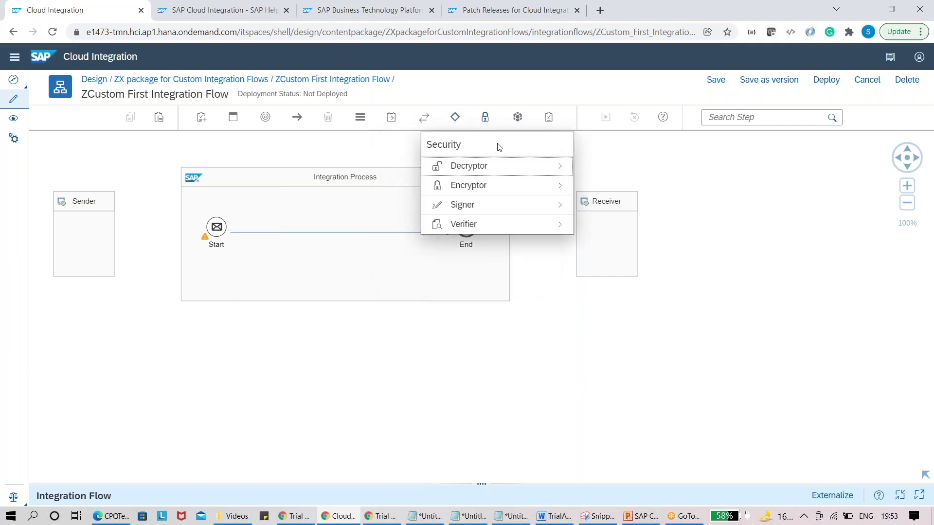
{"action": "left_click", "coordinate": [517, 184]}
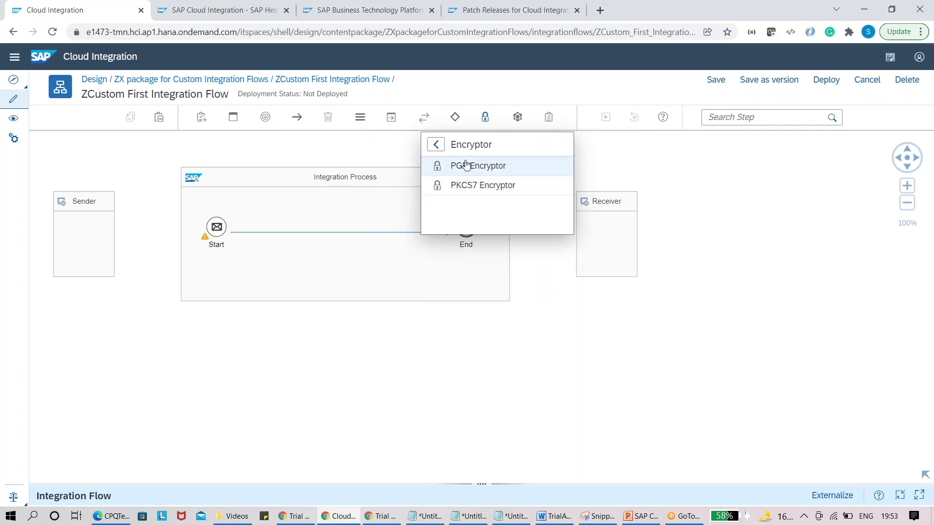
{"action": "left_click", "coordinate": [442, 144]}
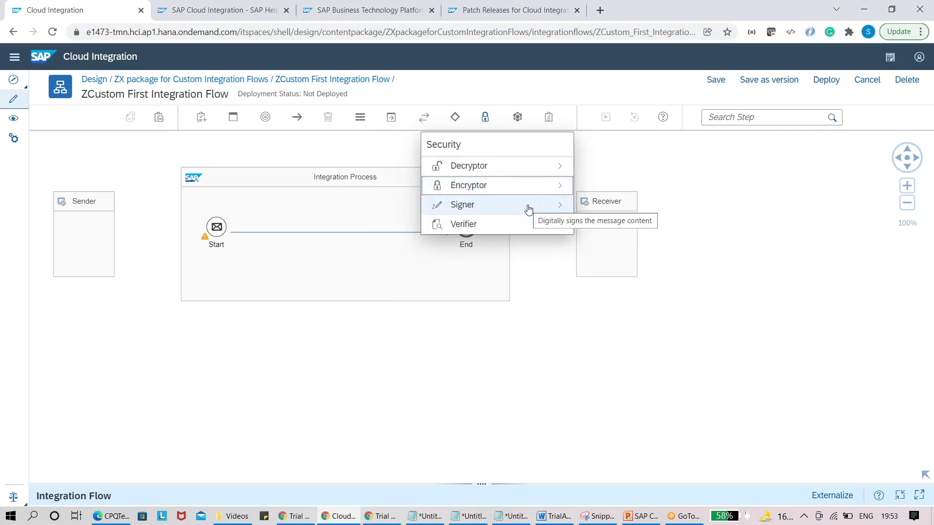
{"action": "left_click", "coordinate": [529, 209]}
{"action": "left_click", "coordinate": [436, 145]}
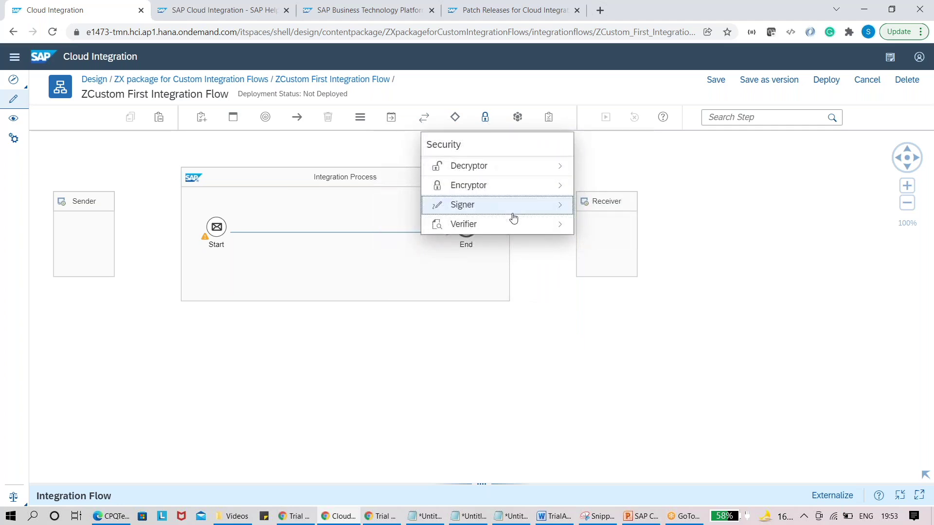
Step: Explore Persistence's Data Store Operations, then list the EDI Validator and XML Validator steps
{"action": "left_click", "coordinate": [518, 120]}
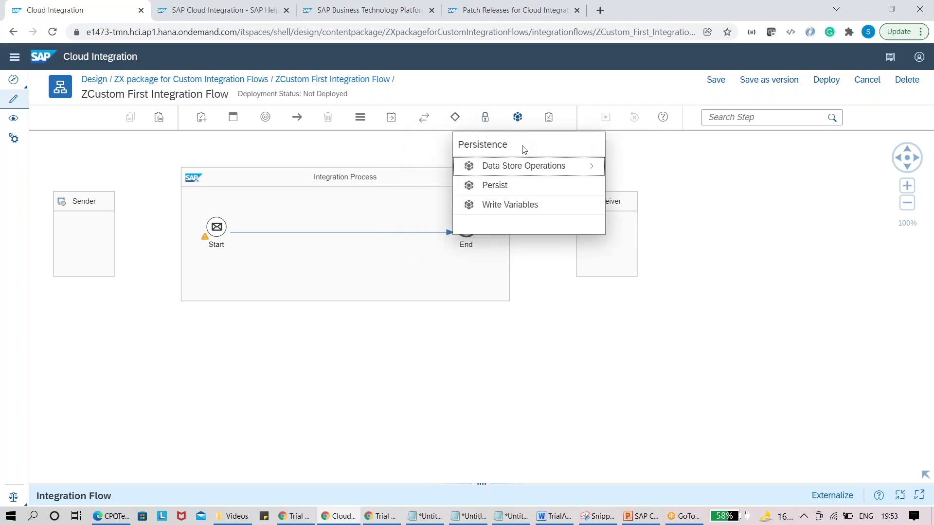
{"action": "left_click", "coordinate": [578, 167]}
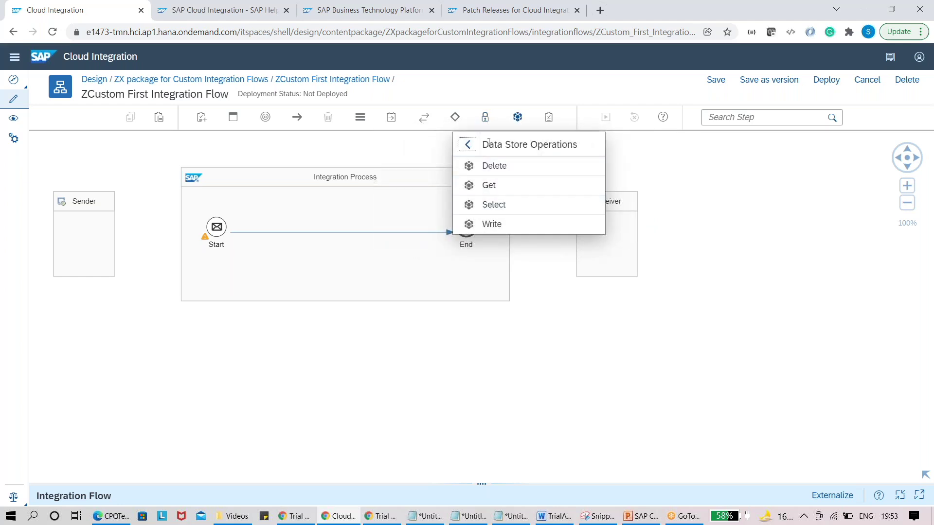
{"action": "left_click", "coordinate": [467, 144]}
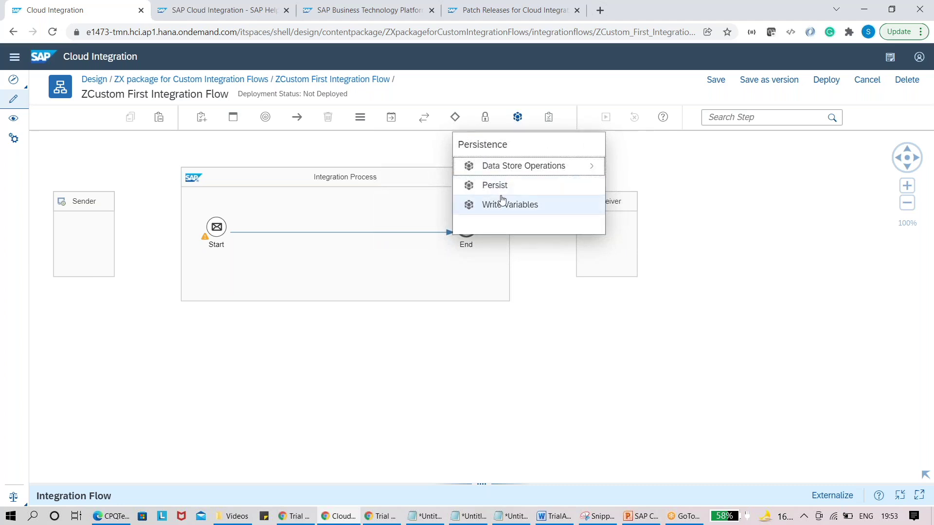
{"action": "left_click", "coordinate": [546, 123]}
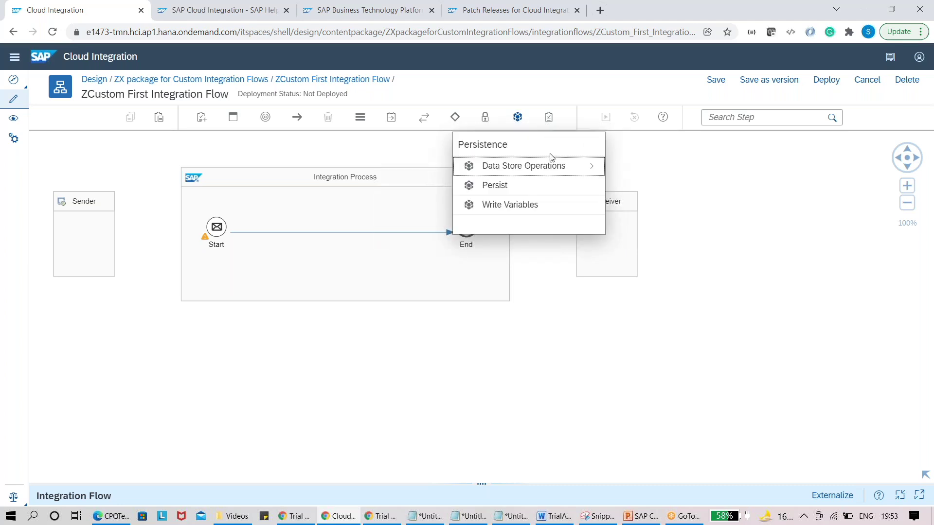
{"action": "left_click", "coordinate": [550, 123]}
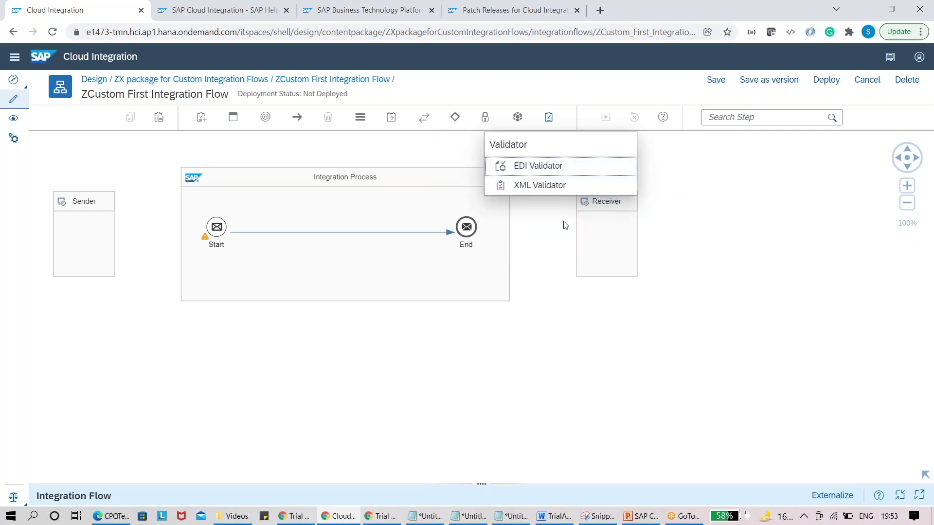
Step: Dismiss the Validator palette menu, leaving the flow unchanged and Not Deployed
{"action": "left_click", "coordinate": [559, 238]}
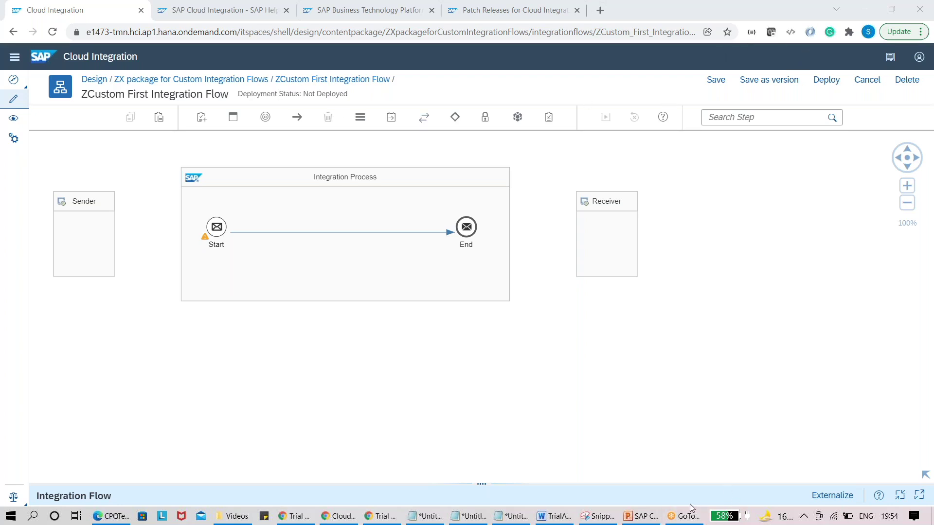
Step: Go to slide 47 'First Integration' in PowerPoint and draw an orange oval
{"action": "left_click", "coordinate": [645, 518]}
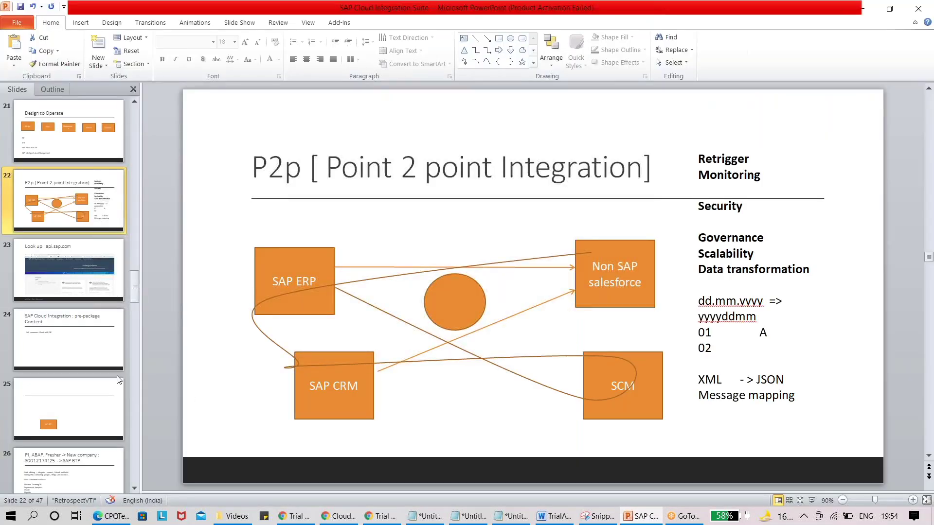
{"action": "key", "text": "End"}
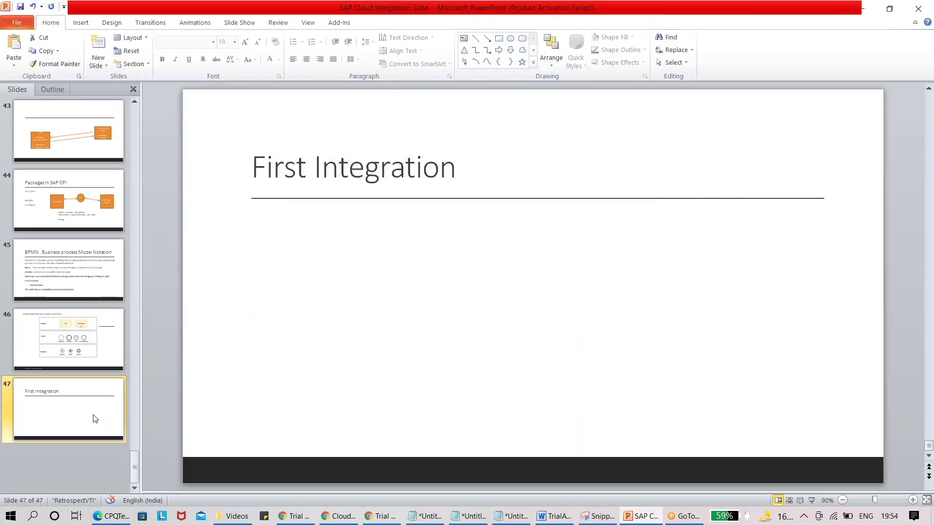
{"action": "left_click", "coordinate": [81, 23]}
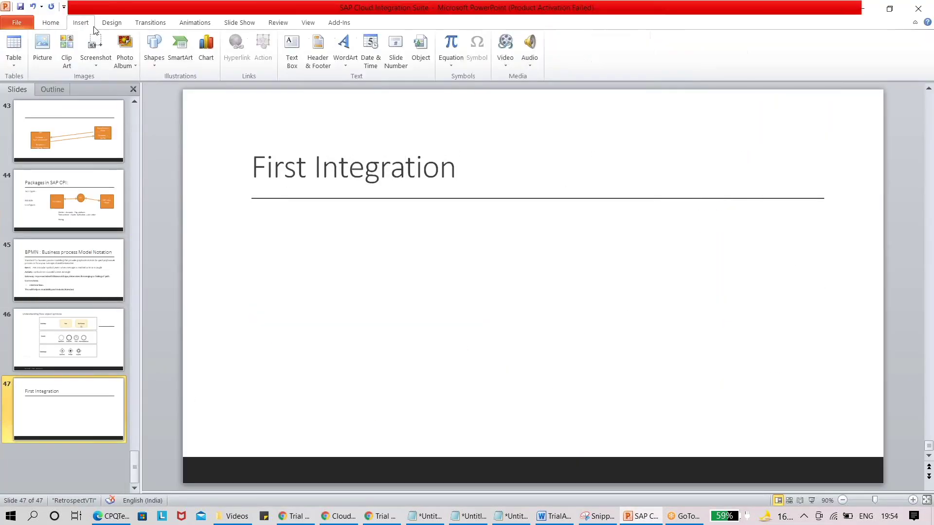
{"action": "left_click", "coordinate": [154, 60]}
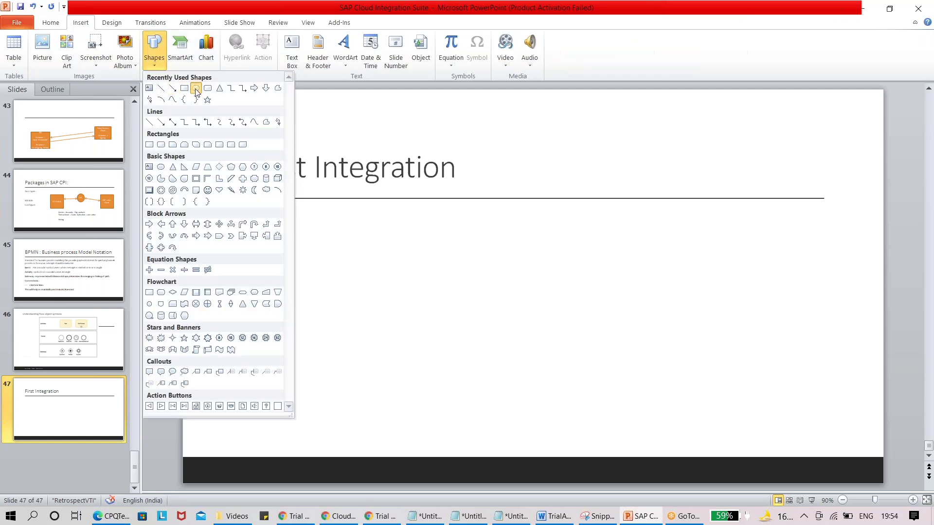
{"action": "left_click", "coordinate": [195, 87]}
{"action": "mouse_move", "coordinate": [723, 281]}
{"action": "left_mouse_down"}
{"action": "mouse_move", "coordinate": [813, 337]}
{"action": "mouse_move", "coordinate": [780, 267]}
{"action": "left_mouse_up"}
Step: Draw an orange rectangle left of the oval and bring up its formatting options
{"action": "left_click", "coordinate": [154, 52]}
{"action": "left_click", "coordinate": [185, 90]}
{"action": "mouse_move", "coordinate": [558, 280]}
{"action": "left_mouse_down"}
{"action": "mouse_move", "coordinate": [565, 298]}
{"action": "mouse_move", "coordinate": [636, 344]}
{"action": "mouse_move", "coordinate": [657, 341]}
{"action": "left_mouse_up"}
{"action": "right_click", "coordinate": [588, 312]}
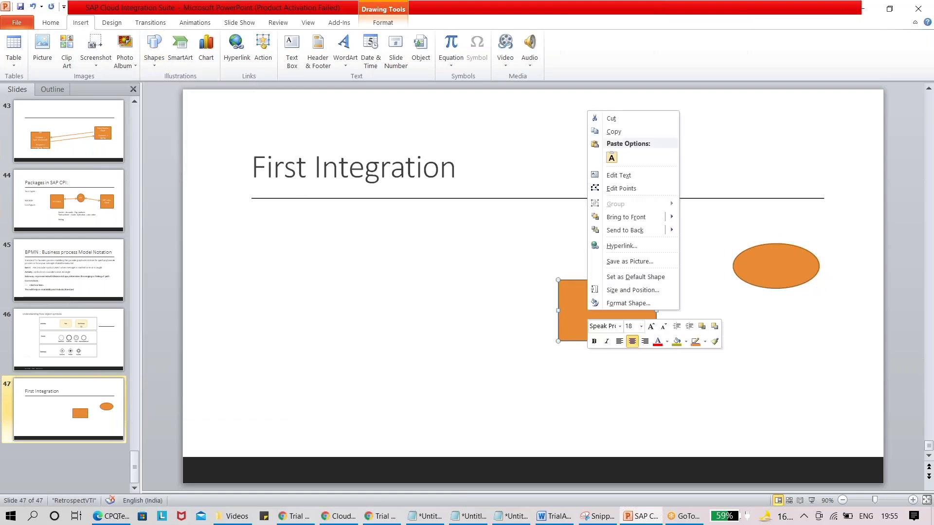
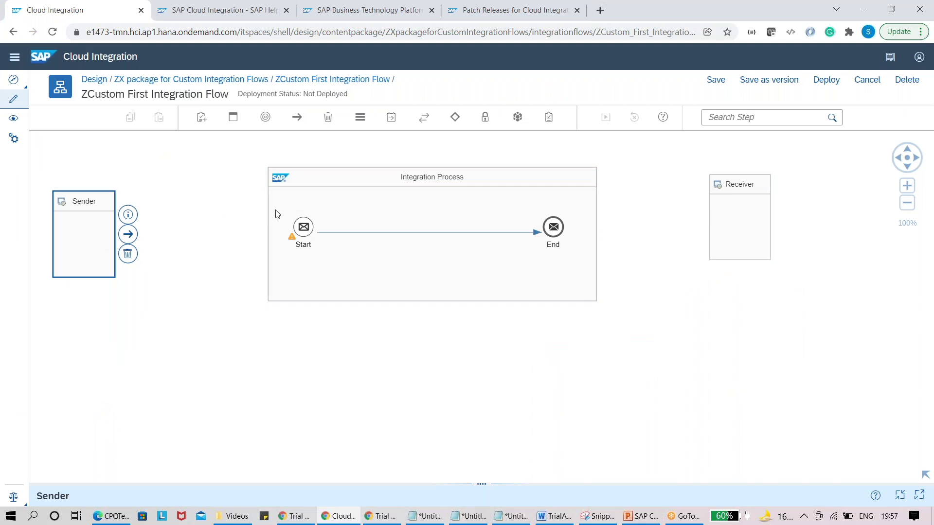
Step: Inspect the Sender, Integration Process and Start event, enlarging the properties area
{"action": "left_click", "coordinate": [103, 311]}
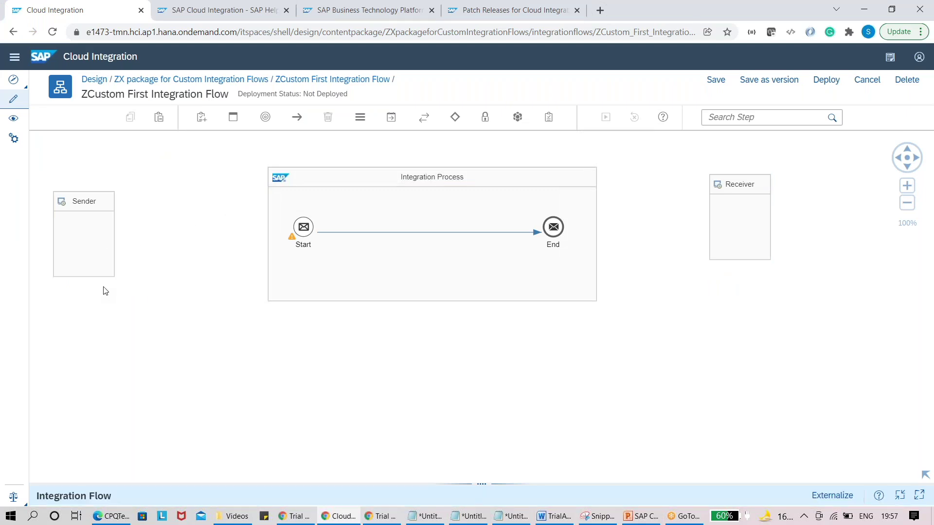
{"action": "left_click", "coordinate": [98, 231]}
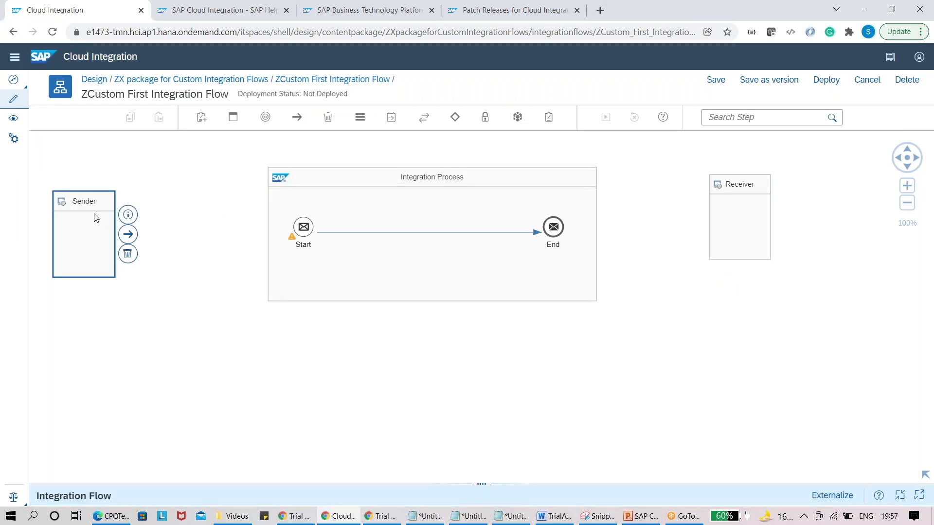
{"action": "left_click", "coordinate": [359, 210]}
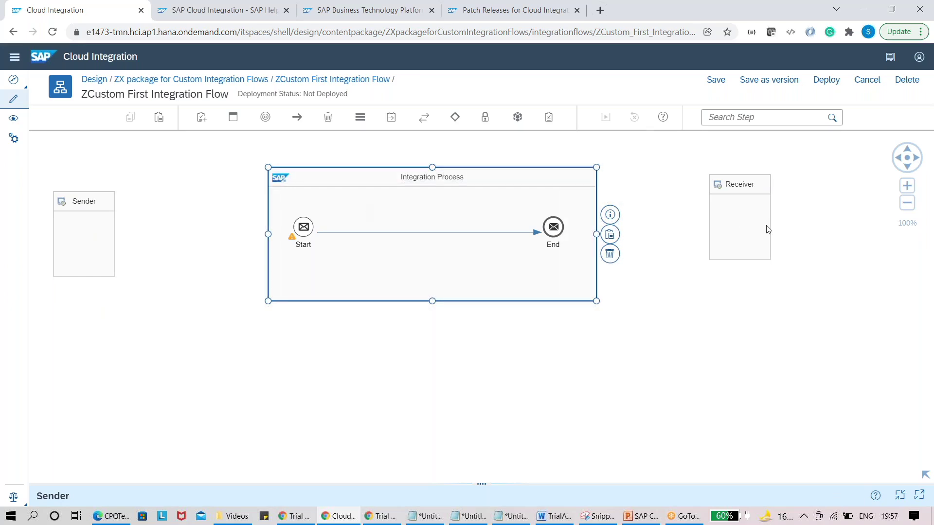
{"action": "left_click", "coordinate": [304, 233]}
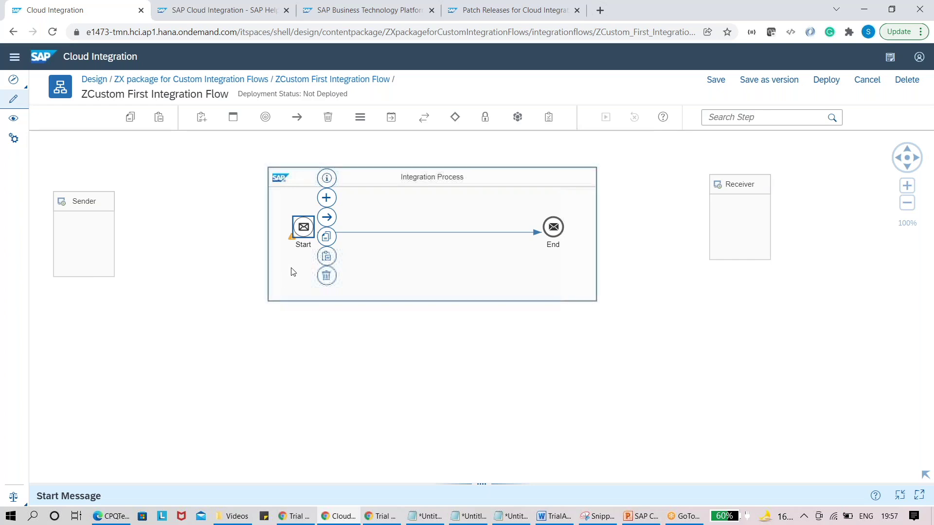
{"action": "left_click_drag", "start_coordinate": [481, 482], "coordinate": [482, 383]}
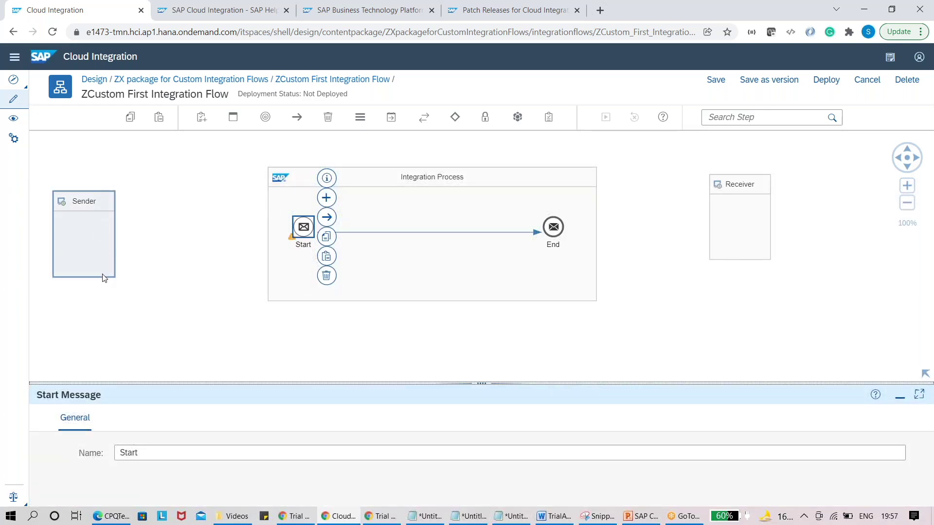
Step: Review the Sender's ID and version, then the Start event and overall flow properties
{"action": "left_click", "coordinate": [102, 229]}
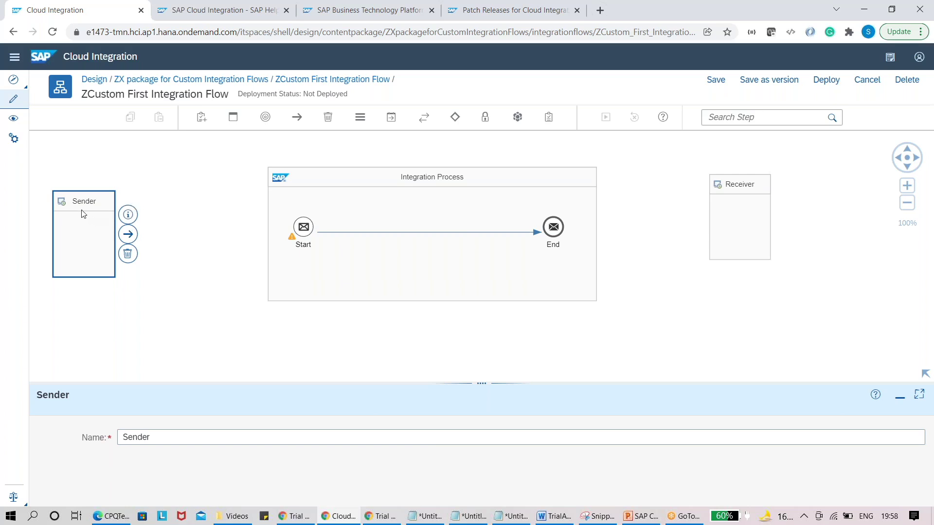
{"action": "left_click", "coordinate": [128, 215]}
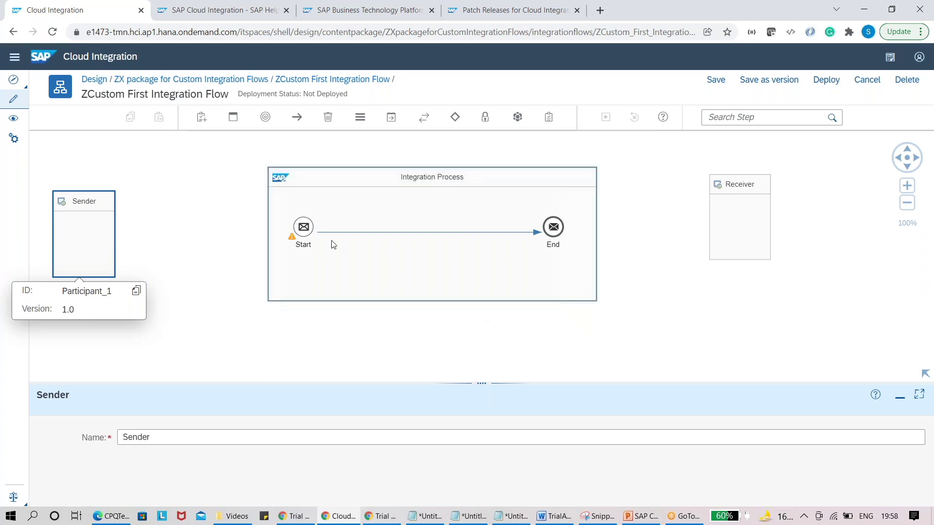
{"action": "left_click", "coordinate": [304, 231]}
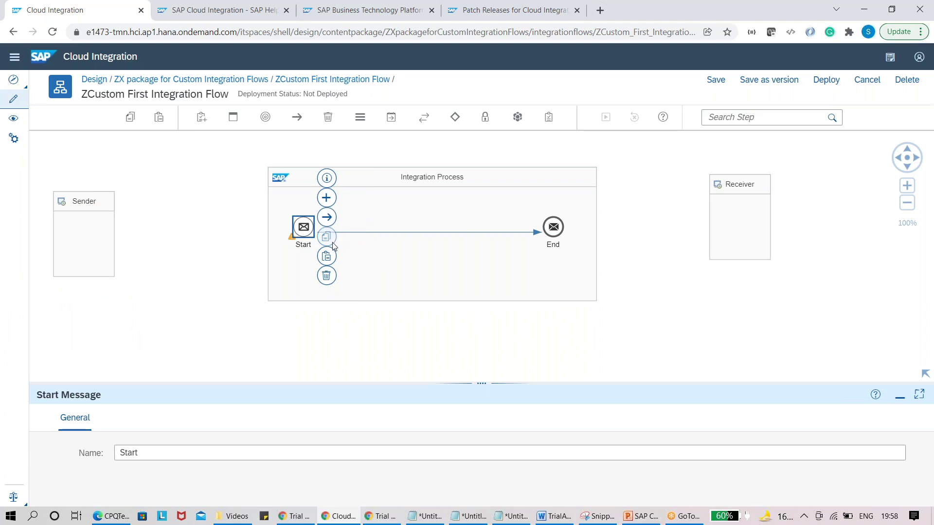
{"action": "left_click", "coordinate": [195, 256]}
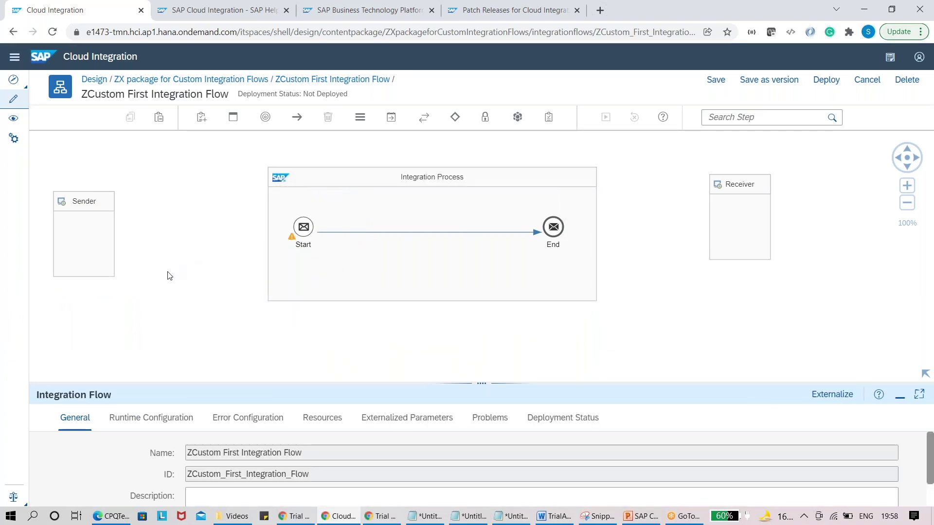
{"action": "left_click", "coordinate": [90, 240]}
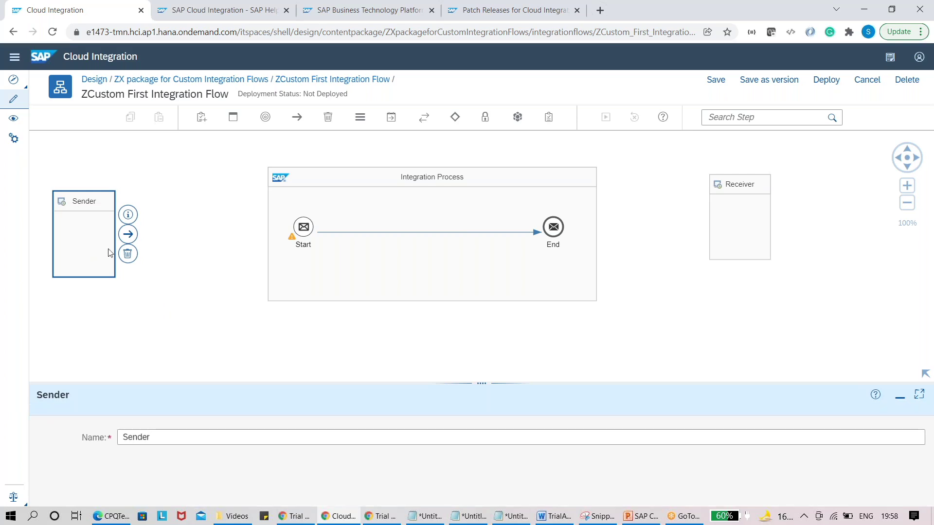
Step: Draw a connection from the Sender to the Start event, then bring PowerPoint forward
{"action": "left_click_drag", "start_coordinate": [130, 234], "coordinate": [307, 233]}
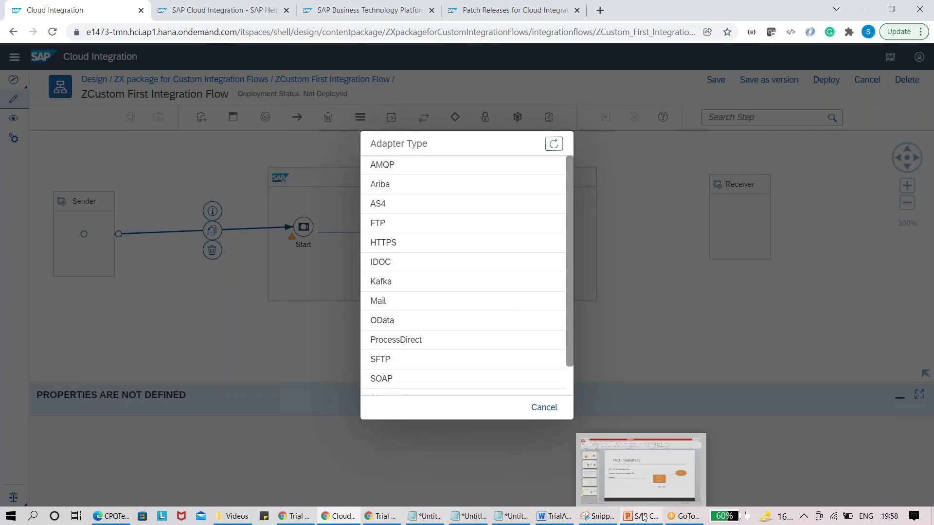
{"action": "left_click", "coordinate": [516, 517]}
{"action": "left_click", "coordinate": [518, 520]}
Step: Insert a new slide after slide 47 in PowerPoint
{"action": "left_click", "coordinate": [639, 518]}
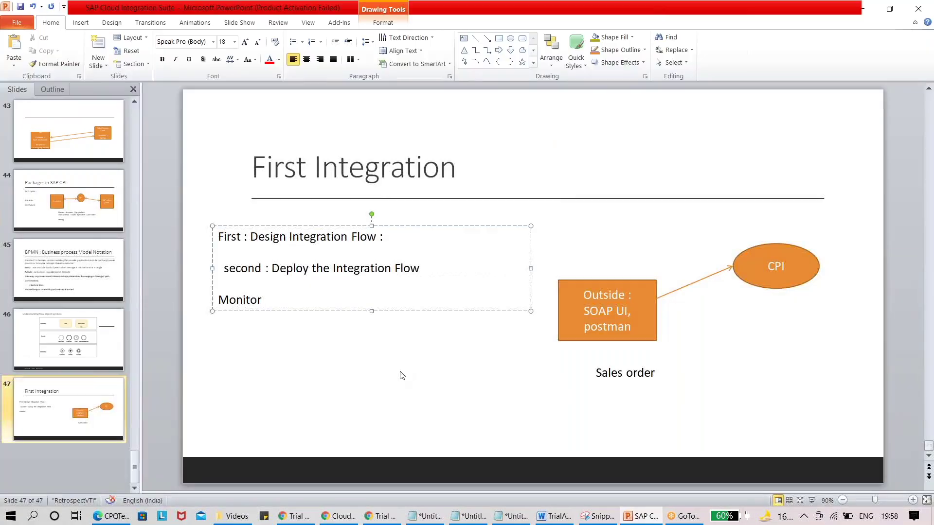
{"action": "right_click", "coordinate": [89, 393]}
{"action": "left_click", "coordinate": [136, 246]}
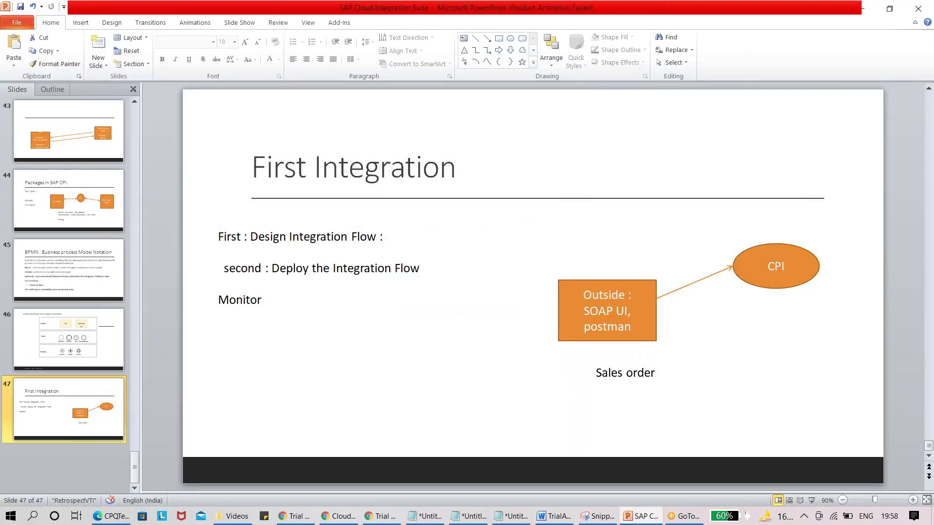
Step: Title the new slide 'Adapter :' and go back to Cloud Integration
{"action": "left_click", "coordinate": [355, 173]}
{"action": "type", "text": "Dapte"}
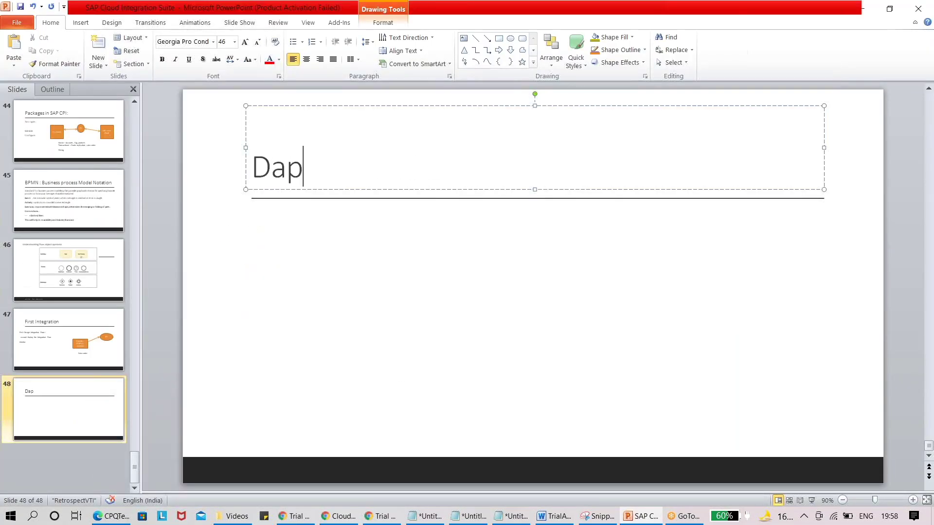
{"action": "key", "text": "BackSpace"}
{"action": "key", "text": "BackSpace"}
{"action": "key", "text": "BackSpace"}
{"action": "key", "text": "BackSpace"}
{"action": "key", "text": "BackSpace"}
{"action": "type", "text": "Da"}
{"action": "key", "text": "BackSpace"}
{"action": "key", "text": "BackSpace"}
{"action": "type", "text": "Adapt"}
{"action": "key", "text": "BackSpace"}
{"action": "type", "text": "pter :"}
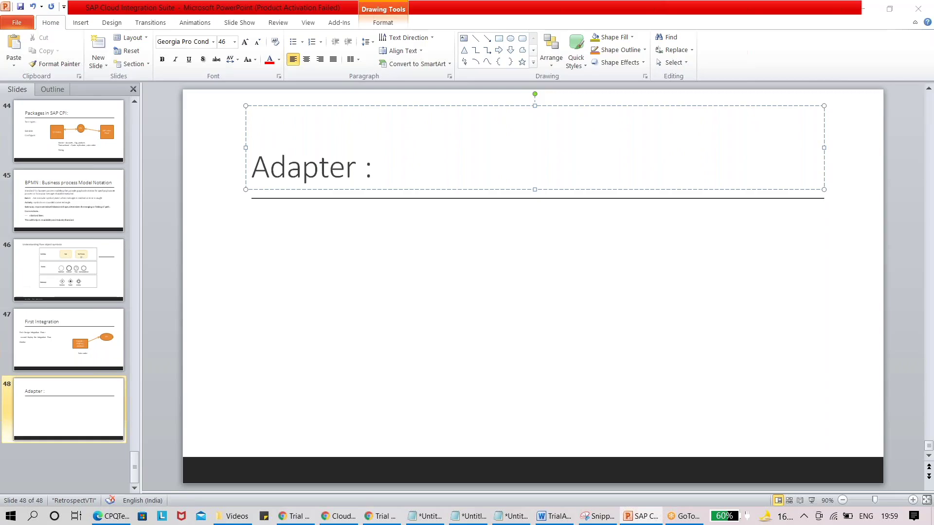
{"action": "key", "text": "alt+Tab"}
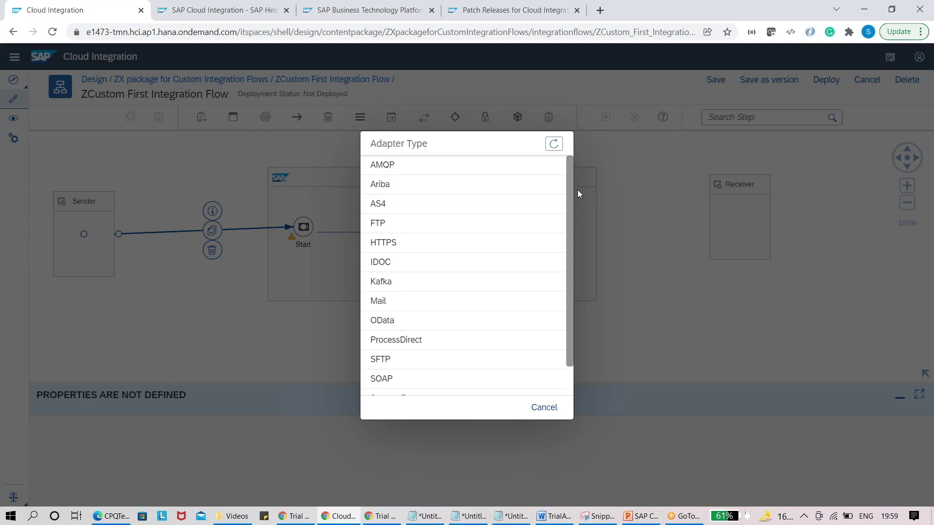
Step: Scroll the adapter list and pick SOAP as the Sender's adapter type
{"action": "left_click_drag", "start_coordinate": [568, 188], "coordinate": [567, 249]}
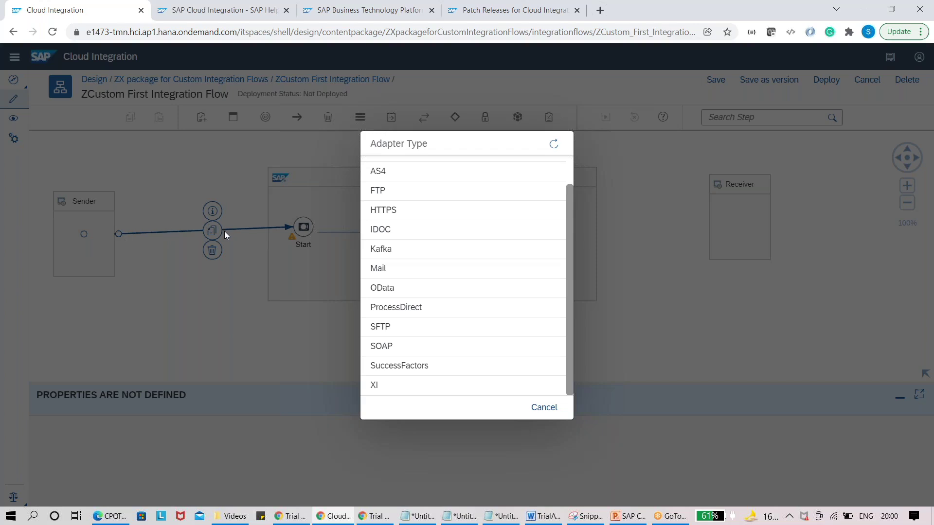
{"action": "left_click", "coordinate": [385, 346]}
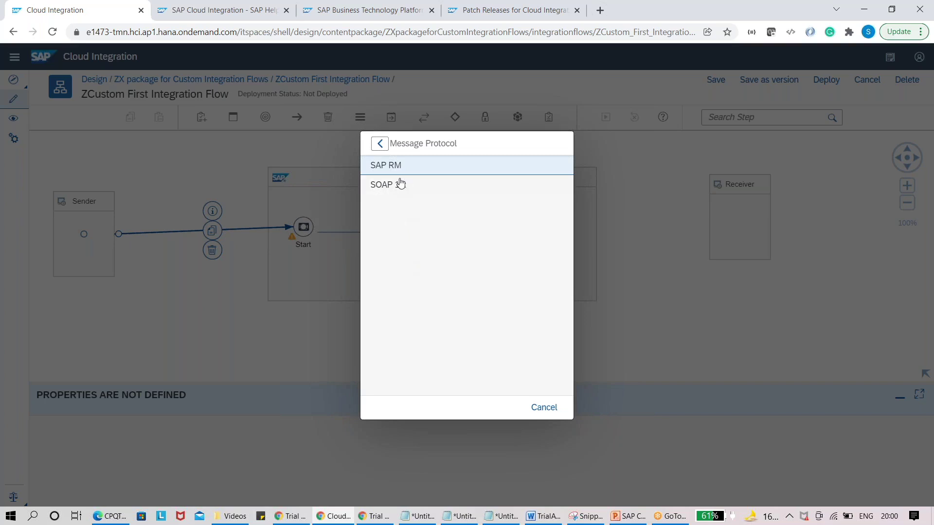
Step: Choose the SOAP 1.x message protocol to create the SOAP sender channel
{"action": "left_click", "coordinate": [398, 190]}
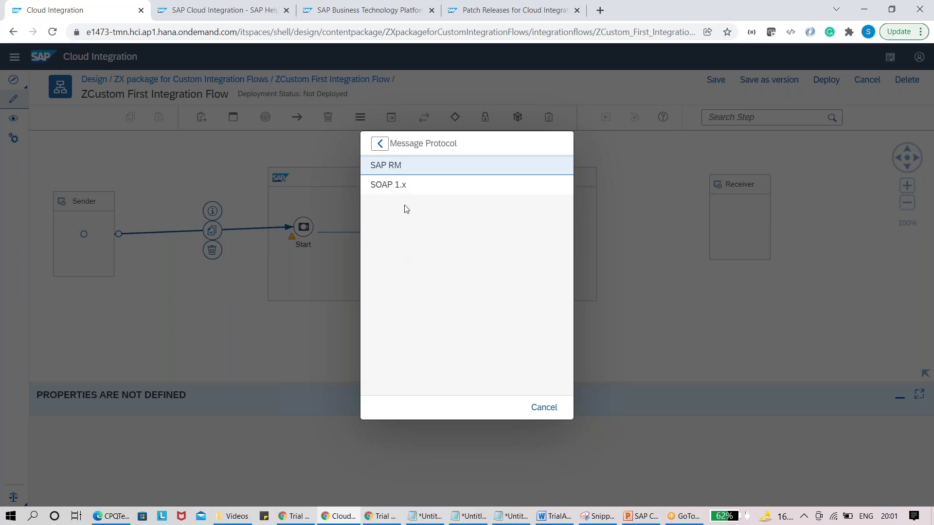
{"action": "left_click", "coordinate": [408, 189]}
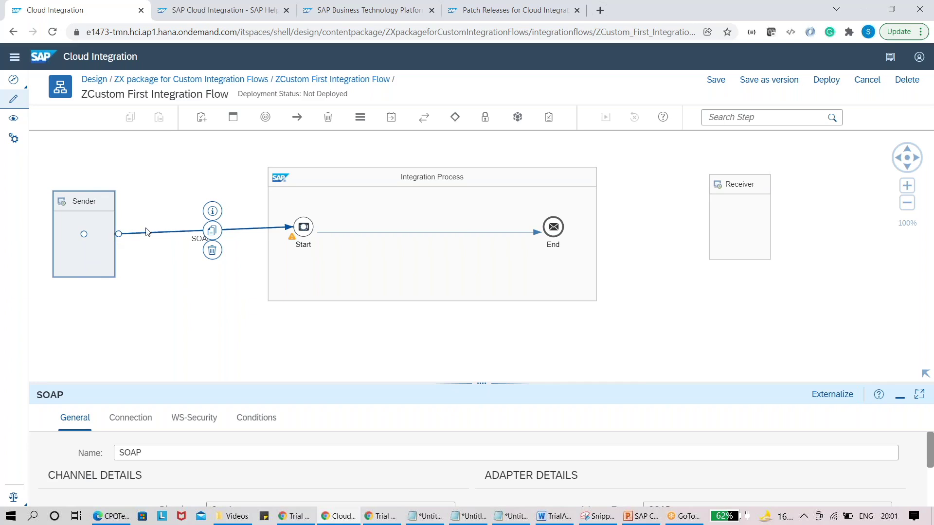
{"action": "left_click", "coordinate": [550, 233]}
Step: Enlarge the SOAP connection's properties to review its HTTP transport and SOAP 1.x protocol
{"action": "left_click", "coordinate": [236, 230]}
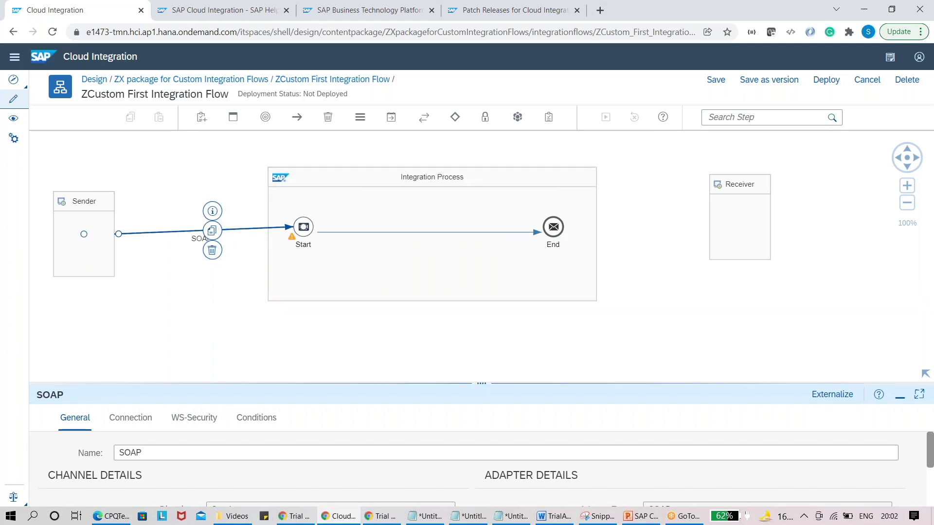
{"action": "left_click_drag", "start_coordinate": [473, 379], "coordinate": [482, 293]}
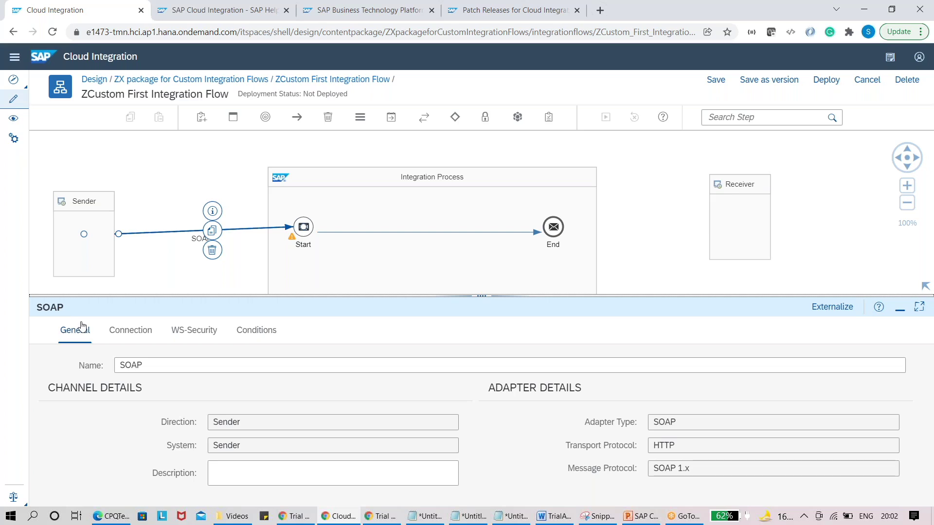
{"action": "left_click", "coordinate": [121, 365]}
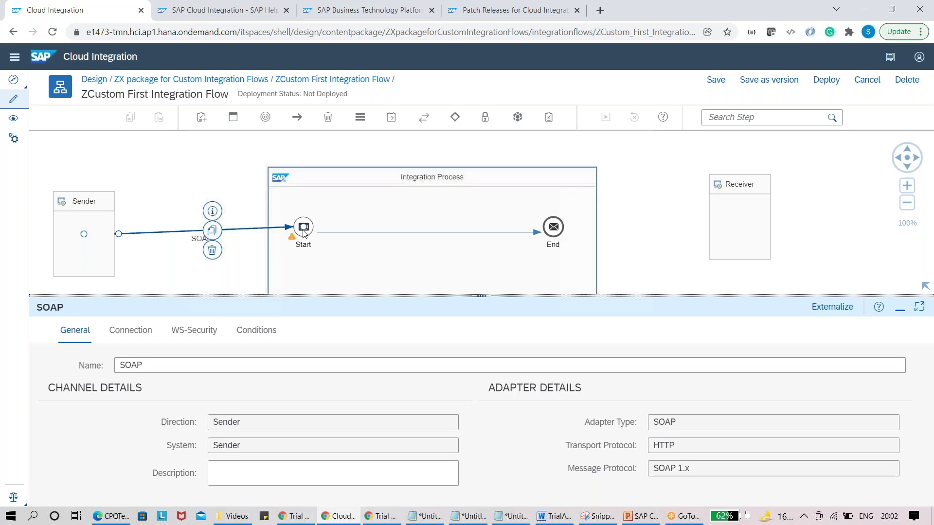
{"action": "left_click", "coordinate": [547, 232]}
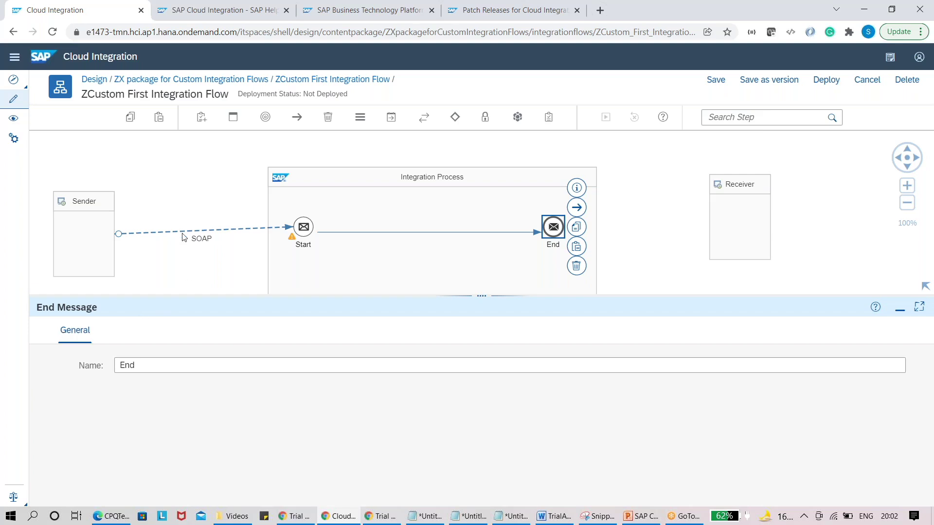
{"action": "left_click", "coordinate": [210, 231]}
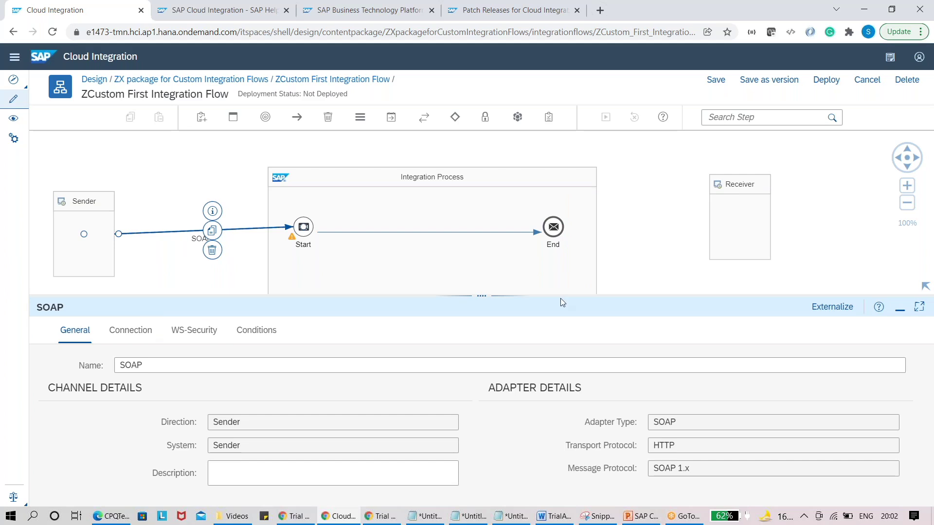
{"action": "left_click_drag", "start_coordinate": [509, 301], "coordinate": [515, 243]}
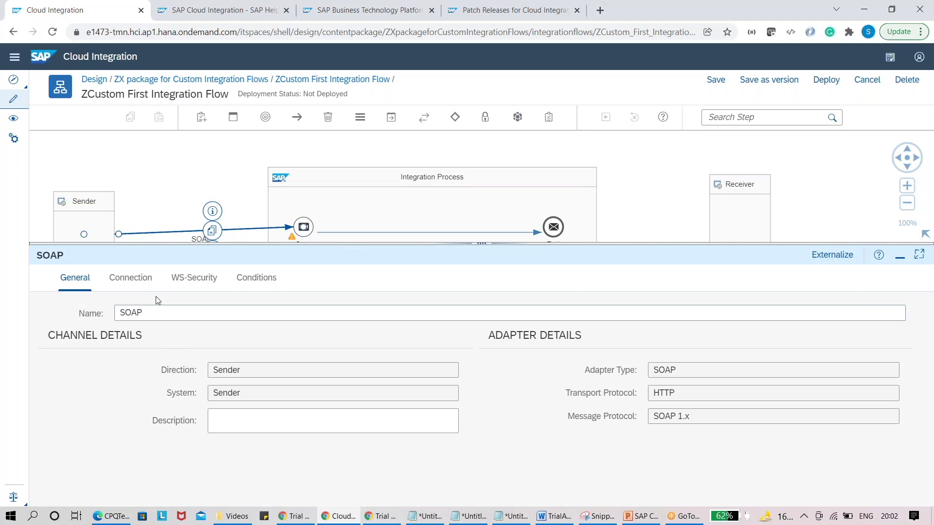
Step: Look over the SOAP channel's General details and Connection settings
{"action": "left_click", "coordinate": [128, 276]}
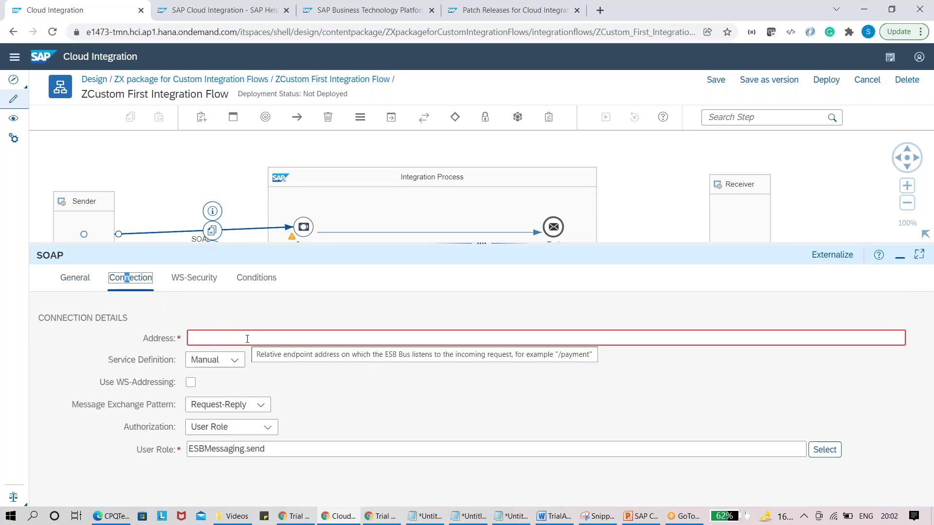
{"action": "left_click", "coordinate": [84, 289]}
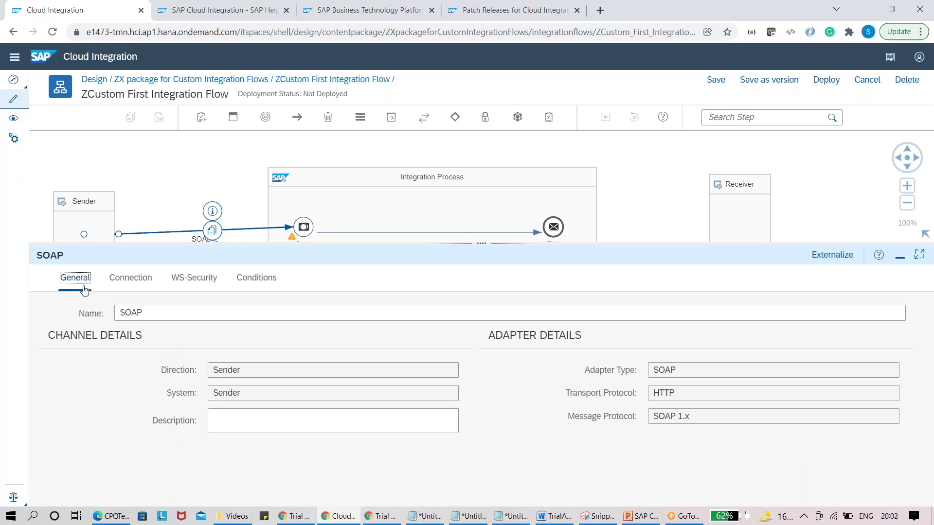
{"action": "left_click", "coordinate": [148, 315]}
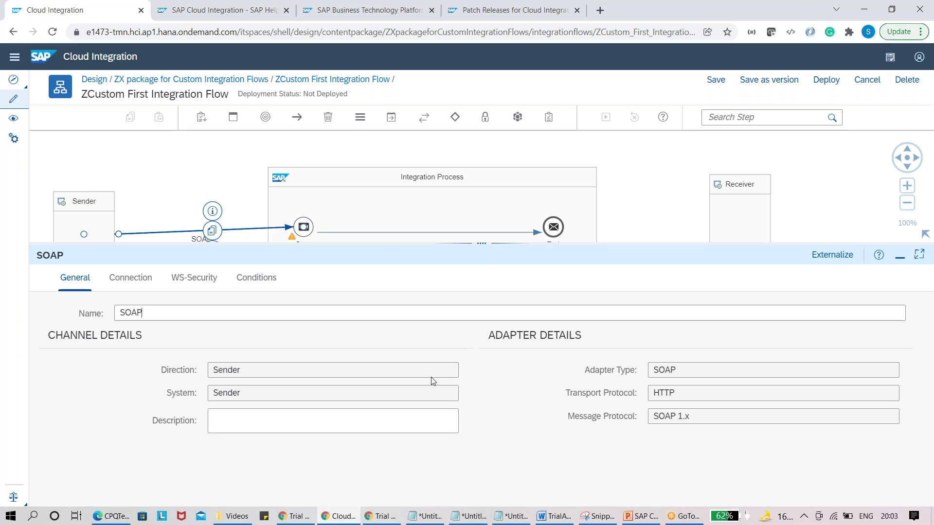
{"action": "left_click", "coordinate": [125, 284]}
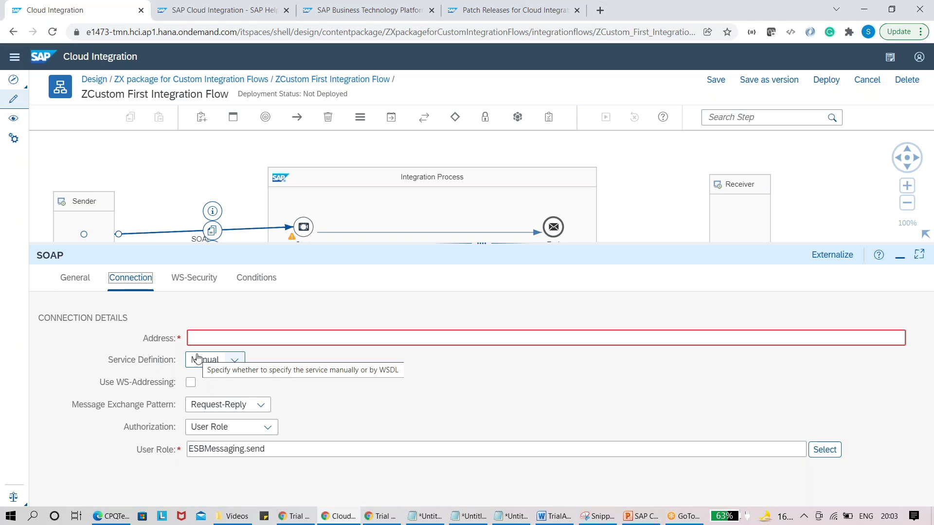
Step: Try WSDL as Service Definition, revert to Manual, then view the First Integration slide
{"action": "left_click", "coordinate": [222, 360]}
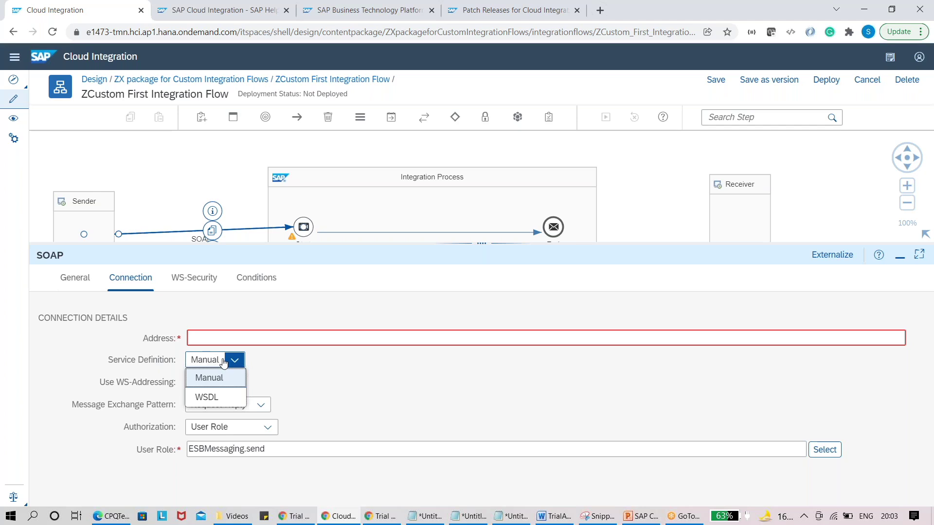
{"action": "left_click", "coordinate": [219, 398]}
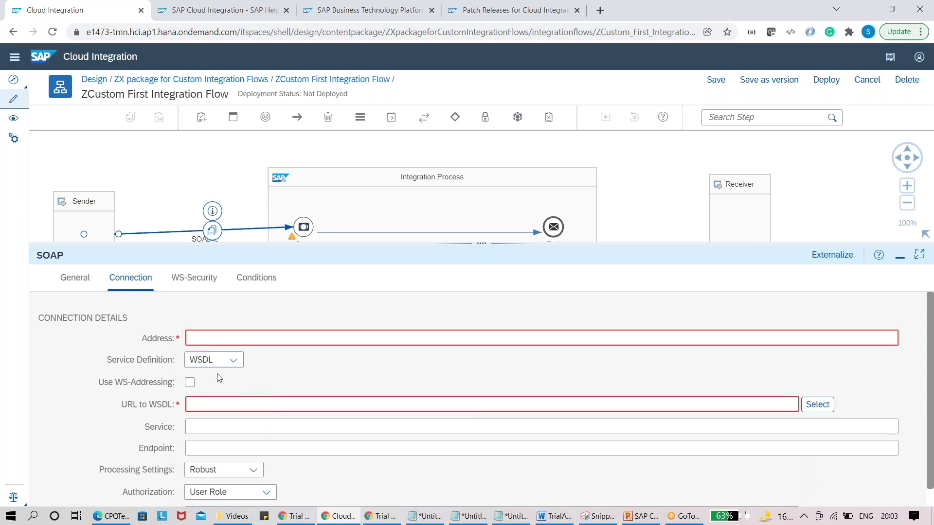
{"action": "left_click", "coordinate": [233, 360]}
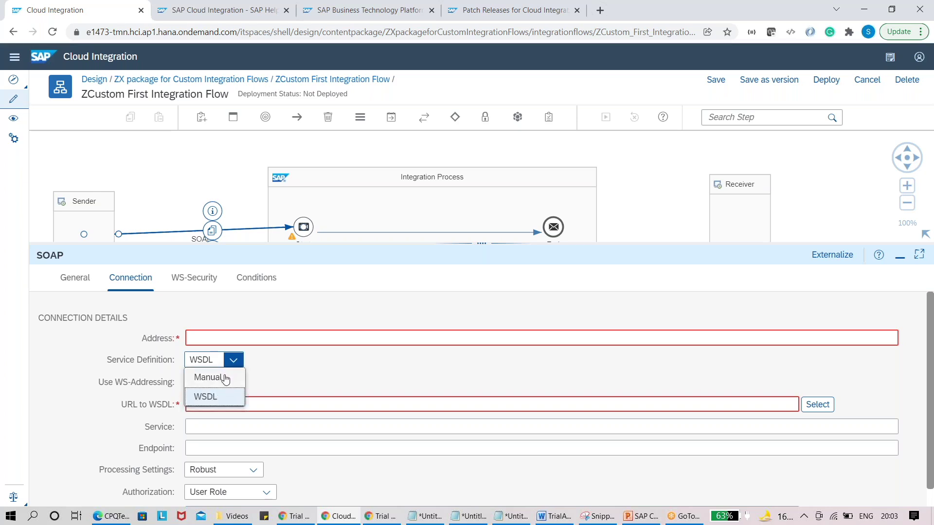
{"action": "left_click", "coordinate": [226, 378]}
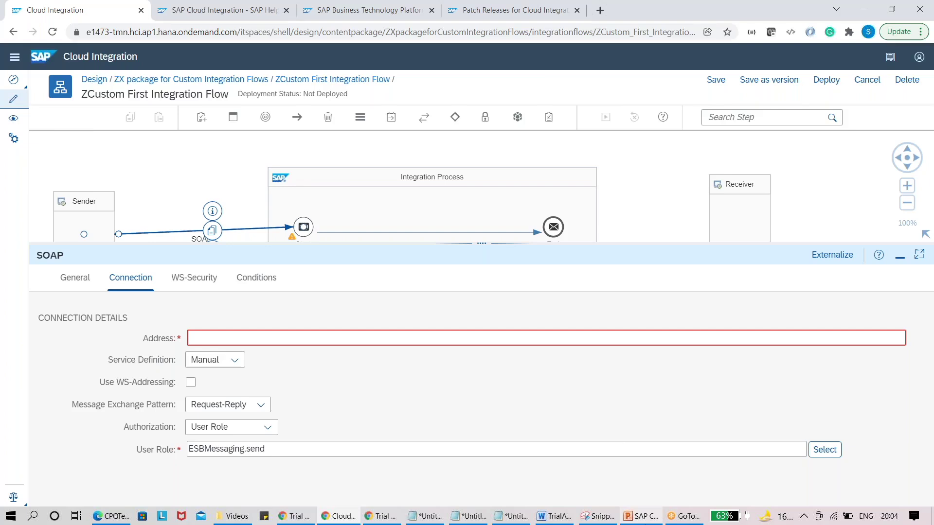
{"action": "key", "text": "alt+Tab"}
{"action": "key", "text": "Page_Up"}
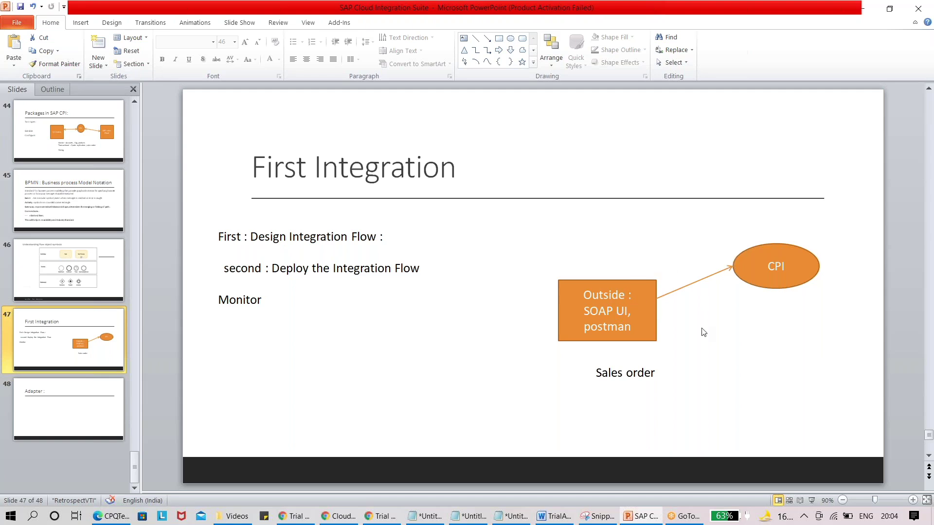
Step: Enter /zxFirstFlow as the SOAP sender channel's Address
{"action": "key", "text": "alt+Tab"}
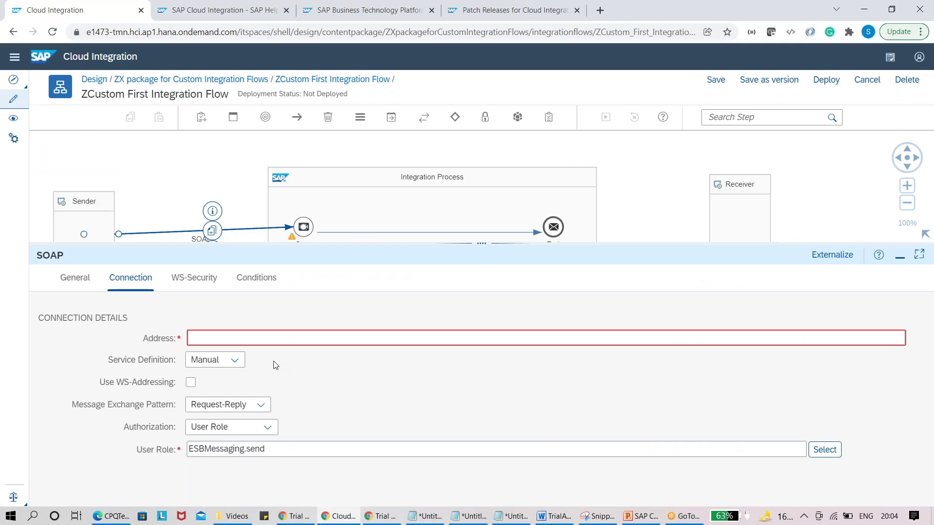
{"action": "left_click", "coordinate": [242, 339]}
{"action": "type", "text": "/zx"}
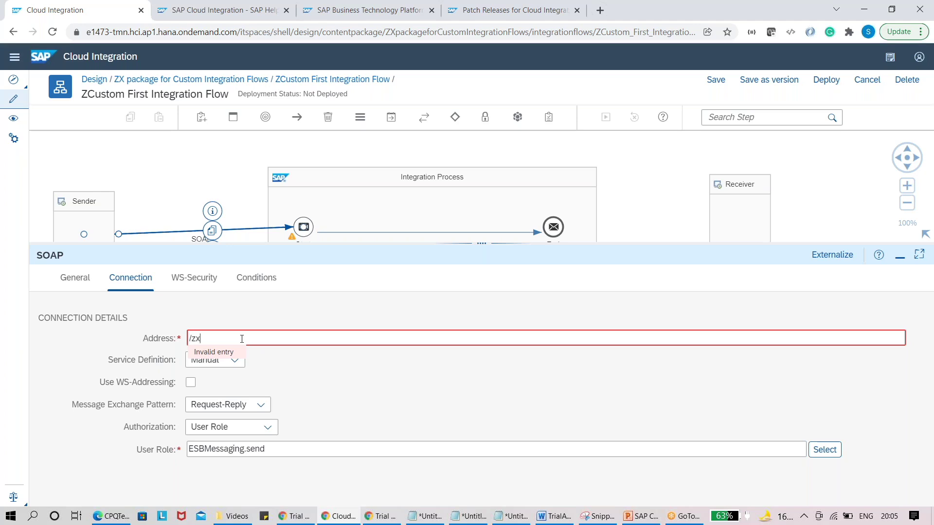
{"action": "type", "text": "l"}
{"action": "type", "text": "First"}
{"action": "type", "text": "Flow"}
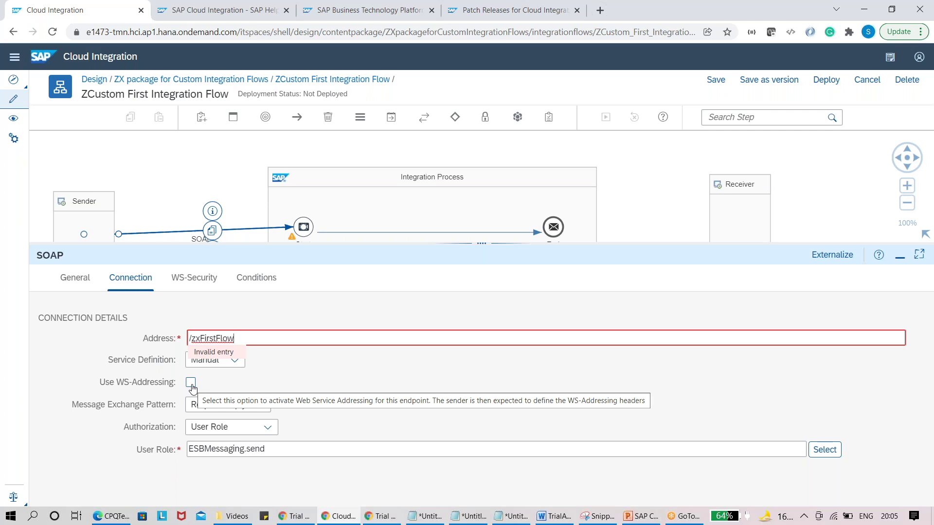
Step: Try Client Certificate authorization on the SOAP channel and glance at the presentation
{"action": "left_click", "coordinate": [269, 430]}
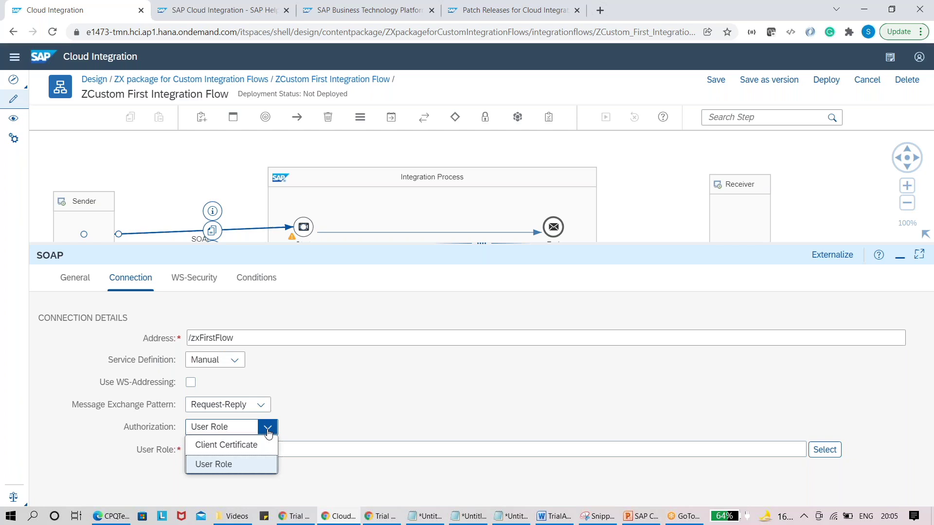
{"action": "left_click", "coordinate": [262, 444]}
{"action": "left_click", "coordinate": [262, 445]}
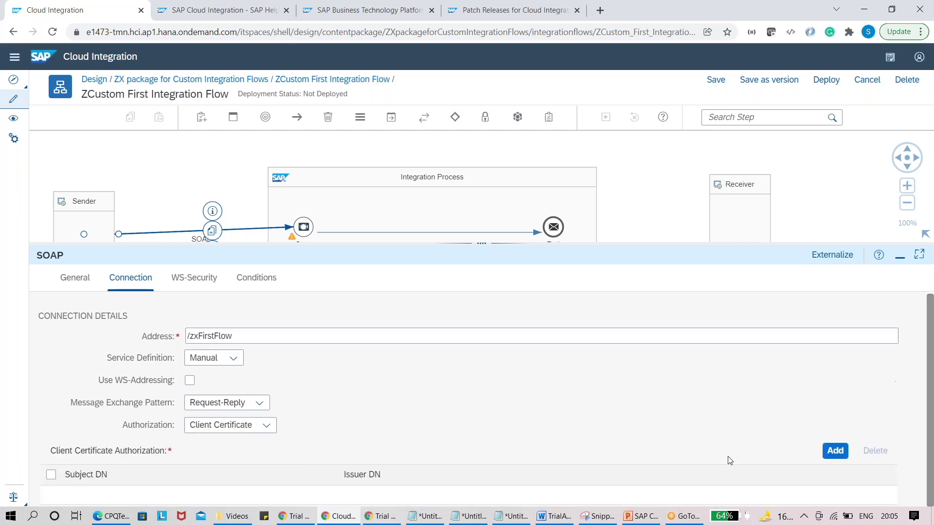
{"action": "left_click", "coordinate": [641, 516]}
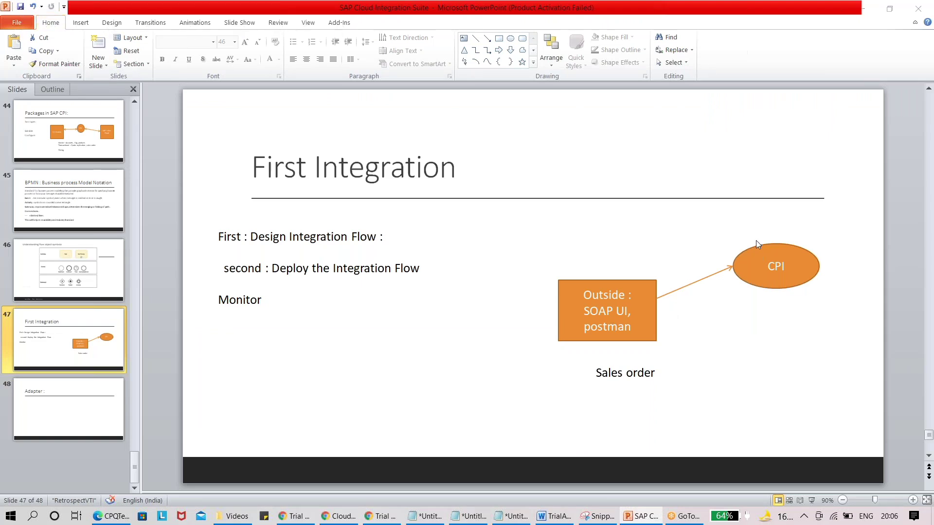
Step: Set authorization back to User Role and select the ESBMessaging.send role value
{"action": "key", "text": "alt+Tab"}
{"action": "left_click", "coordinate": [247, 425]}
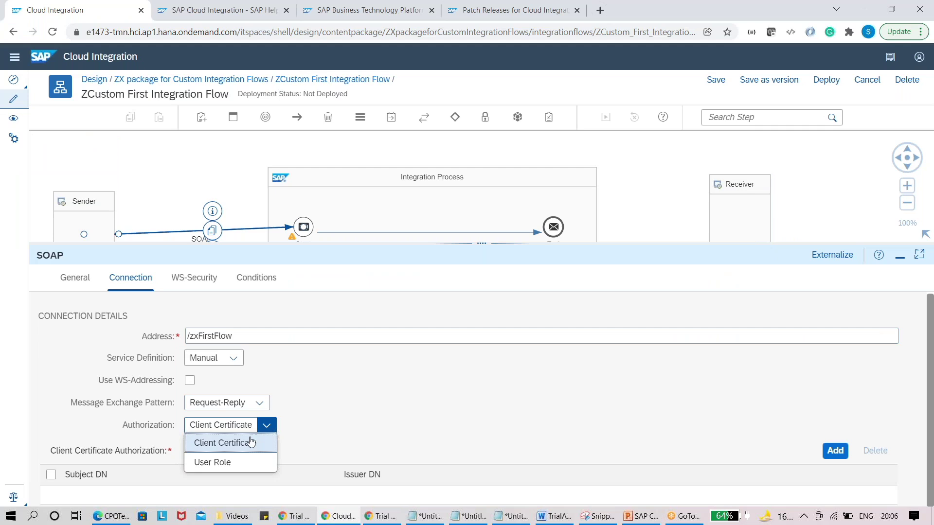
{"action": "left_click", "coordinate": [244, 463]}
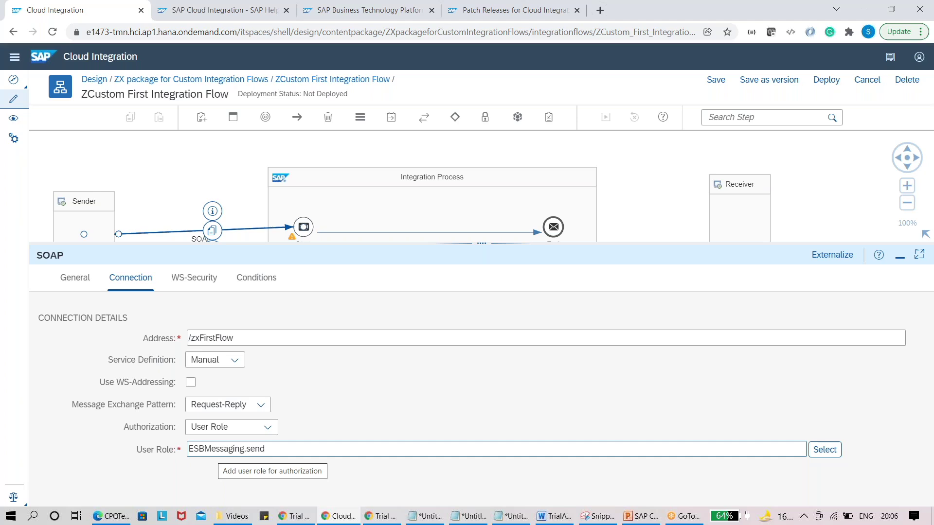
{"action": "triple_click", "coordinate": [223, 450]}
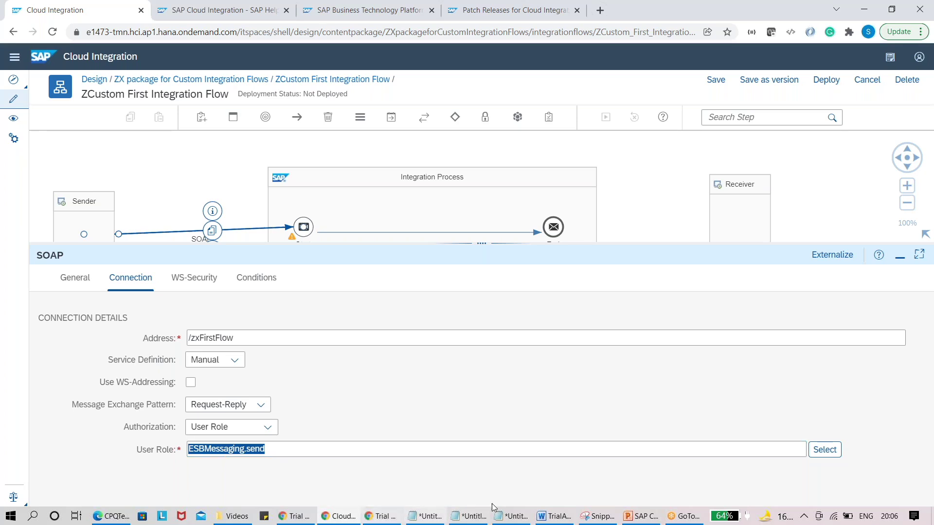
{"action": "left_click", "coordinate": [634, 516]}
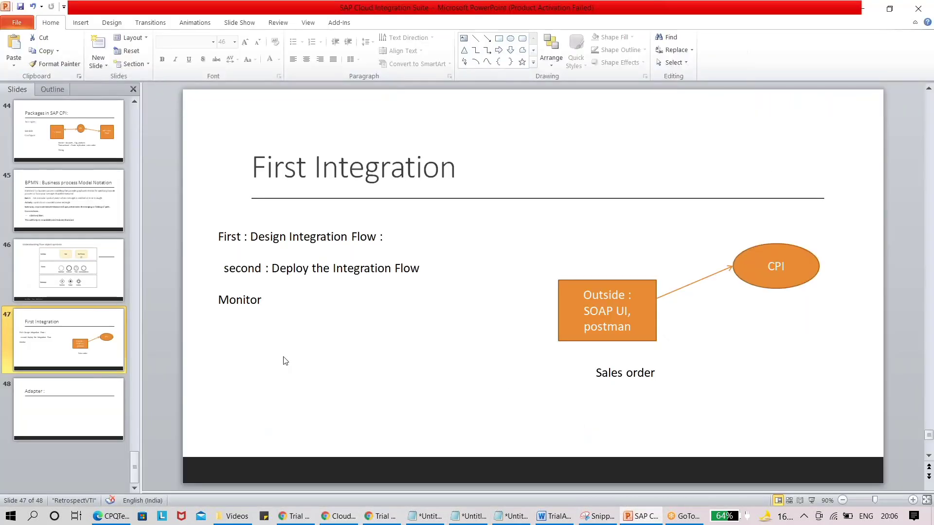
Step: Find slide 37 'Roles for Integration' and highlight the IFLMAP Esbmessaging.send line
{"action": "scroll", "coordinate": [284, 361], "scroll_direction": "up", "scroll_amount": 7}
{"action": "scroll", "coordinate": [532, 286], "scroll_direction": "up", "scroll_amount": 4}
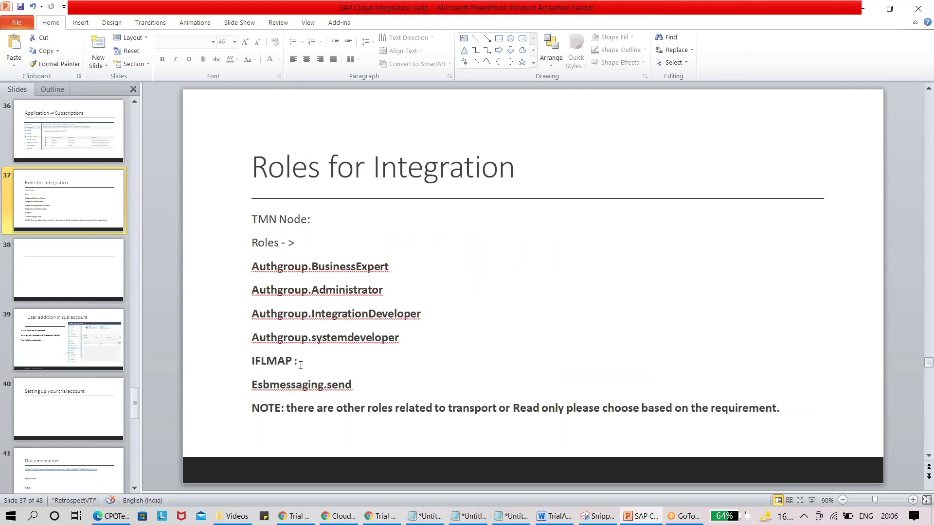
{"action": "left_click_drag", "start_coordinate": [300, 365], "coordinate": [267, 363]}
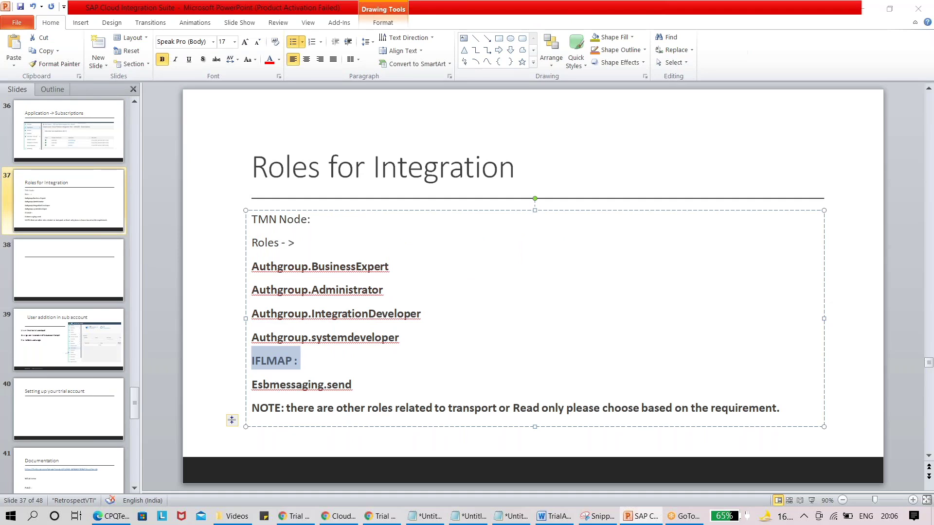
{"action": "key", "text": "alt+Tab"}
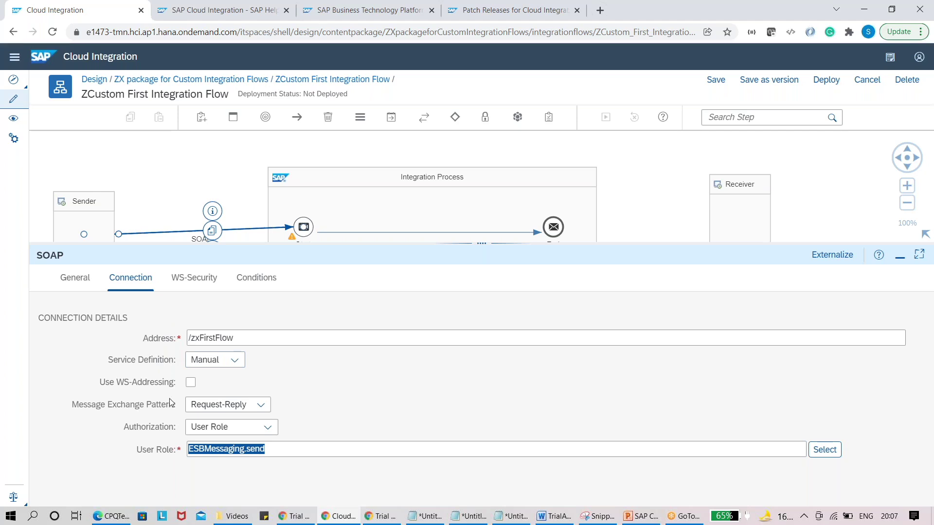
Step: Look over the Message Exchange Pattern options, then return to PowerPoint's slide 47, First Integration
{"action": "left_click", "coordinate": [253, 411]}
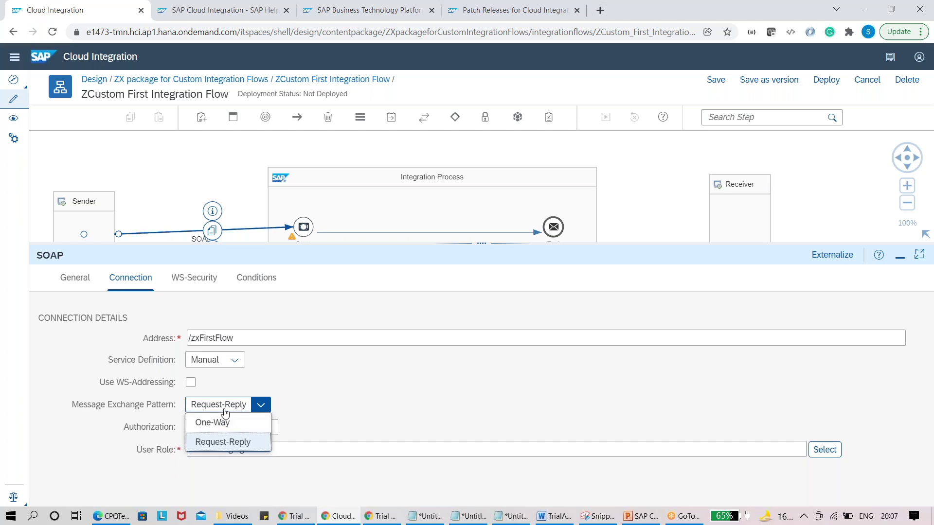
{"action": "left_click", "coordinate": [641, 516]}
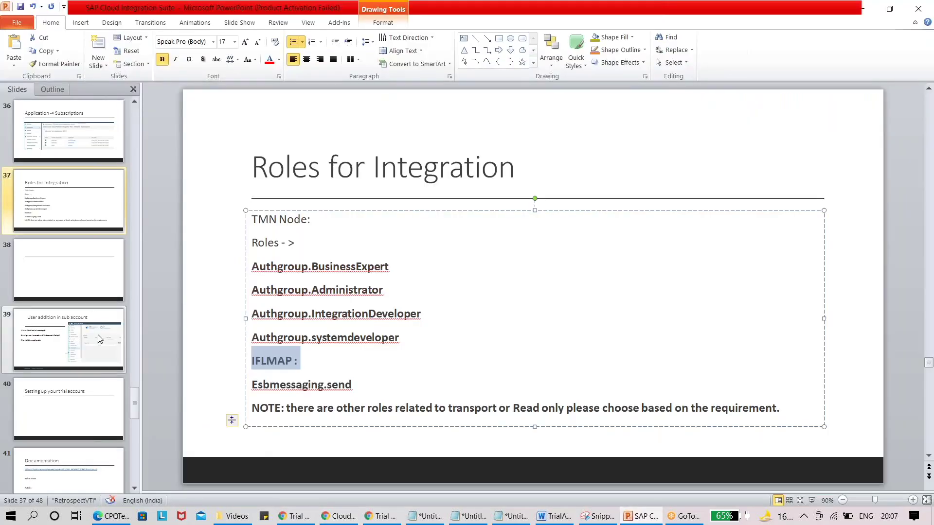
{"action": "left_click_drag", "start_coordinate": [139, 411], "coordinate": [139, 475]}
{"action": "left_click", "coordinate": [100, 351]}
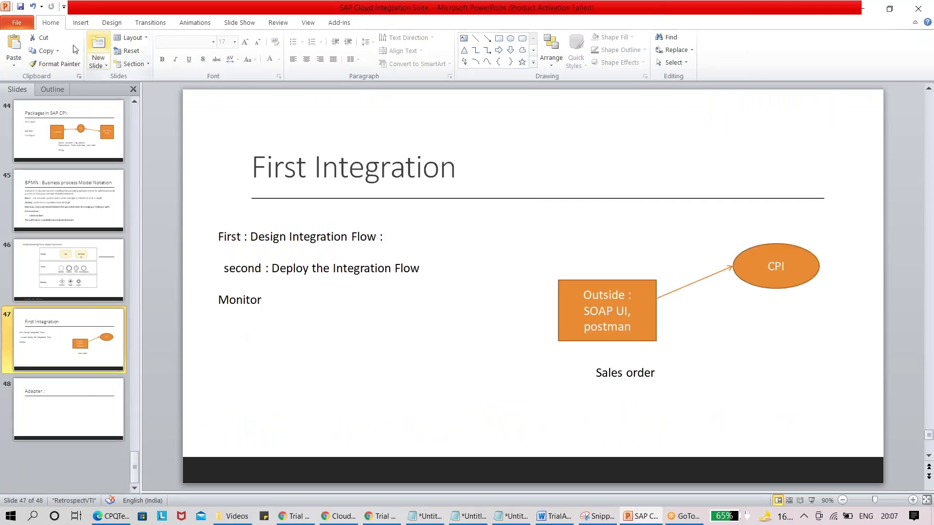
Step: Draw a text box beside Sales order reading 'Synchronous : request - reply'
{"action": "left_click", "coordinate": [80, 22]}
{"action": "left_click", "coordinate": [292, 49]}
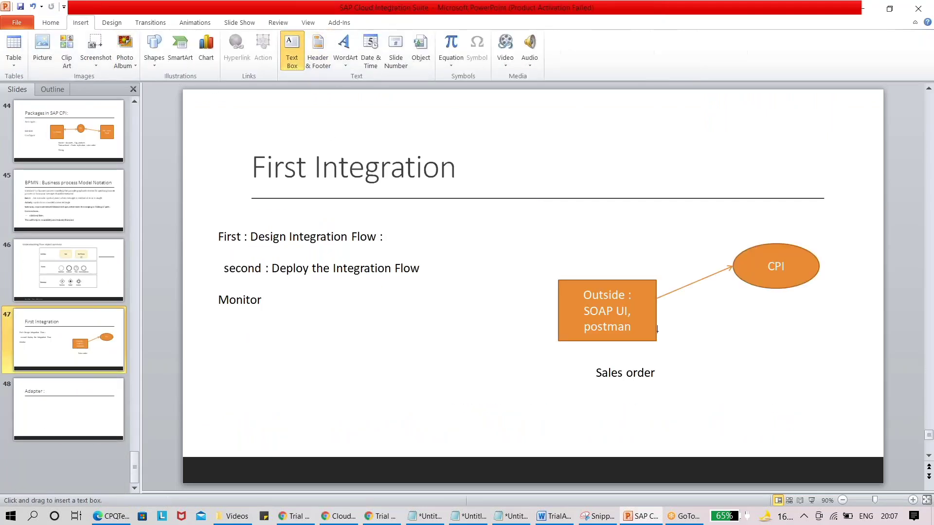
{"action": "mouse_move", "coordinate": [706, 349]}
{"action": "left_mouse_down"}
{"action": "mouse_move", "coordinate": [816, 392]}
{"action": "mouse_move", "coordinate": [851, 428]}
{"action": "left_mouse_up"}
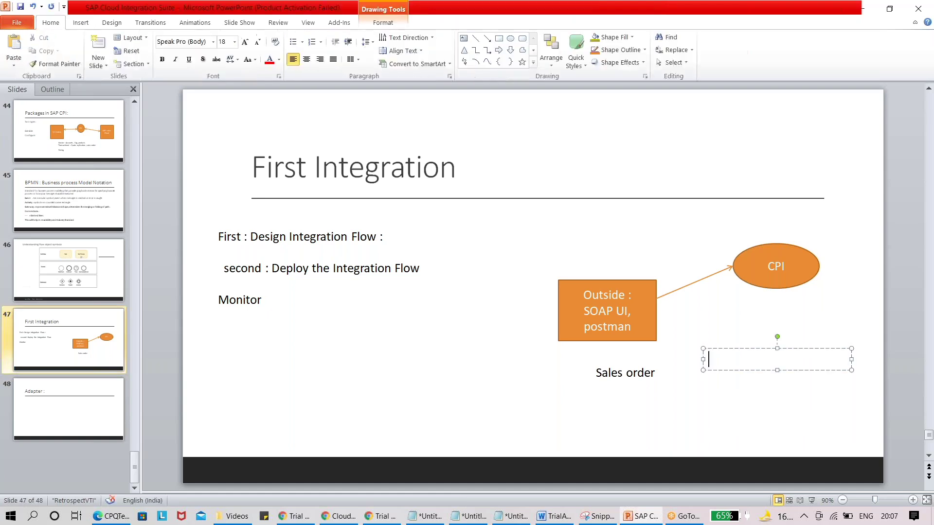
{"action": "type", "text": "Synchronous : req"}
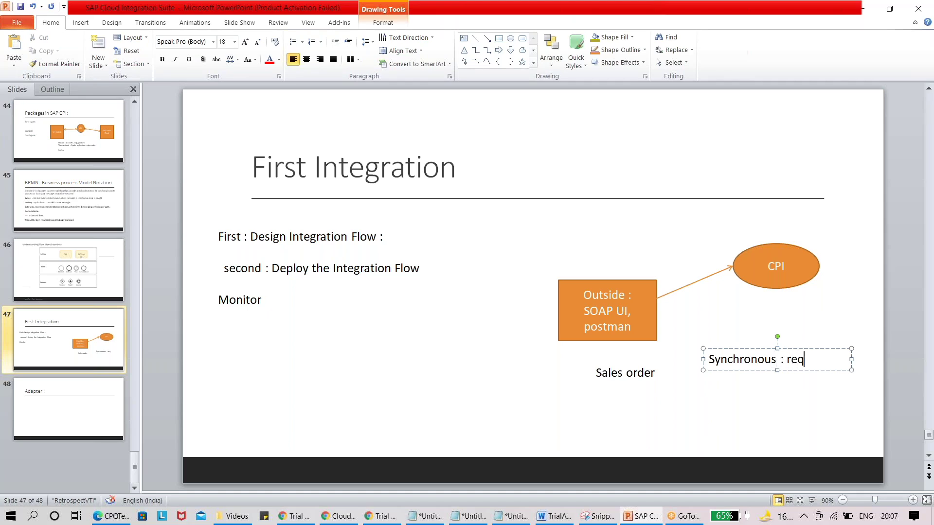
{"action": "type", "text": "uest - reply"}
Step: Add a second line 'Asynchronous : One way', then return to Cloud Integration
{"action": "key", "text": "Return"}
{"action": "key", "text": "Return"}
{"action": "type", "text": "Asynchronous :"}
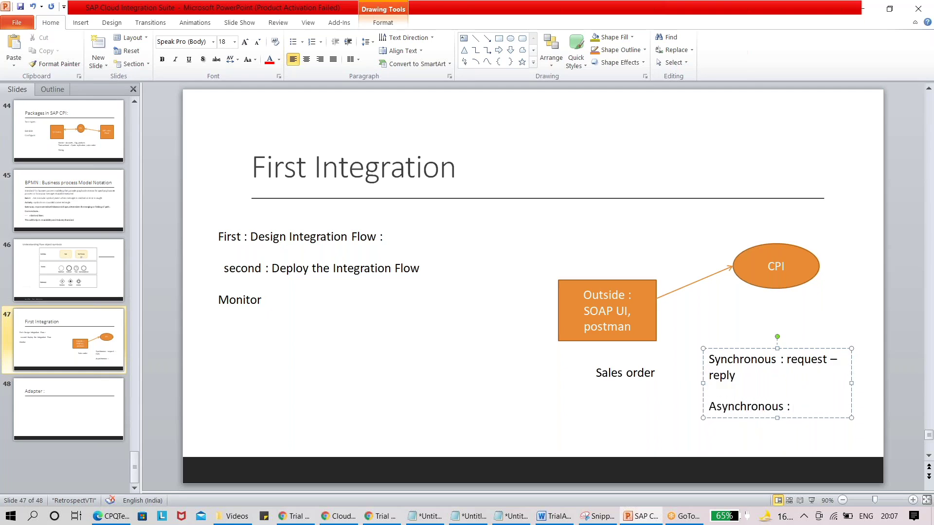
{"action": "type", "text": "n"}
{"action": "key", "text": "BackSpace"}
{"action": "type", "text": "Onwe"}
{"action": "key", "text": "BackSpace"}
{"action": "key", "text": "BackSpace"}
{"action": "type", "text": "e waty"}
{"action": "key", "text": "BackSpace"}
{"action": "key", "text": "BackSpace"}
{"action": "type", "text": "y"}
{"action": "key", "text": "alt+Tab"}
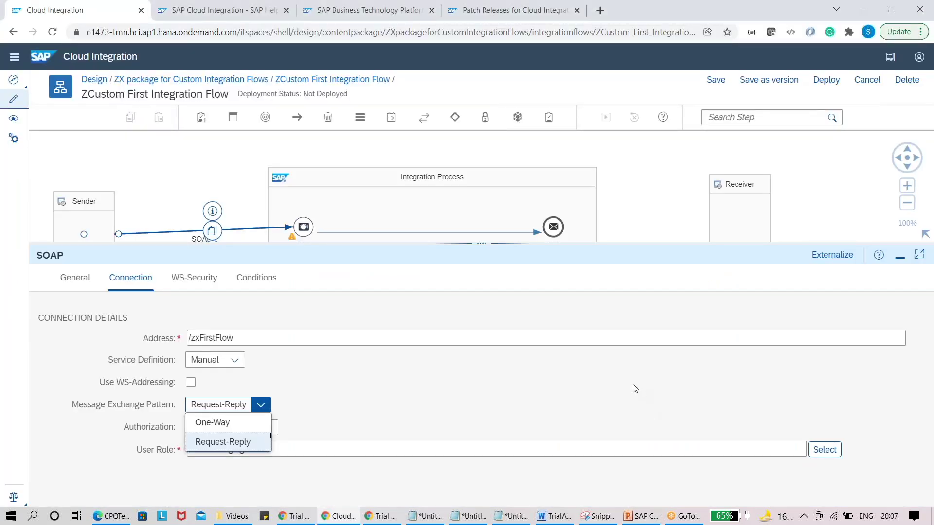
Step: Review the SOAP channel's WS-Security configuration options
{"action": "left_click", "coordinate": [642, 394]}
{"action": "left_click", "coordinate": [186, 282]}
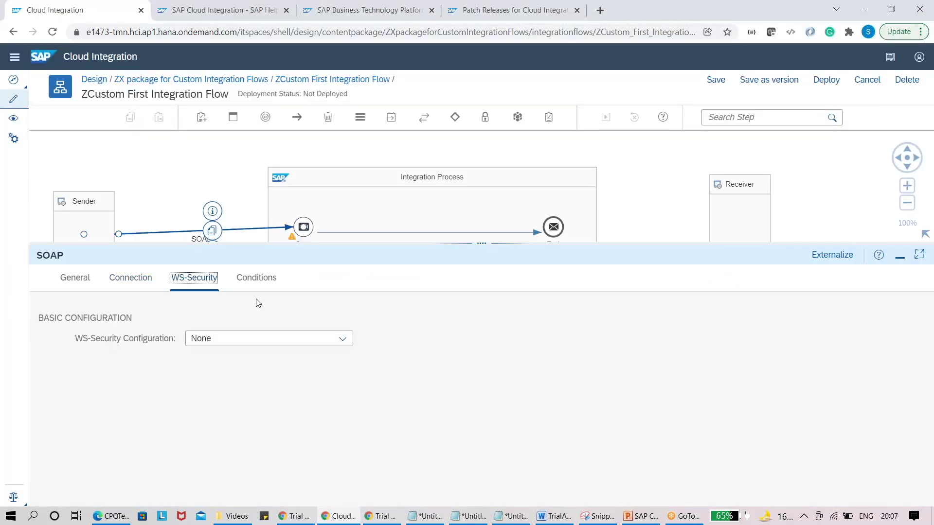
{"action": "left_click", "coordinate": [253, 338]}
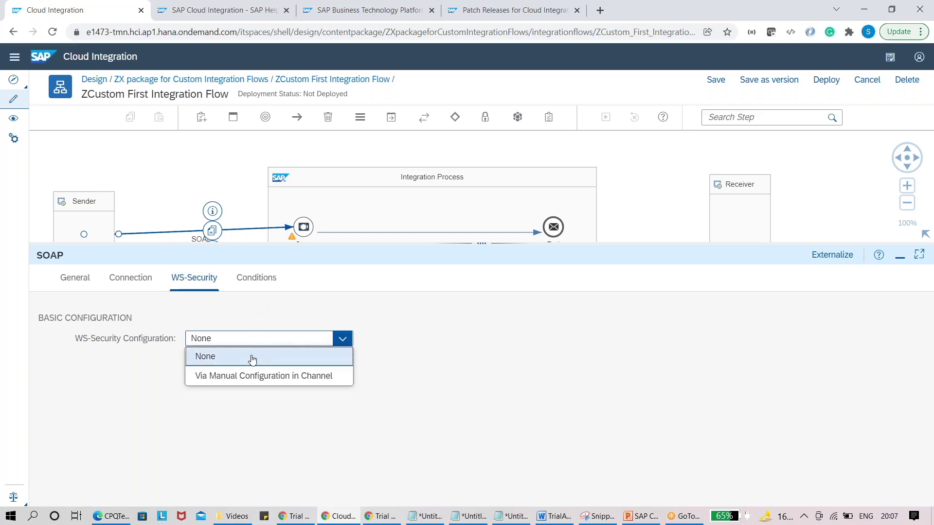
Step: Check the Conditions limits (body 40 MB, attachments 100 MB) and enlarge the diagram area
{"action": "left_click", "coordinate": [254, 287]}
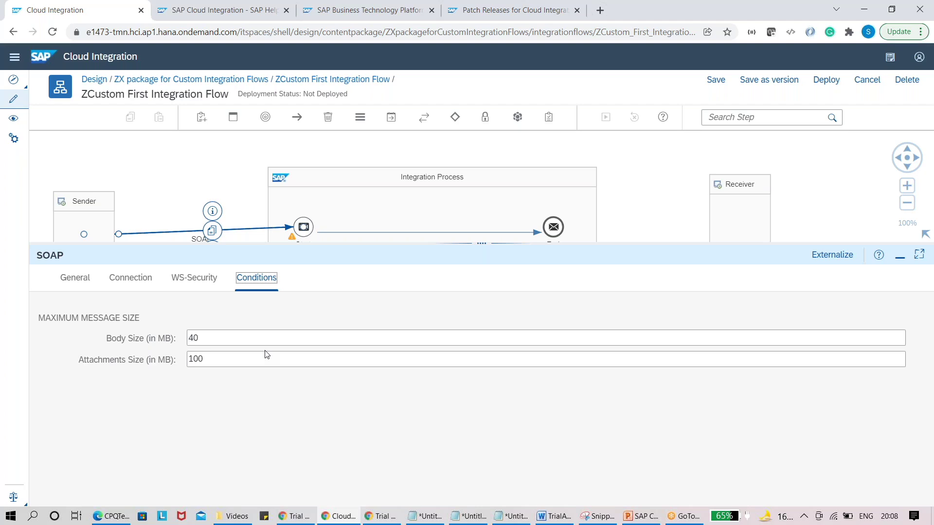
{"action": "left_click", "coordinate": [245, 356]}
{"action": "left_click", "coordinate": [202, 358]}
{"action": "left_click_drag", "start_coordinate": [478, 246], "coordinate": [498, 331]}
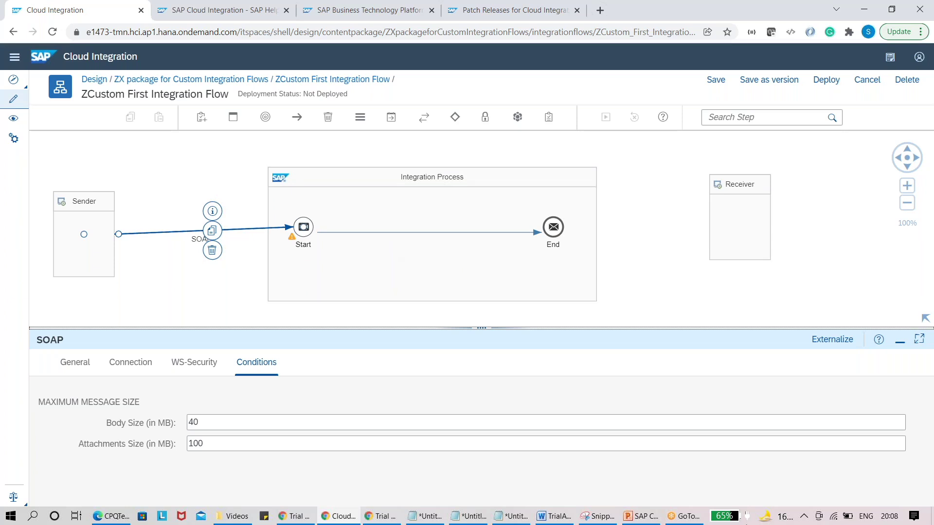
Step: Add an 'Order No:' text box at right under the slide 47 title, then return to Cloud Integration
{"action": "left_click", "coordinate": [638, 520]}
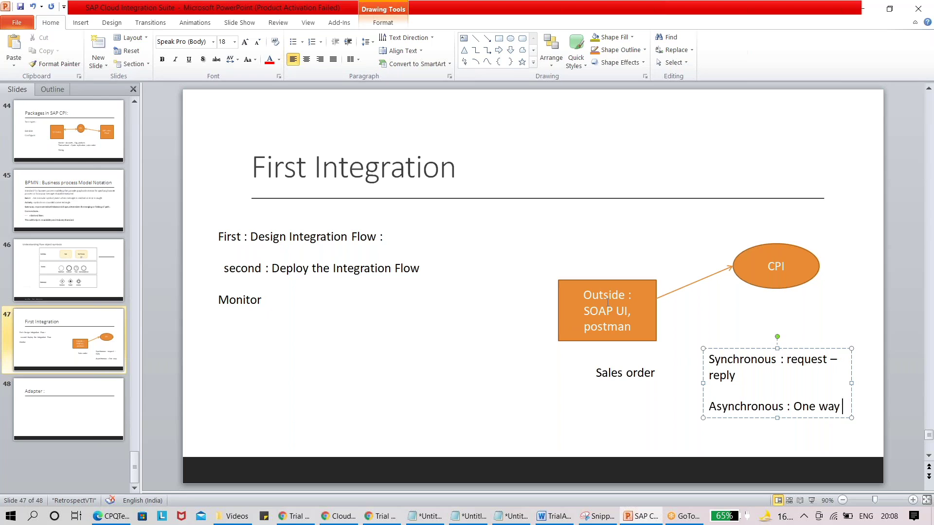
{"action": "key", "text": "alt+Tab"}
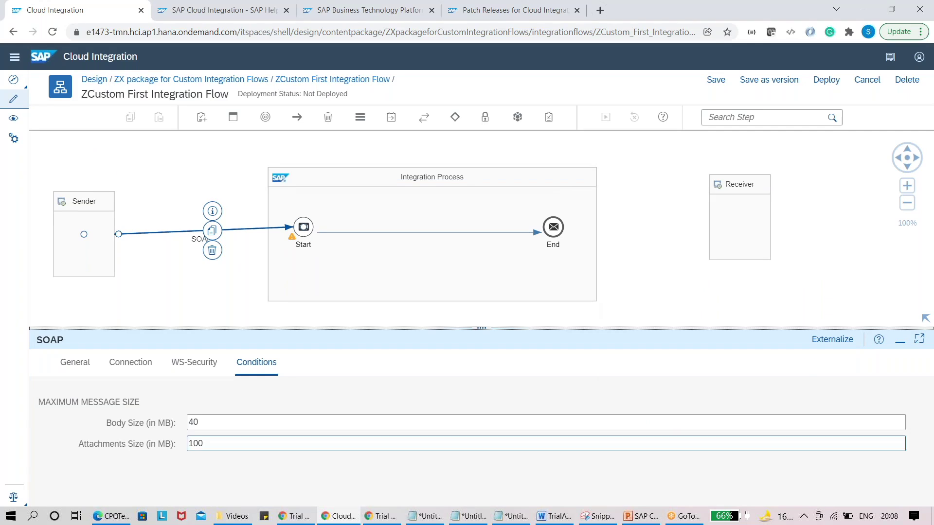
{"action": "mouse_move", "coordinate": [635, 518]}
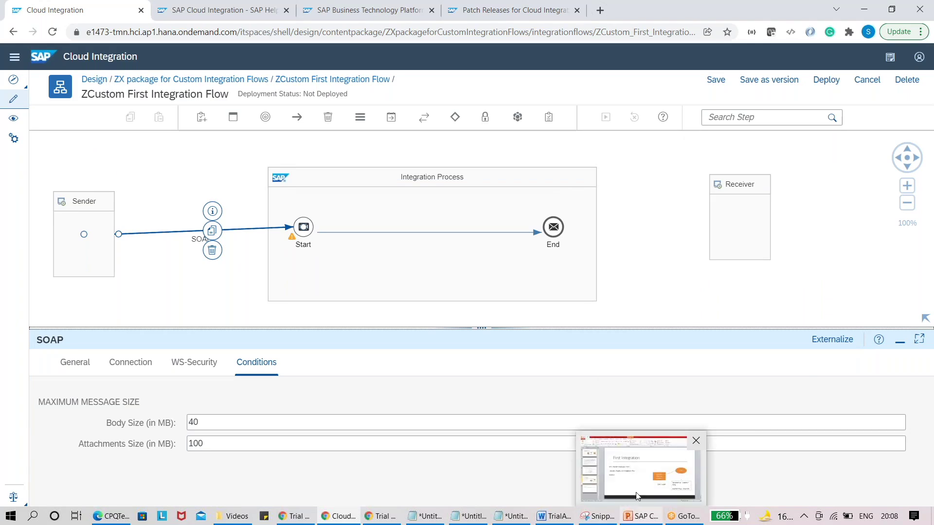
{"action": "left_click", "coordinate": [642, 472]}
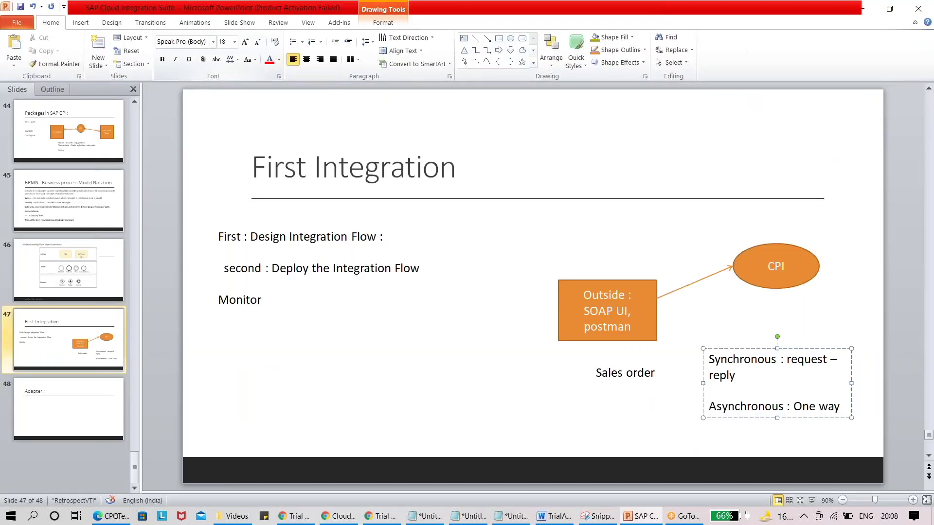
{"action": "left_click", "coordinate": [80, 22]}
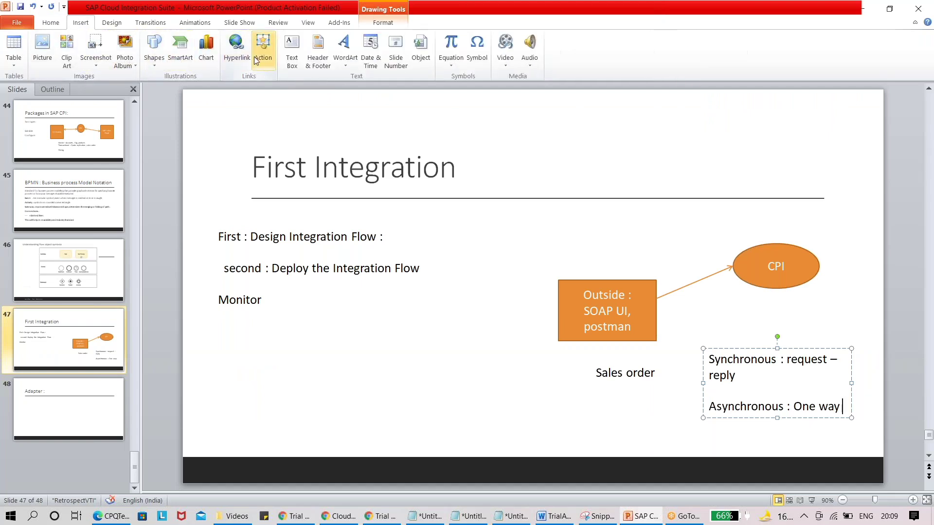
{"action": "left_click", "coordinate": [292, 48]}
{"action": "left_click_drag", "start_coordinate": [728, 203], "coordinate": [841, 227]}
{"action": "type", "text": "O"}
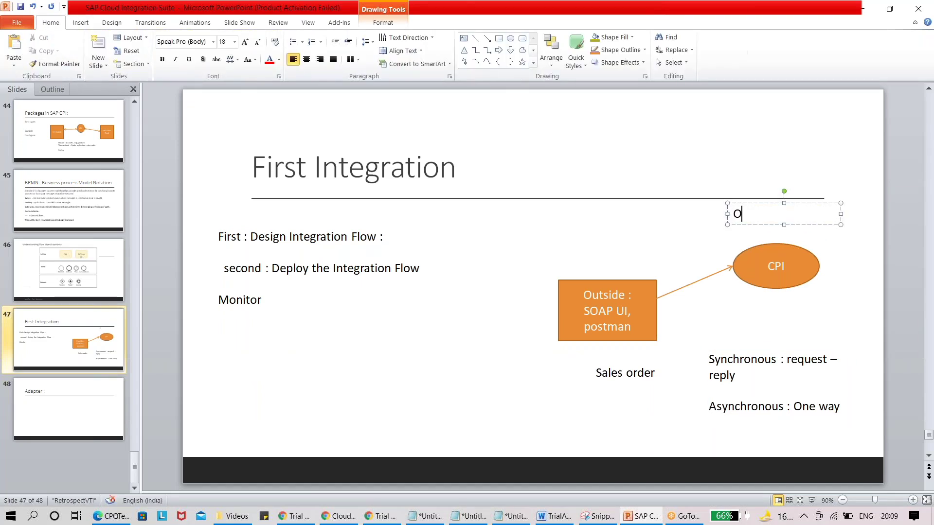
{"action": "type", "text": "rder No:"}
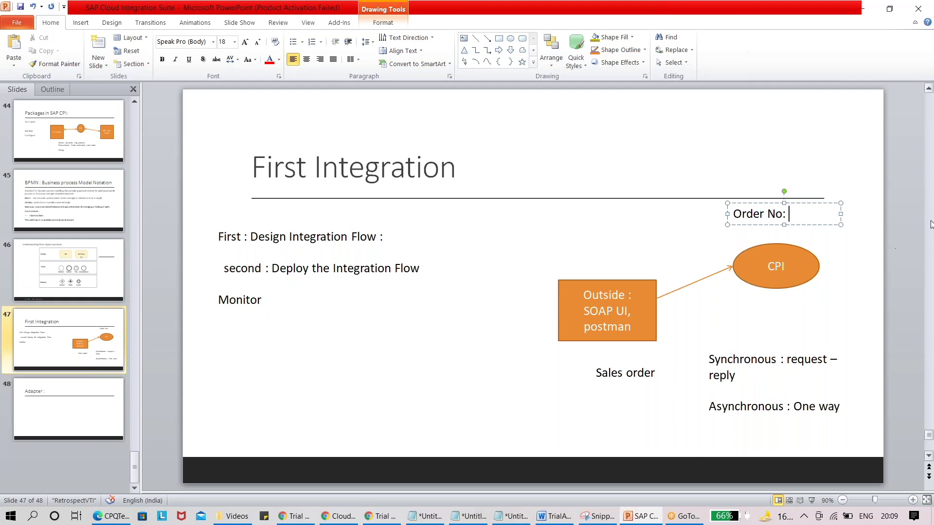
{"action": "key", "text": "alt+Tab"}
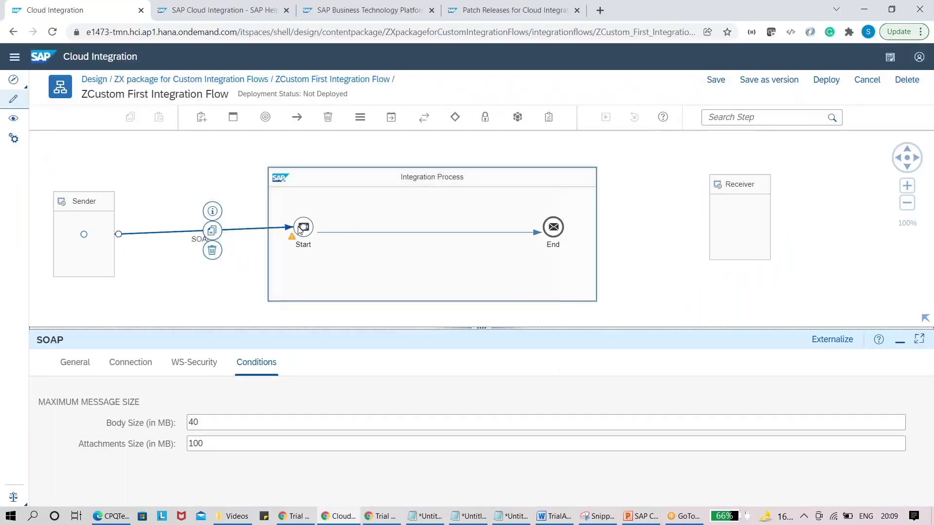
Step: Save the ZCustom First Integration Flow with Start wired directly to End
{"action": "left_click", "coordinate": [715, 79]}
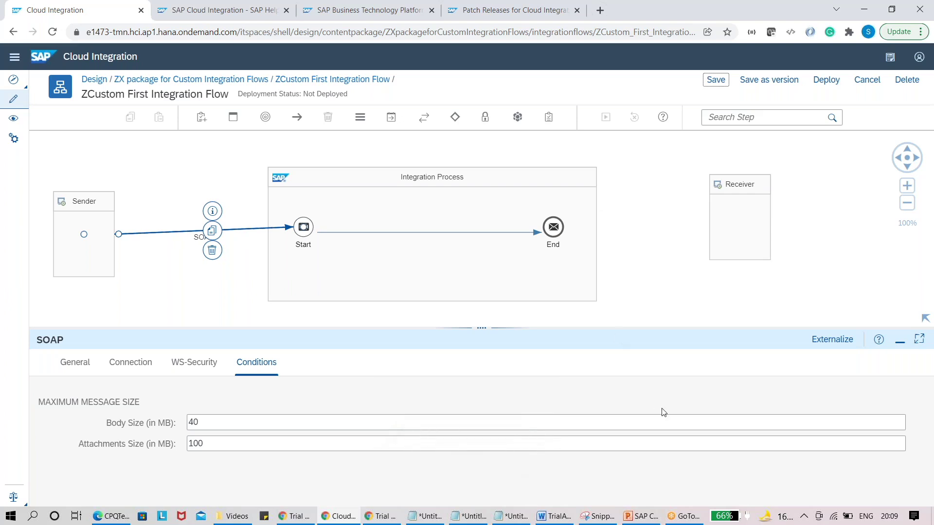
{"action": "key", "text": "alt+Tab"}
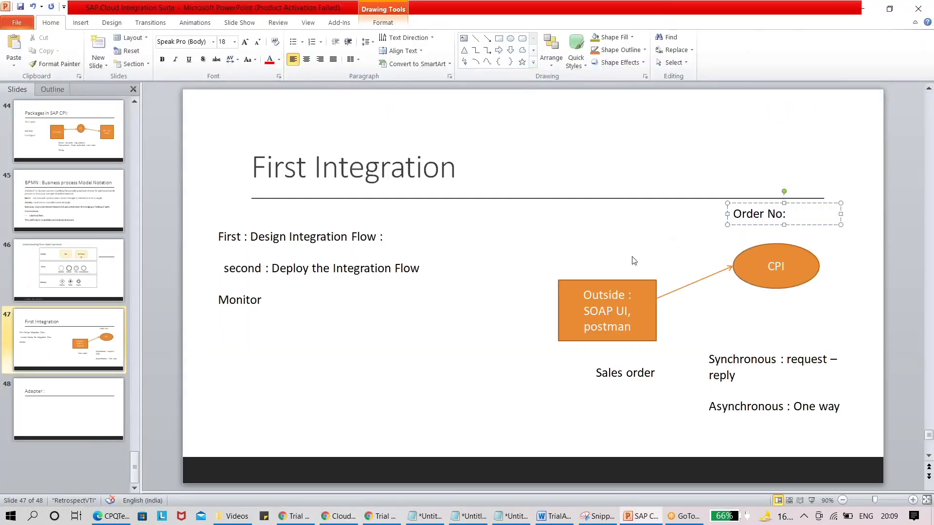
{"action": "key", "text": "alt+Tab"}
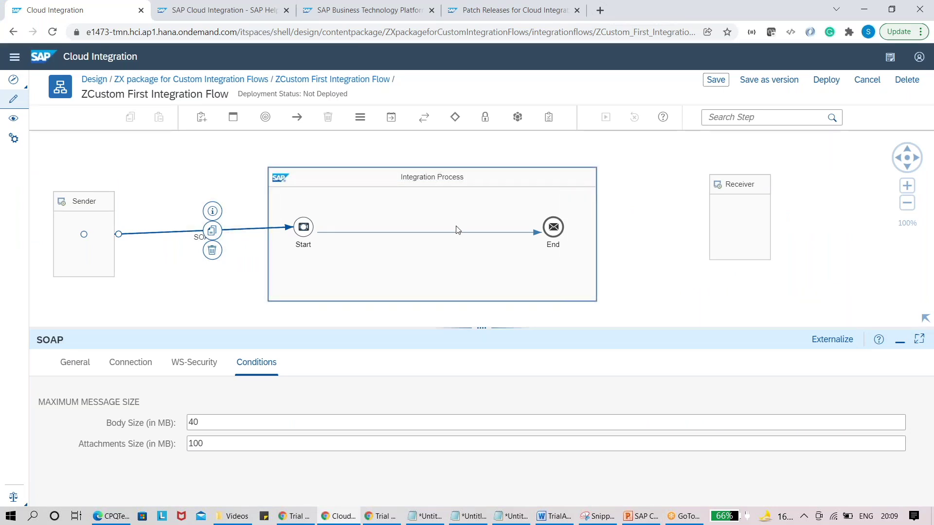
Step: Close the SAP Help, SAP BTP release notes and Patch Releases tabs
{"action": "left_click", "coordinate": [286, 10]}
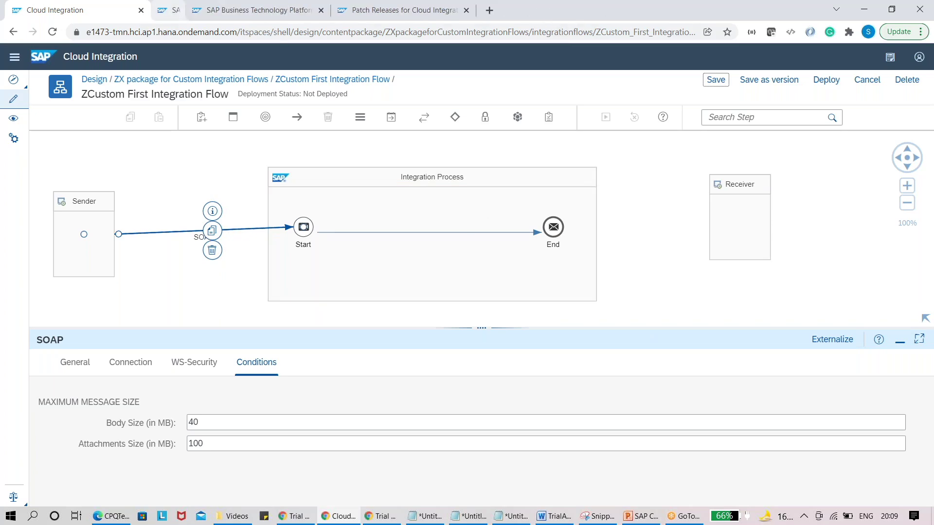
{"action": "left_click", "coordinate": [267, 6]}
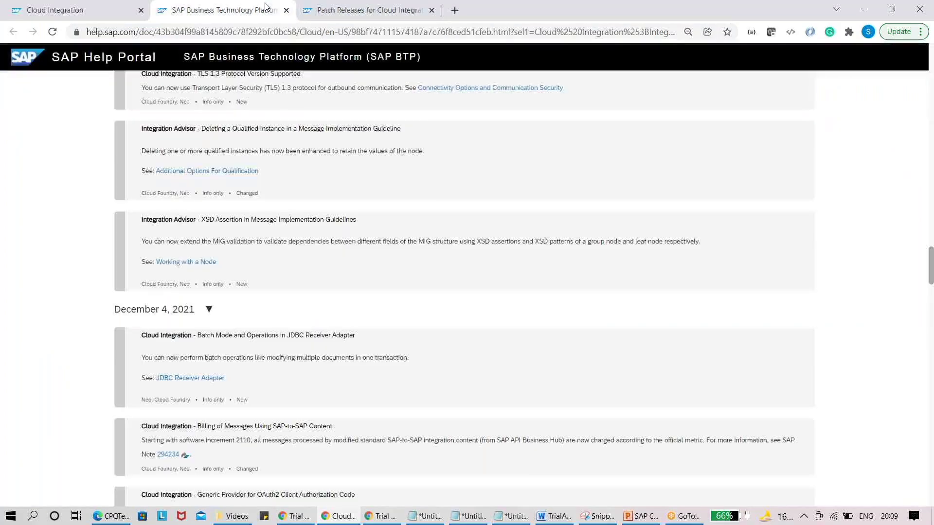
{"action": "left_click", "coordinate": [286, 11]}
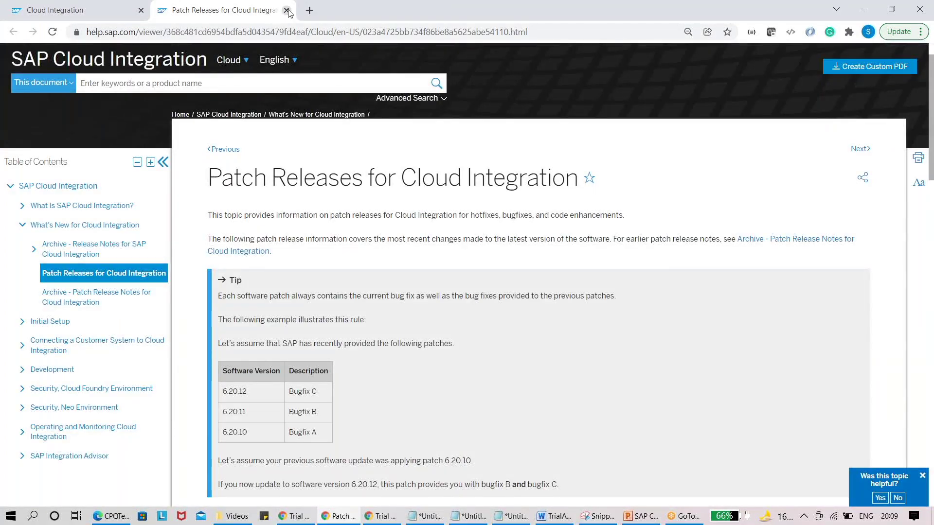
{"action": "left_click", "coordinate": [287, 10]}
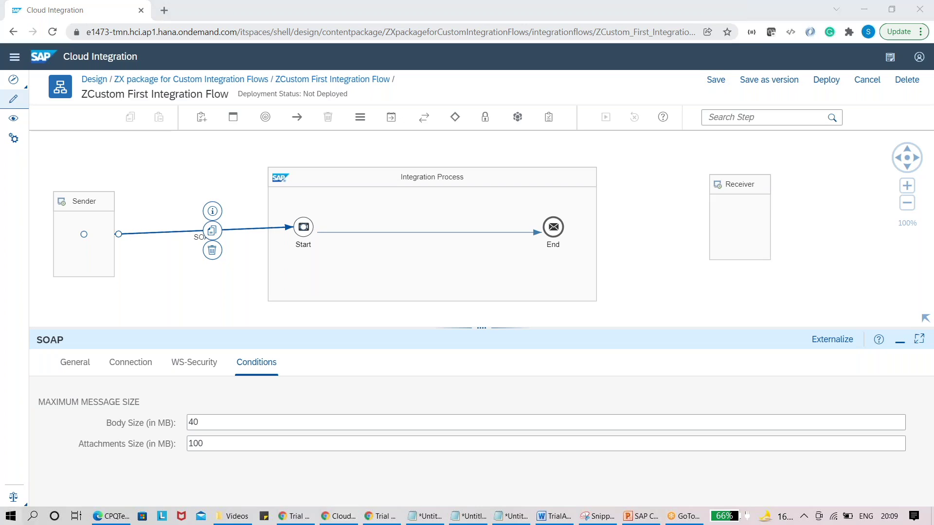
Step: Launch SoapUI from Windows search with 'soapui'
{"action": "key", "text": "super"}
{"action": "type", "text": "soapui"}
{"action": "key", "text": "Return"}
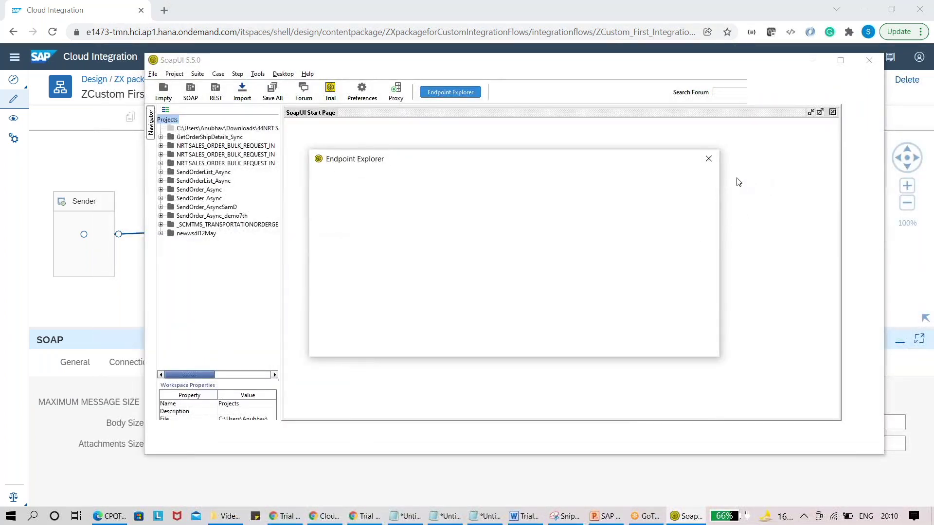
Step: Dismiss SoapUI's Endpoint Explorer and search Google for 'soap ui' download in a new tab
{"action": "left_click", "coordinate": [709, 160]}
{"action": "left_click", "coordinate": [814, 61]}
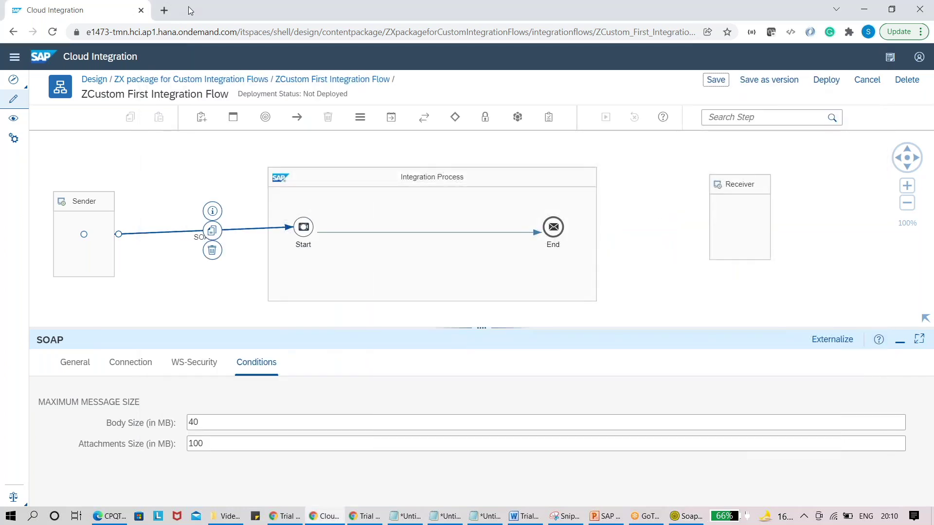
{"action": "left_click", "coordinate": [164, 10]}
{"action": "type", "text": "so"}
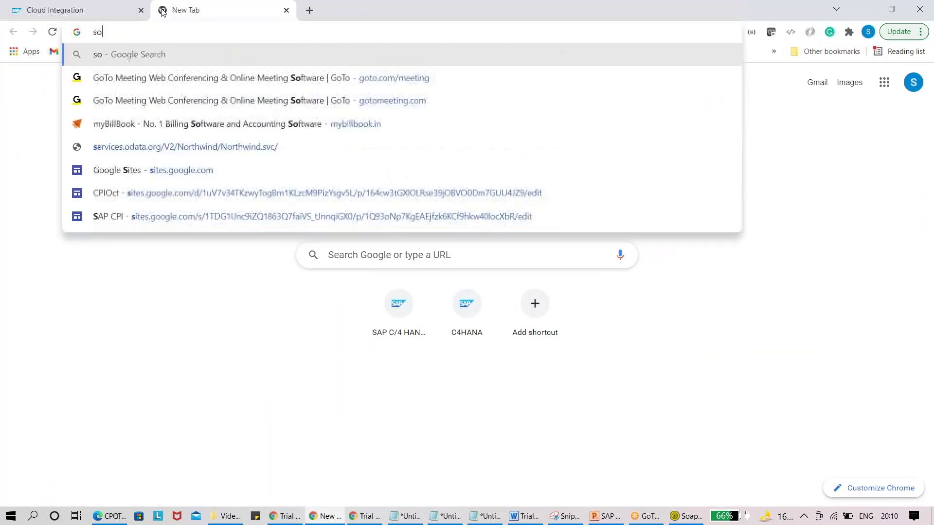
{"action": "type", "text": "ap ui"}
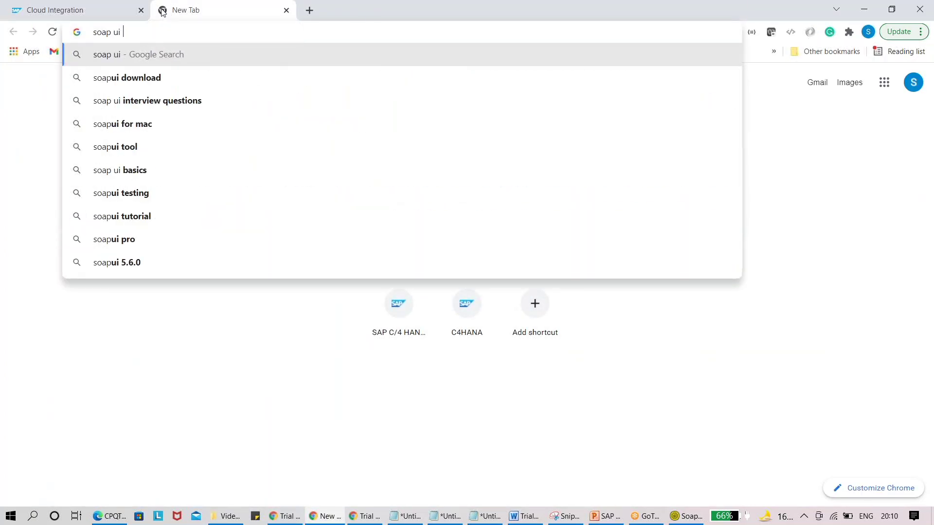
{"action": "key", "text": "Down"}
{"action": "key", "text": "Return"}
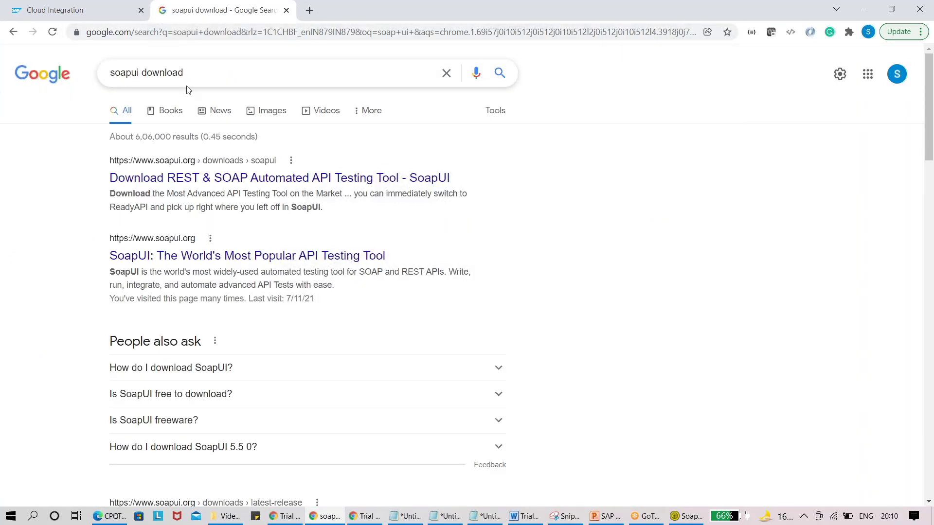
Step: Refine the search to 'soapui download free for windows'
{"action": "left_click", "coordinate": [216, 78]}
{"action": "left_click", "coordinate": [606, 155]}
{"action": "type", "text": "free"}
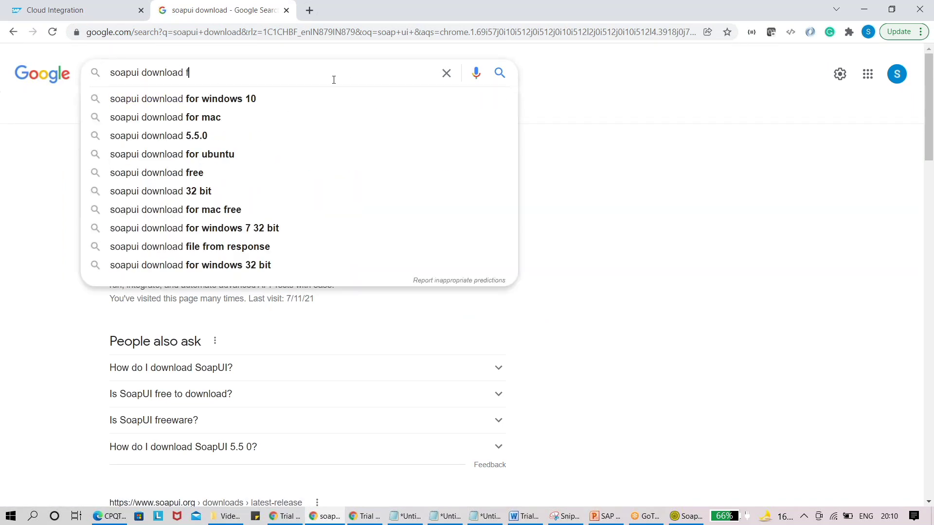
{"action": "key", "text": "Down"}
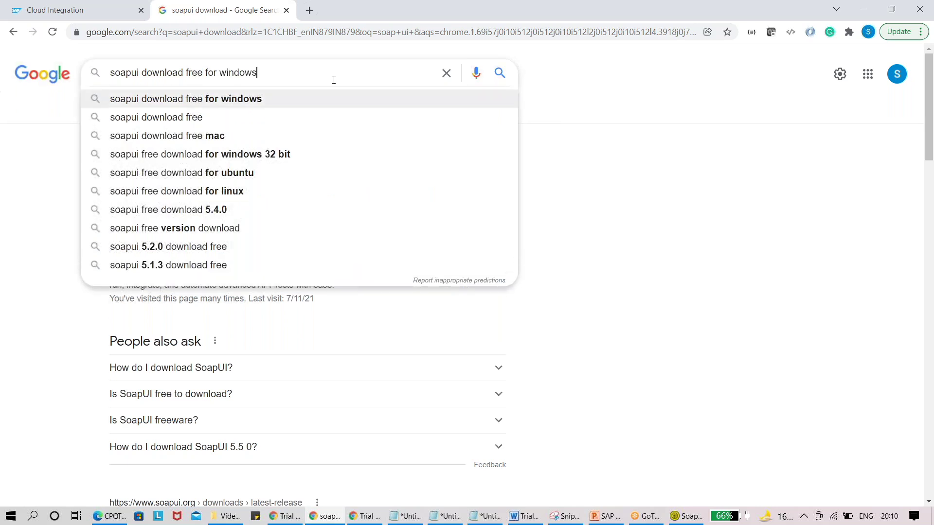
{"action": "key", "text": "Return"}
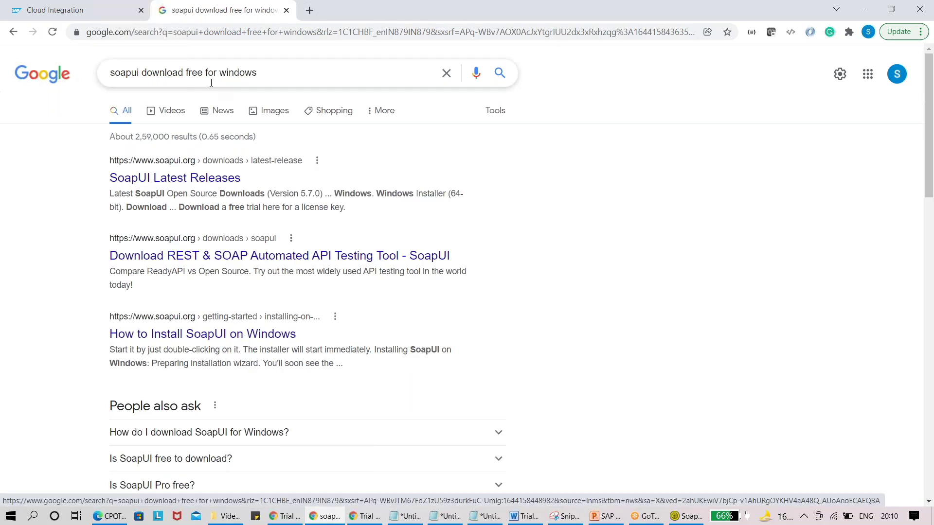
Step: Go from the Latest Releases page to the soapui.org home page and open SoapUI Open Source's getting started page
{"action": "left_click", "coordinate": [156, 164]}
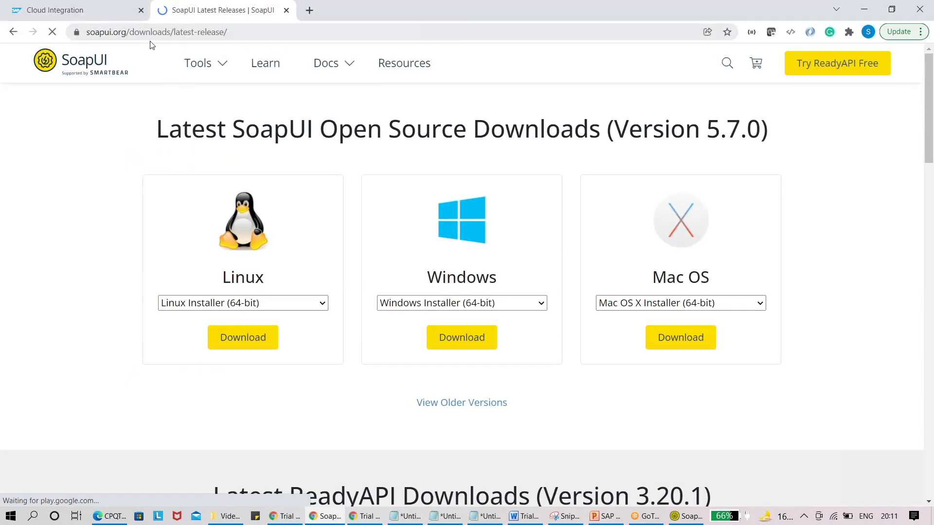
{"action": "left_click_drag", "start_coordinate": [131, 34], "coordinate": [234, 35]}
{"action": "key", "text": "BackSpace"}
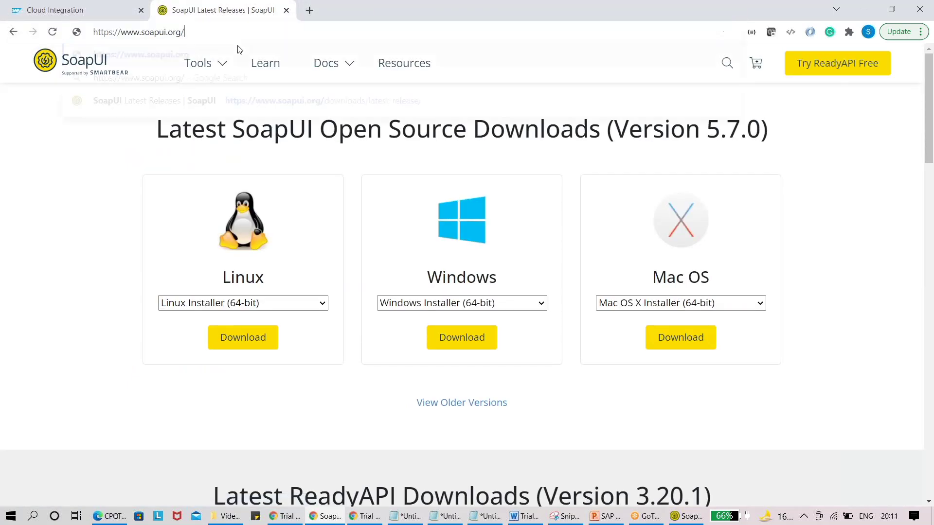
{"action": "key", "text": "Return"}
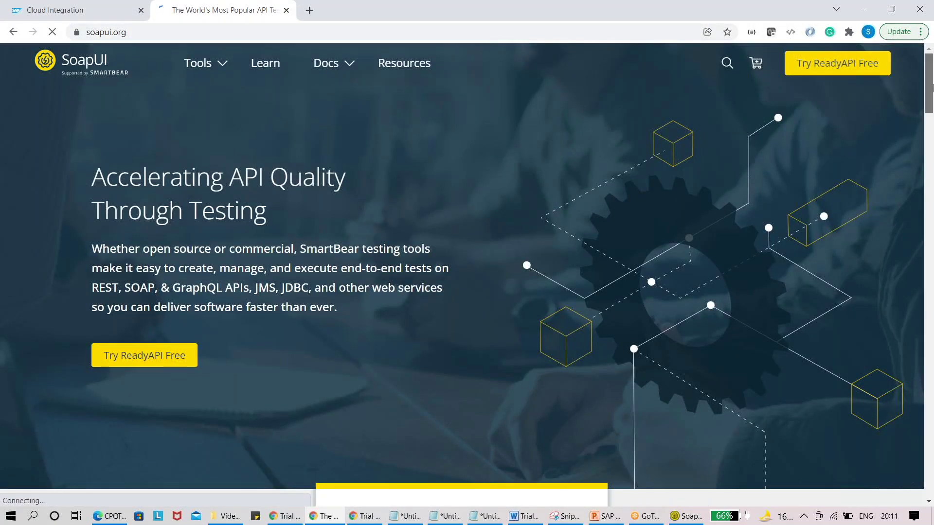
{"action": "scroll", "coordinate": [931, 110], "scroll_direction": "down", "scroll_amount": 3}
{"action": "left_click_drag", "start_coordinate": [932, 110], "coordinate": [897, 39]}
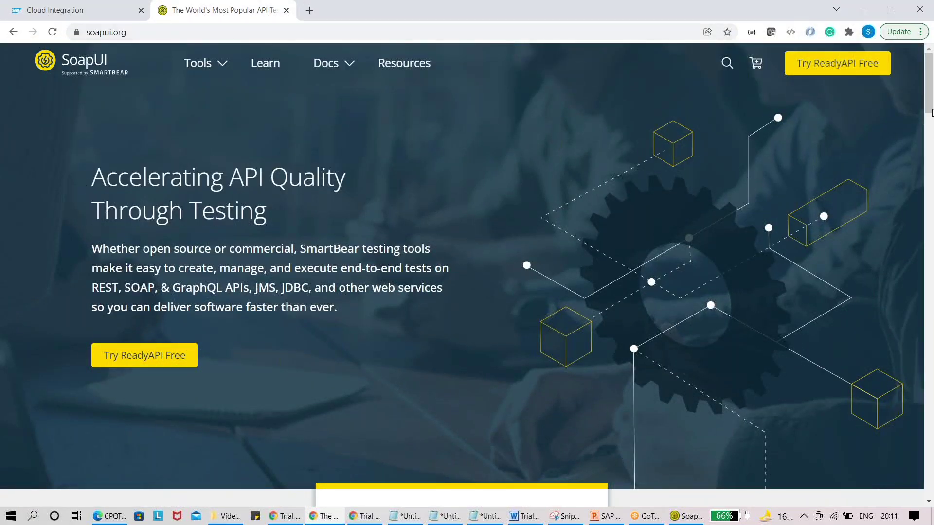
{"action": "left_click_drag", "start_coordinate": [932, 96], "coordinate": [932, 141]}
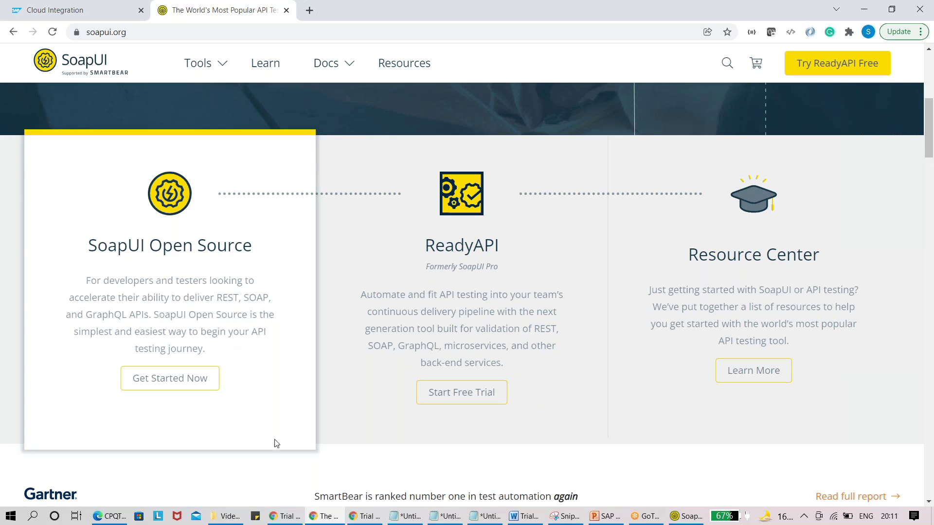
{"action": "left_click", "coordinate": [176, 390]}
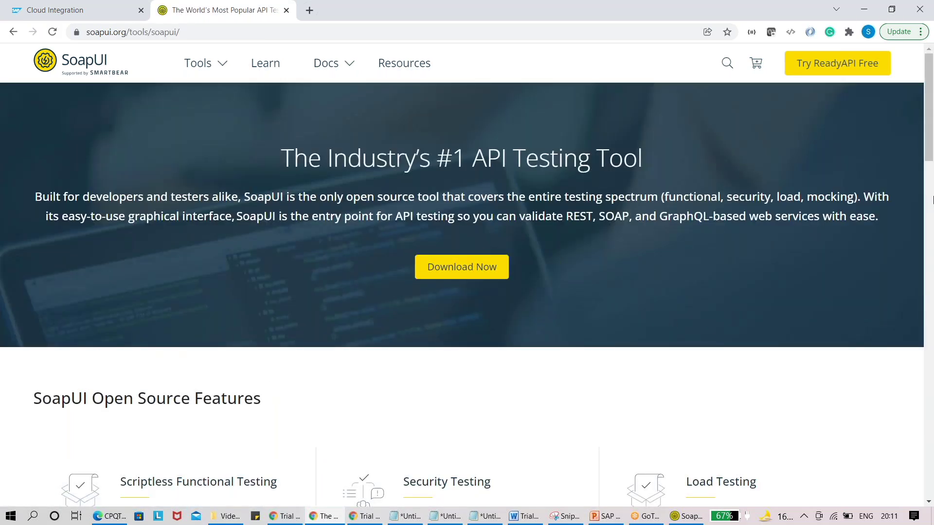
{"action": "left_click_drag", "start_coordinate": [924, 127], "coordinate": [933, 102]}
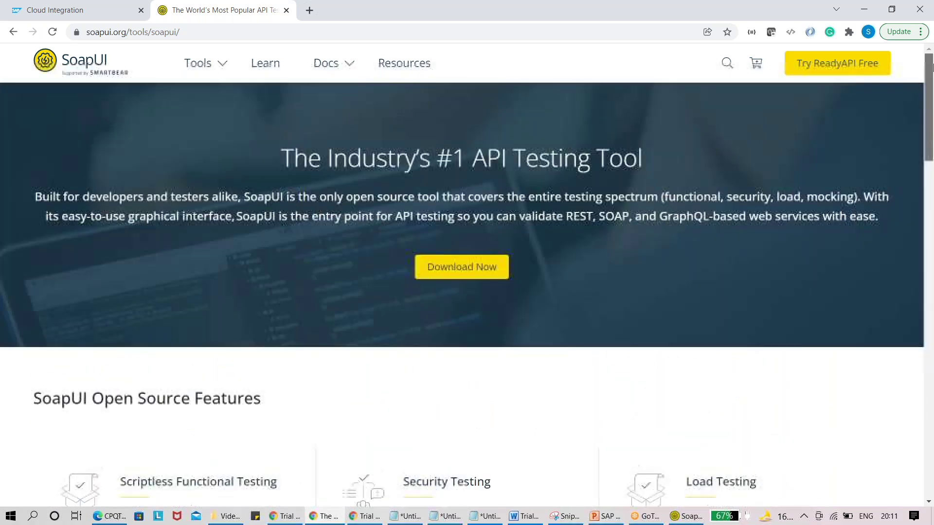
Step: Close the soapui.org tab and bring the SoapUI desktop app to the front
{"action": "left_click", "coordinate": [287, 10]}
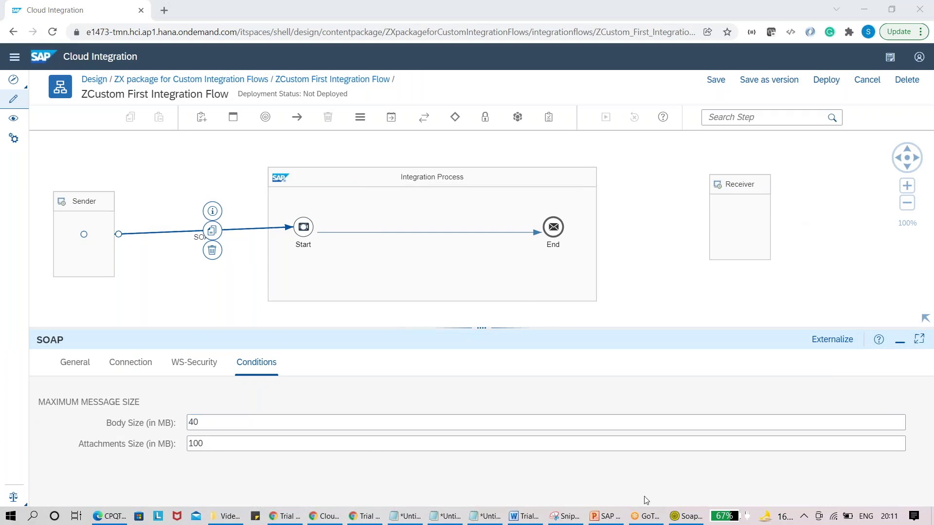
{"action": "left_click", "coordinate": [686, 520]}
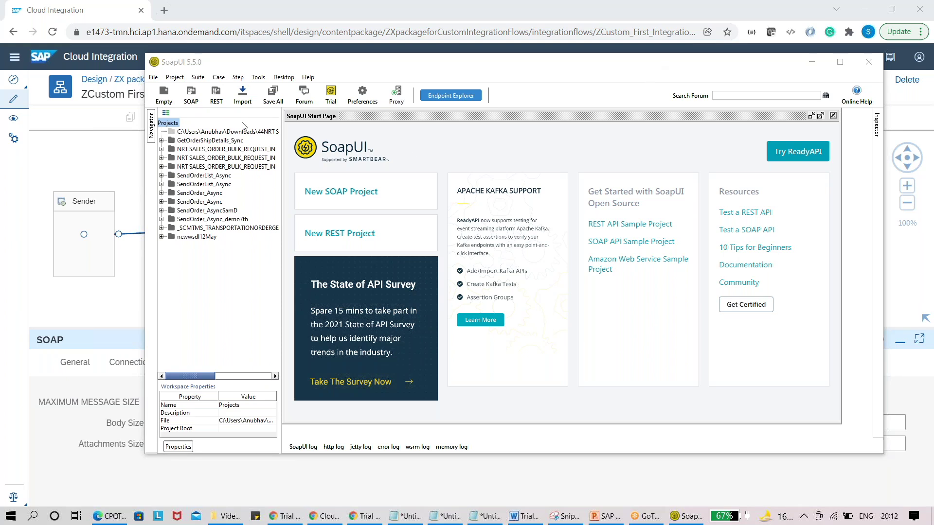
Step: Create SOAP project SendOrder_Async_6feb from Desktop > CPIResources > Wsdl > SendOrder_Async.wsdl
{"action": "left_click", "coordinate": [190, 97]}
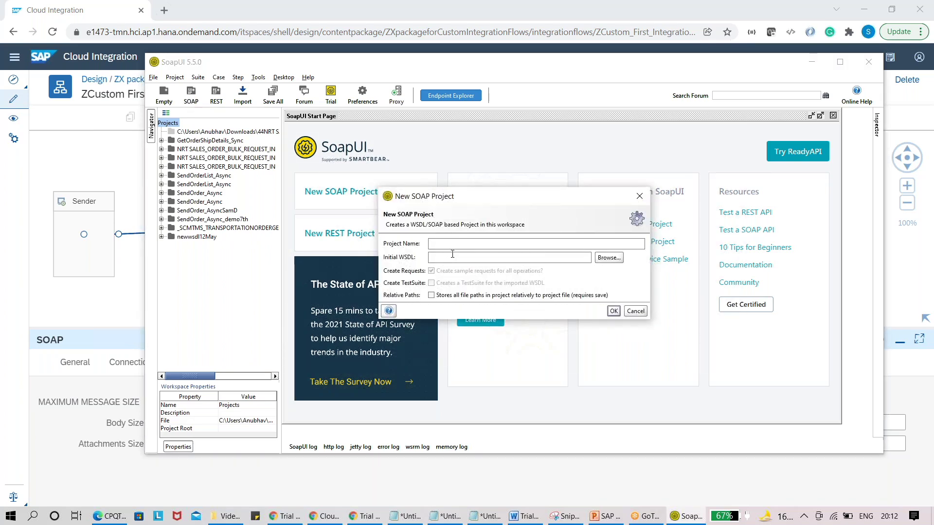
{"action": "left_click", "coordinate": [612, 262]}
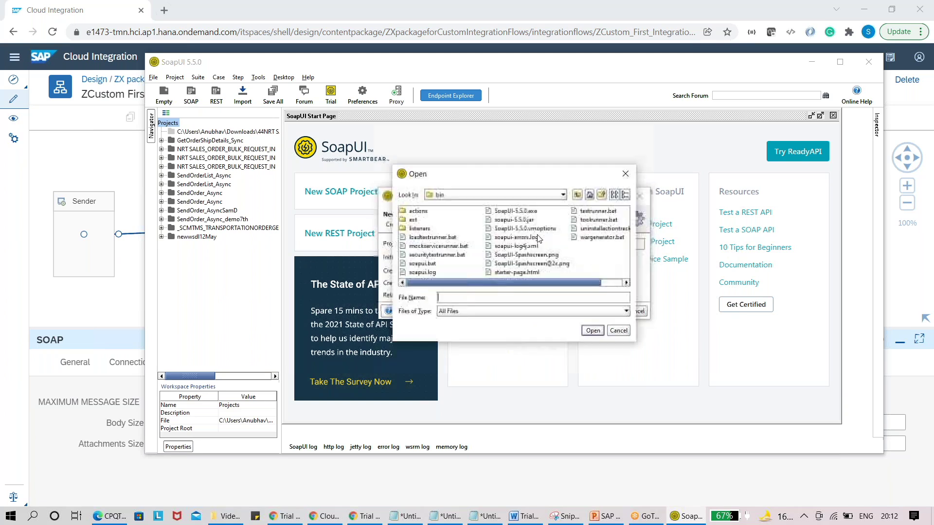
{"action": "left_click", "coordinate": [589, 194]}
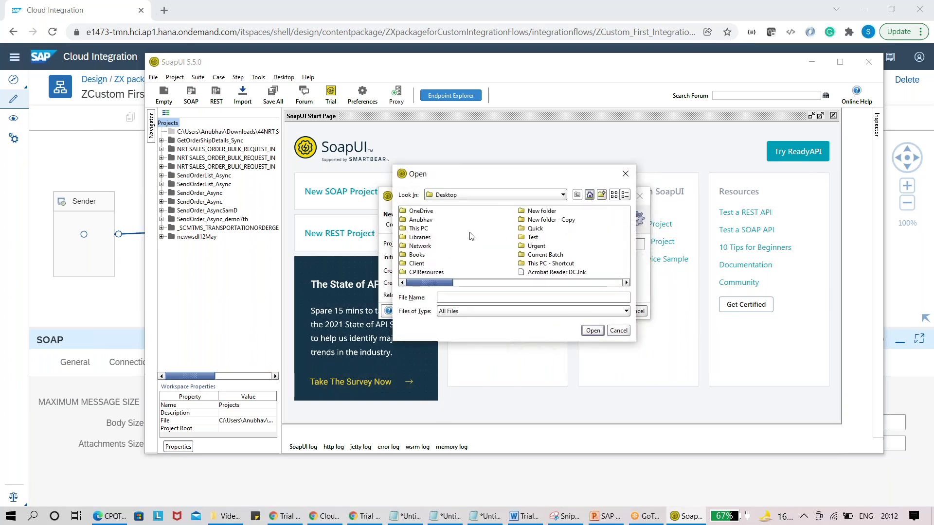
{"action": "double_click", "coordinate": [427, 272]}
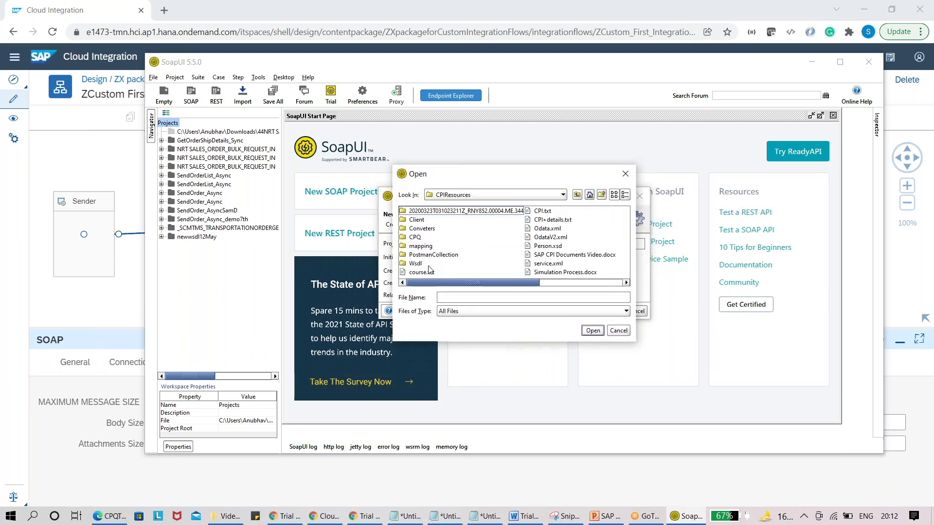
{"action": "left_click", "coordinate": [420, 264]}
{"action": "double_click", "coordinate": [420, 264]}
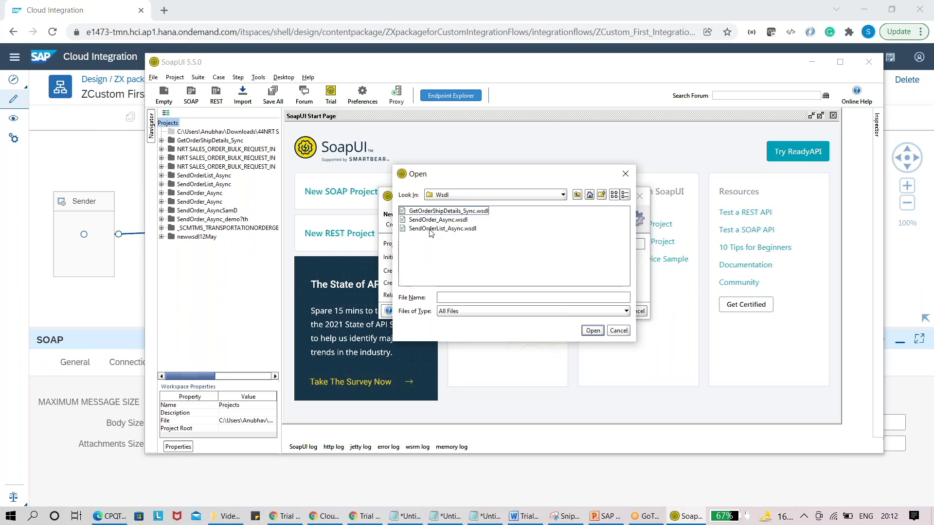
{"action": "left_click", "coordinate": [445, 219]}
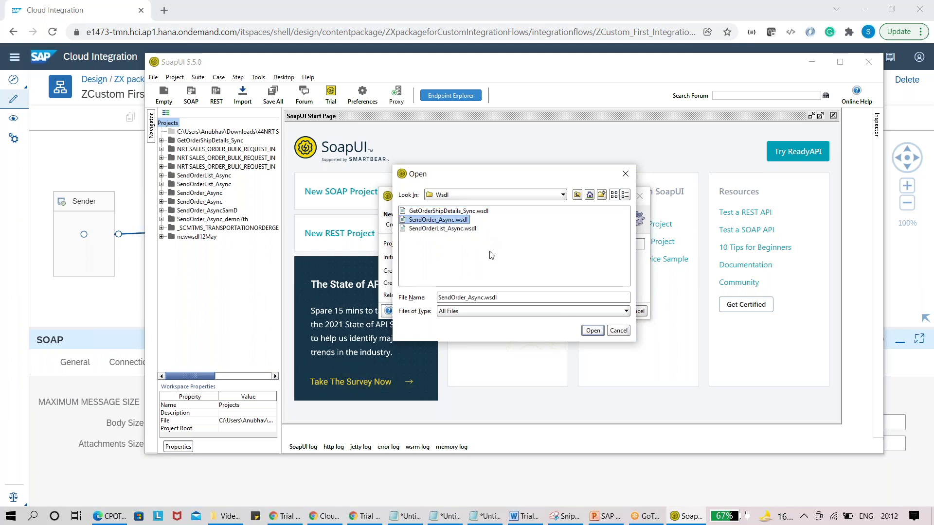
{"action": "left_click", "coordinate": [590, 332]}
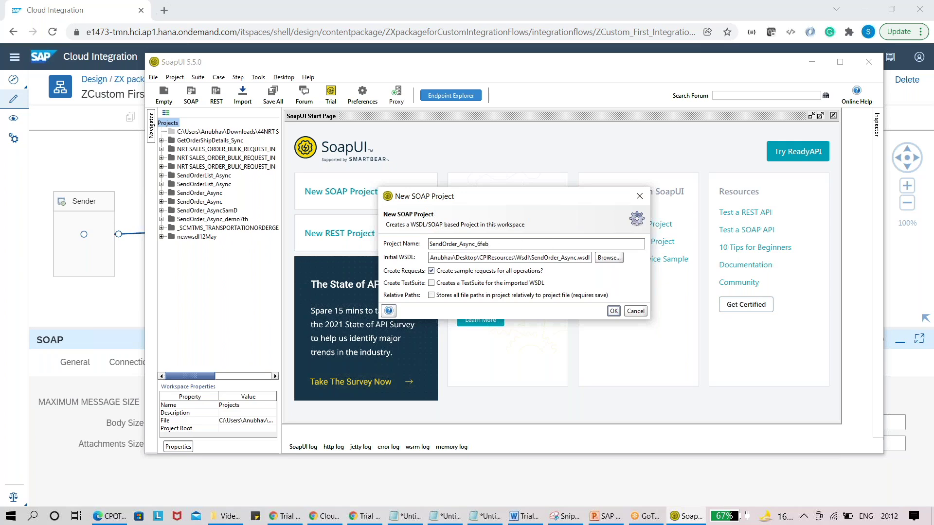
{"action": "left_click", "coordinate": [613, 311]}
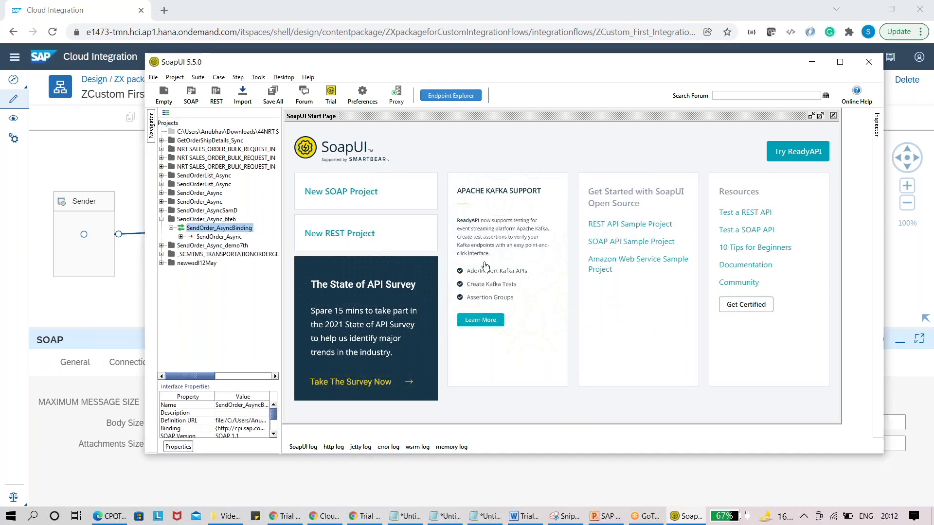
Step: Open Request 1 under SendOrder_Async, maximize SoapUI and select the whole request XML
{"action": "left_click", "coordinate": [181, 237]}
{"action": "left_click", "coordinate": [218, 247]}
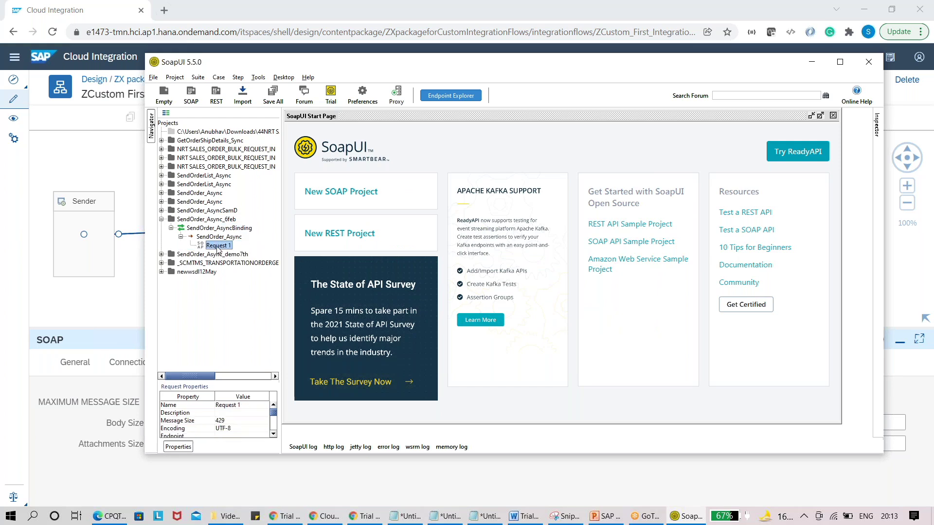
{"action": "double_click", "coordinate": [217, 246]}
{"action": "left_click_drag", "start_coordinate": [398, 253], "coordinate": [314, 155]}
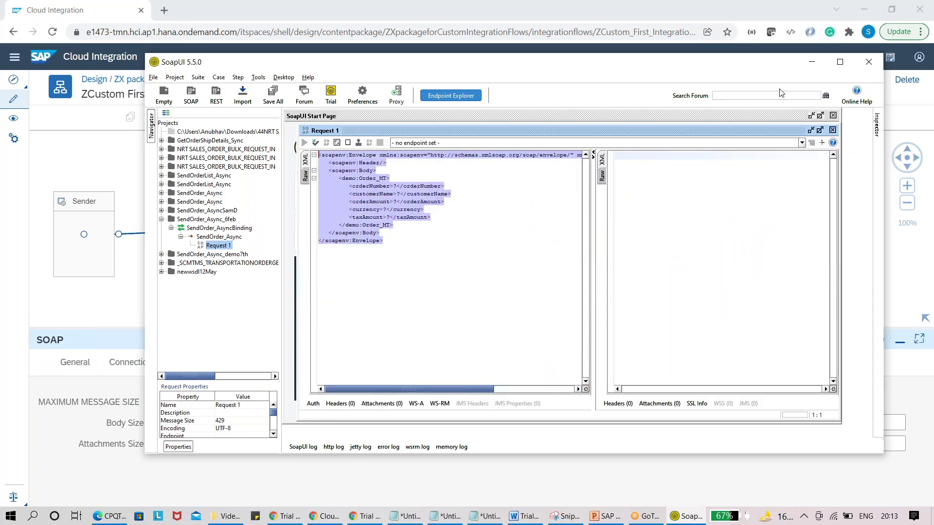
{"action": "left_click", "coordinate": [840, 62]}
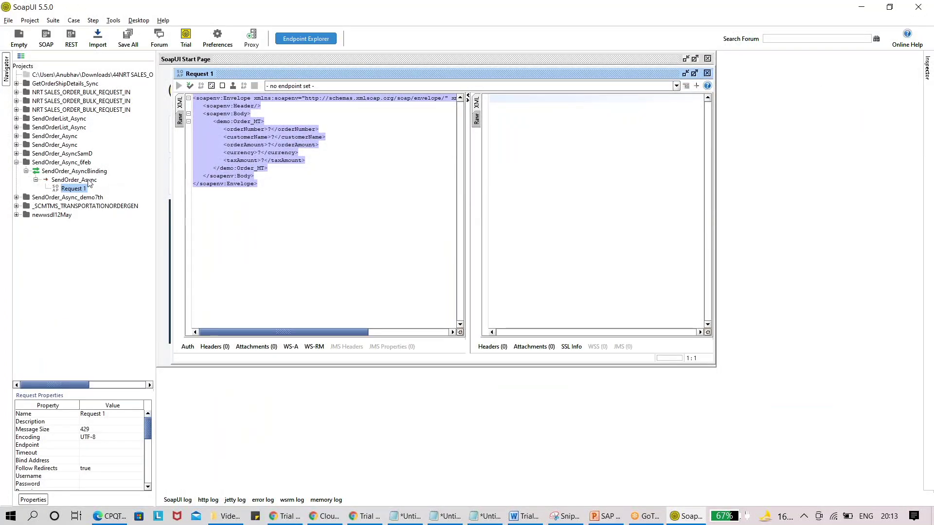
{"action": "left_click", "coordinate": [226, 202]}
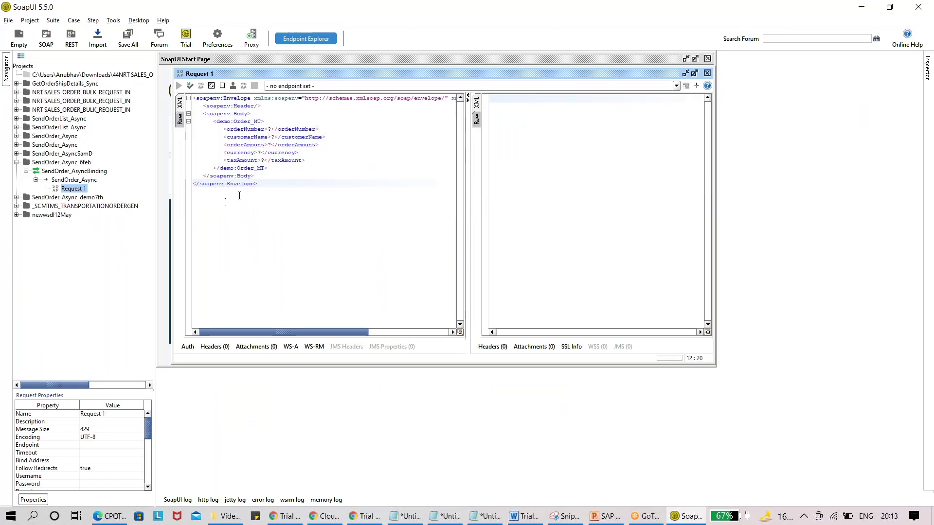
{"action": "left_click_drag", "start_coordinate": [267, 190], "coordinate": [193, 94]}
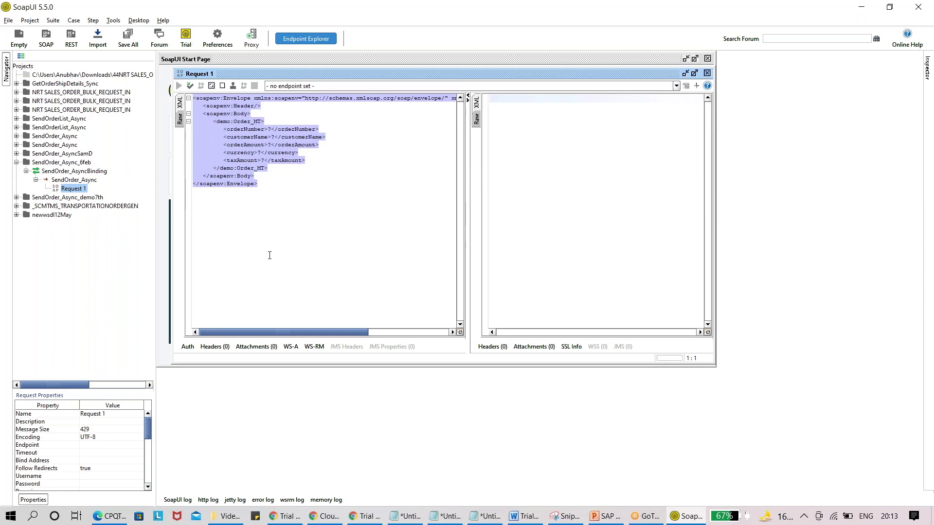
{"action": "key", "text": "alt+Tab"}
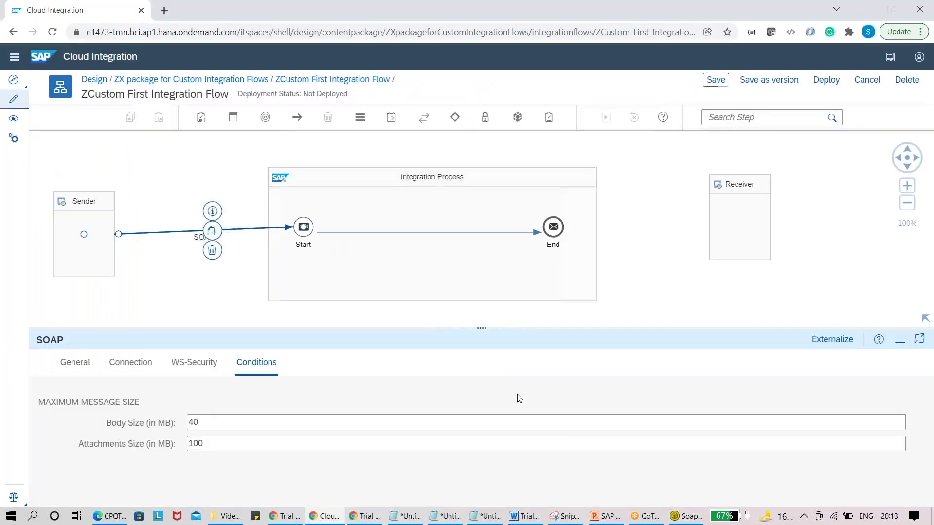
{"action": "left_click", "coordinate": [605, 516]}
{"action": "left_click", "coordinate": [606, 308]}
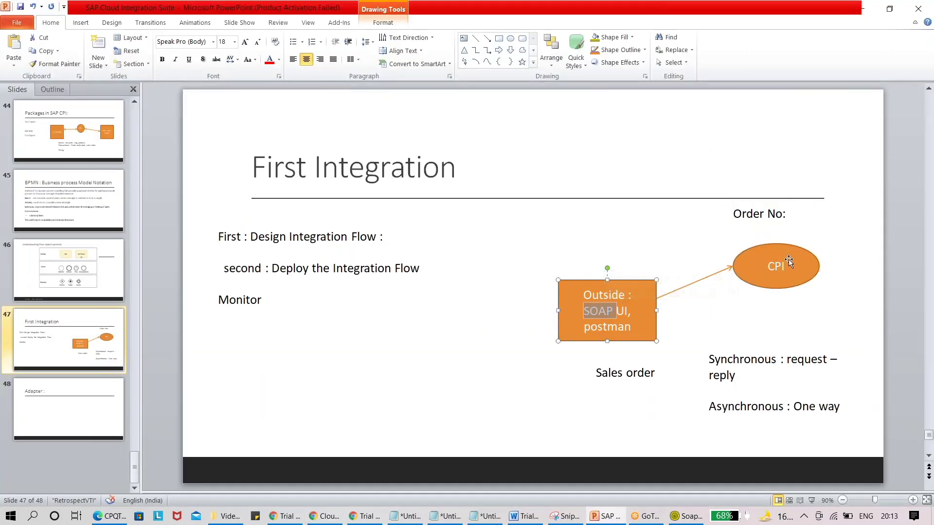
{"action": "key", "text": "alt+Tab"}
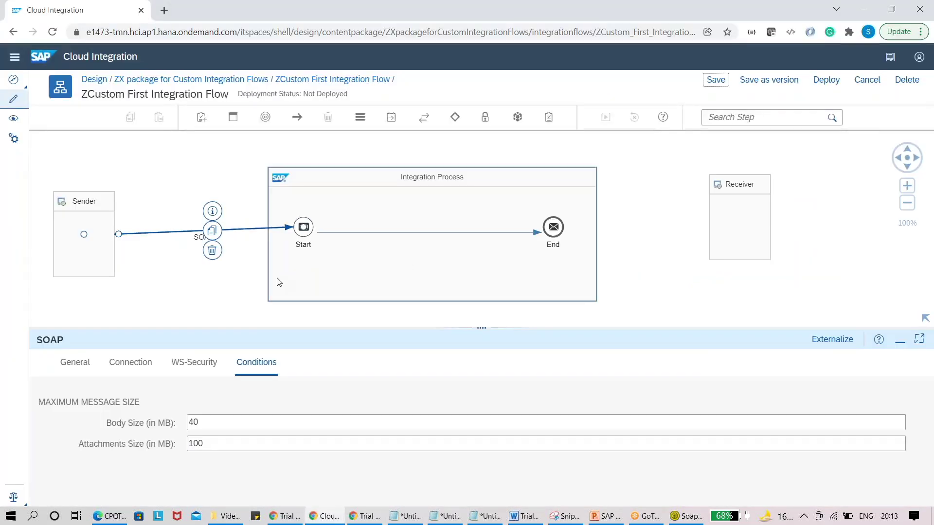
{"action": "key", "text": "alt+Tab"}
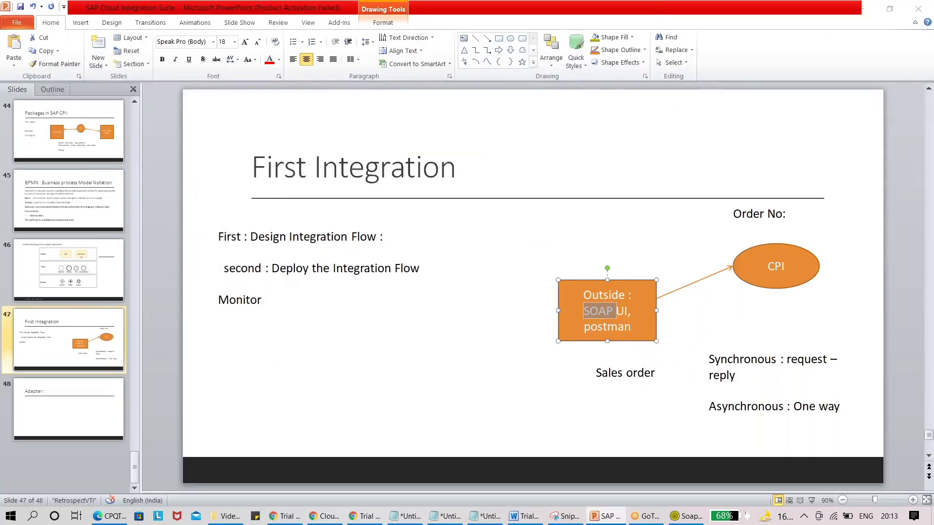
{"action": "key", "text": "alt+Tab"}
{"action": "key", "text": "Tab"}
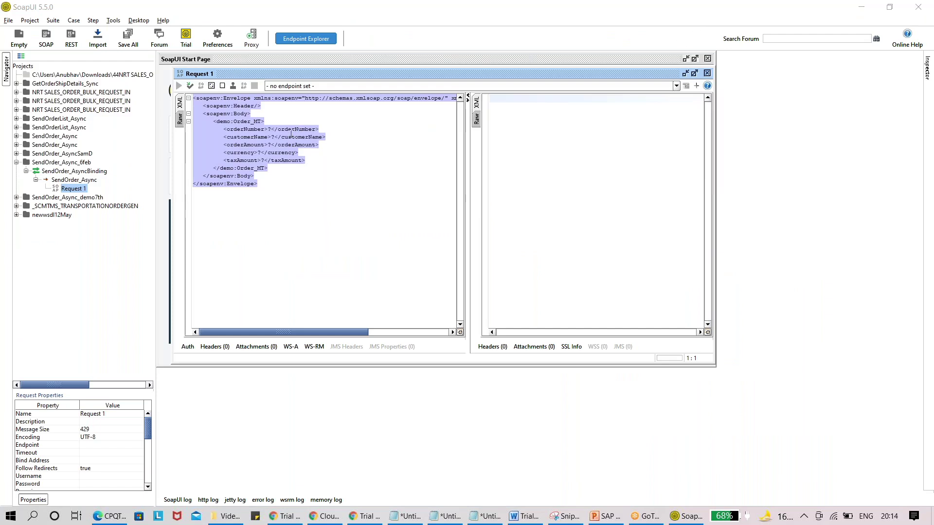
{"action": "left_click", "coordinate": [290, 169]}
{"action": "left_click_drag", "start_coordinate": [264, 129], "coordinate": [226, 129]}
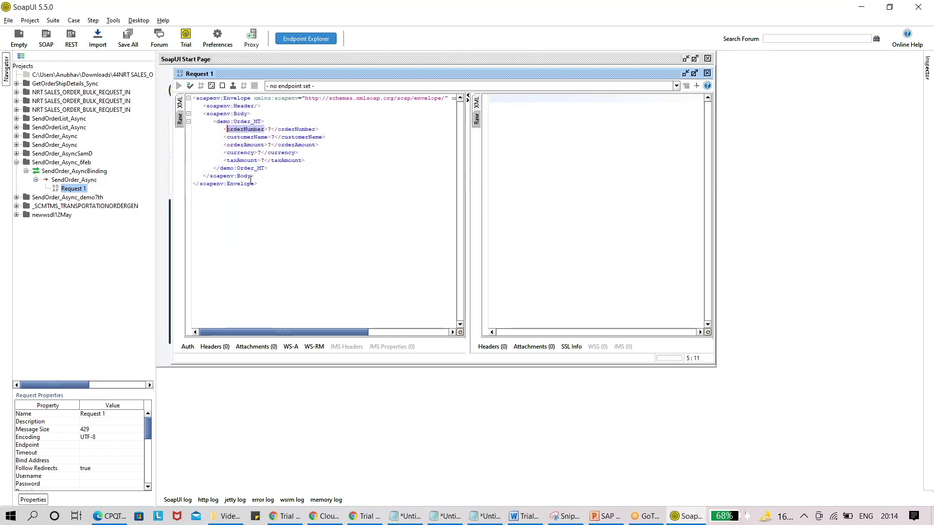
{"action": "left_click_drag", "start_coordinate": [271, 187], "coordinate": [197, 94]}
{"action": "key", "text": "alt+Tab"}
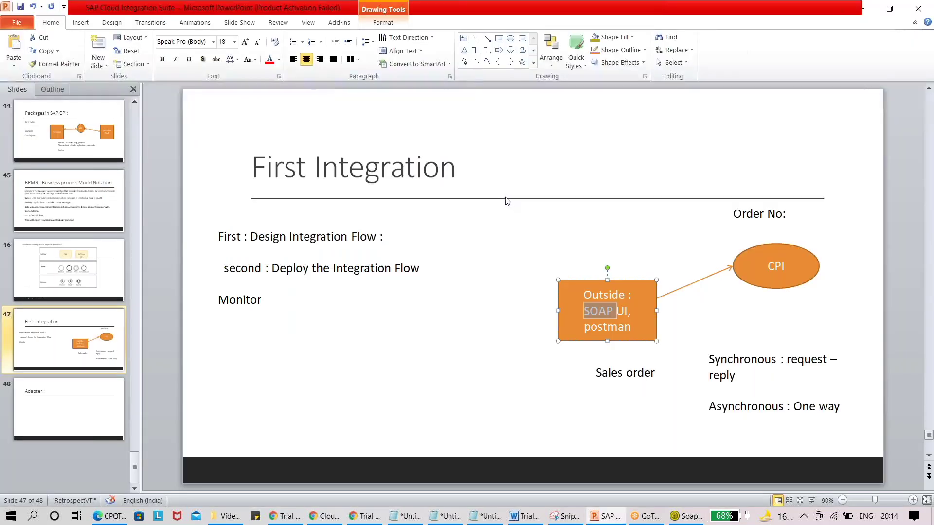
{"action": "key", "text": "alt+Tab"}
{"action": "key", "text": "alt+Tab"}
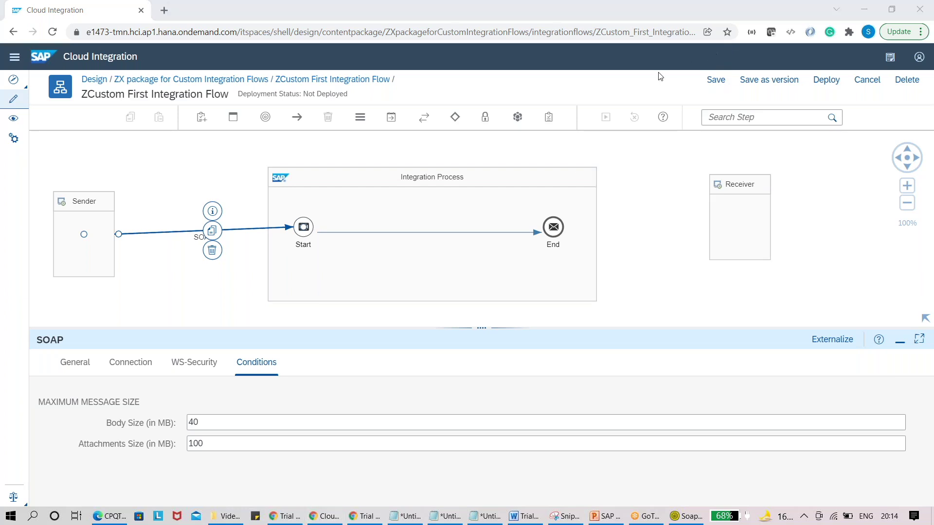
Step: Insert a Content Modifier from the transformation steps onto the path between Start and End
{"action": "left_click", "coordinate": [424, 117]}
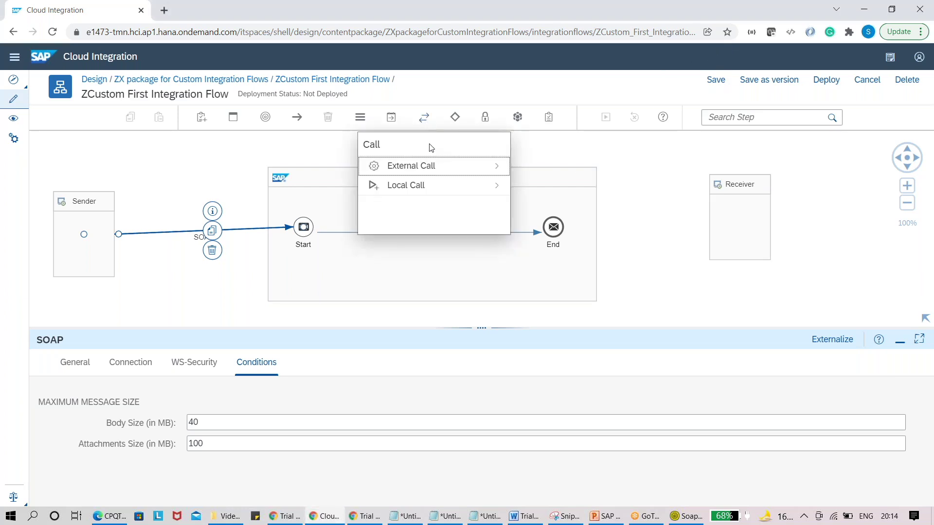
{"action": "left_click", "coordinate": [391, 117]}
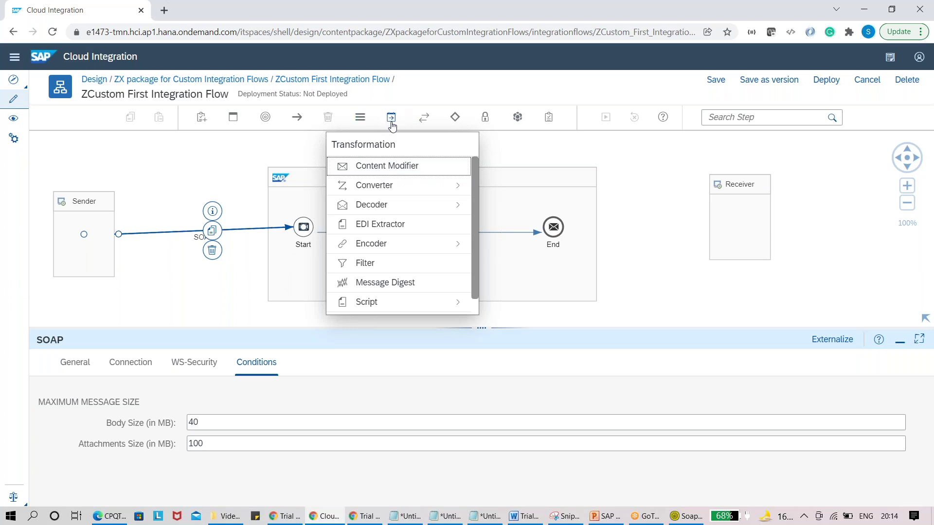
{"action": "left_click", "coordinate": [393, 166]}
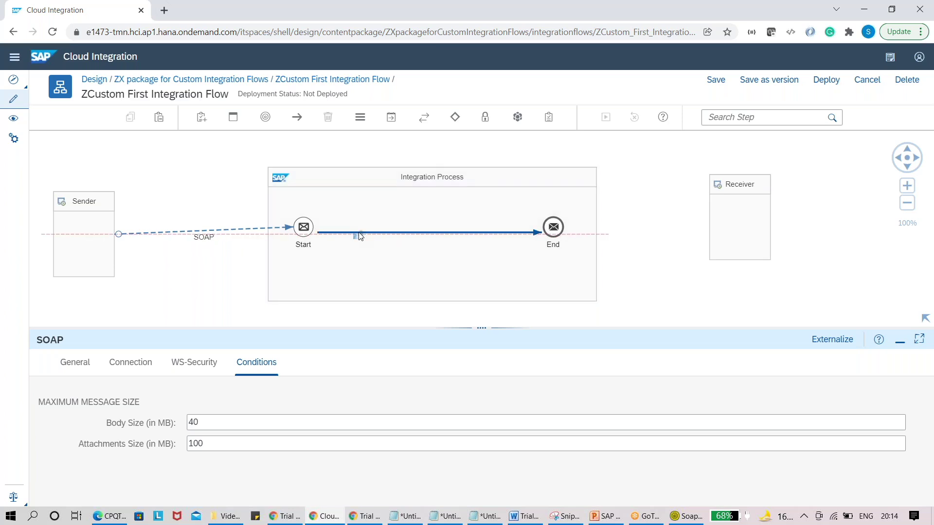
{"action": "left_click", "coordinate": [359, 236]}
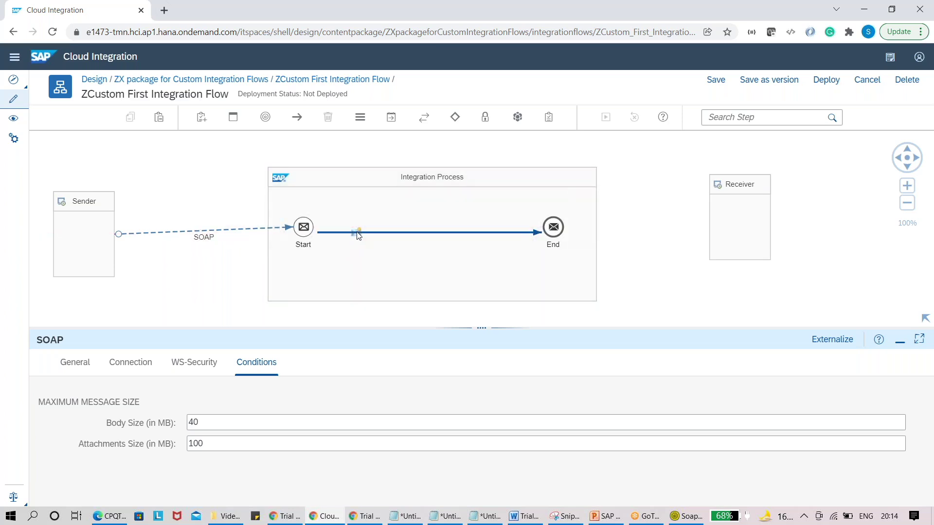
{"action": "left_click", "coordinate": [357, 234]}
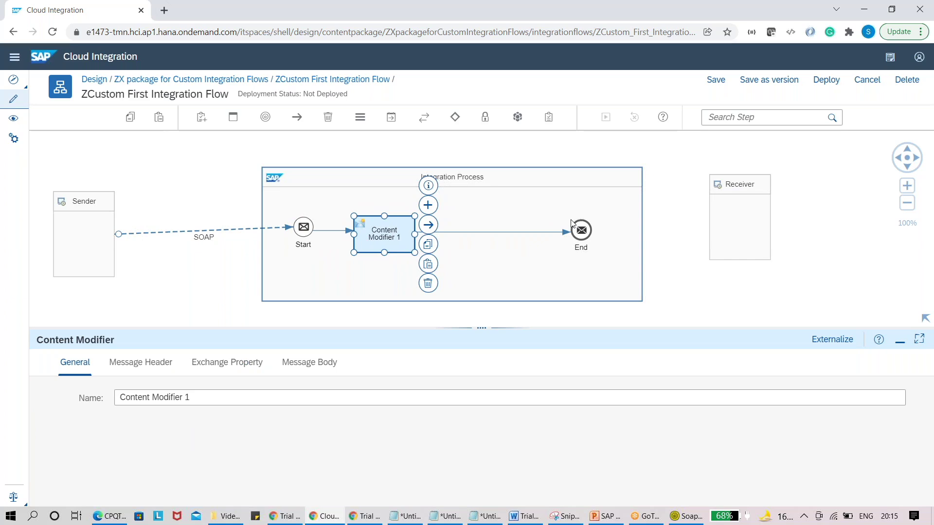
Step: Review the Content Modifier's header, property and body tabs and the SOAP sender settings
{"action": "left_click", "coordinate": [428, 186]}
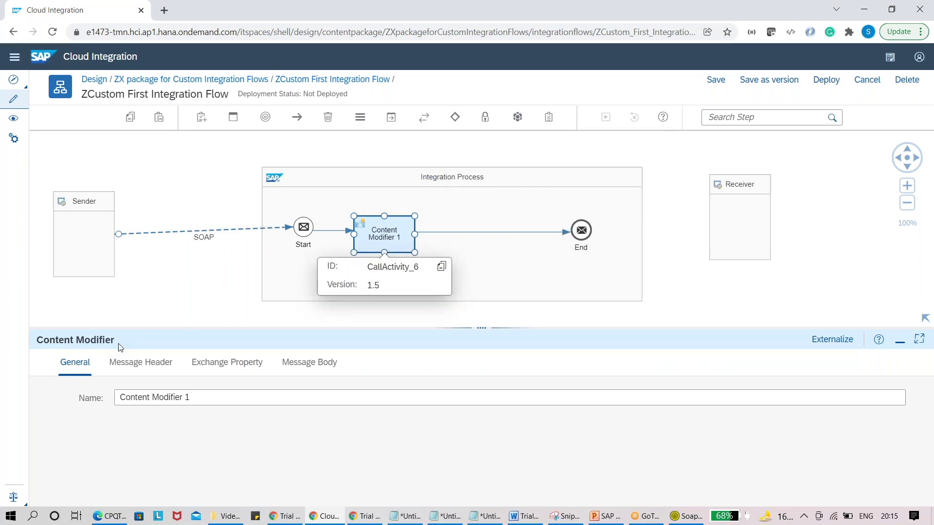
{"action": "left_click", "coordinate": [141, 366]}
{"action": "left_click", "coordinate": [246, 369]}
{"action": "left_click", "coordinate": [311, 363]}
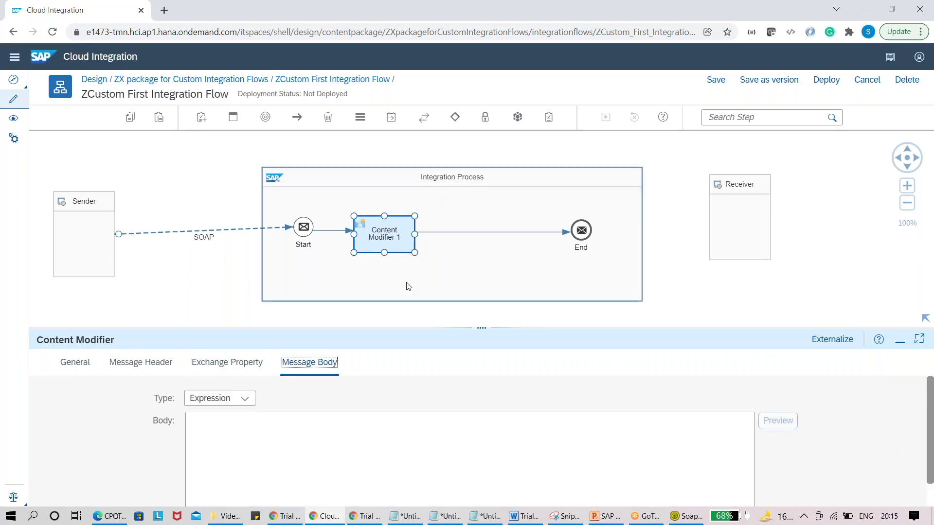
{"action": "left_click", "coordinate": [197, 239]}
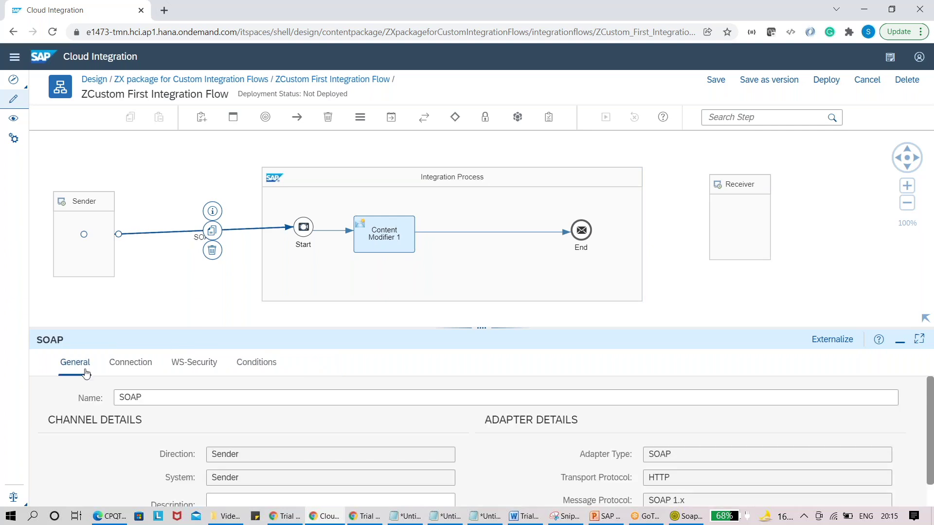
{"action": "left_click", "coordinate": [382, 234]}
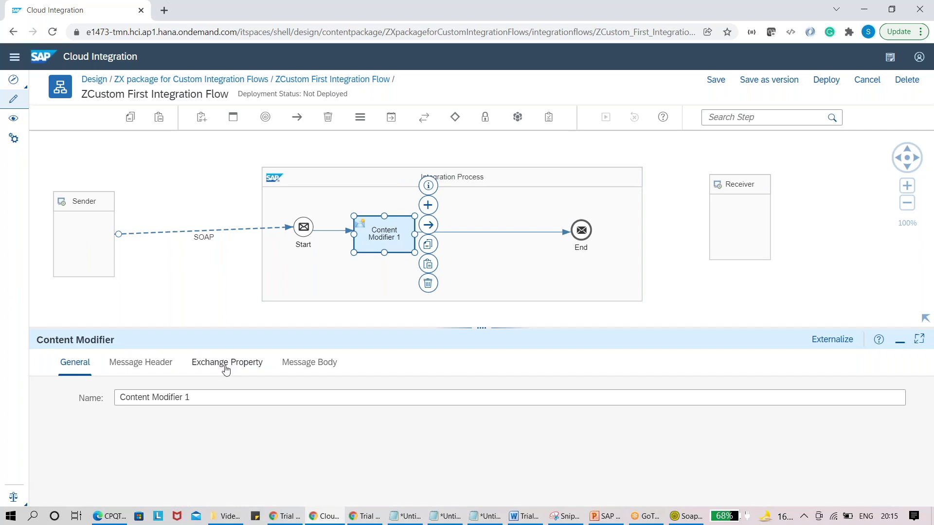
{"action": "left_click", "coordinate": [137, 365]}
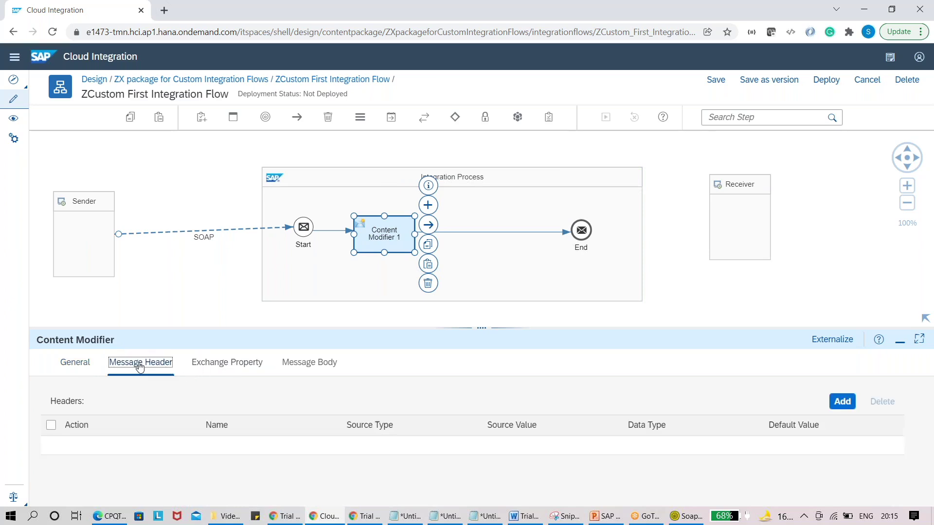
{"action": "left_click", "coordinate": [244, 365]}
{"action": "left_click", "coordinate": [334, 366]}
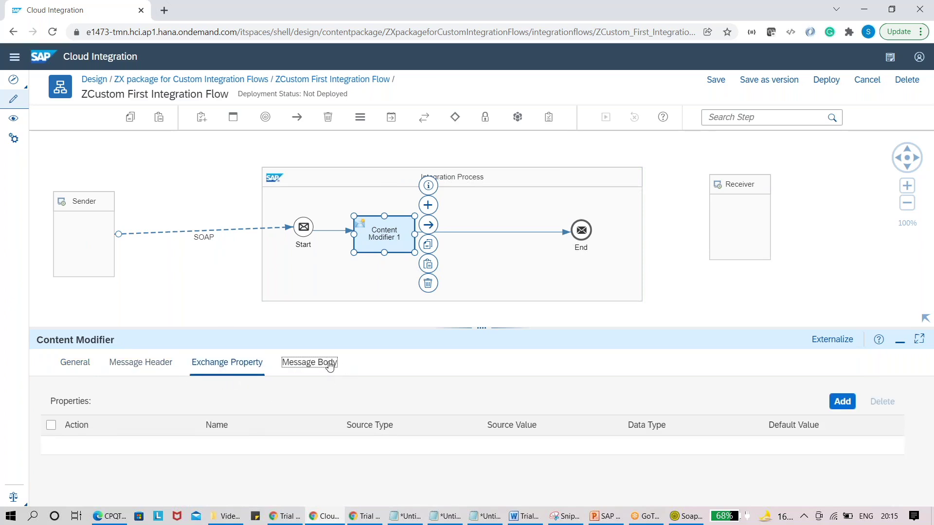
Step: Add a new empty row to the Message Header table
{"action": "left_click", "coordinate": [148, 365]}
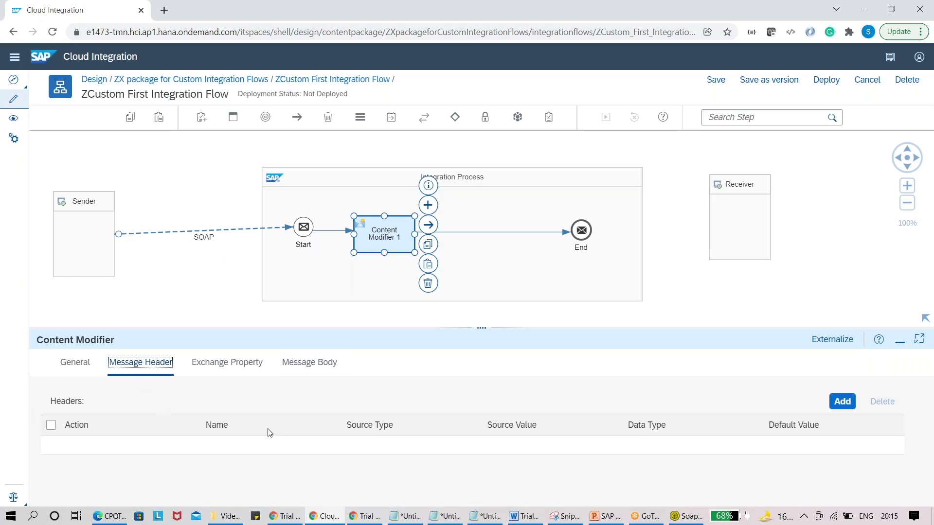
{"action": "left_click", "coordinate": [843, 402]}
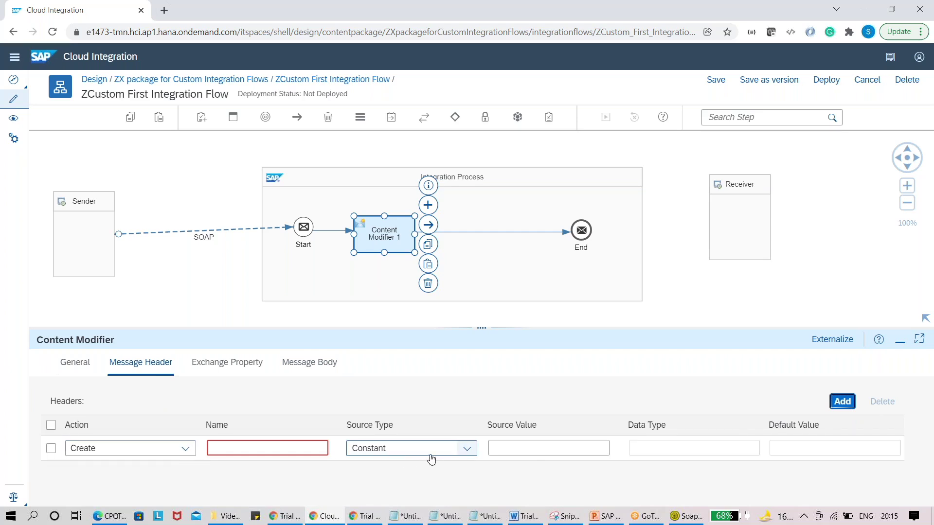
{"action": "left_click", "coordinate": [460, 449]}
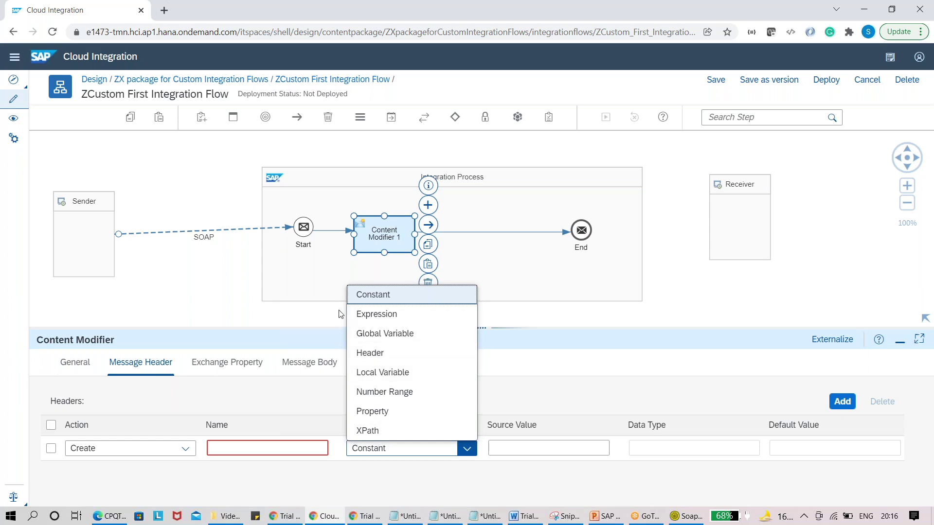
Step: Add a trial exchange property row, then select and delete it
{"action": "left_click", "coordinate": [243, 363]}
{"action": "left_click", "coordinate": [843, 402]}
{"action": "left_click", "coordinate": [456, 447]}
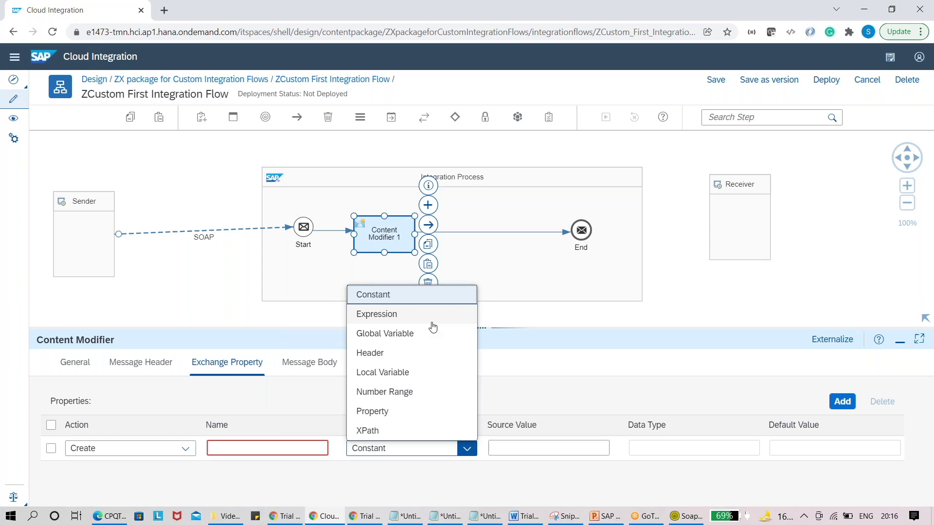
{"action": "left_click", "coordinate": [558, 397]}
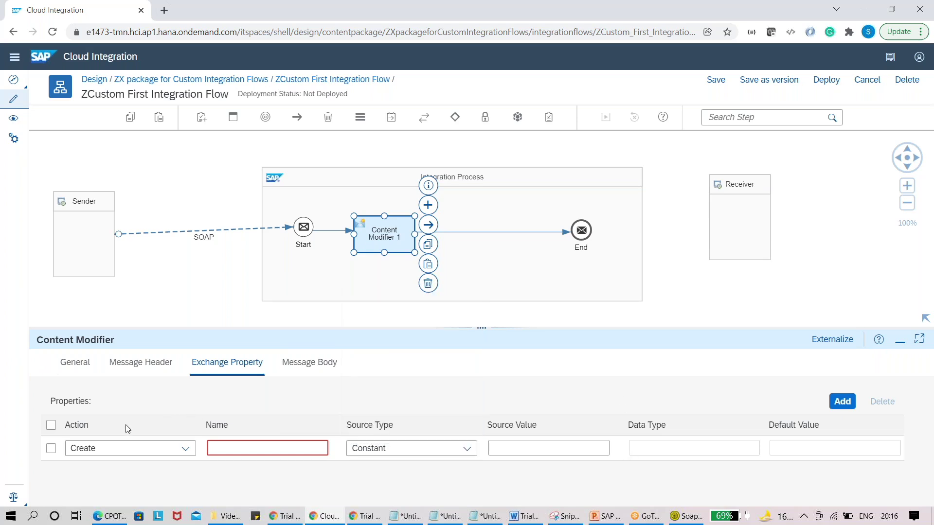
{"action": "left_click", "coordinate": [51, 448]}
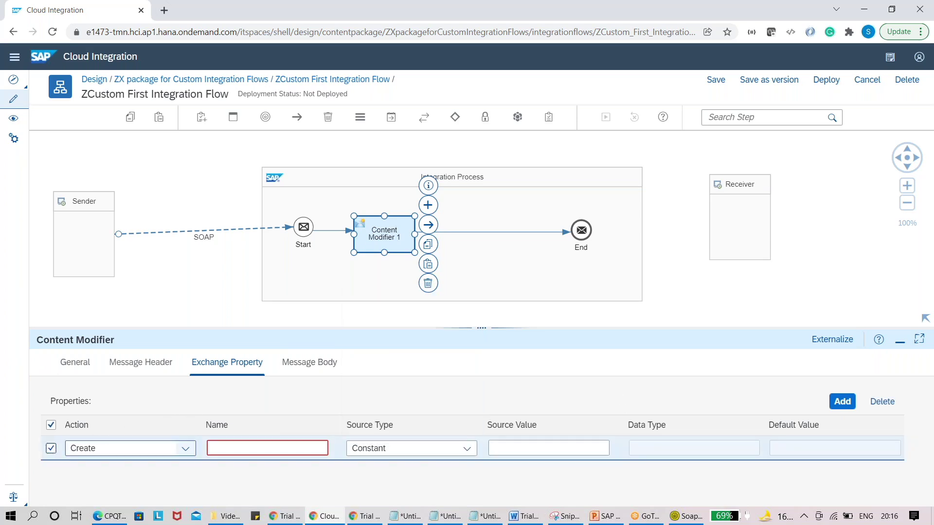
{"action": "left_click", "coordinate": [882, 402]}
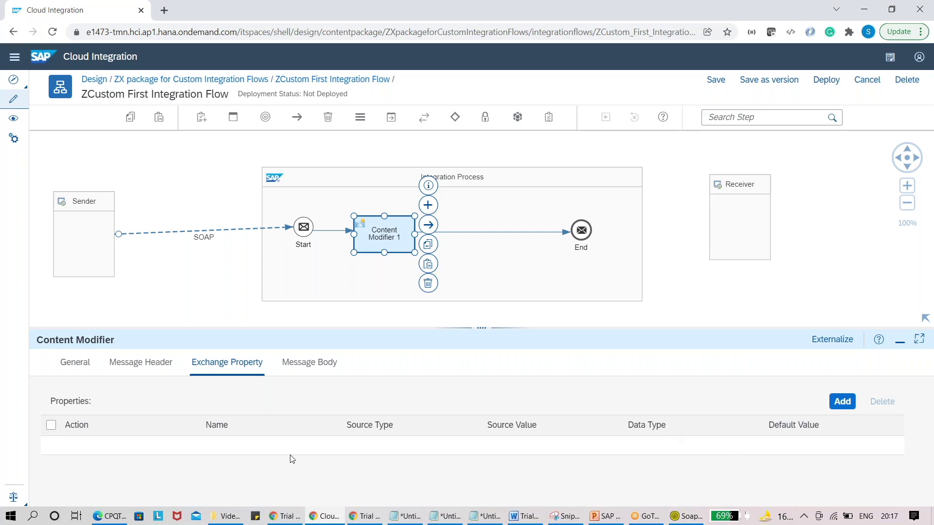
Step: Show the Message Body tab (Expression type, empty body) in an enlarged properties panel
{"action": "left_click", "coordinate": [317, 370]}
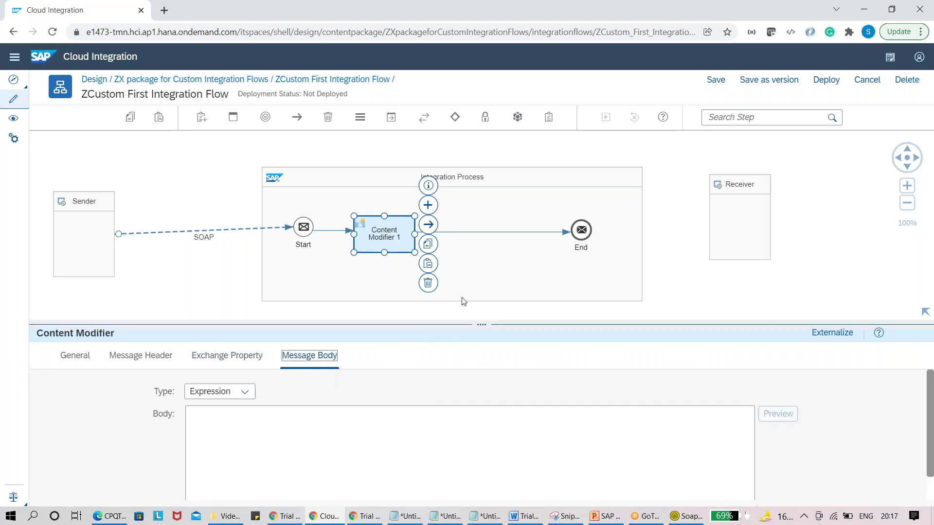
{"action": "left_click_drag", "start_coordinate": [450, 324], "coordinate": [320, 248]}
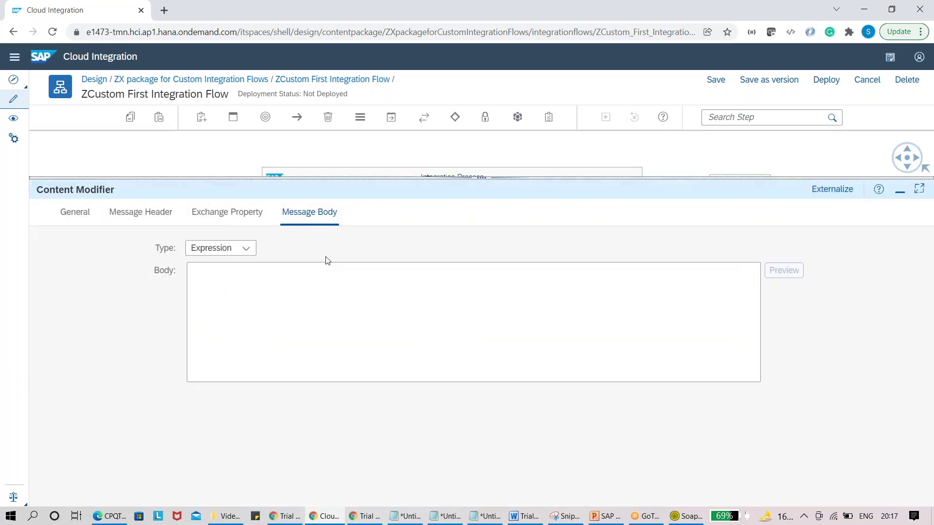
{"action": "left_click_drag", "start_coordinate": [468, 178], "coordinate": [505, 324]}
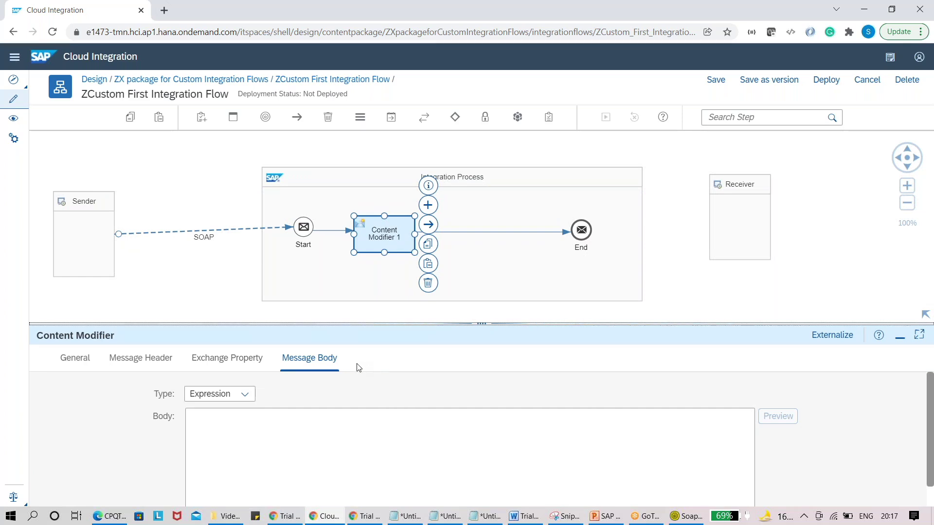
{"action": "left_click", "coordinate": [129, 363]}
{"action": "left_click", "coordinate": [221, 360]}
{"action": "left_click", "coordinate": [304, 360]}
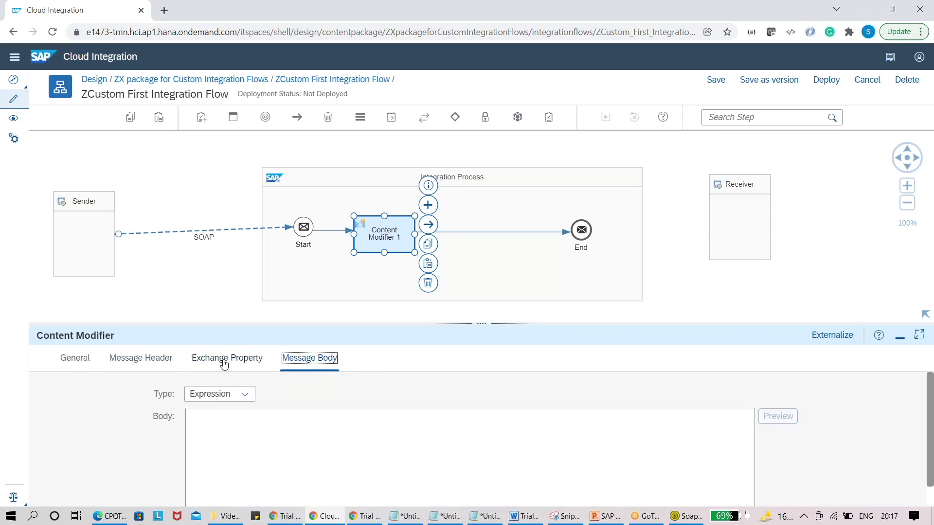
{"action": "left_click_drag", "start_coordinate": [488, 326], "coordinate": [533, 247]}
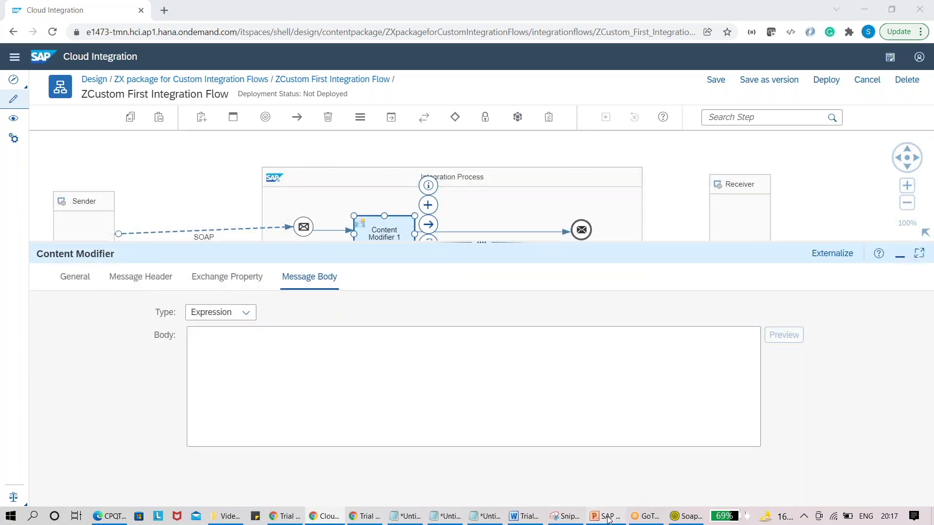
{"action": "left_click", "coordinate": [606, 516]}
Step: Check the orderNumber element name in the SoapUI test request
{"action": "left_click", "coordinate": [607, 517]}
{"action": "left_click", "coordinate": [686, 517]}
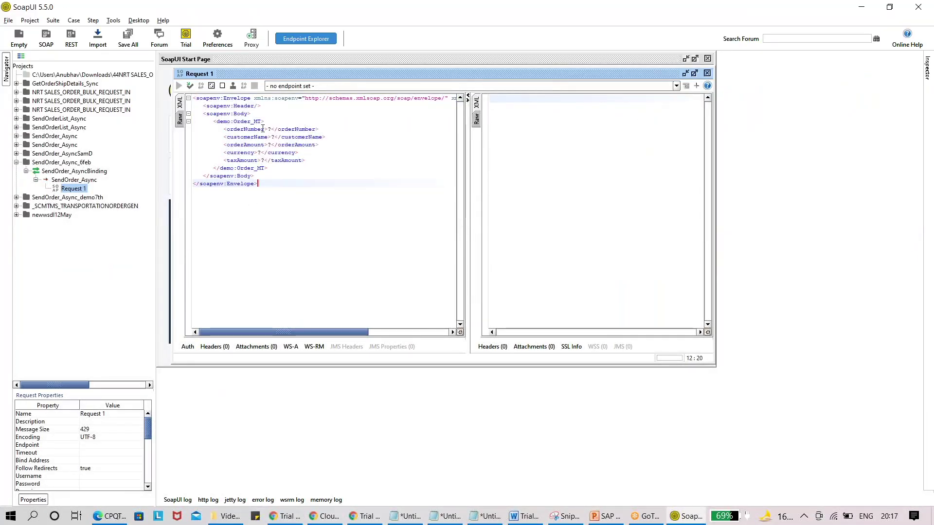
{"action": "left_click_drag", "start_coordinate": [261, 129], "coordinate": [245, 130]}
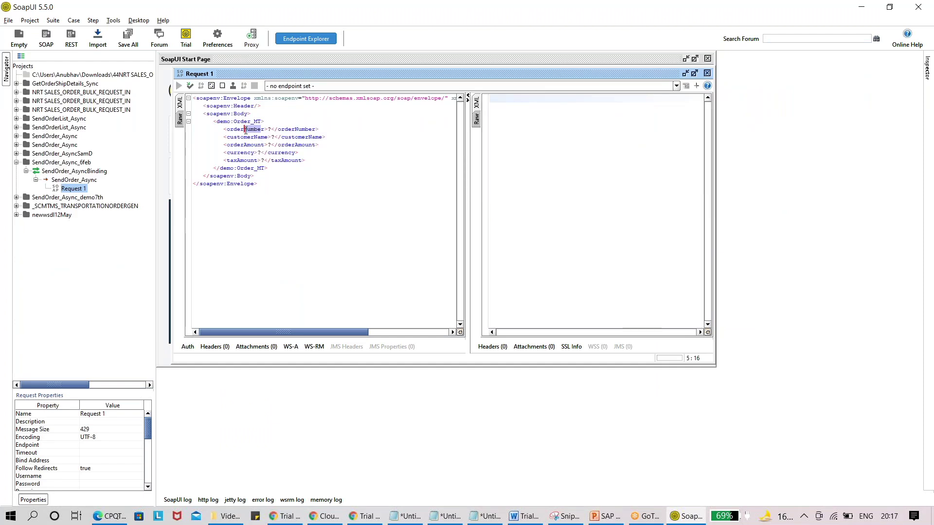
{"action": "left_click", "coordinate": [268, 138]}
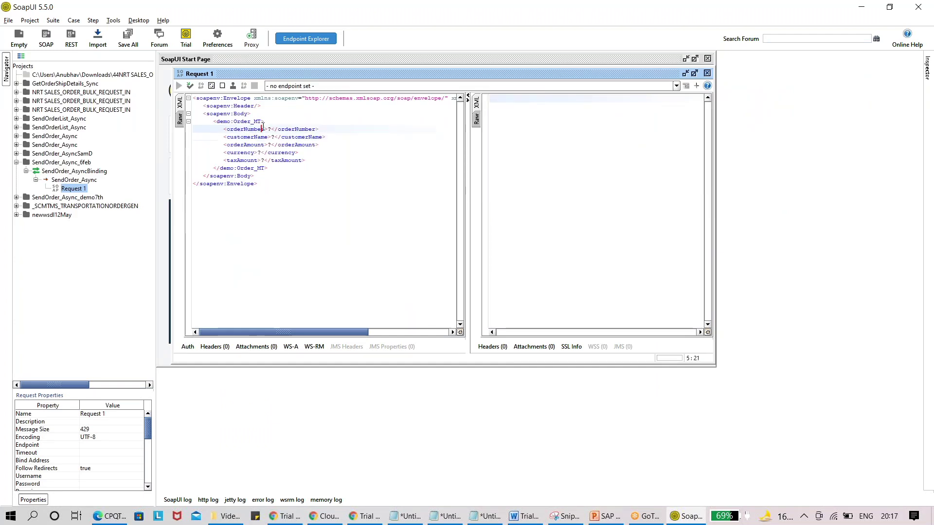
{"action": "key", "text": "alt+Tab"}
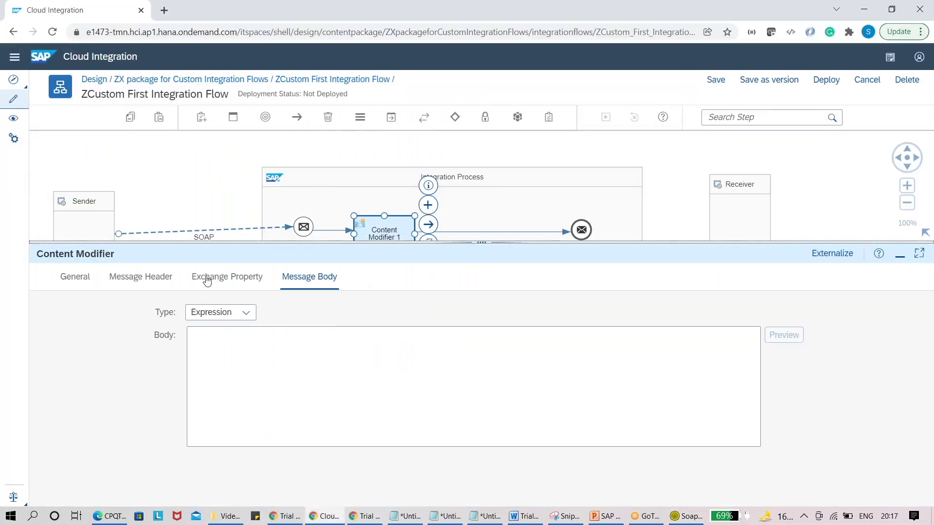
Step: Name the new header OrderNumber and set its source type to XPath
{"action": "left_click", "coordinate": [133, 281]}
{"action": "left_click", "coordinate": [232, 363]}
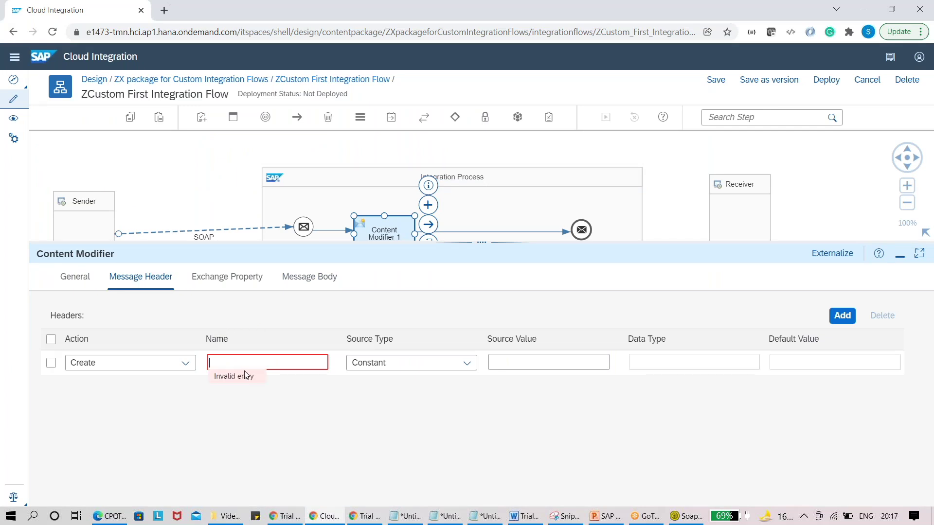
{"action": "type", "text": "OrderNUmber"}
{"action": "key", "text": "BackSpace"}
{"action": "key", "text": "BackSpace"}
{"action": "key", "text": "BackSpace"}
{"action": "key", "text": "BackSpace"}
{"action": "key", "text": "BackSpace"}
{"action": "key", "text": "BackSpace"}
{"action": "type", "text": "NUmber"}
{"action": "key", "text": "BackSpace"}
{"action": "key", "text": "BackSpace"}
{"action": "key", "text": "BackSpace"}
{"action": "key", "text": "BackSpace"}
{"action": "type", "text": "umber"}
{"action": "left_click", "coordinate": [464, 363]}
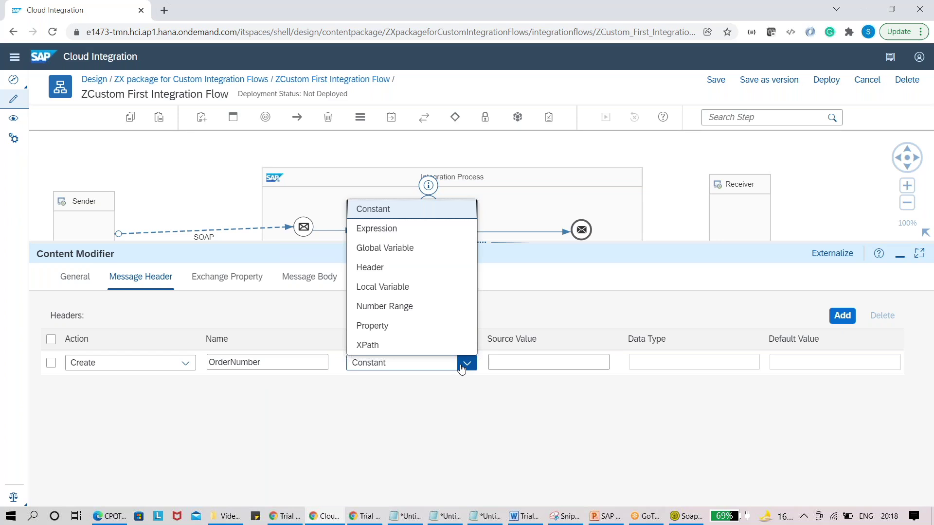
{"action": "key", "text": "alt+Tab"}
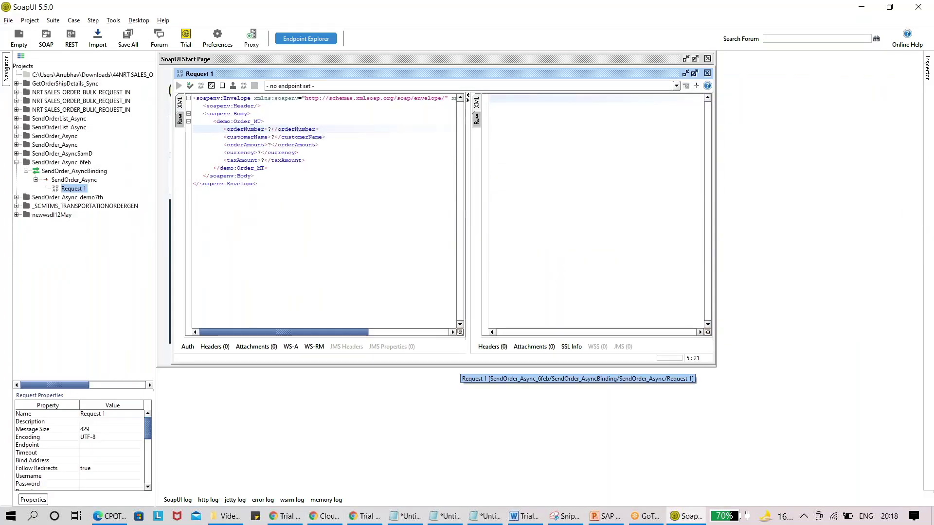
{"action": "key", "text": "alt+Tab"}
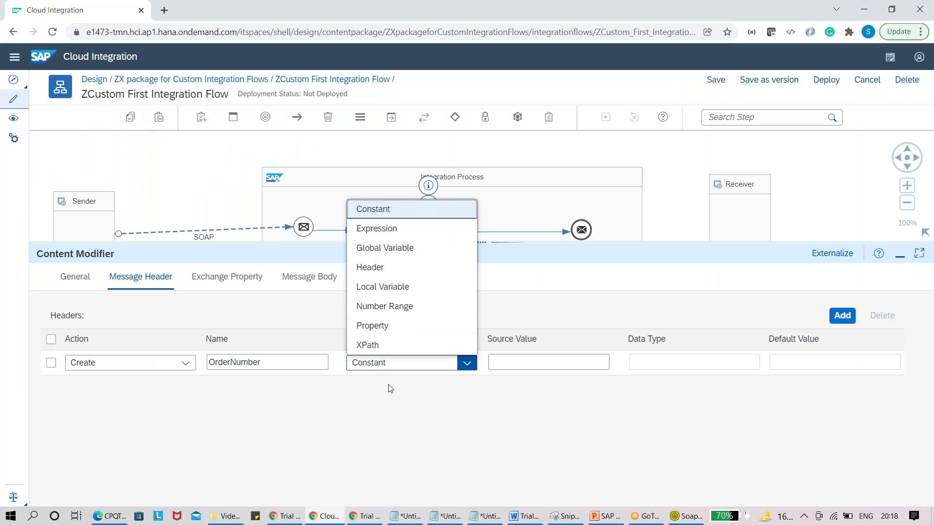
{"action": "left_click", "coordinate": [374, 346]}
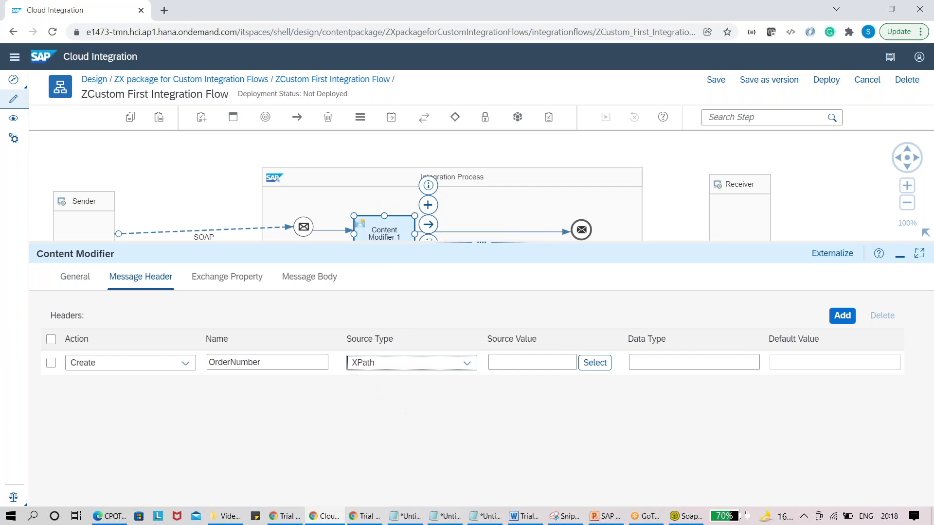
Step: Compare with the sample SOAP request and browse XPath resources for the source value, finding none
{"action": "left_click", "coordinate": [686, 517]}
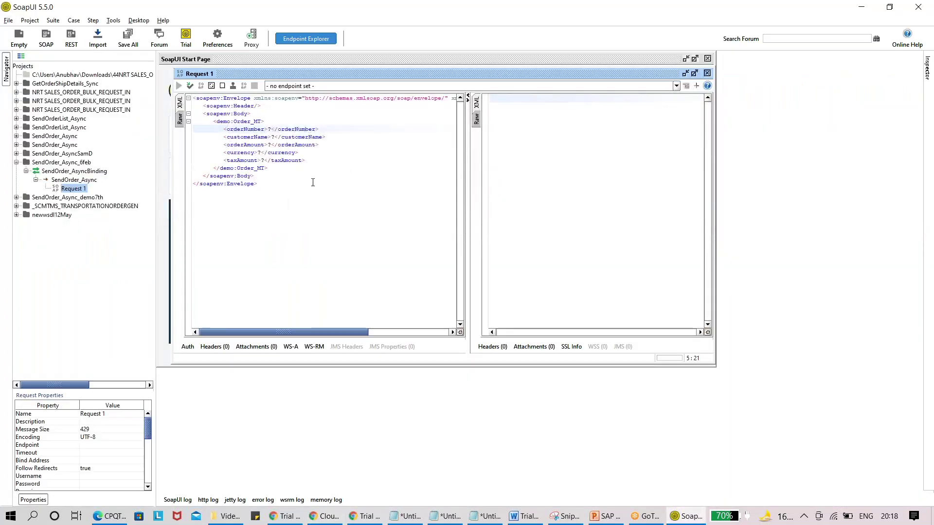
{"action": "key", "text": "alt+Tab"}
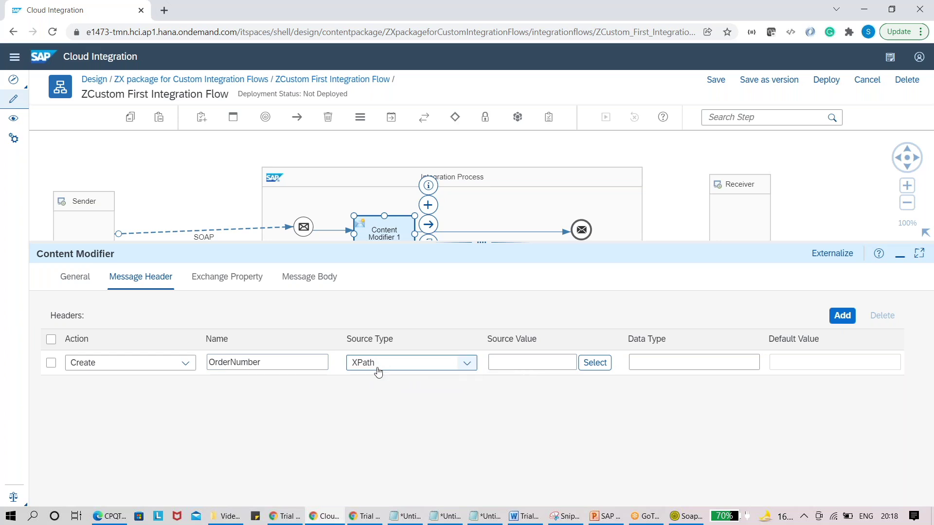
{"action": "key", "text": "alt+Tab"}
{"action": "key", "text": "alt+Tab"}
{"action": "left_click", "coordinate": [518, 365]}
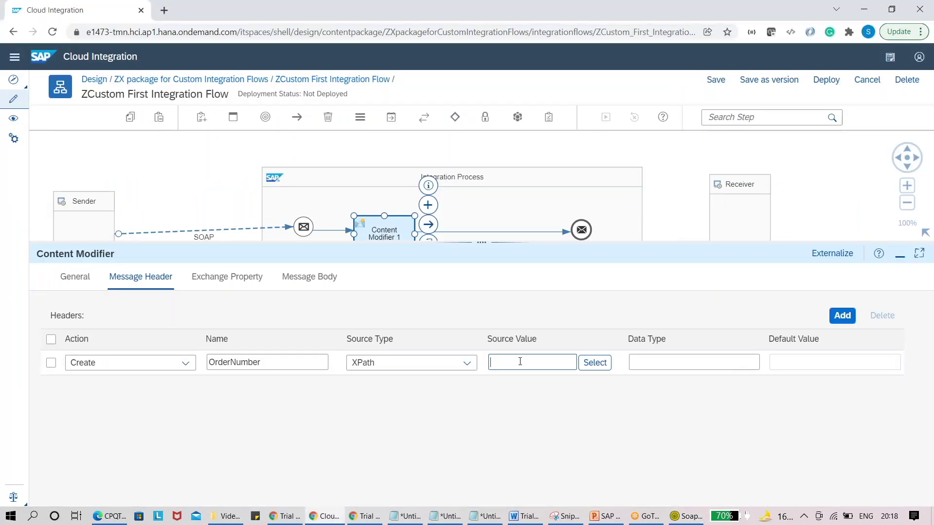
{"action": "left_click", "coordinate": [595, 365]}
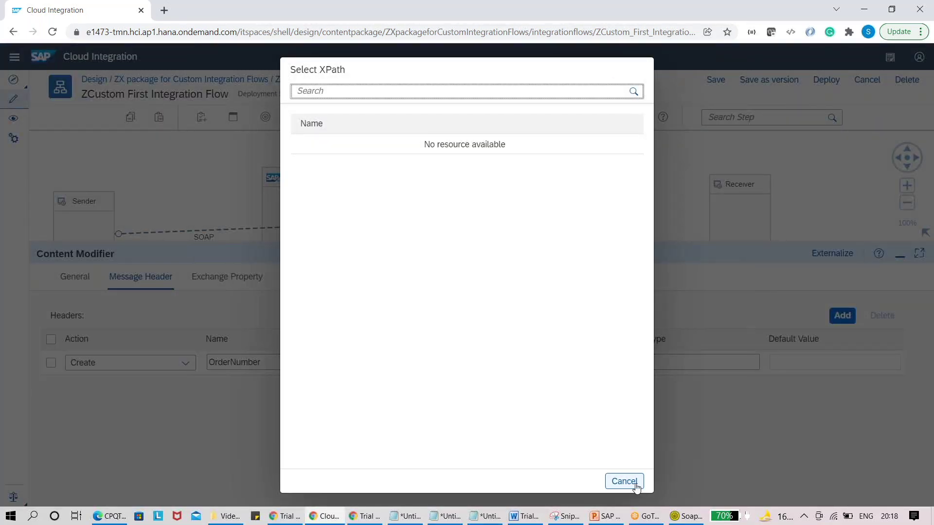
{"action": "left_click", "coordinate": [627, 481]}
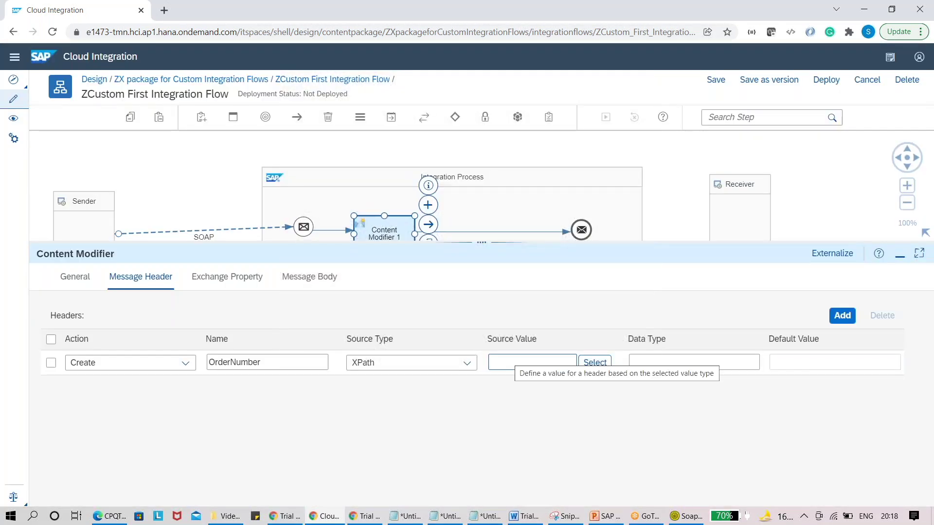
Step: Copy orderNumber from the SOAP request and enter //orderNumber as the header's source value
{"action": "key", "text": "alt+Tab"}
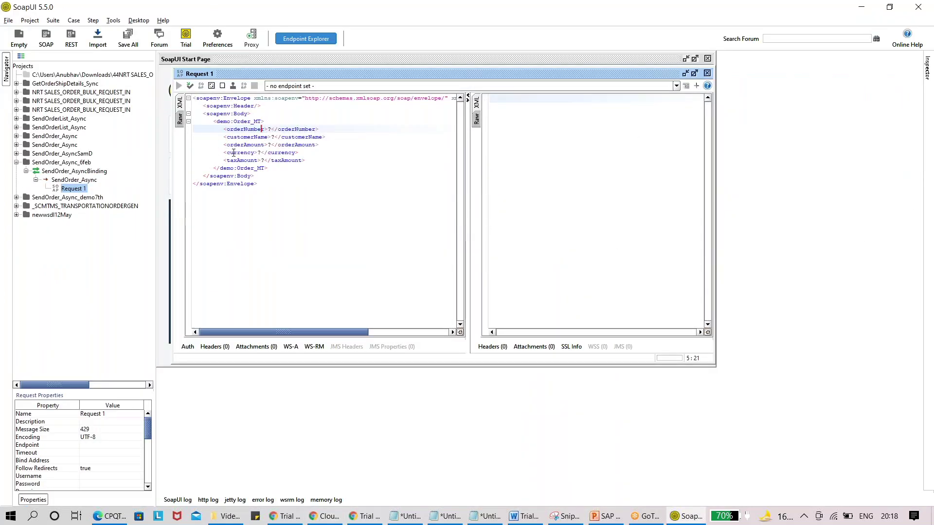
{"action": "left_click_drag", "start_coordinate": [266, 130], "coordinate": [229, 135]}
{"action": "key", "text": "ctrl+c"}
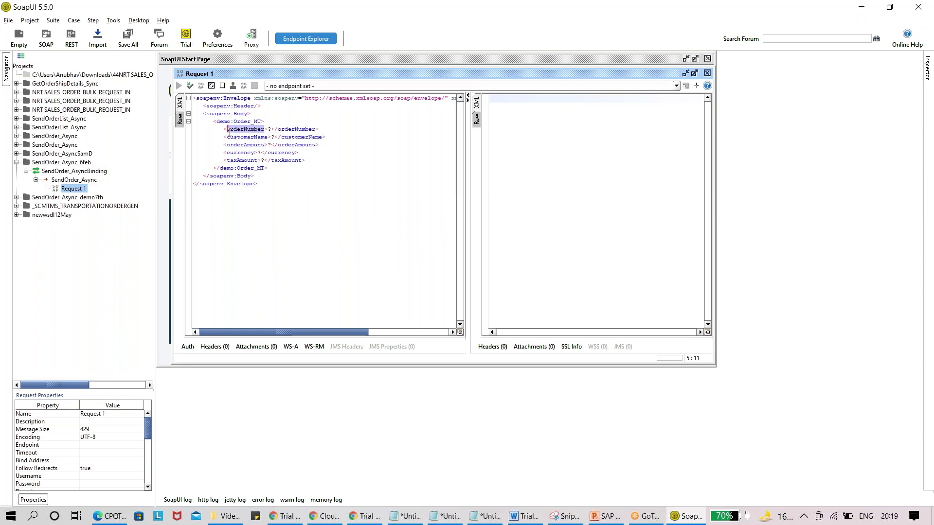
{"action": "key", "text": "alt+Tab"}
{"action": "left_click", "coordinate": [513, 364]}
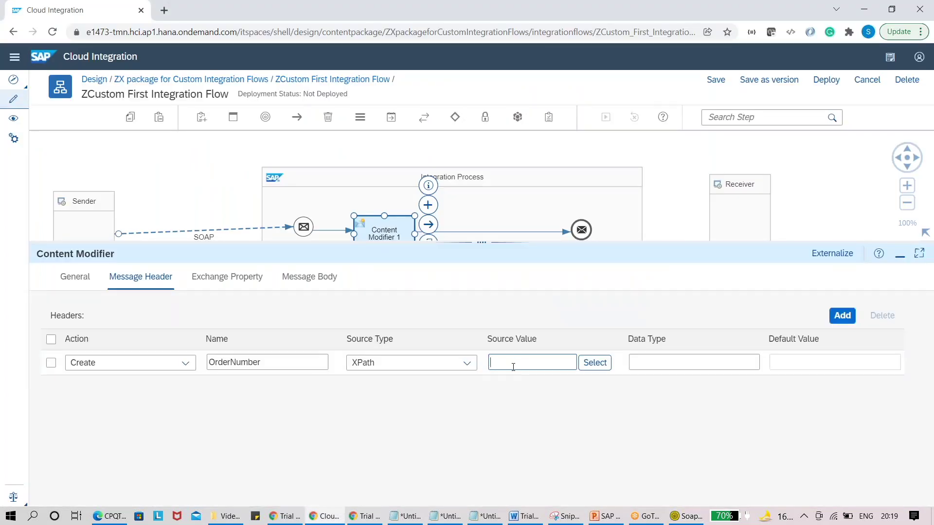
{"action": "type", "text": "//"}
{"action": "key", "text": "ctrl+v"}
Step: Set the OrderNumber header's data type to java.lang.String
{"action": "left_click", "coordinate": [657, 364]}
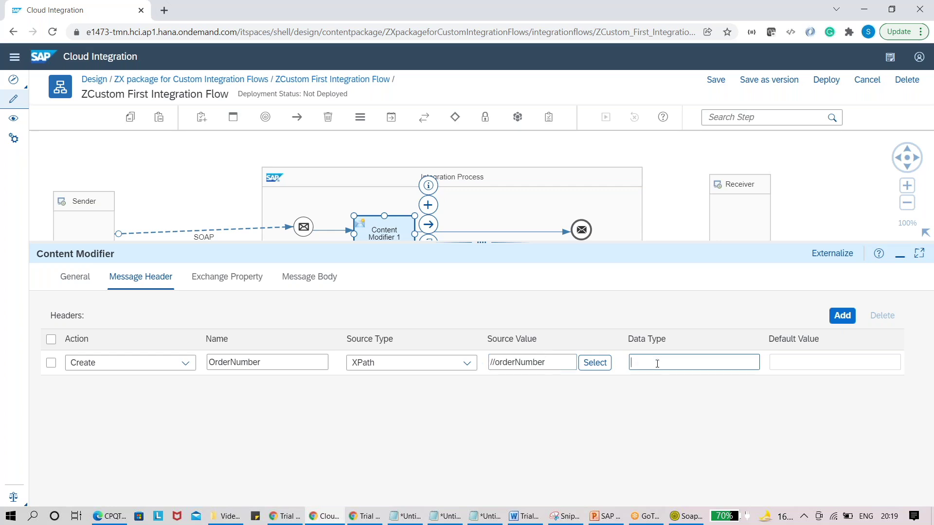
{"action": "type", "text": "Java"}
{"action": "key", "text": "BackSpace"}
{"action": "key", "text": "BackSpace"}
{"action": "key", "text": "BackSpace"}
{"action": "type", "text": "java.Lang"}
{"action": "key", "text": "BackSpace"}
{"action": "key", "text": "BackSpace"}
{"action": "key", "text": "BackSpace"}
{"action": "key", "text": "BackSpace"}
{"action": "type", "text": "lang.String"}
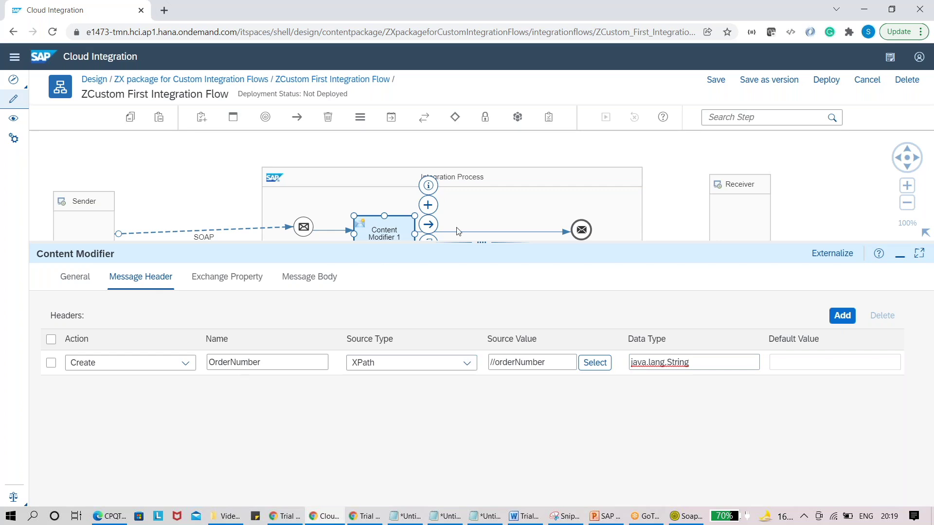
Step: Resize the panels, save the integration flow, and go back to the Design package list
{"action": "left_click_drag", "start_coordinate": [454, 244], "coordinate": [475, 270]}
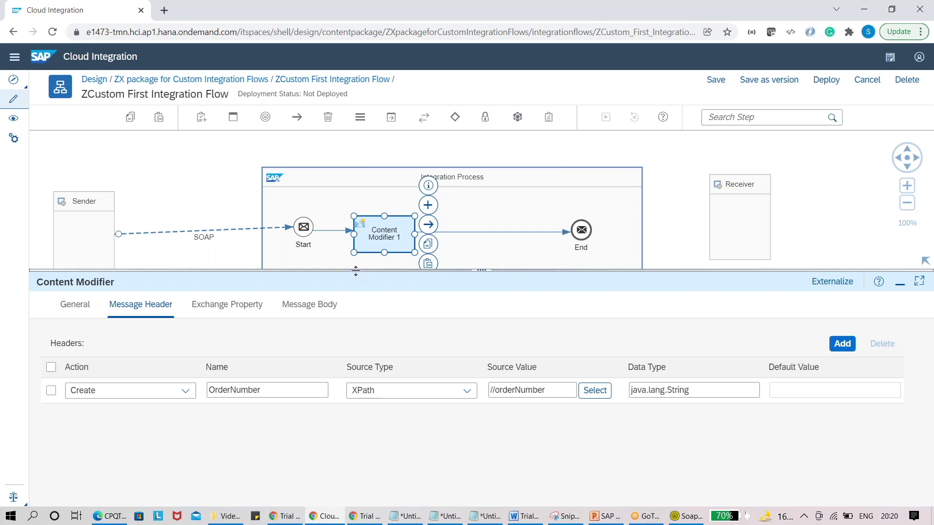
{"action": "left_click_drag", "start_coordinate": [358, 271], "coordinate": [357, 310]}
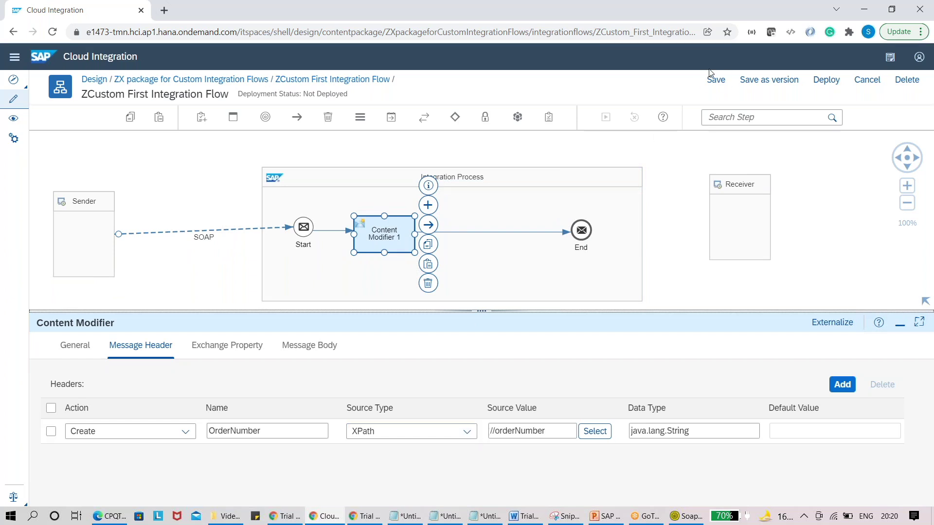
{"action": "left_click", "coordinate": [715, 80]}
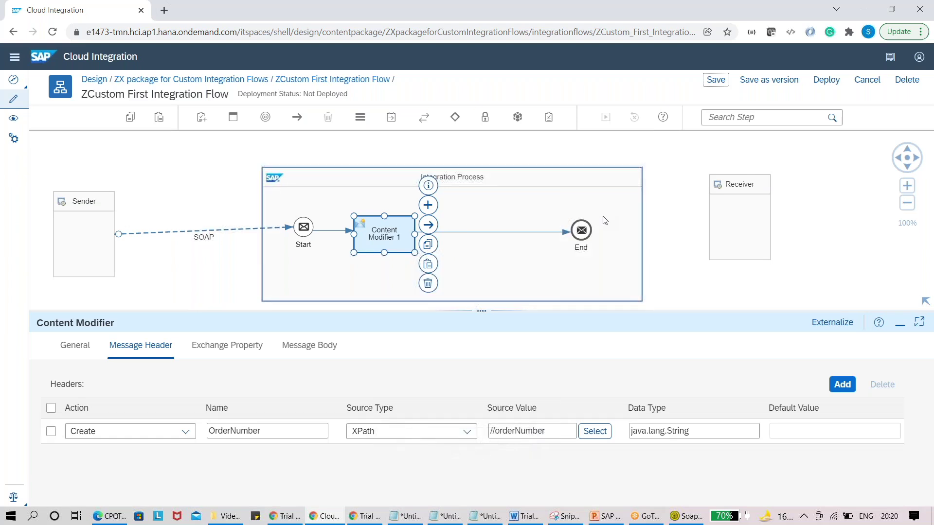
{"action": "left_click", "coordinate": [231, 80]}
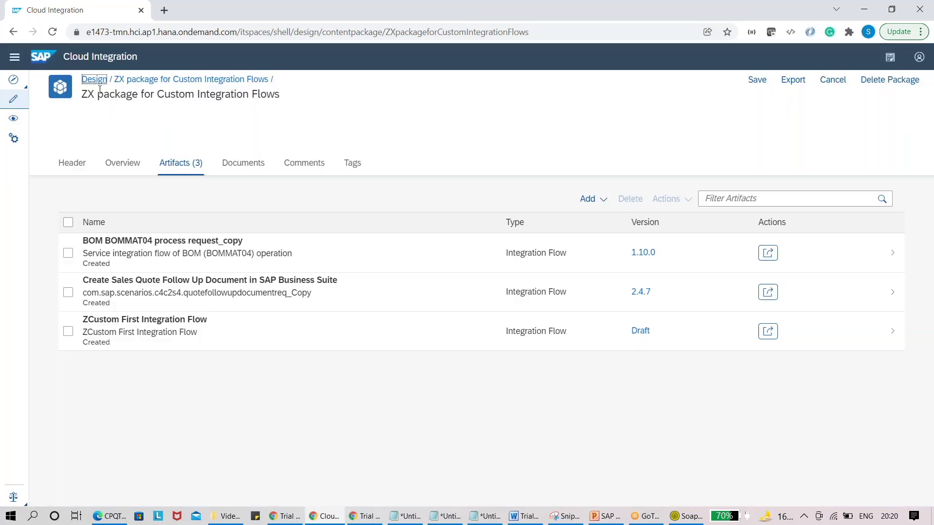
{"action": "left_click", "coordinate": [97, 84]}
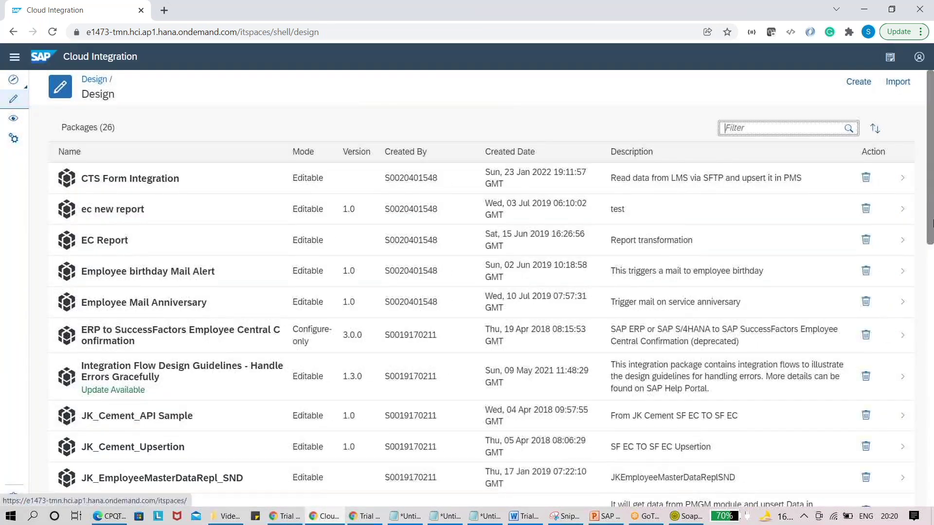
{"action": "left_click_drag", "start_coordinate": [926, 197], "coordinate": [926, 457]}
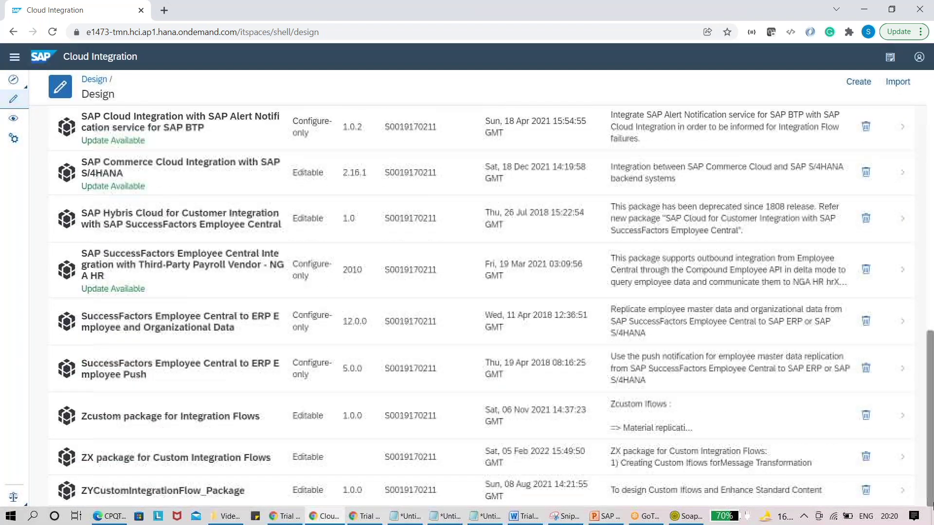
{"action": "left_click", "coordinate": [153, 419]}
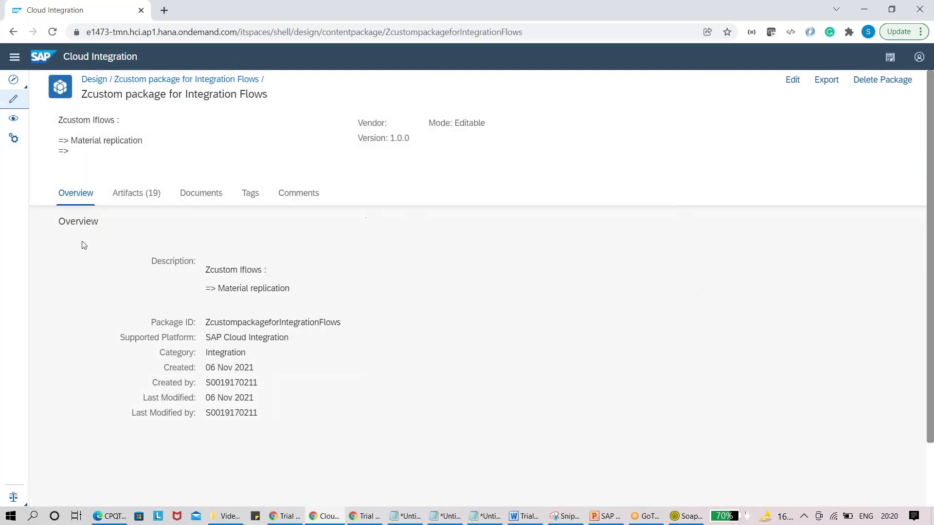
{"action": "left_click", "coordinate": [131, 193]}
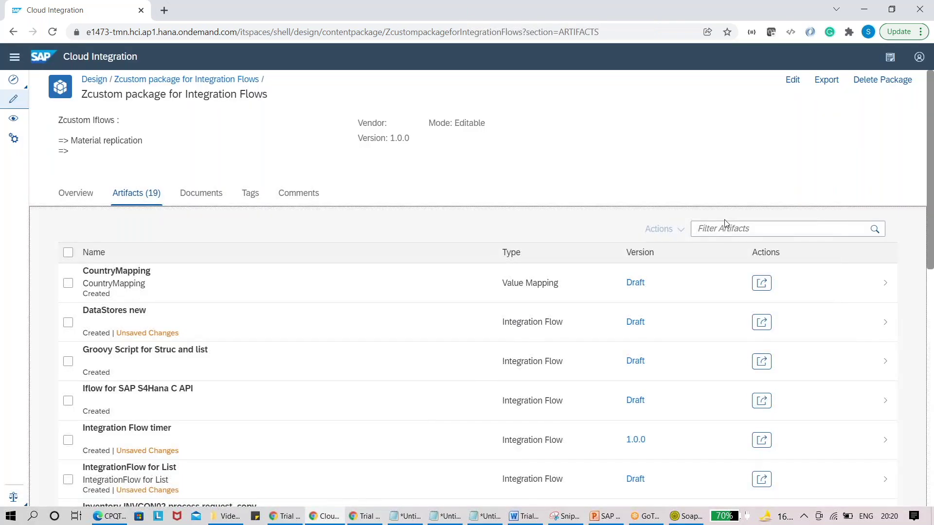
{"action": "left_click", "coordinate": [725, 229]}
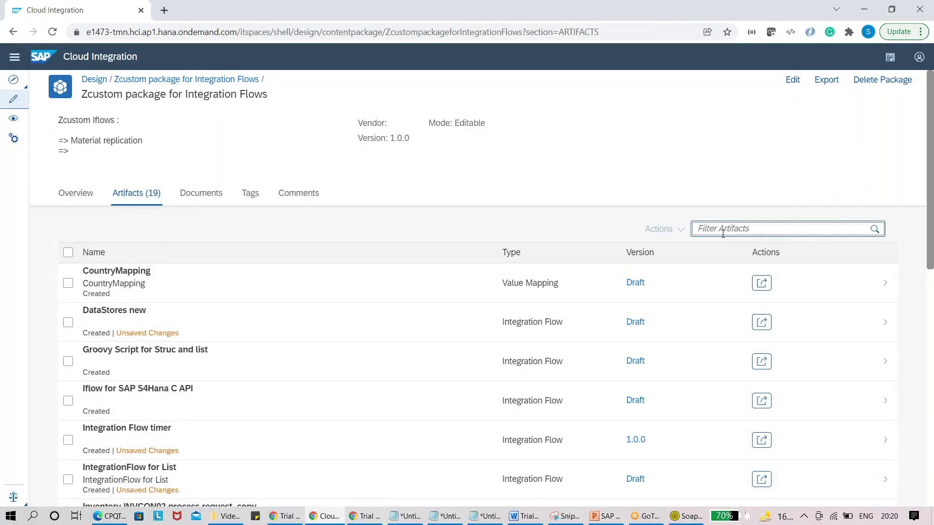
{"action": "type", "text": "firs"}
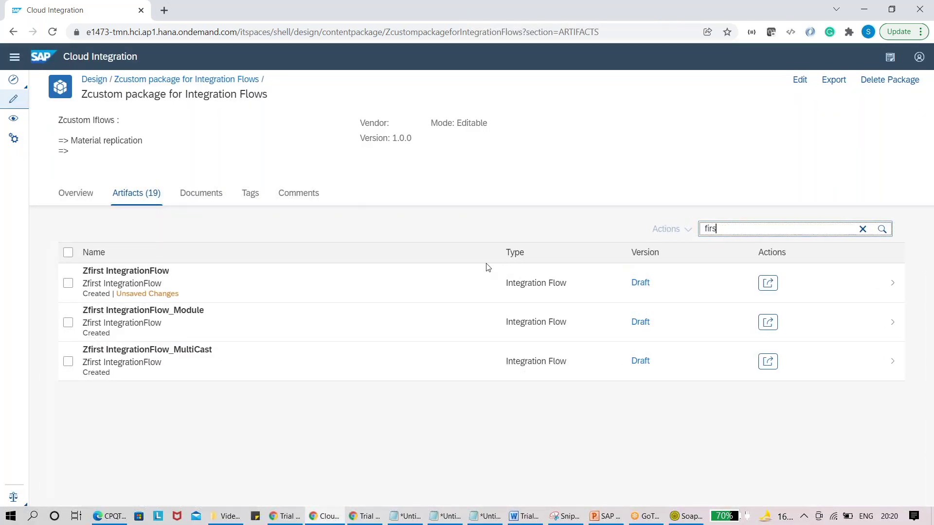
{"action": "left_click", "coordinate": [107, 280]}
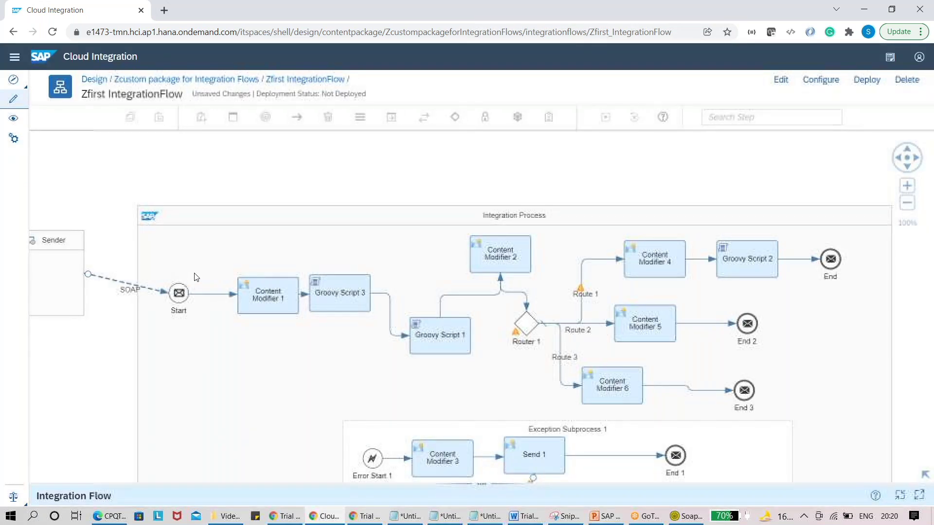
{"action": "left_click", "coordinate": [256, 302]}
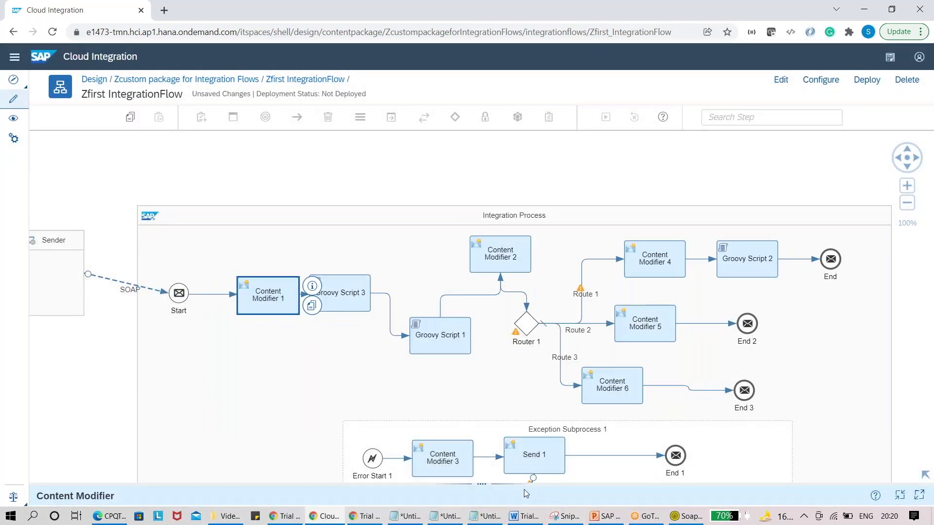
{"action": "left_click", "coordinate": [508, 493]}
{"action": "left_click", "coordinate": [142, 322]}
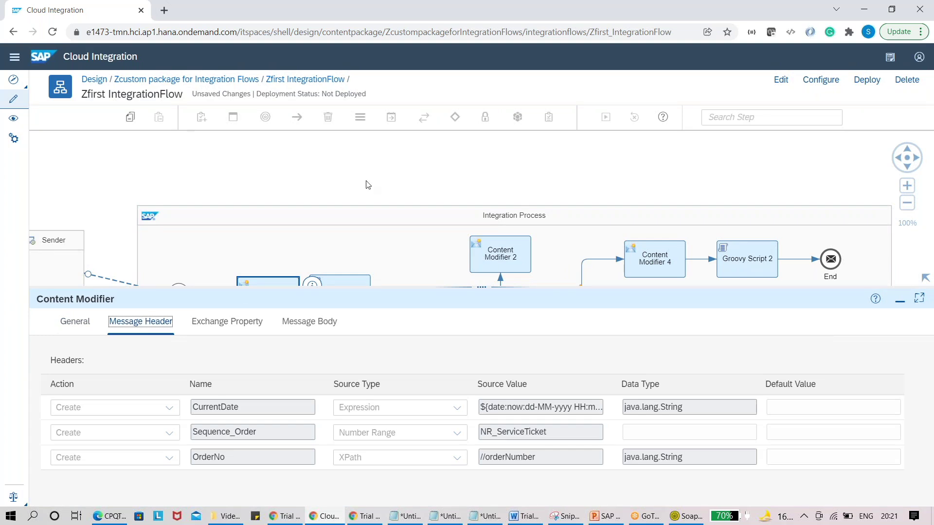
{"action": "left_click", "coordinate": [336, 282]}
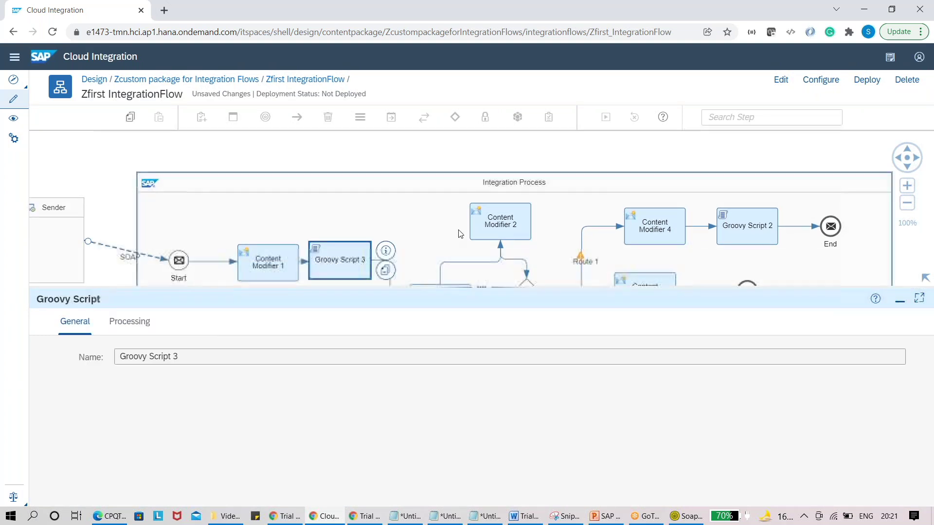
{"action": "left_click_drag", "start_coordinate": [505, 291], "coordinate": [559, 442]}
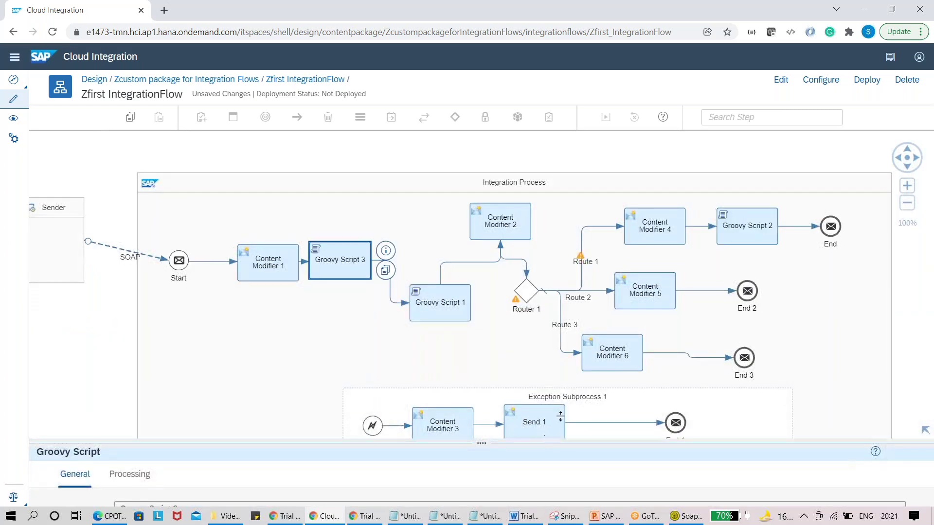
{"action": "left_click", "coordinate": [94, 79]}
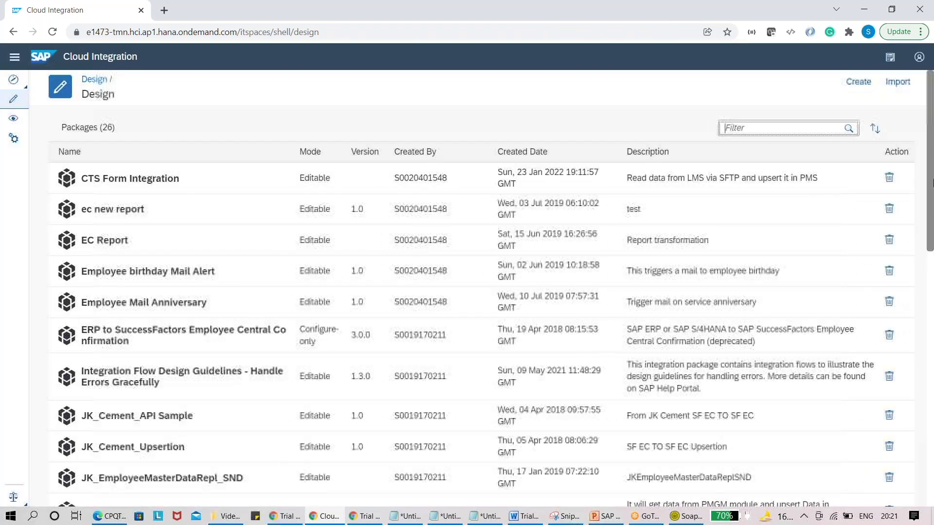
{"action": "left_click_drag", "start_coordinate": [933, 184], "coordinate": [933, 445]}
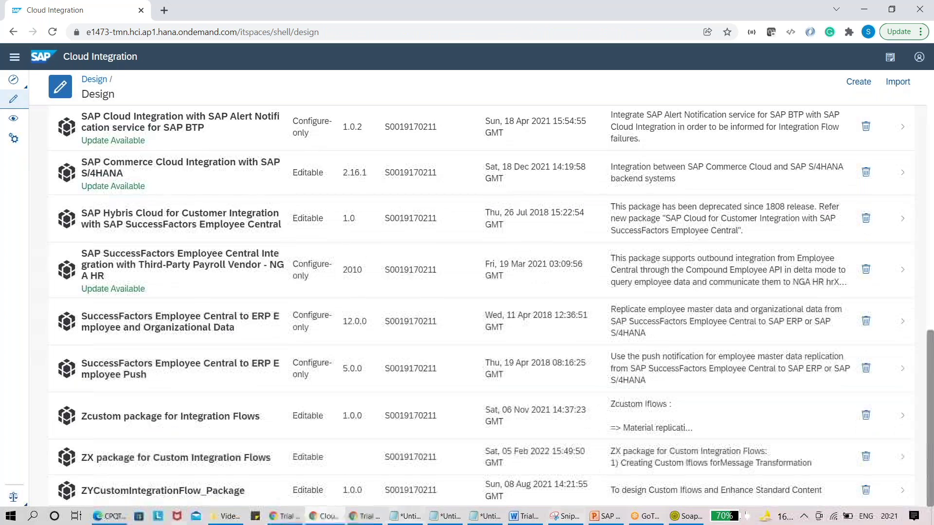
{"action": "left_click", "coordinate": [494, 457]}
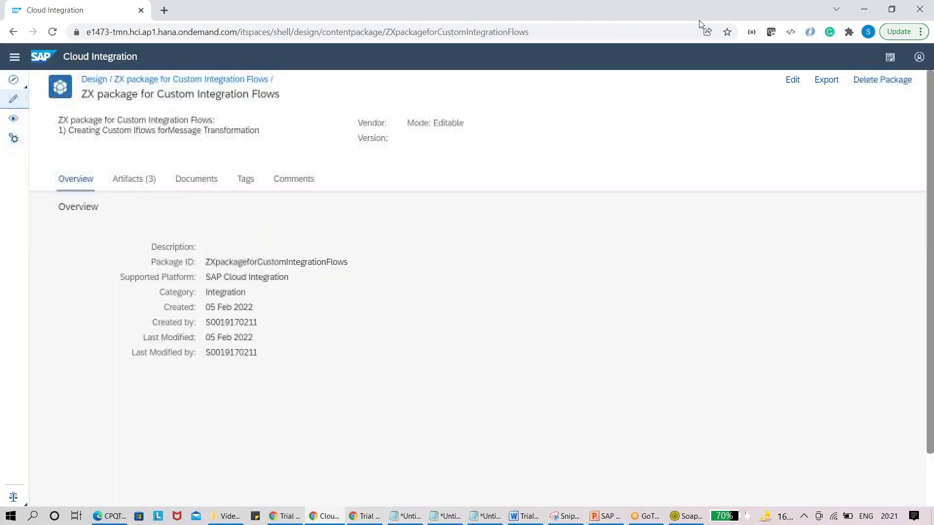
Step: Launch Postman through Windows search with 'pos'
{"action": "left_click", "coordinate": [138, 179]}
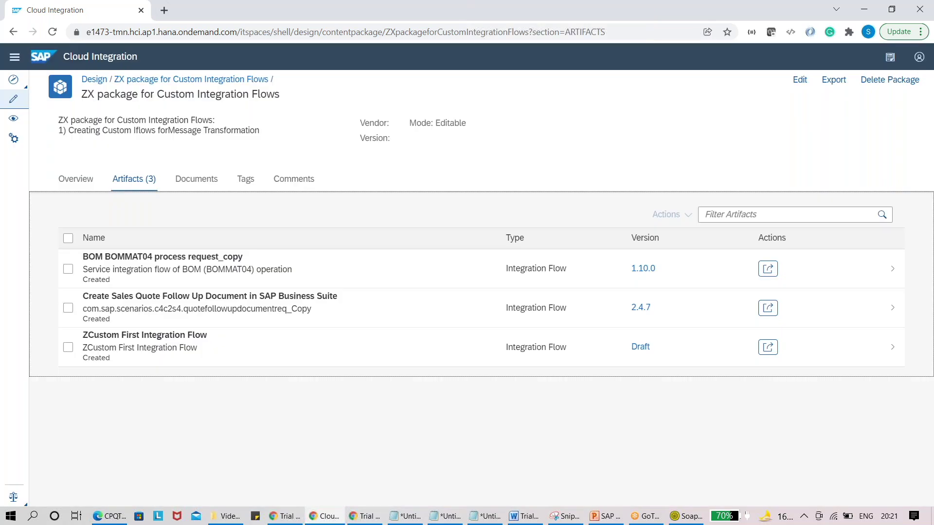
{"action": "type", "text": "pos"}
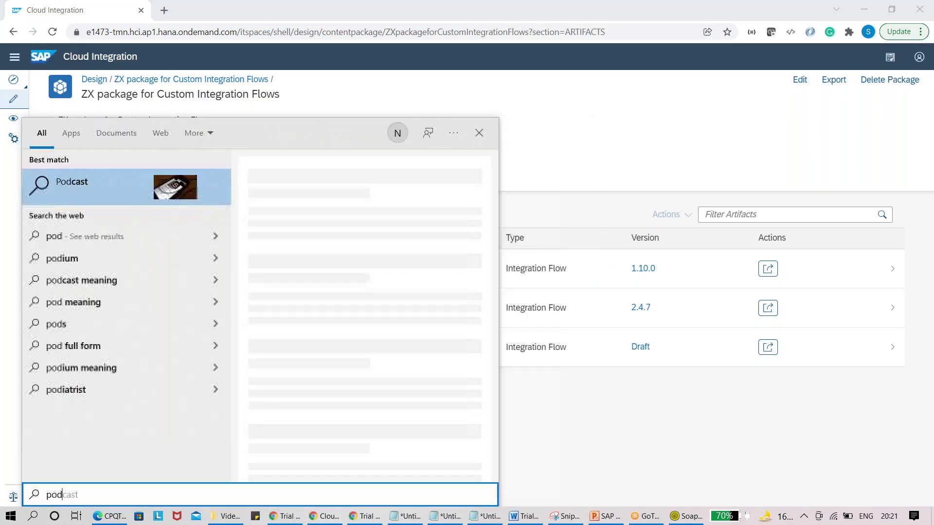
{"action": "key", "text": "Return"}
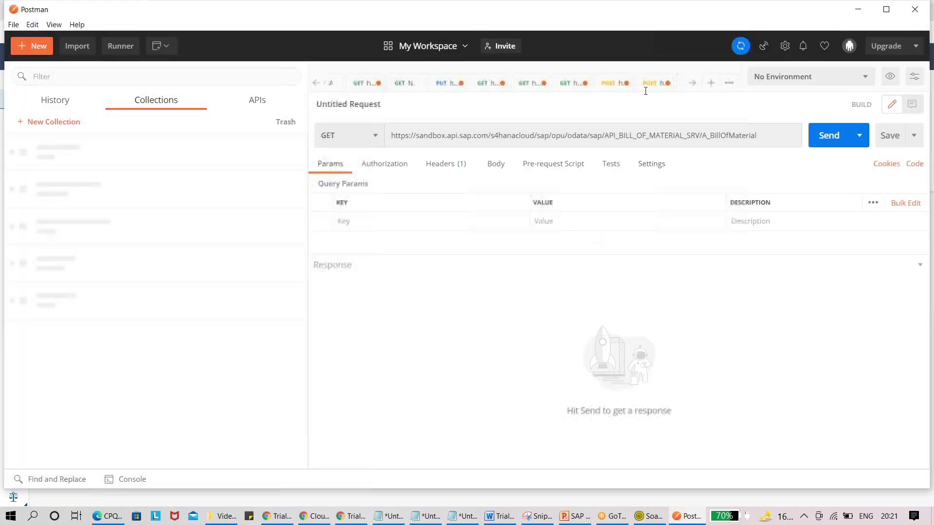
Step: Open the POST request to postrequest in Postman and dismiss the update notice
{"action": "left_click", "coordinate": [616, 83]}
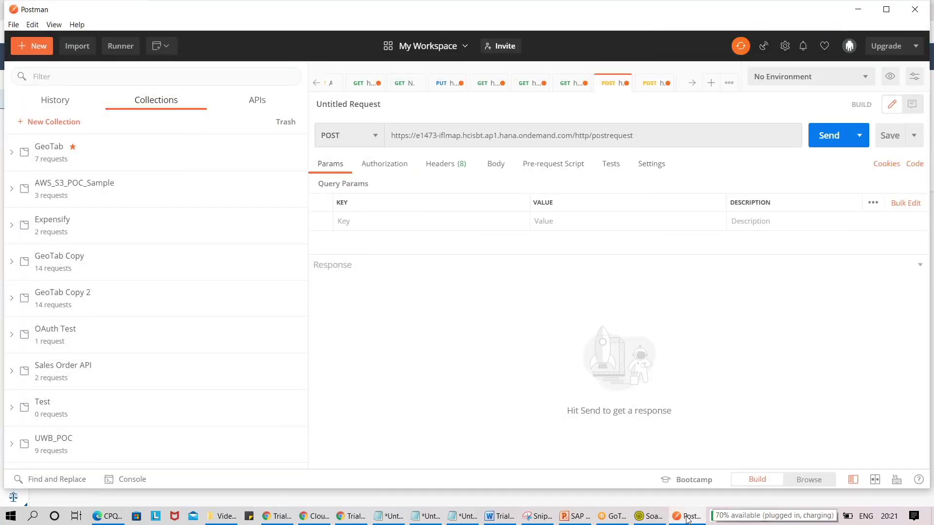
{"action": "left_click", "coordinate": [650, 516]}
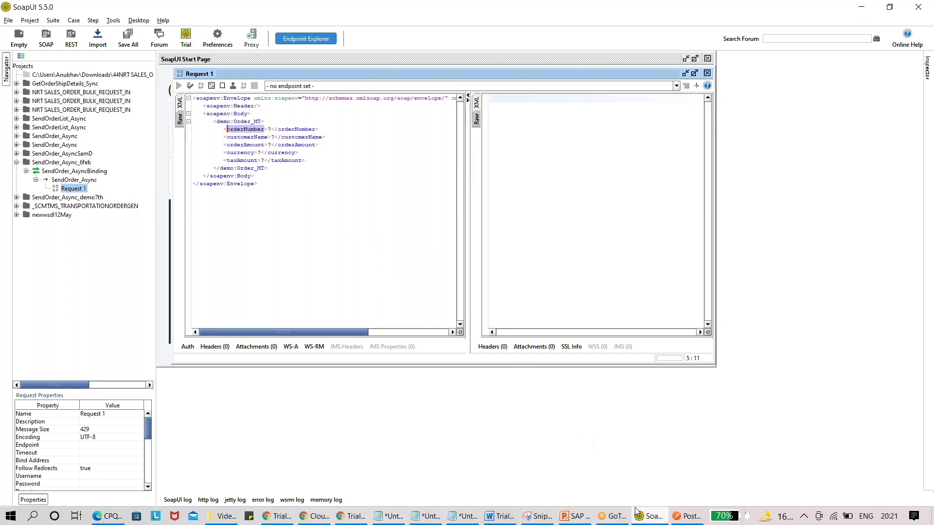
{"action": "left_click", "coordinate": [690, 517]}
{"action": "left_click", "coordinate": [652, 517]}
{"action": "left_click", "coordinate": [688, 516]}
{"action": "left_click", "coordinate": [673, 111]}
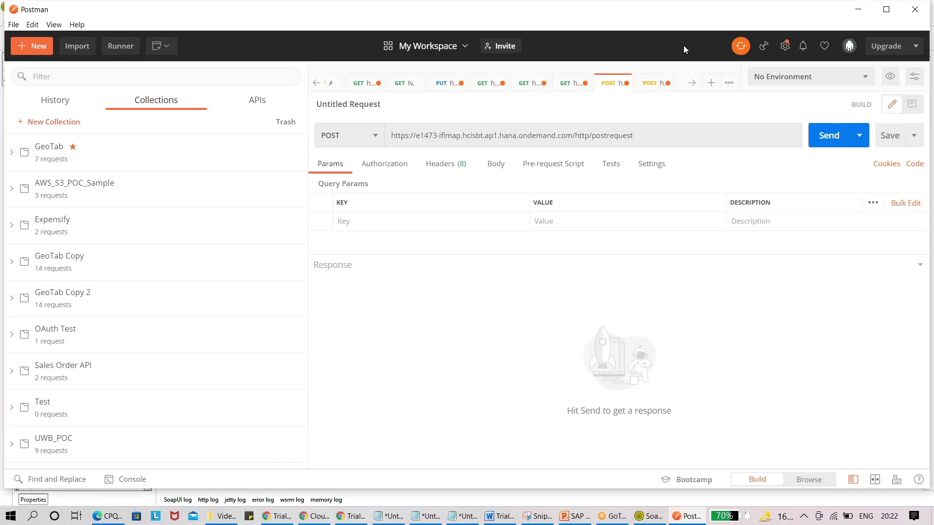
Step: Bring the Cloud Integration browser window back to the front
{"action": "key", "text": "alt+Tab"}
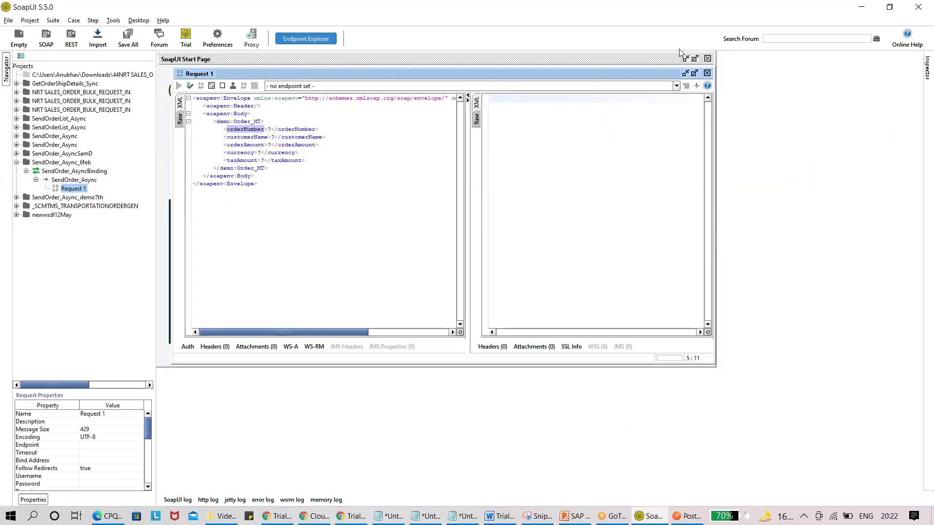
{"action": "left_click", "coordinate": [352, 517]}
{"action": "left_click", "coordinate": [351, 518]}
{"action": "left_click", "coordinate": [330, 519]}
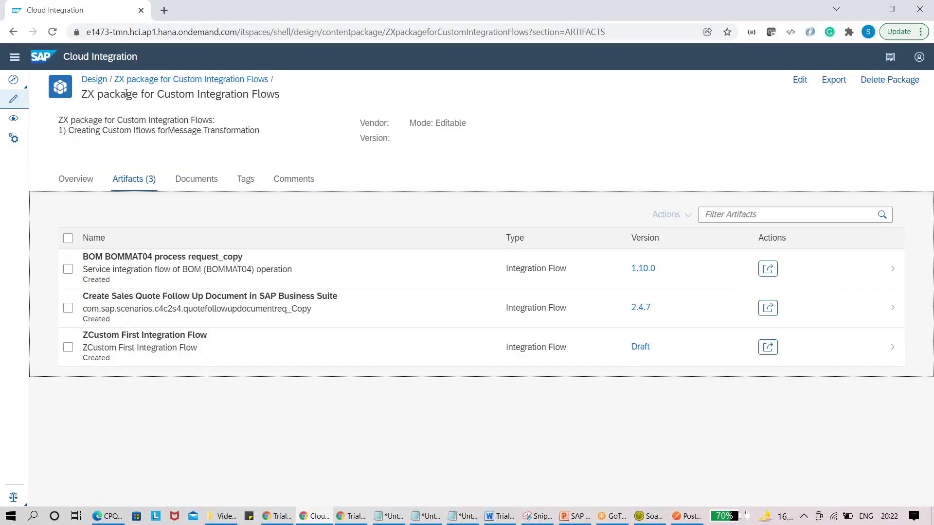
Step: Open ZCustom First Integration Flow in edit mode and expand Content Modifier 1's properties
{"action": "left_click", "coordinate": [124, 339]}
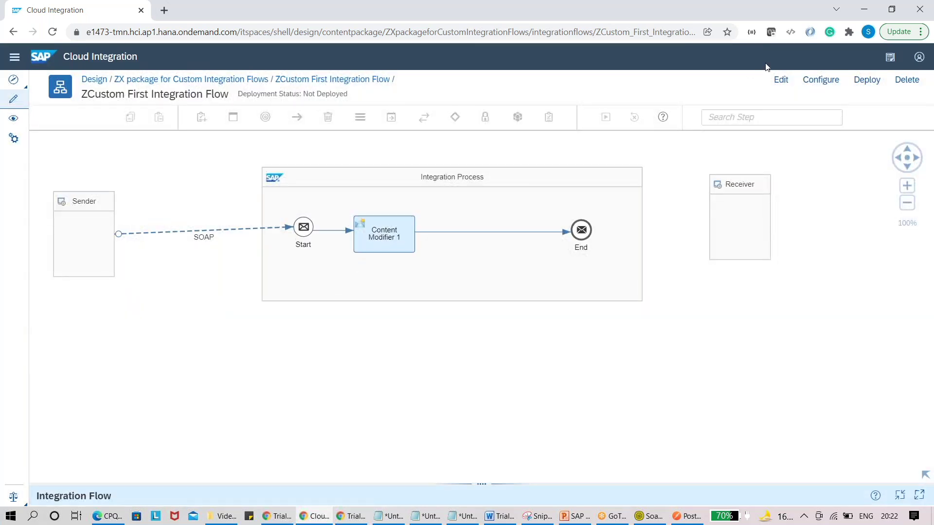
{"action": "left_click", "coordinate": [781, 79]}
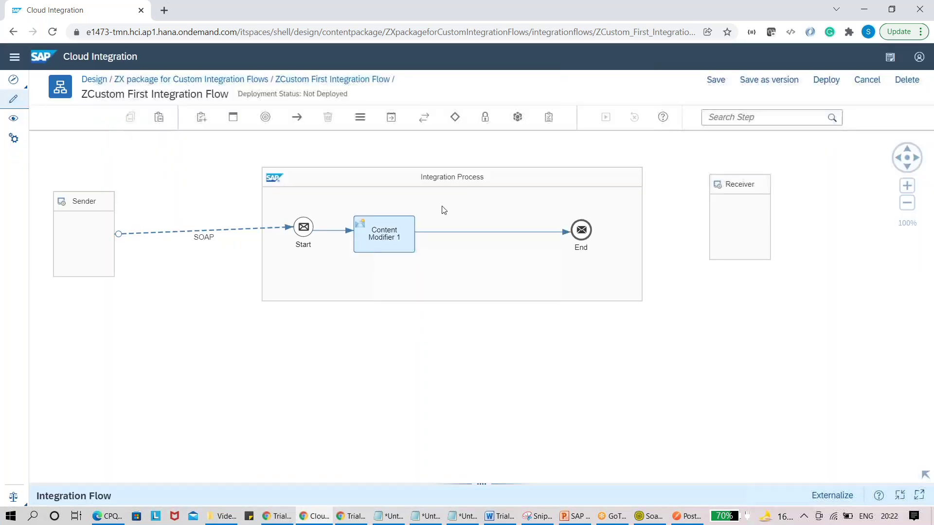
{"action": "left_click", "coordinate": [397, 236]}
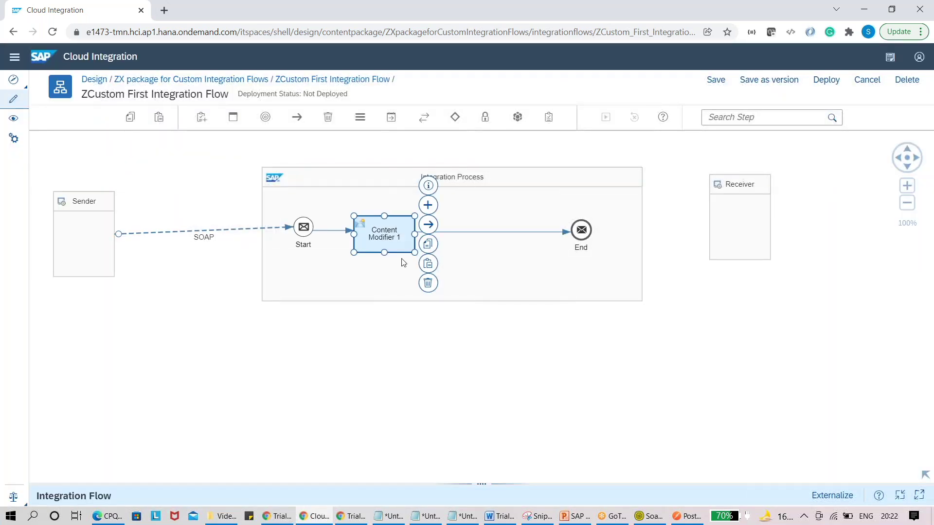
{"action": "left_click", "coordinate": [475, 485]}
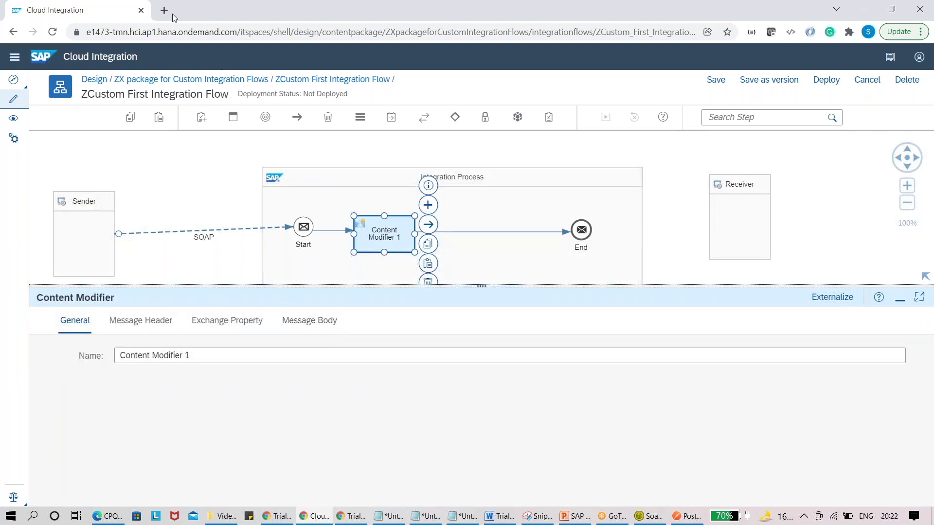
Step: Open the C4HANA shortcut and another new browser tab, then close both extra tabs
{"action": "left_click", "coordinate": [164, 10]}
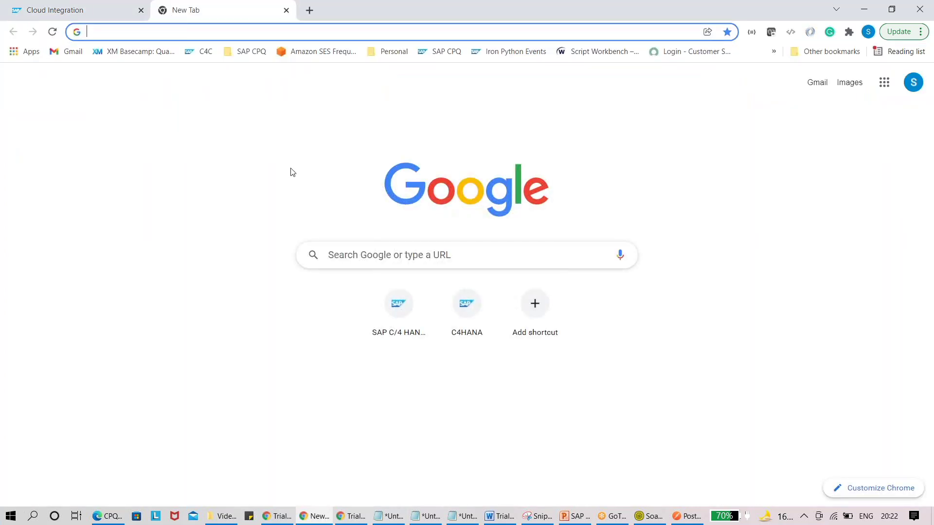
{"action": "left_click", "coordinate": [467, 311]}
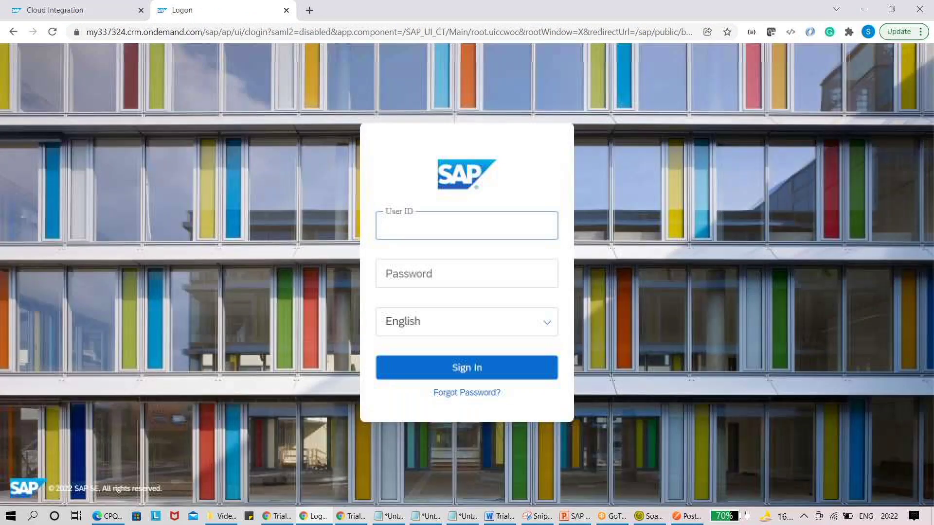
{"action": "left_click", "coordinate": [310, 12]}
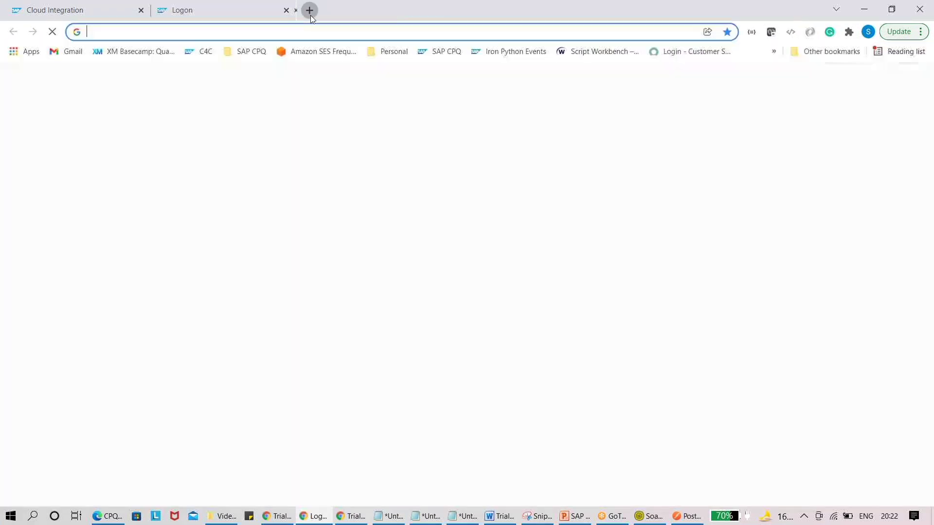
{"action": "type", "text": "o"}
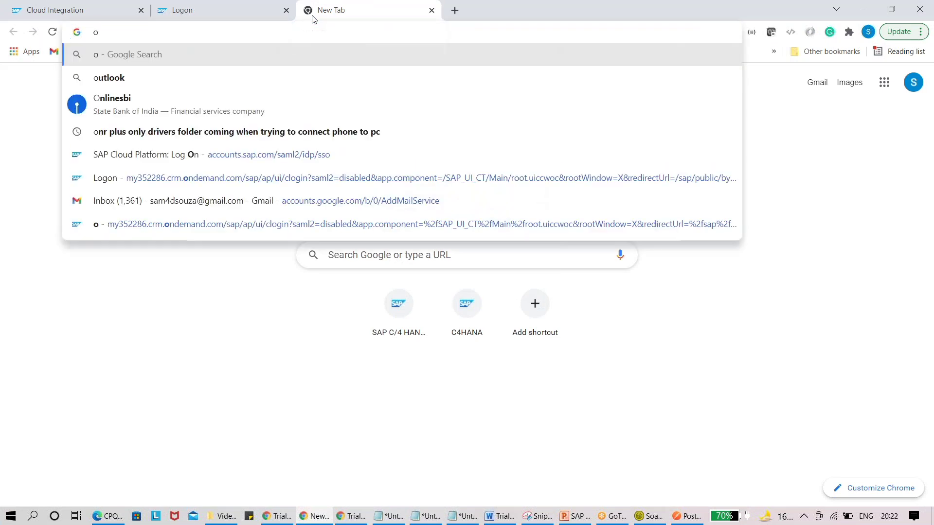
{"action": "key", "text": "BackSpace"}
{"action": "type", "text": "oda"}
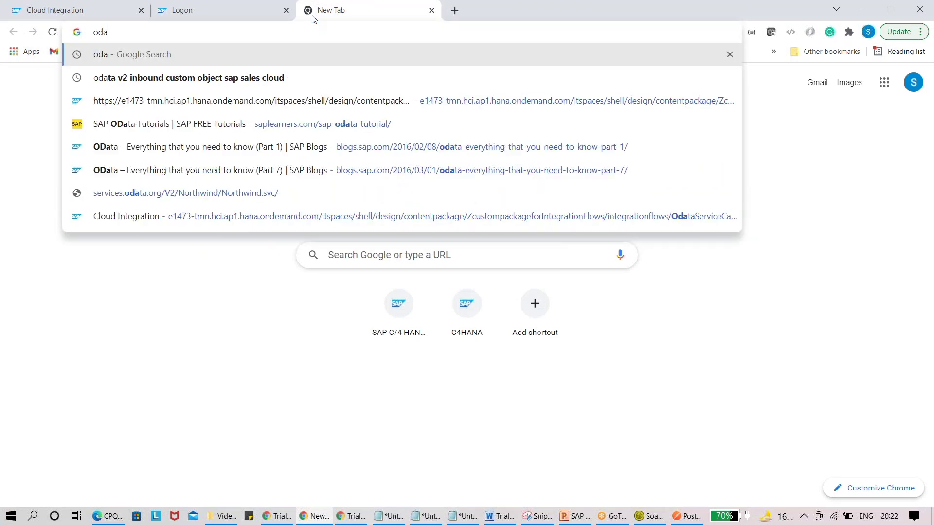
{"action": "left_click", "coordinate": [287, 12]}
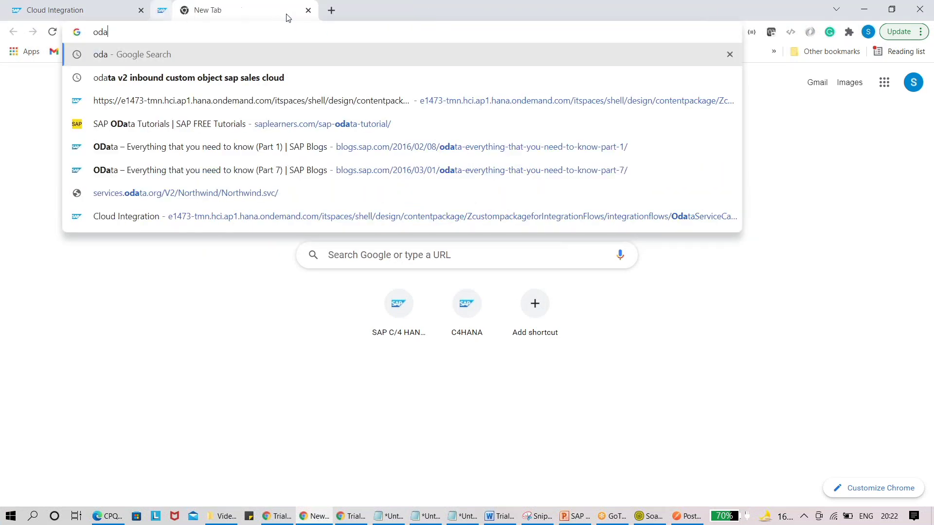
{"action": "left_click", "coordinate": [286, 11]}
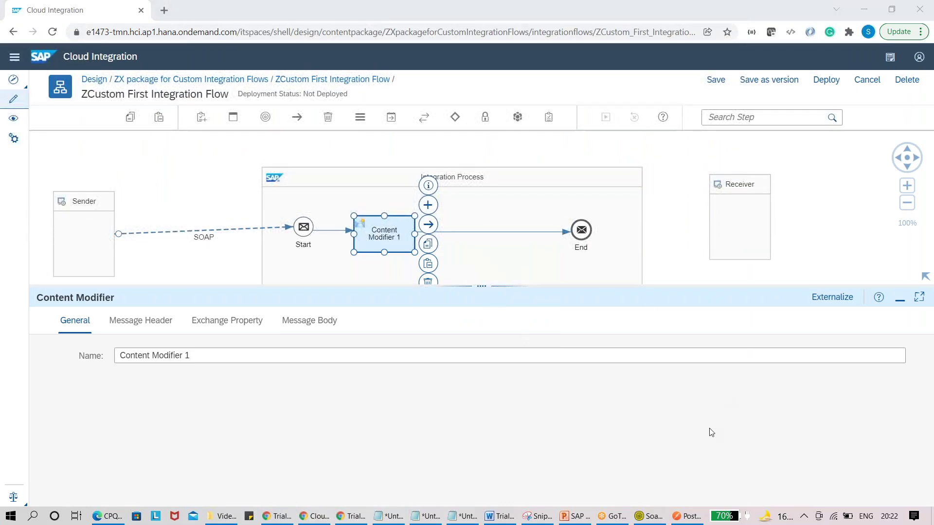
Step: Select the entire Order_MT SOAP envelope in SoapUI's Request 1 XML editor
{"action": "left_click", "coordinate": [668, 521]}
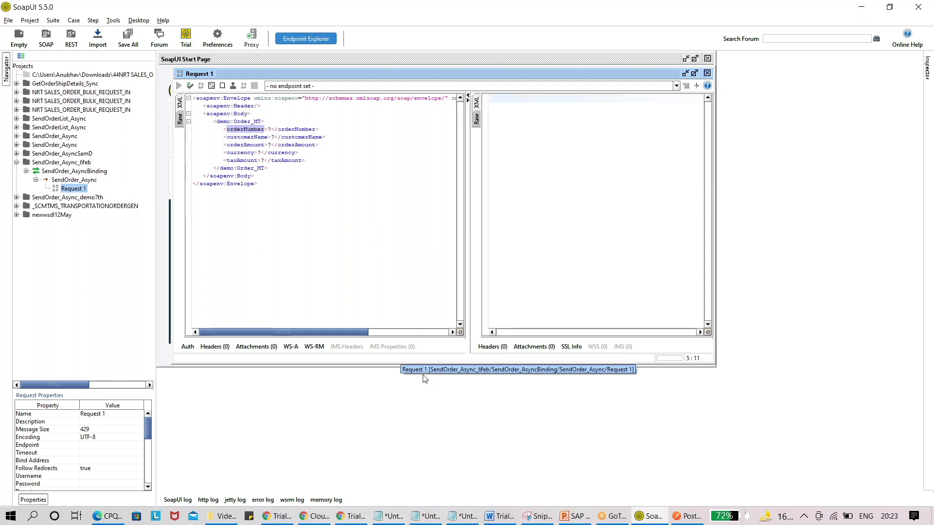
{"action": "left_click", "coordinate": [691, 519]}
{"action": "left_click", "coordinate": [652, 517]}
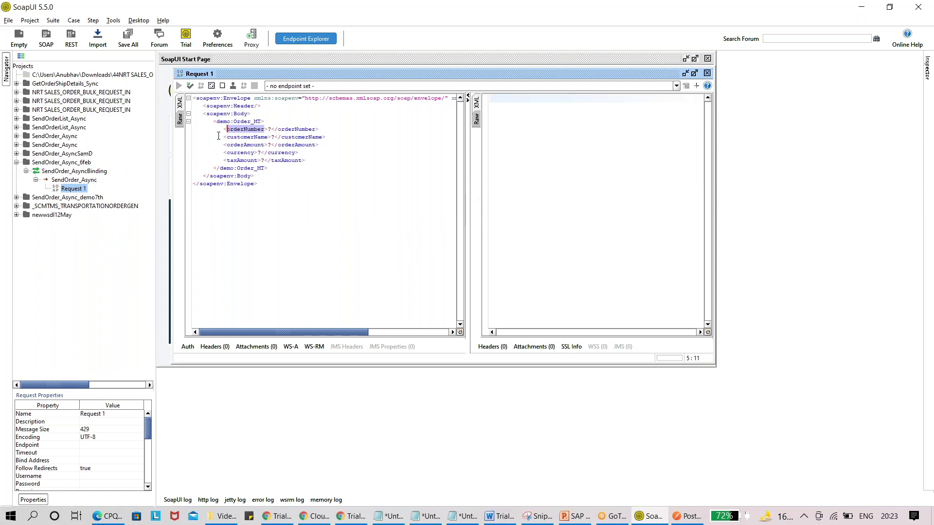
{"action": "left_click_drag", "start_coordinate": [272, 185], "coordinate": [195, 99]}
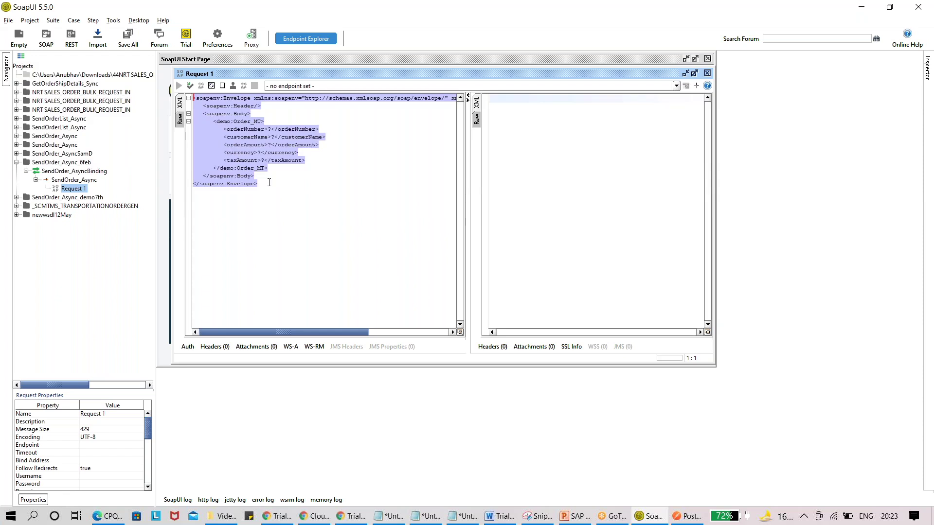
{"action": "left_click", "coordinate": [275, 190]}
{"action": "left_click_drag", "start_coordinate": [273, 190], "coordinate": [194, 99]}
Step: Return to the browser and display Content Modifier 1's OrderNumber header from XPath //orderNumber
{"action": "key", "text": "alt+Tab"}
{"action": "key", "text": "alt+Tab"}
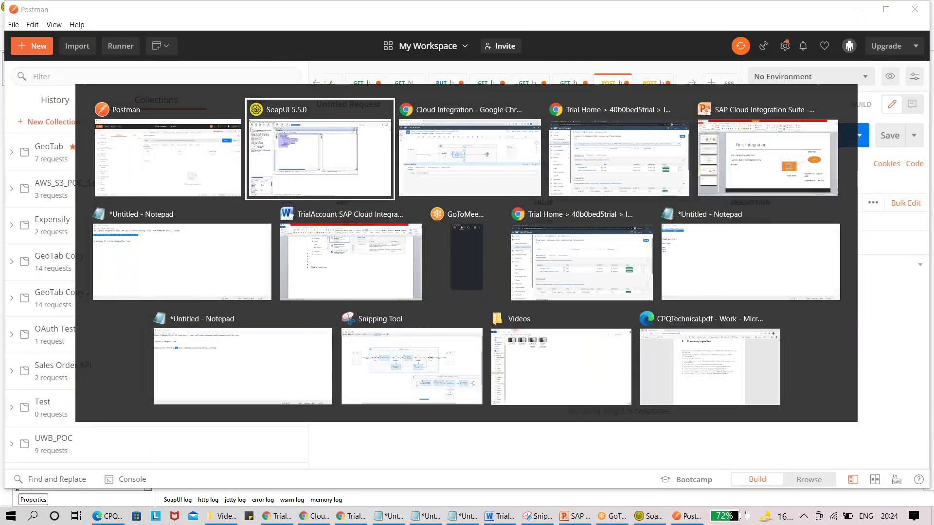
{"action": "key", "text": "alt+Tab"}
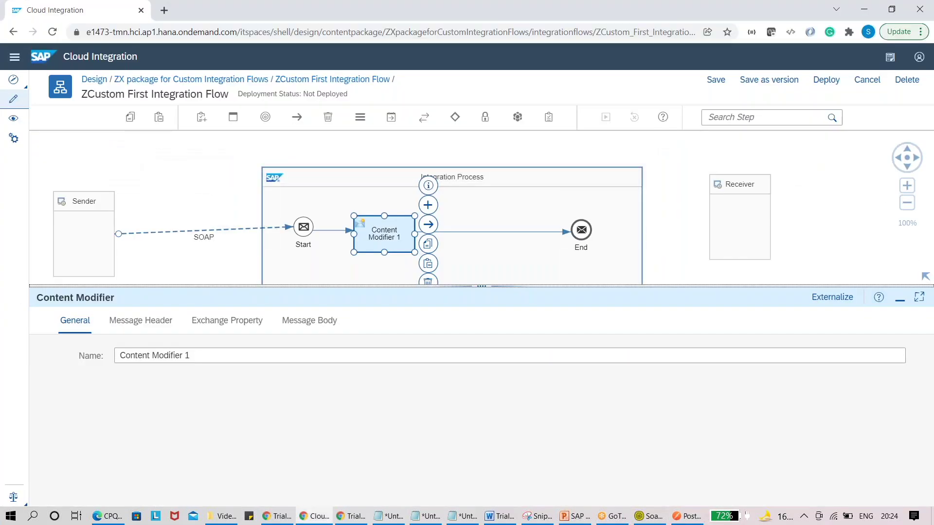
{"action": "left_click", "coordinate": [166, 320]}
{"action": "left_click", "coordinate": [227, 321]}
{"action": "left_click", "coordinate": [148, 321]}
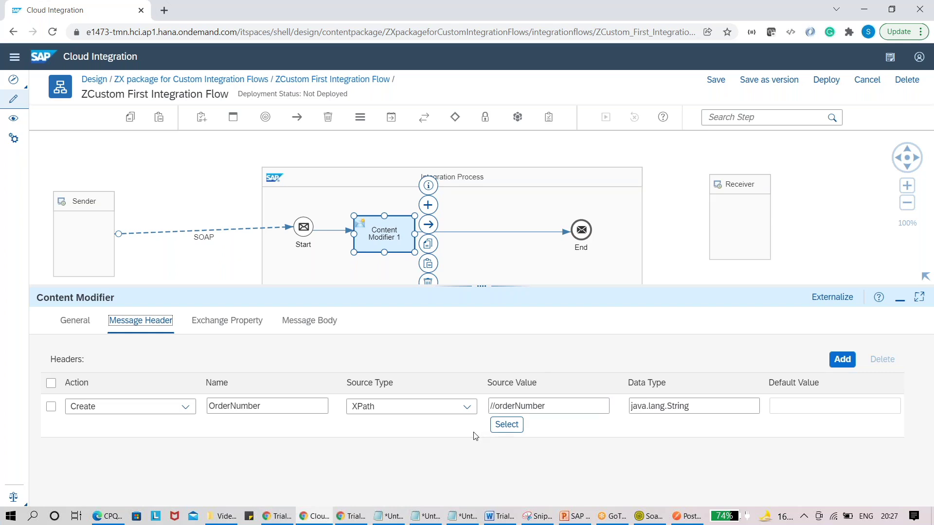
Step: Check the header's Source Type options but keep XPath, then show ZCustom First Integration Flow's general properties
{"action": "left_click", "coordinate": [468, 408]}
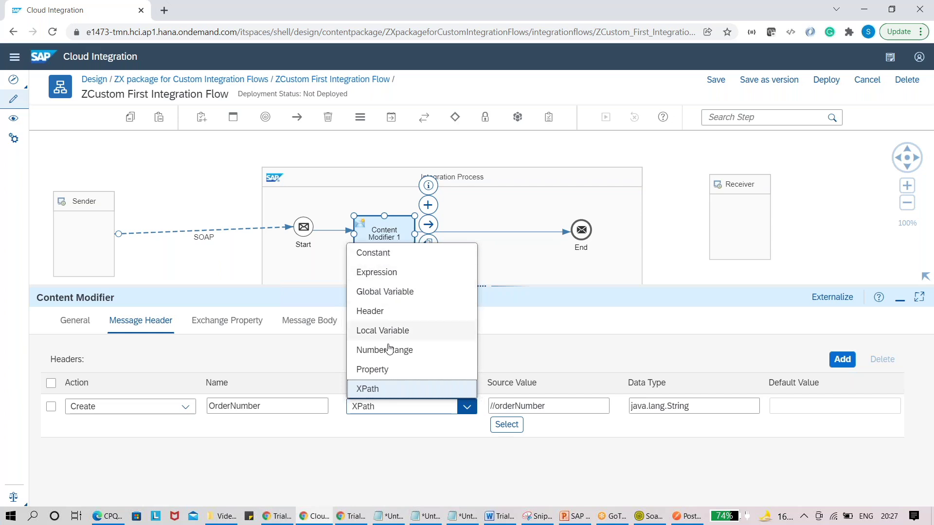
{"action": "left_click", "coordinate": [414, 438]}
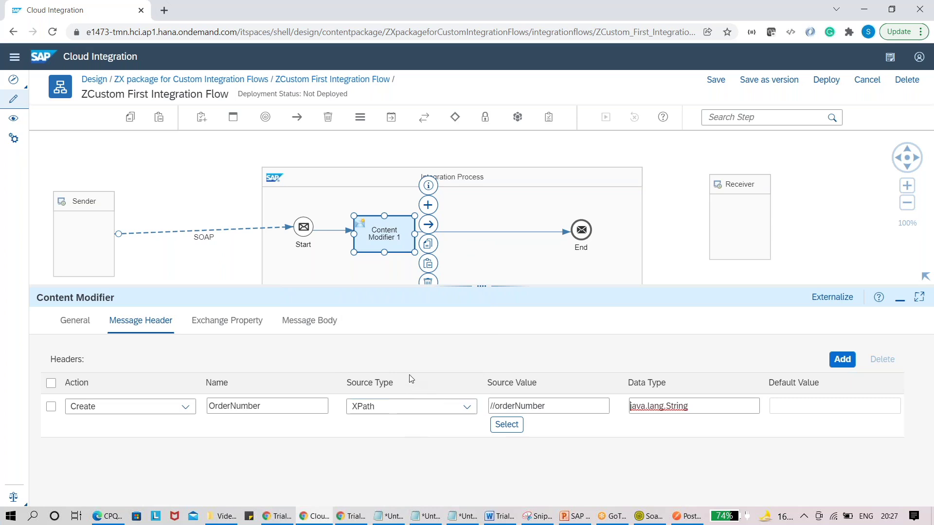
{"action": "left_click", "coordinate": [394, 412]}
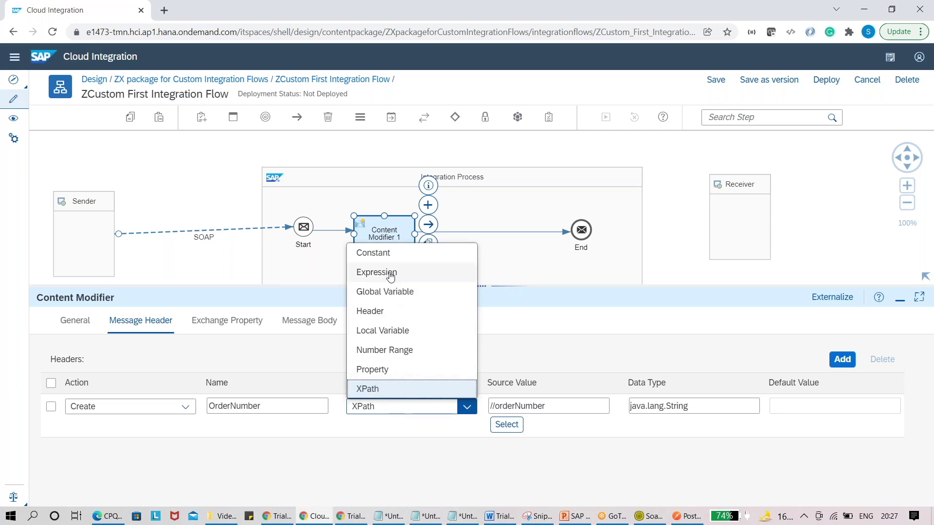
{"action": "left_click", "coordinate": [406, 442]}
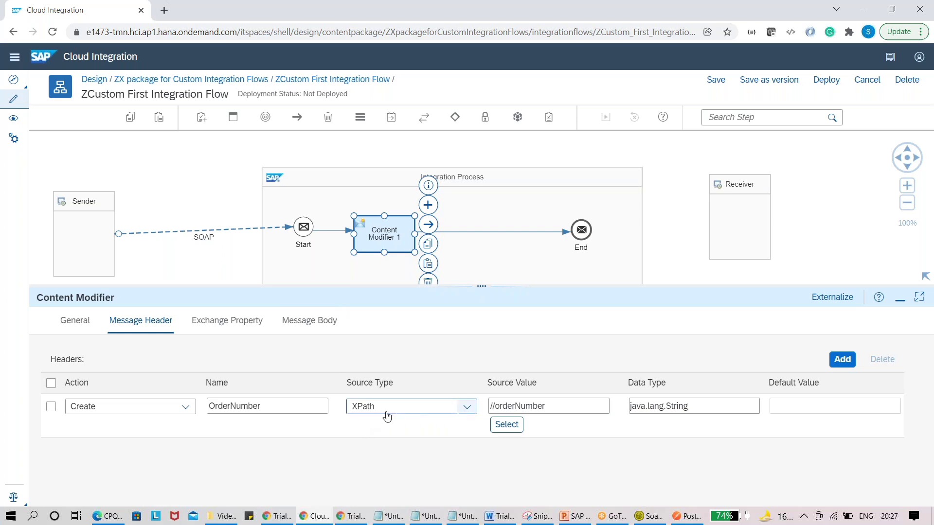
{"action": "left_click", "coordinate": [459, 409]}
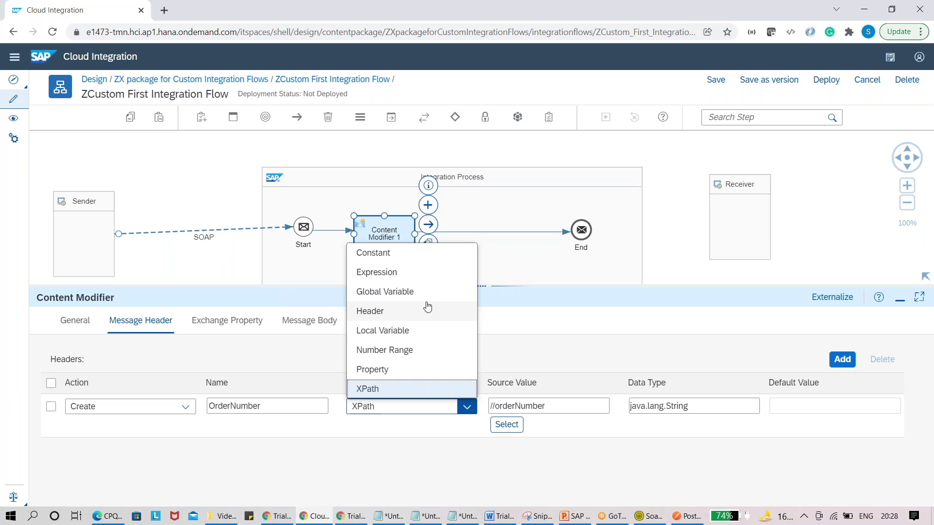
{"action": "left_click", "coordinate": [553, 325]}
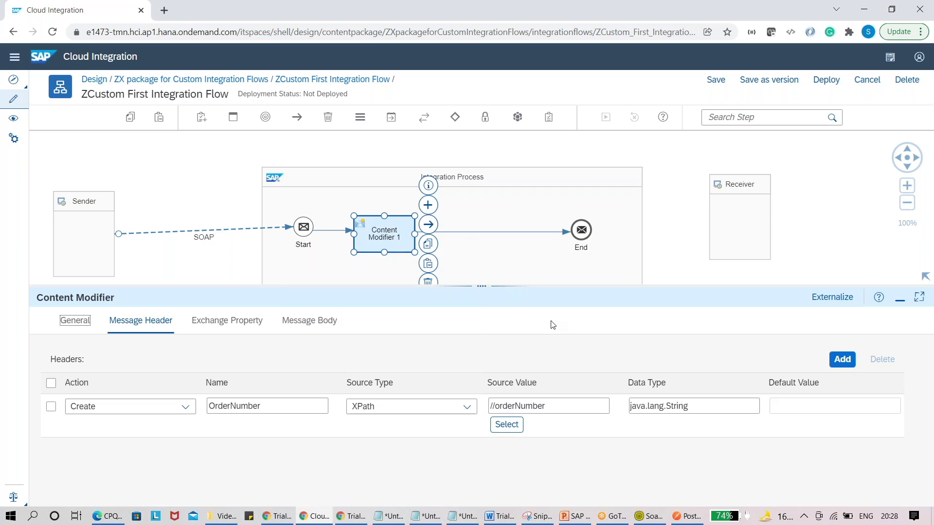
{"action": "left_click", "coordinate": [521, 159]}
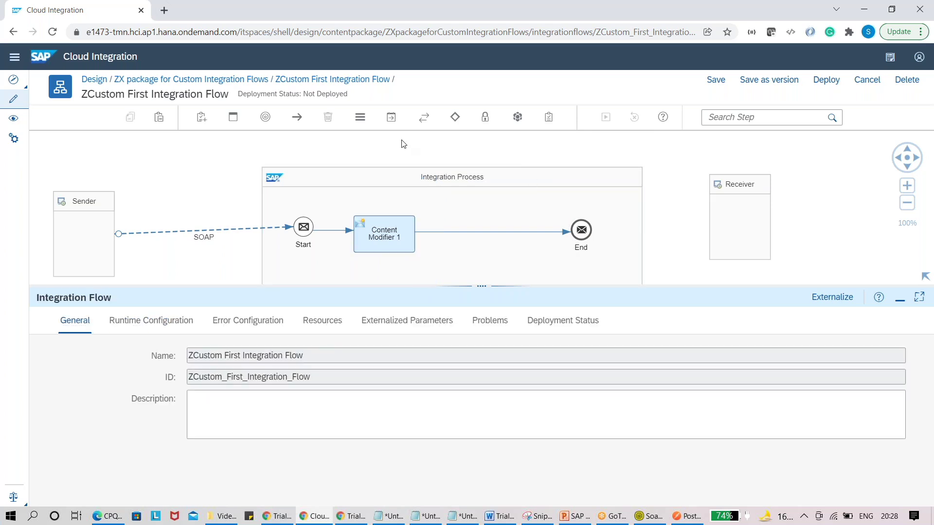
Step: Look over the palette's Mapping step types without adding one, then open a new Chrome tab
{"action": "left_click", "coordinate": [360, 119]}
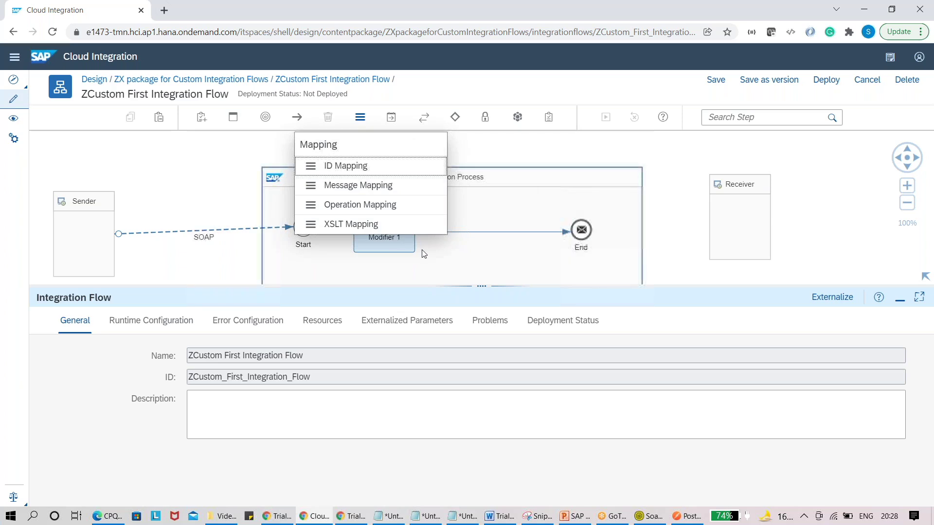
{"action": "left_click", "coordinate": [495, 153]}
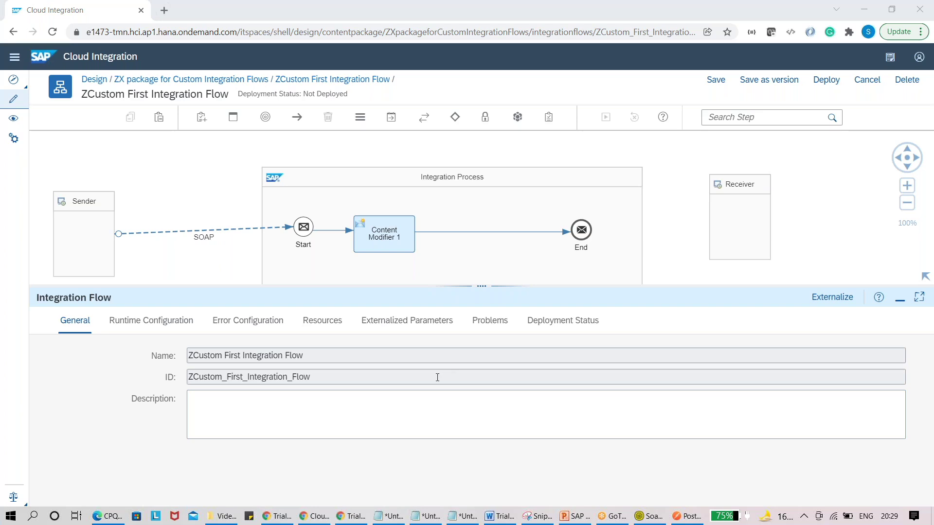
{"action": "left_click", "coordinate": [165, 10]}
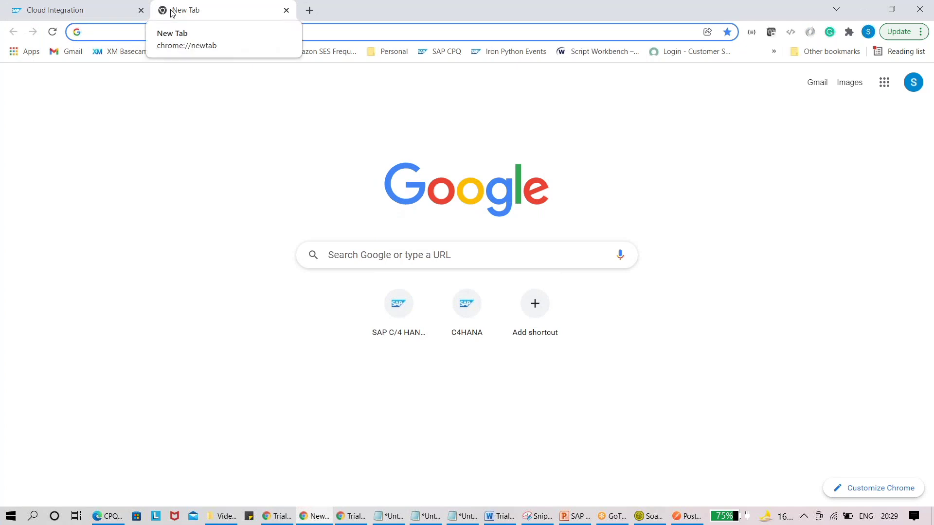
Step: Search Google for 'apache camel integration framework' via the address-bar suggestion
{"action": "type", "text": "apche"}
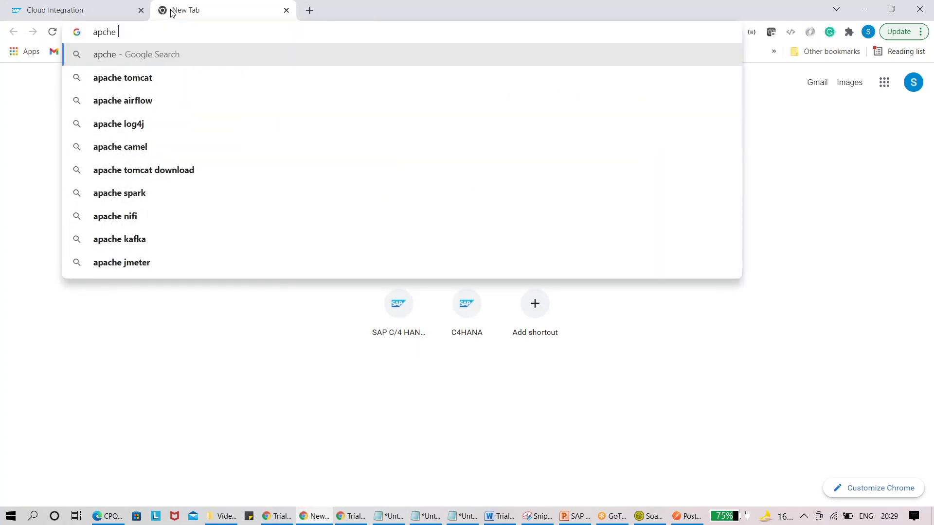
{"action": "key", "text": "BackSpace"}
{"action": "key", "text": "BackSpace"}
{"action": "key", "text": "BackSpace"}
{"action": "type", "text": "ache"}
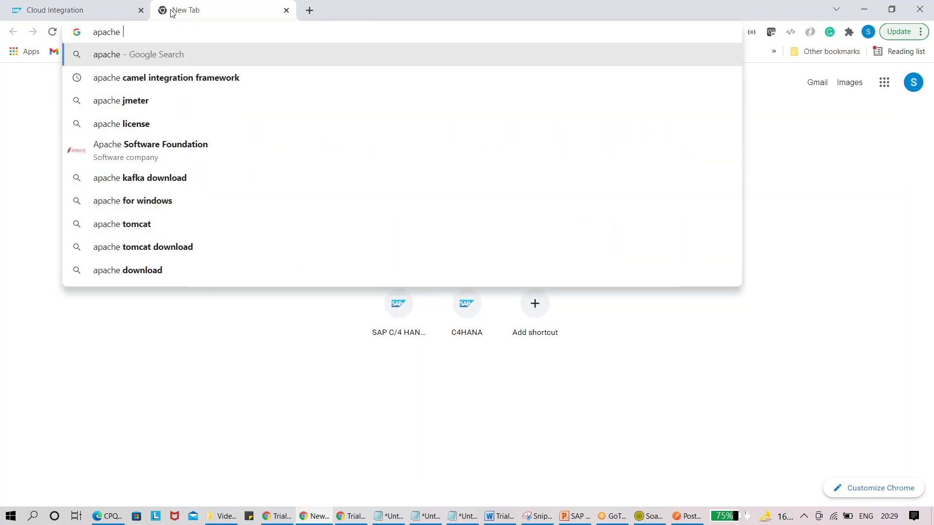
{"action": "key", "text": "Down"}
{"action": "key", "text": "Return"}
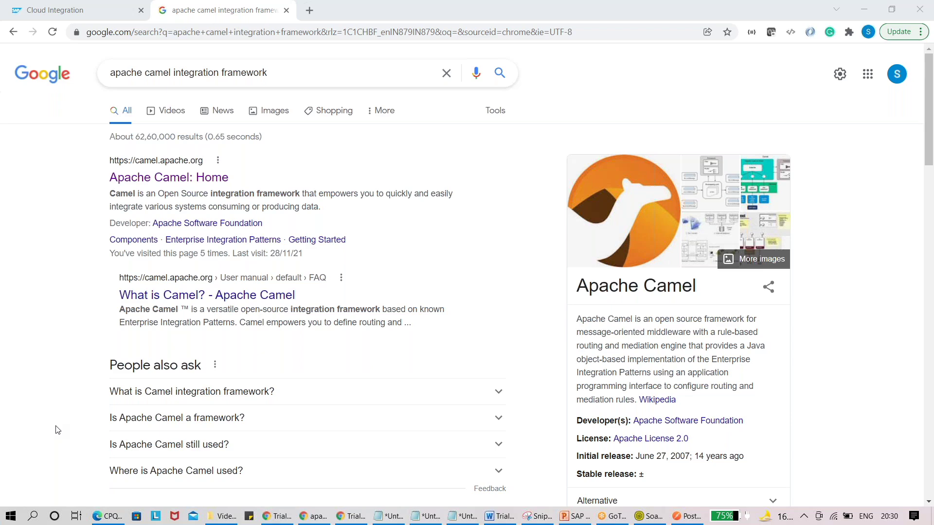
Step: Close the search tab, show Content Modifier 1's OrderNumber header (XPath //orderNumber), then switch to SoapUI
{"action": "left_click", "coordinate": [286, 10]}
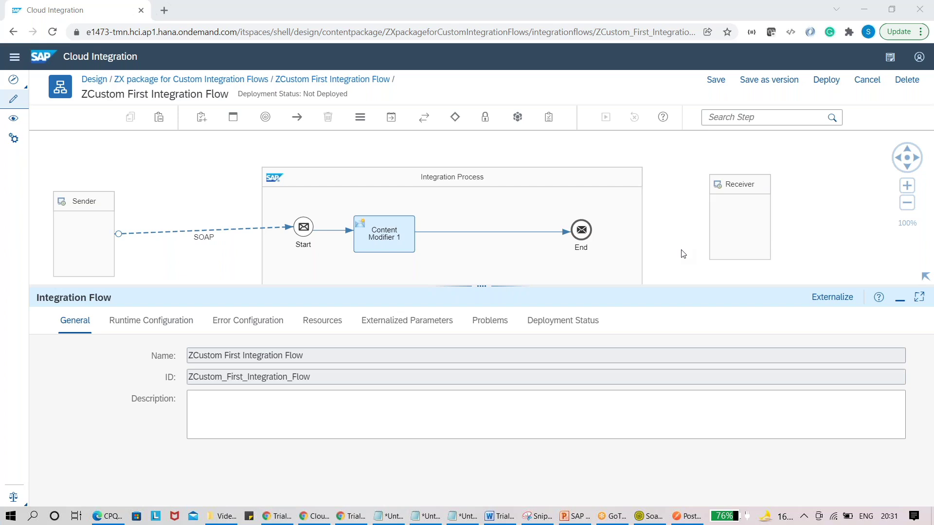
{"action": "left_click", "coordinate": [381, 219]}
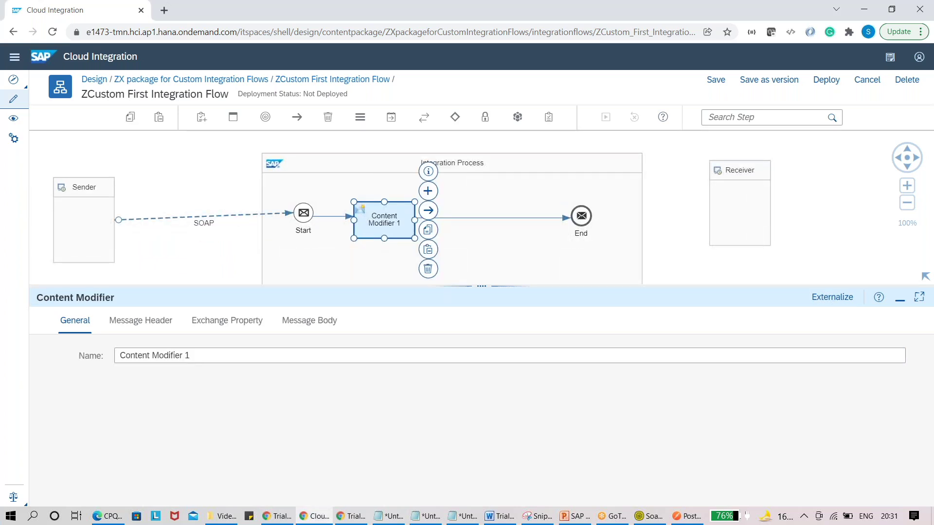
{"action": "left_click", "coordinate": [158, 321]}
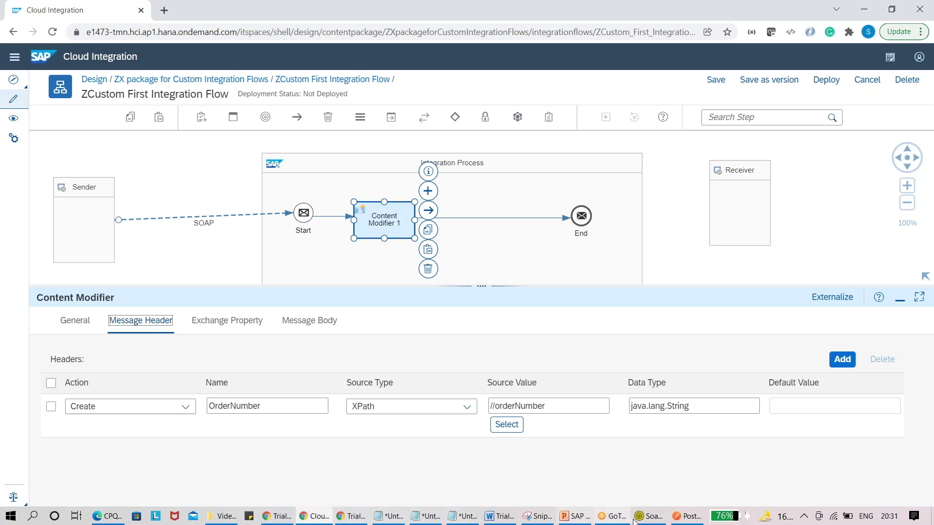
{"action": "left_click", "coordinate": [648, 515]}
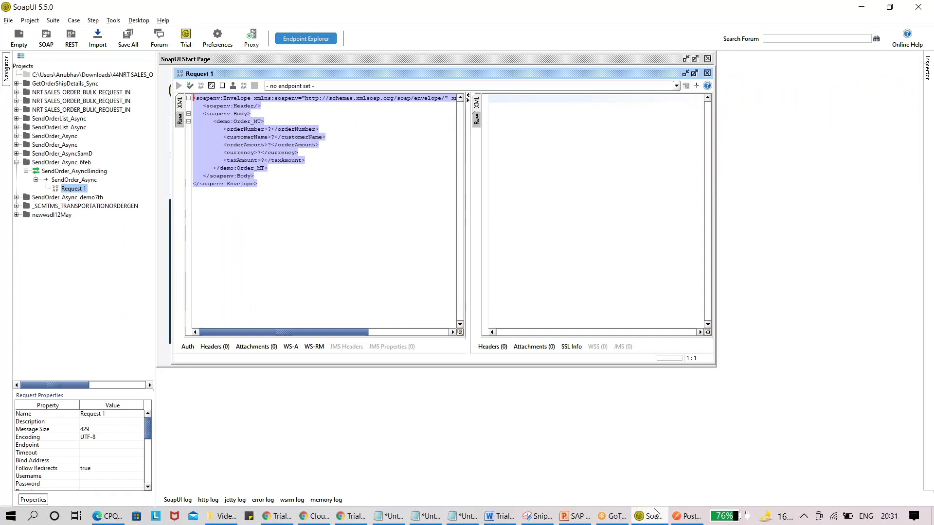
Step: Open the Request AMPAREX Create sample under NRT SALES_ORDER_BULK_REQUEST_IN's SalesOrderBulkRequest_In operation
{"action": "left_click", "coordinate": [16, 92]}
{"action": "left_click", "coordinate": [26, 110]}
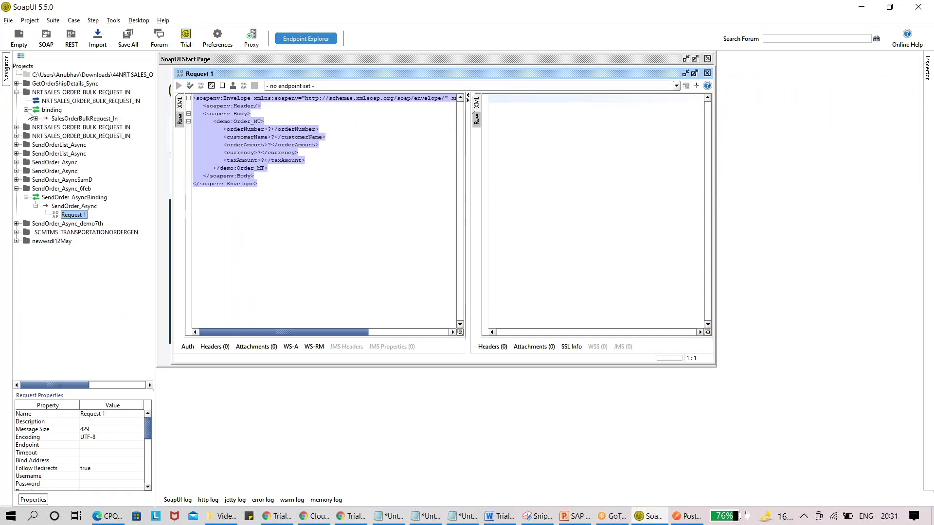
{"action": "left_click", "coordinate": [35, 119]}
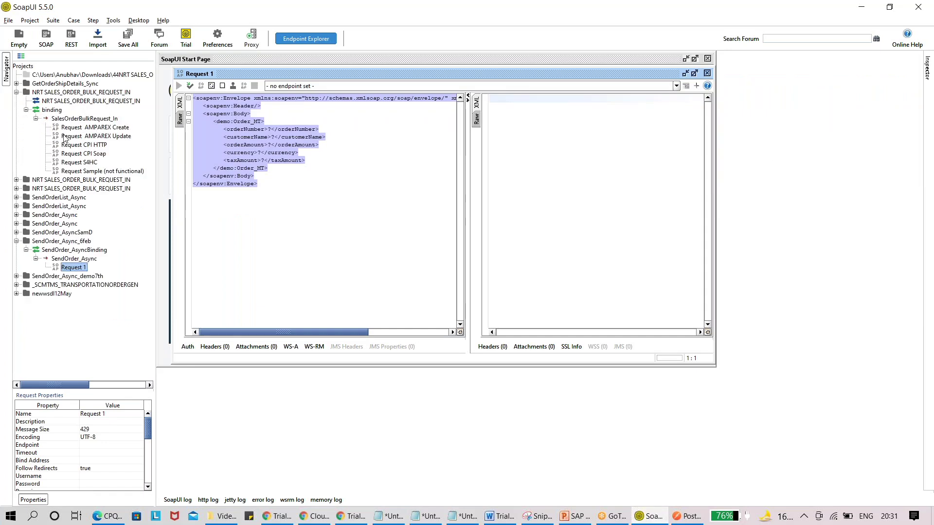
{"action": "left_click", "coordinate": [96, 120]}
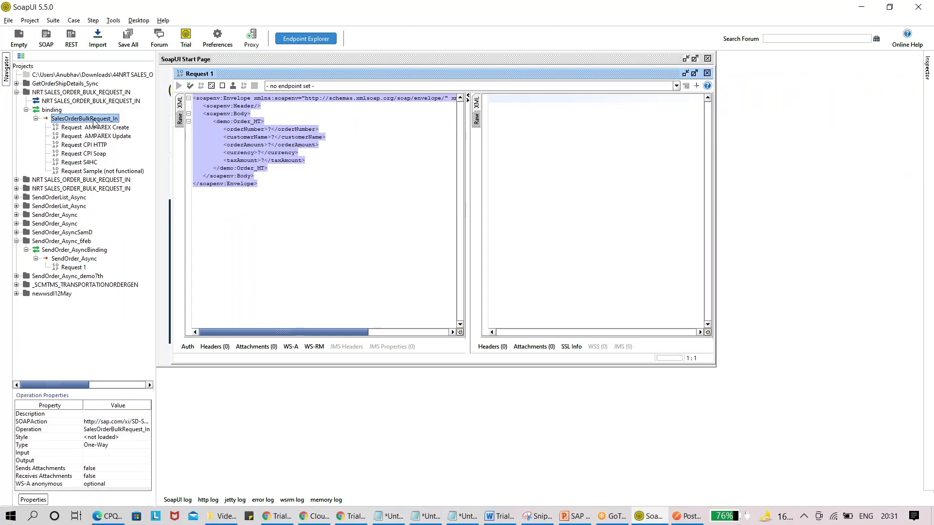
{"action": "double_click", "coordinate": [98, 127]}
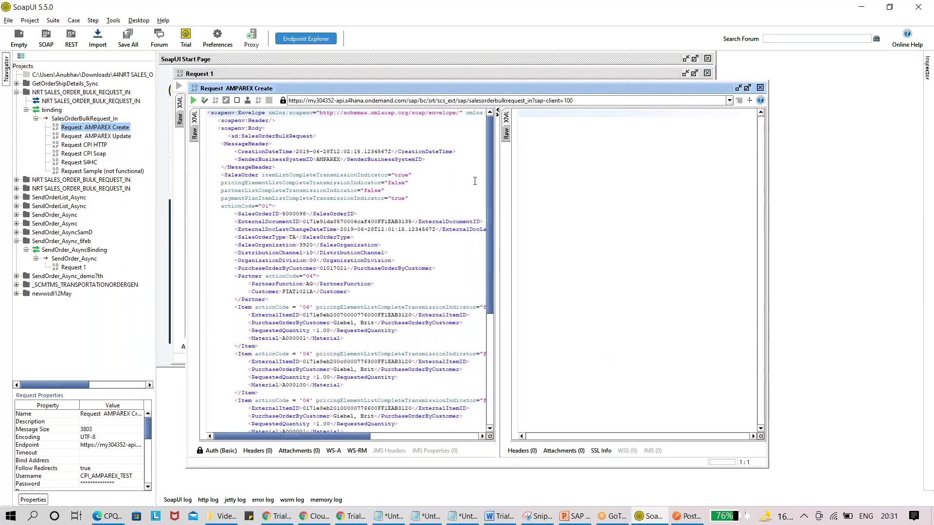
{"action": "mouse_move", "coordinate": [492, 170]}
{"action": "left_mouse_down"}
{"action": "mouse_move", "coordinate": [490, 214]}
{"action": "mouse_move", "coordinate": [488, 165]}
{"action": "left_mouse_up"}
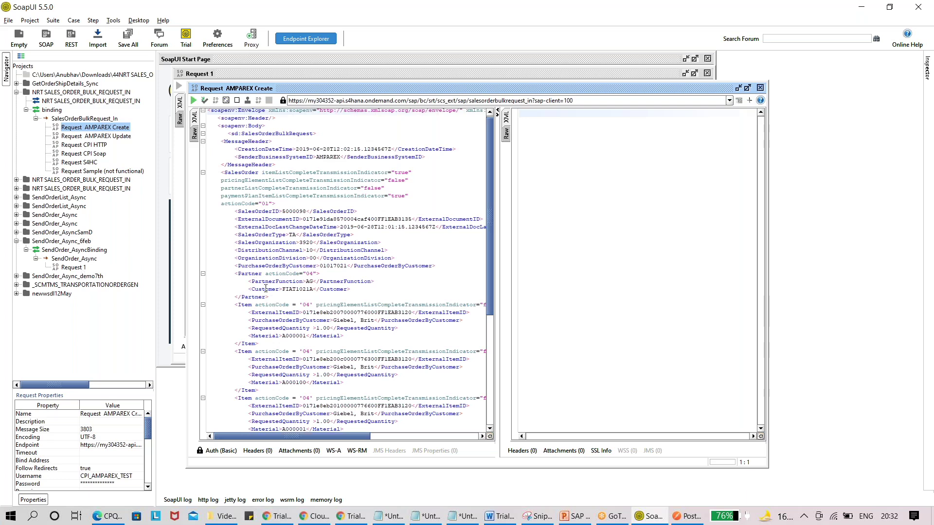
Step: Bring Request 1 back to the front, then show the PowerPoint 'First Integration' slide
{"action": "double_click", "coordinate": [73, 269]}
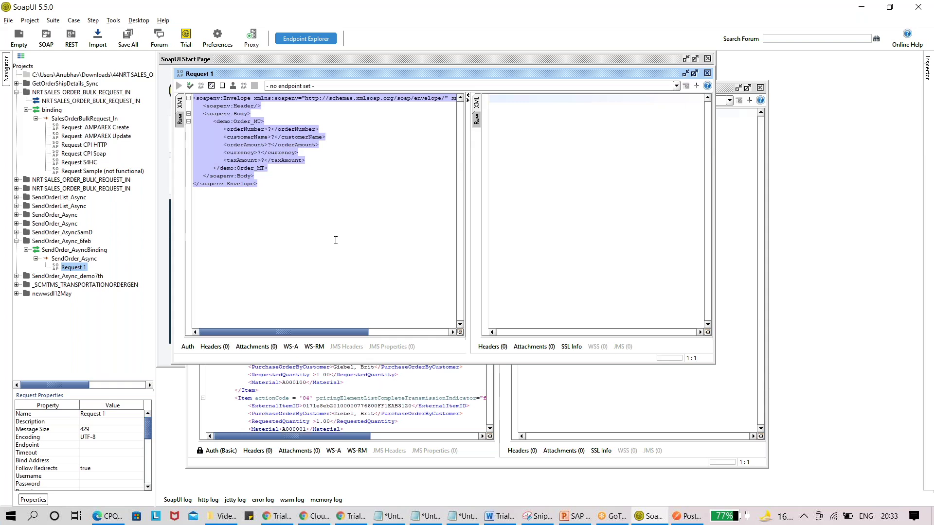
{"action": "key", "text": "alt+Tab"}
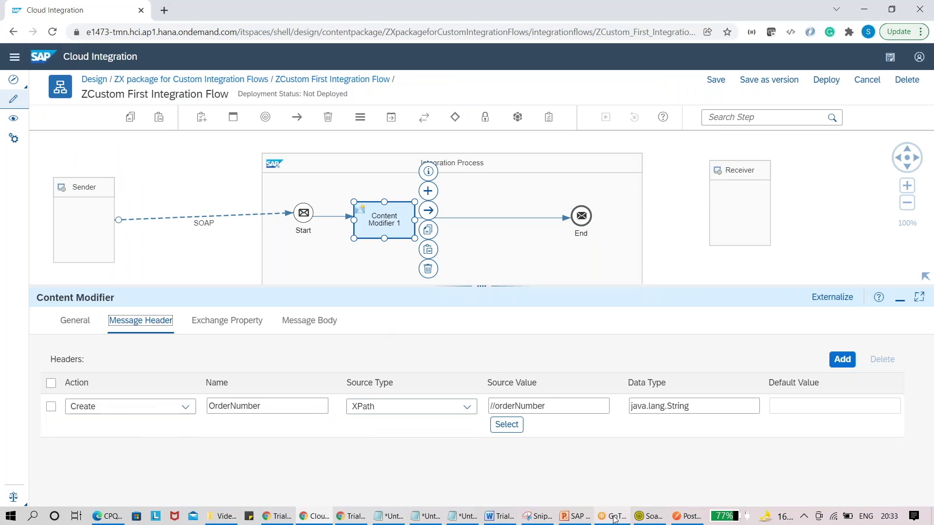
{"action": "left_click", "coordinate": [573, 517]}
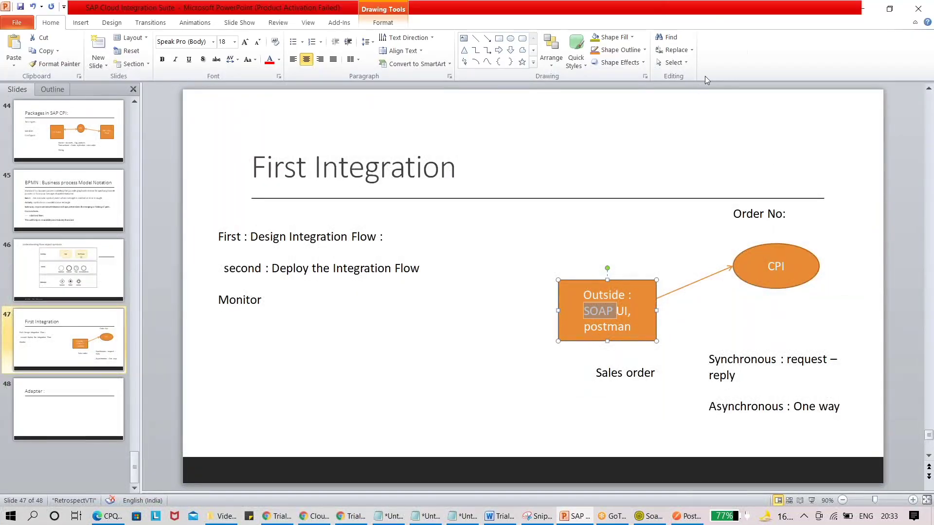
Step: Draw two small rectangles labelled M1 and M2, stacked above the Outside: SOAP UI, postman box
{"action": "left_click", "coordinate": [81, 23]}
{"action": "left_click", "coordinate": [154, 45]}
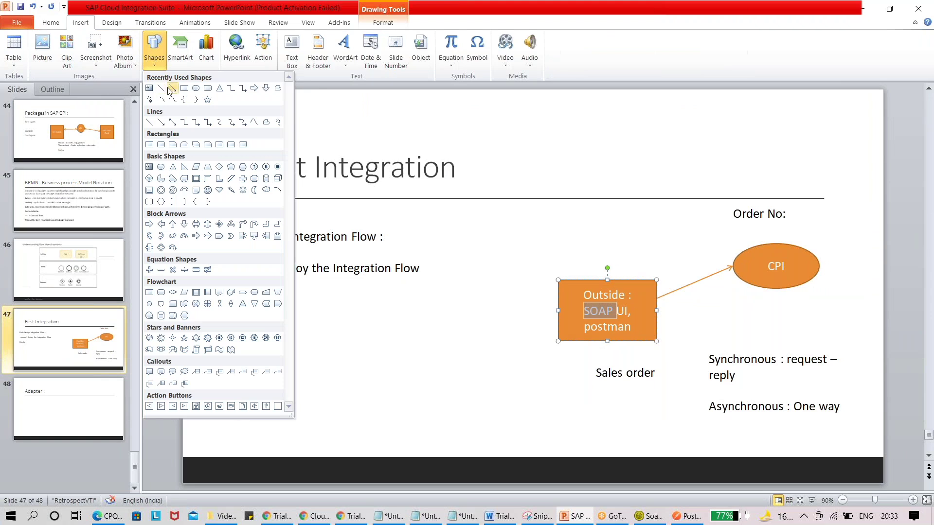
{"action": "left_click", "coordinate": [183, 90]}
{"action": "left_click_drag", "start_coordinate": [647, 249], "coordinate": [686, 262]}
{"action": "type", "text": "M1"}
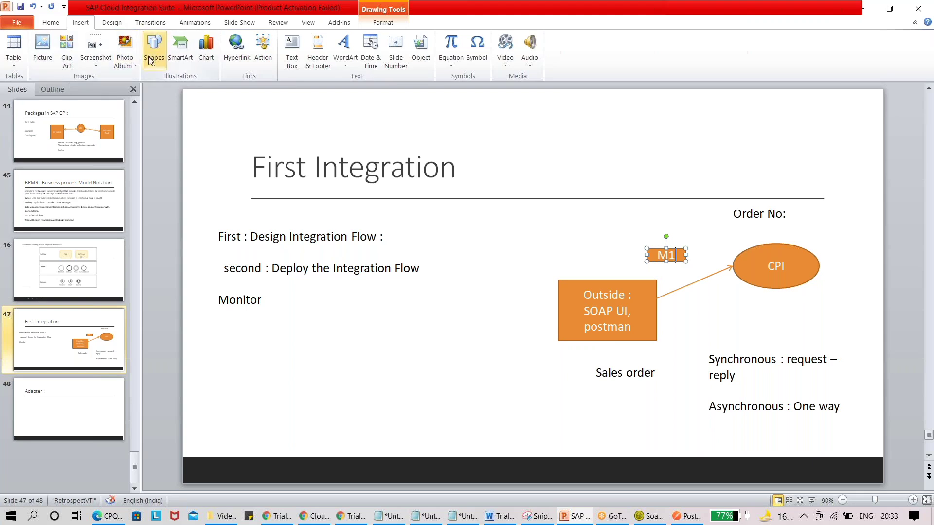
{"action": "left_click", "coordinate": [153, 49]}
{"action": "left_click", "coordinate": [183, 90]}
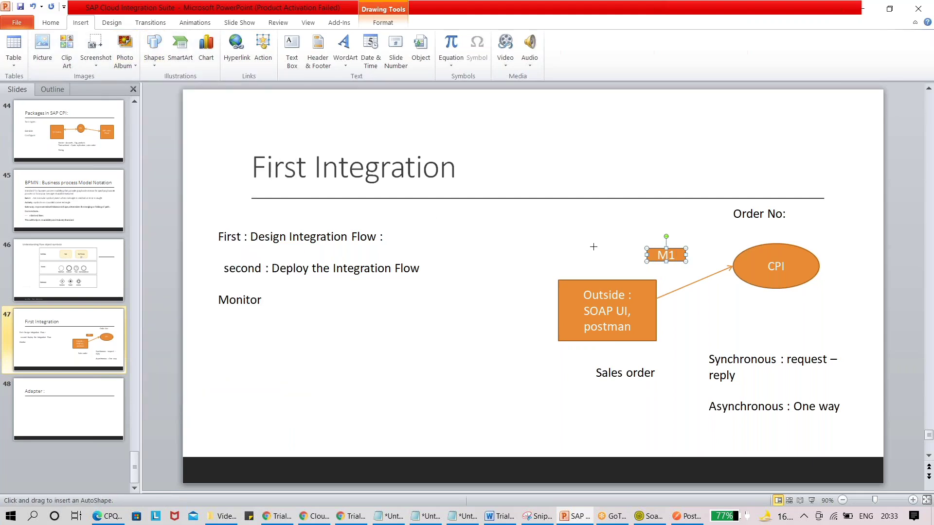
{"action": "left_click_drag", "start_coordinate": [646, 266], "coordinate": [686, 275]}
{"action": "type", "text": "M2"}
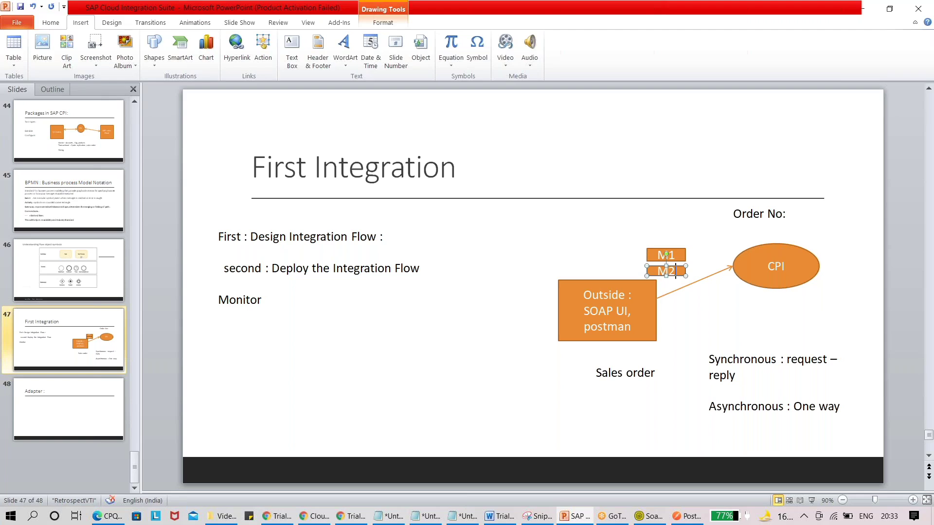
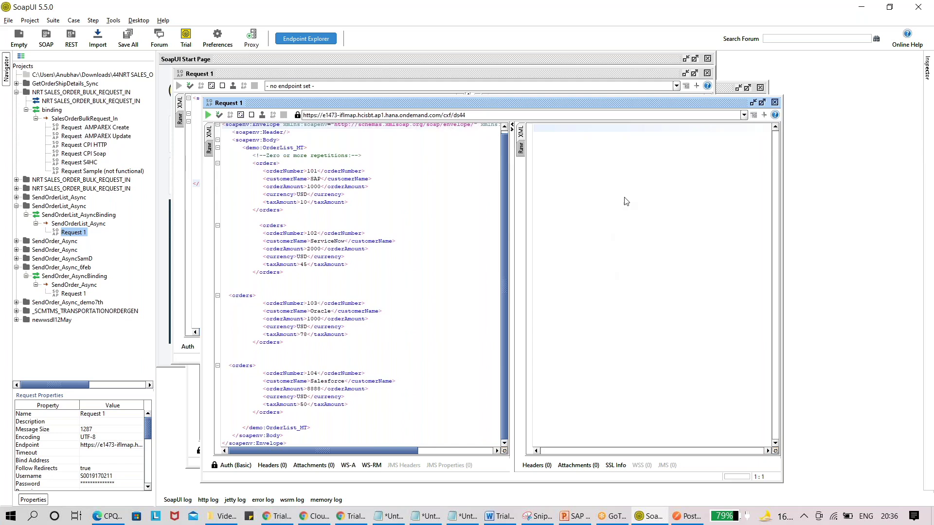
Step: Open SendOrder_Async's Request 1 in SoapUI, showing its template Order_MT envelope
{"action": "left_click", "coordinate": [72, 295]}
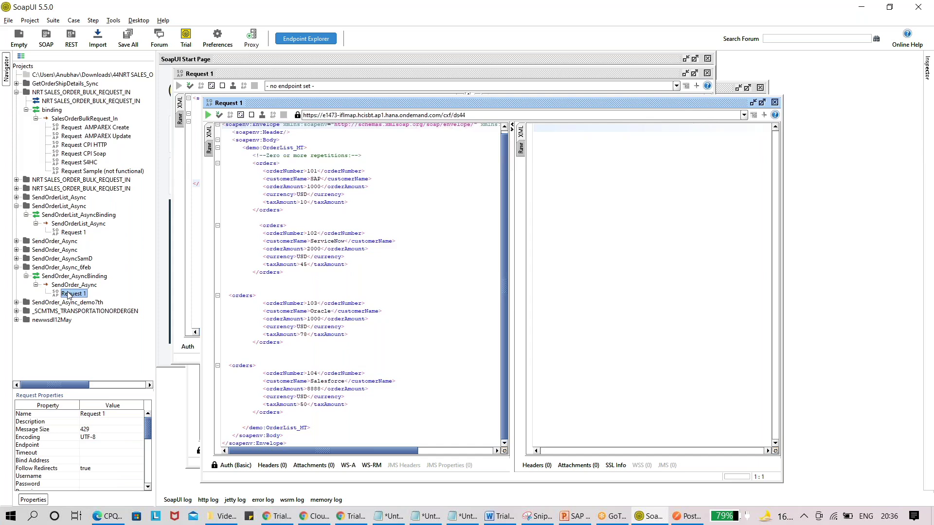
{"action": "double_click", "coordinate": [68, 295]}
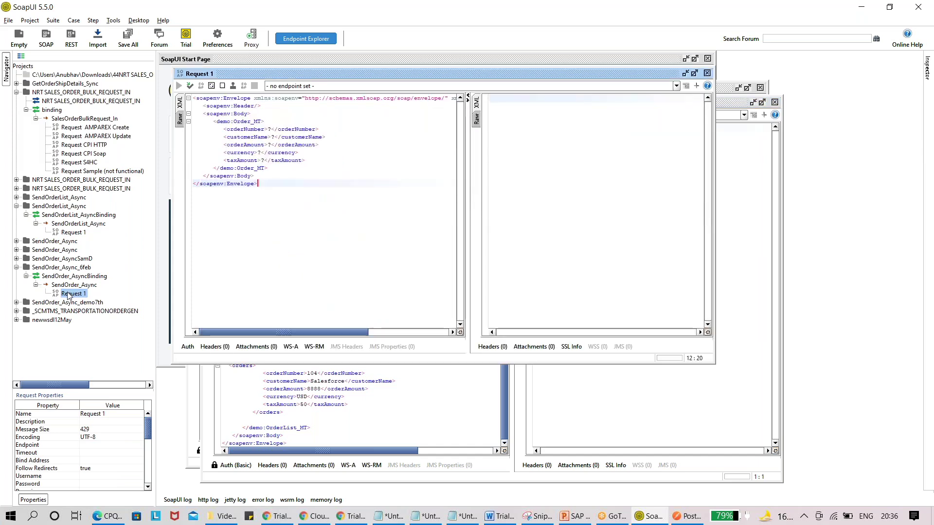
{"action": "left_click", "coordinate": [361, 186]}
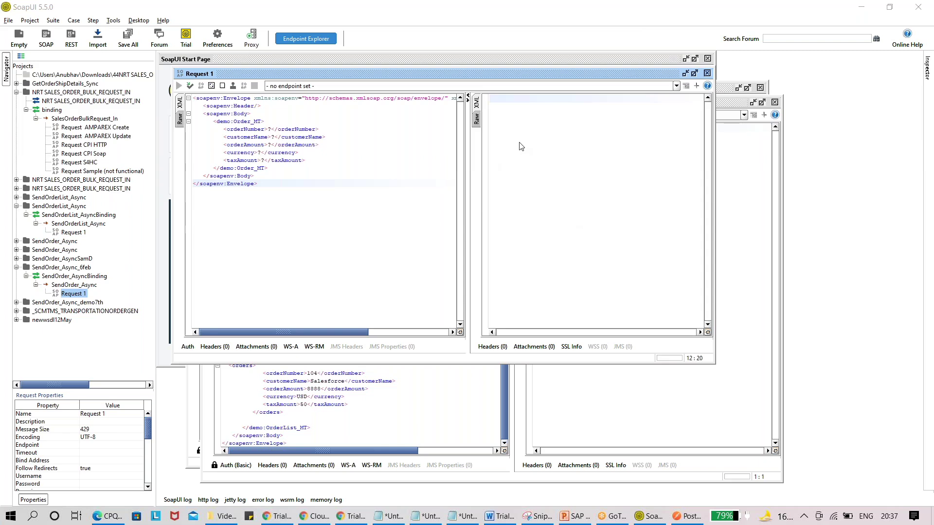
Step: Extend slide 47's first step to 'First : Design Integration Flow + Read Order NO using Content Modifier'
{"action": "left_click", "coordinate": [577, 517]}
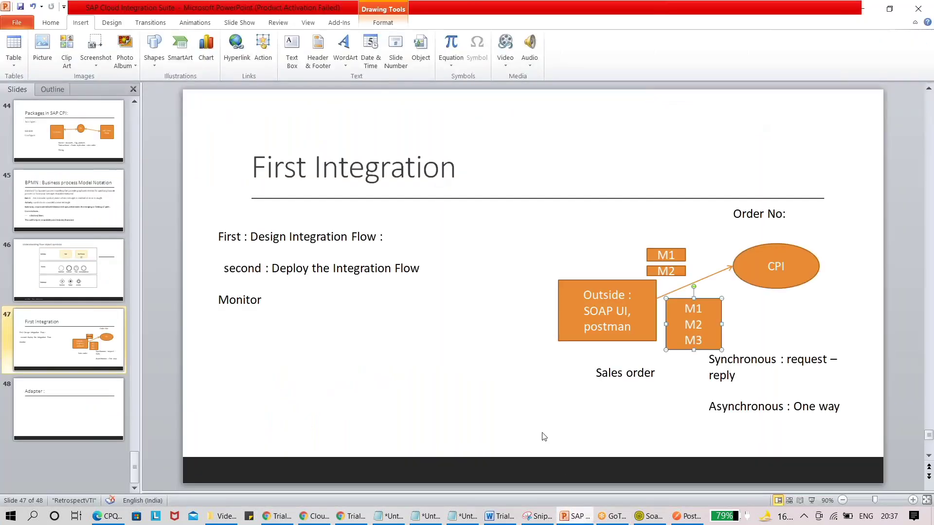
{"action": "left_click", "coordinate": [283, 238]}
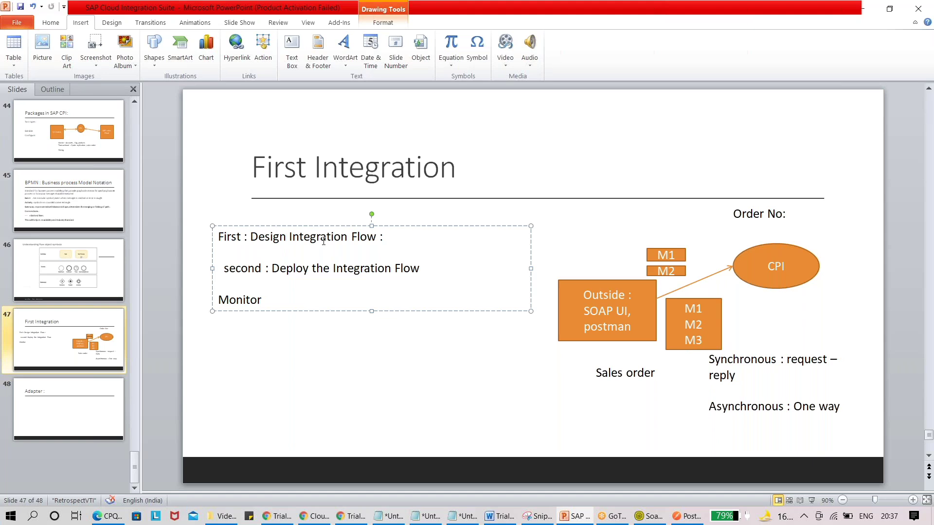
{"action": "key", "text": "BackSpace"}
{"action": "type", "text": "+ Read Order NO using Content Modi"}
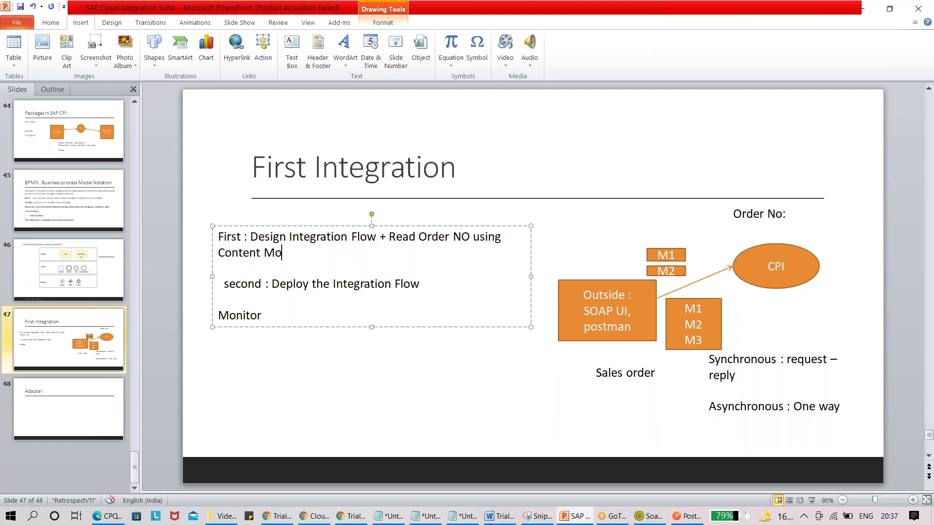
{"action": "type", "text": "f"}
{"action": "key", "text": "BackSpace"}
{"action": "type", "text": "difier"}
{"action": "key", "text": "alt+Tab"}
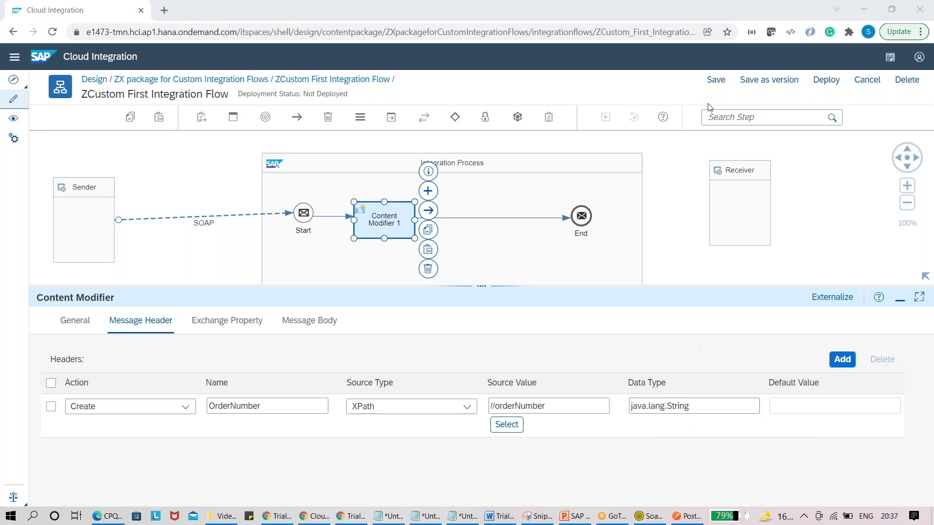
Step: Save ZCustom First Integration Flow with its OrderNumber header from //orderNumber
{"action": "left_click", "coordinate": [716, 79]}
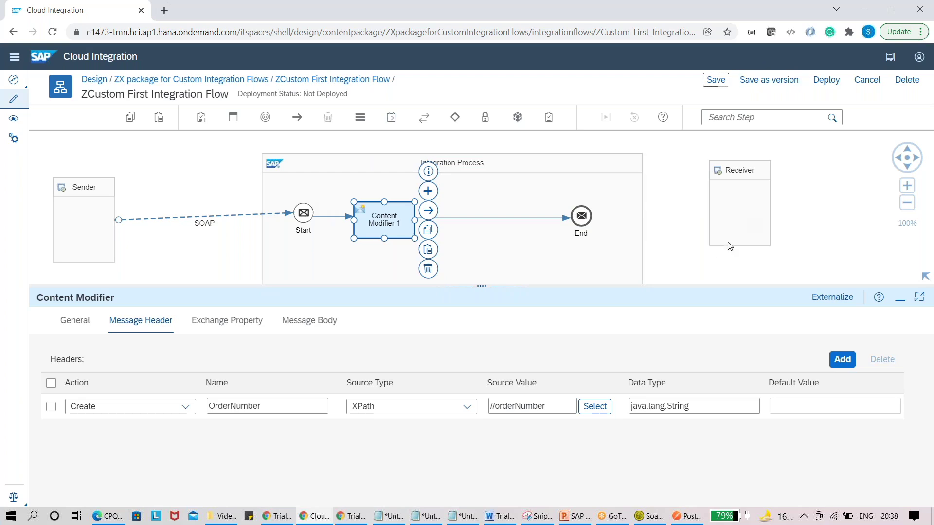
{"action": "key", "text": "alt+Tab"}
{"action": "key", "text": "alt+Tab"}
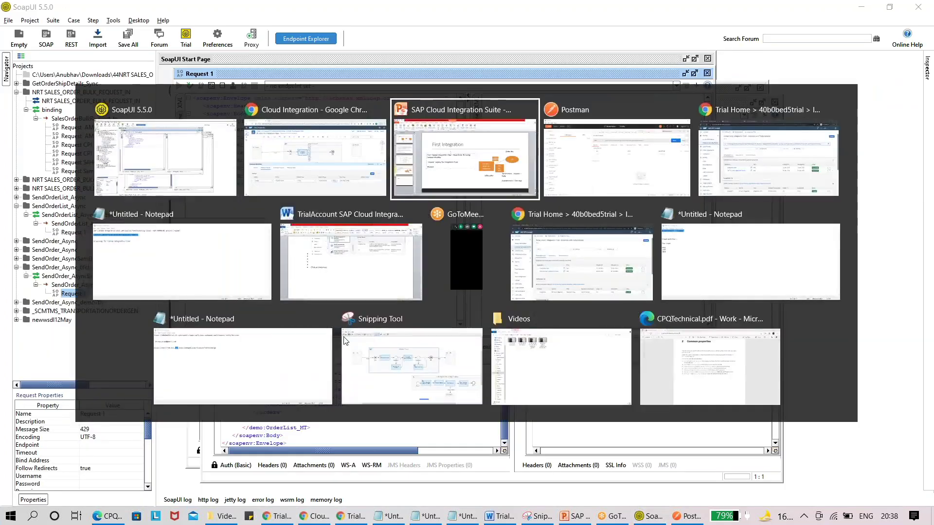
Step: Insert a new slide 49 after the Adapter slide and begin its title with 'M'
{"action": "right_click", "coordinate": [84, 411]}
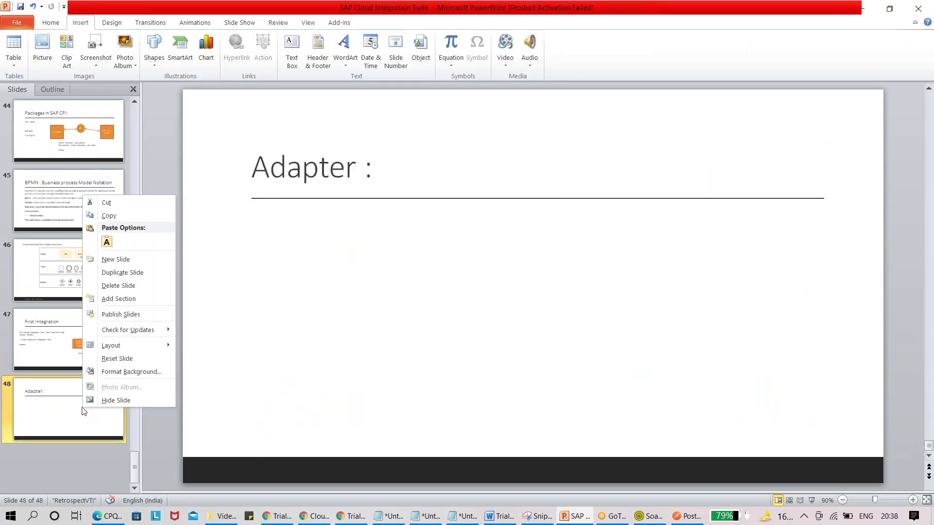
{"action": "left_click", "coordinate": [116, 260]}
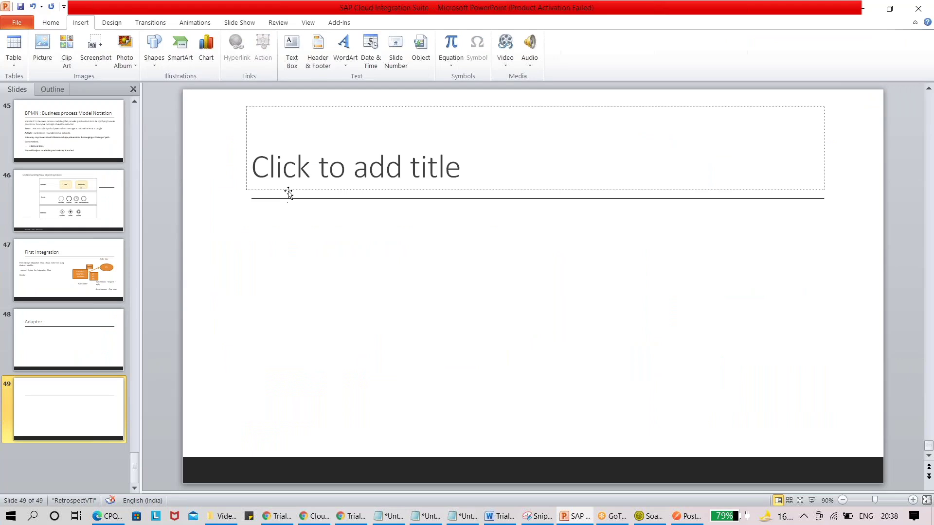
{"action": "left_click", "coordinate": [321, 152]}
{"action": "type", "text": "M"}
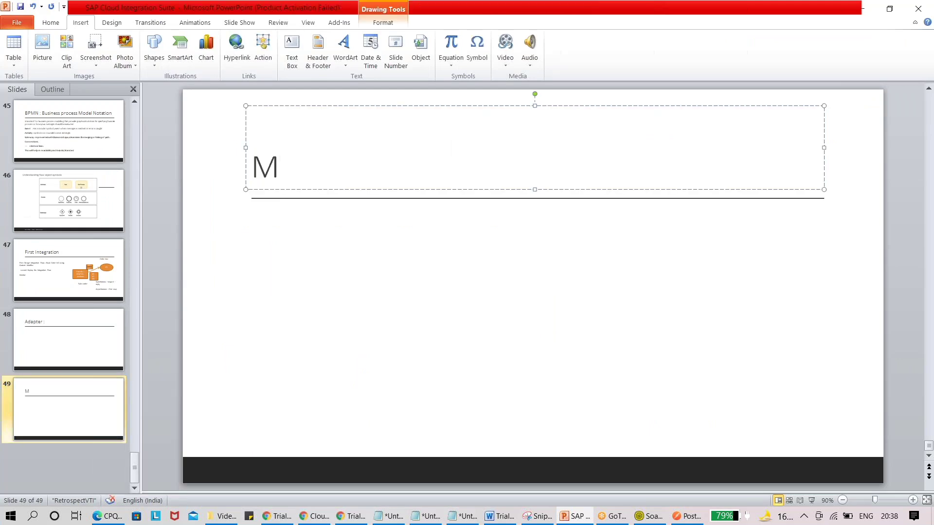
{"action": "key", "text": "alt+Tab"}
{"action": "key", "text": "alt+Tab"}
{"action": "key", "text": "Tab"}
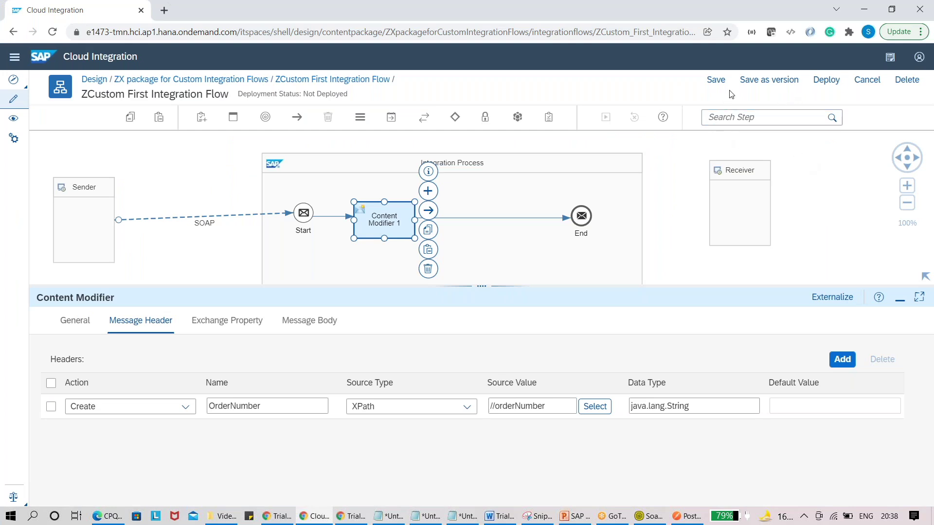
Step: Deploy ZCustom First Integration Flow, confirming and acknowledging the deployment notice
{"action": "left_click", "coordinate": [827, 79]}
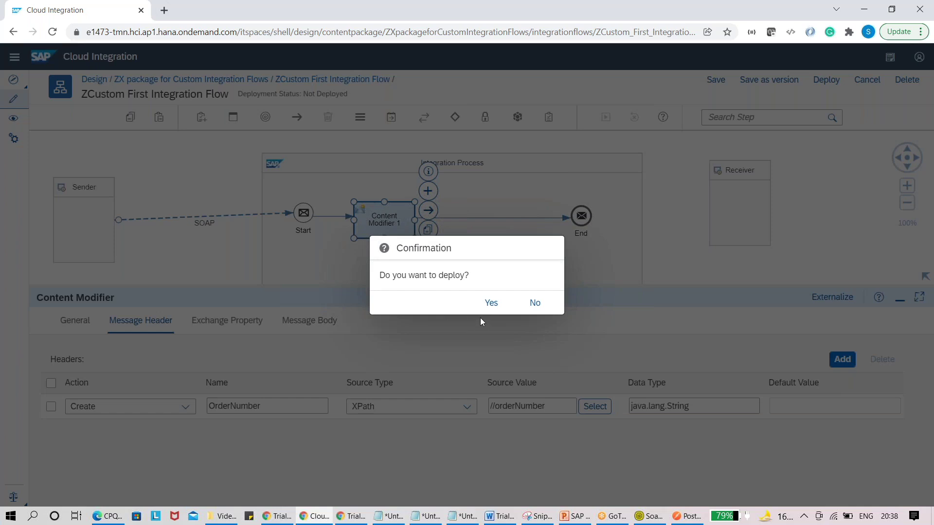
{"action": "left_click", "coordinate": [489, 304]}
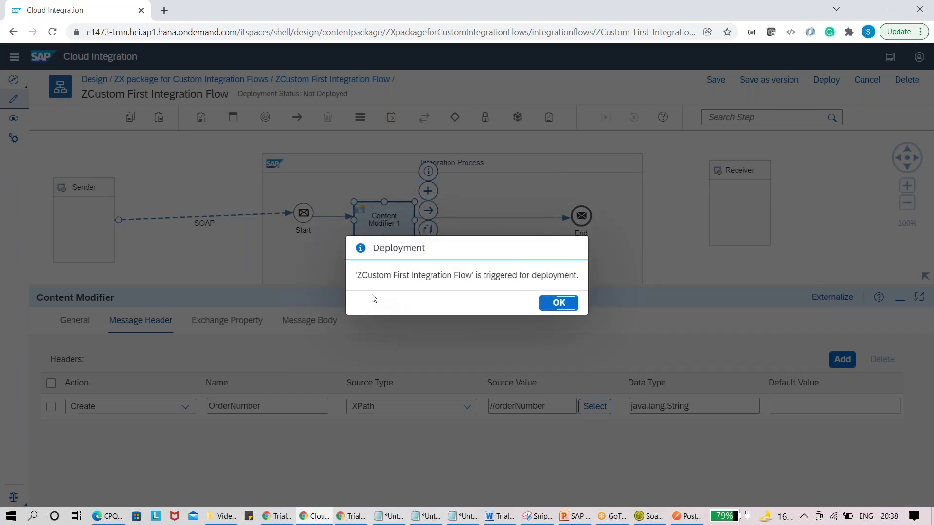
{"action": "left_click_drag", "start_coordinate": [473, 277], "coordinate": [361, 274]}
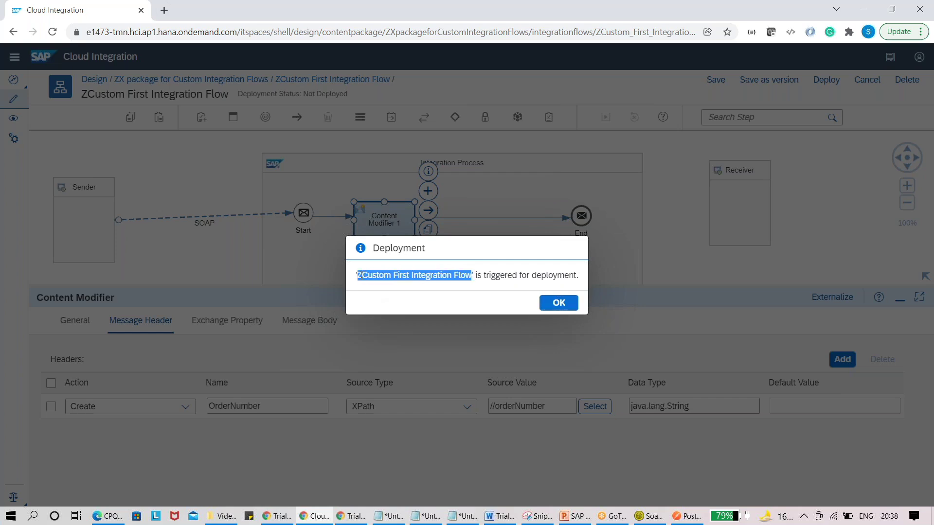
{"action": "left_click", "coordinate": [558, 303]}
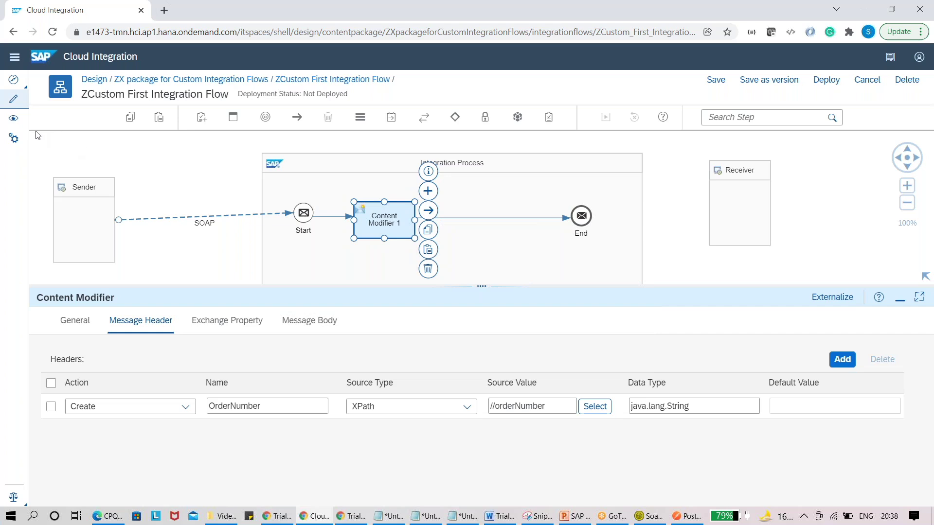
{"action": "left_click", "coordinate": [13, 120]}
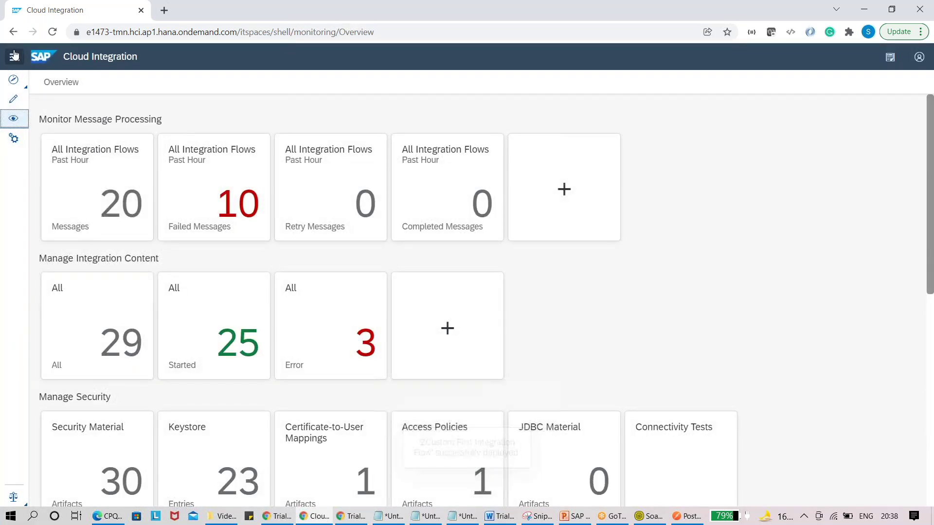
Step: Open the Monitor overview and its 'All 29' Manage Integration Content list
{"action": "left_click", "coordinate": [14, 56]}
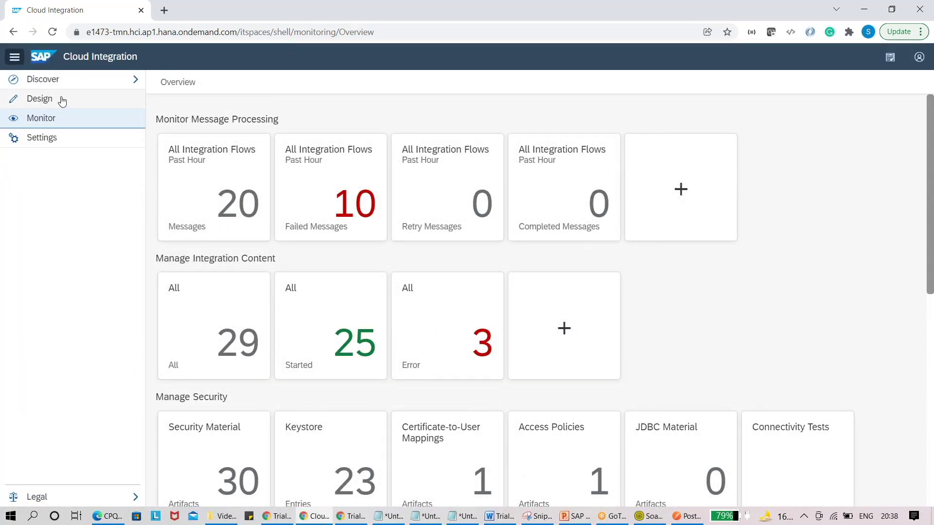
{"action": "left_click", "coordinate": [46, 121]}
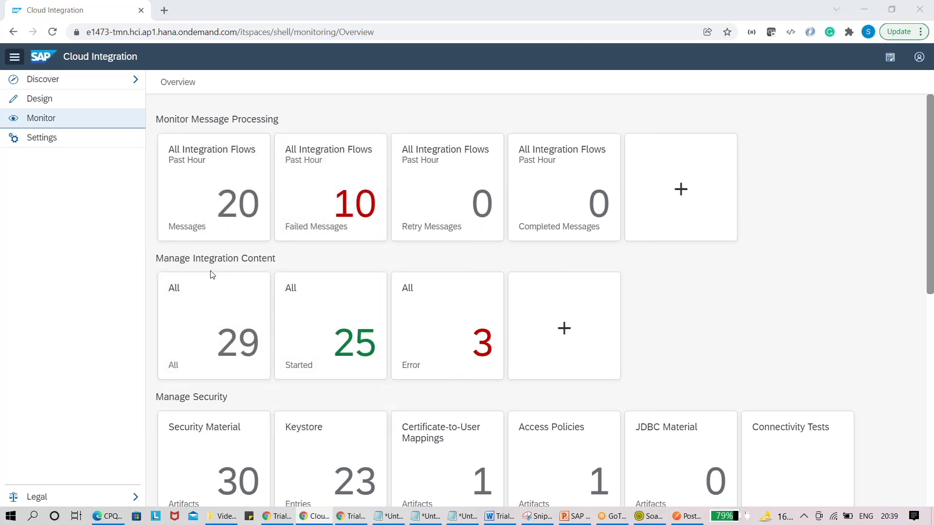
{"action": "key", "text": "alt+Tab"}
{"action": "key", "text": "alt+Tab"}
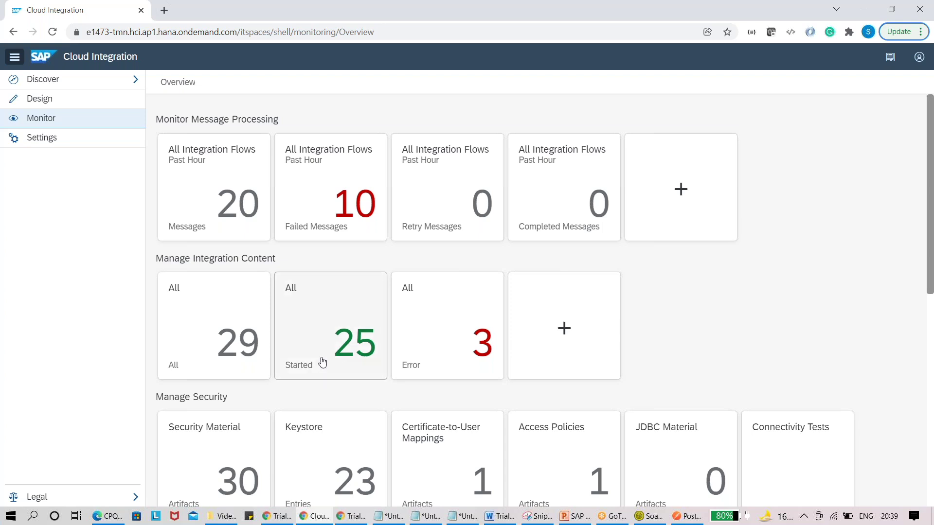
{"action": "left_click", "coordinate": [217, 335]}
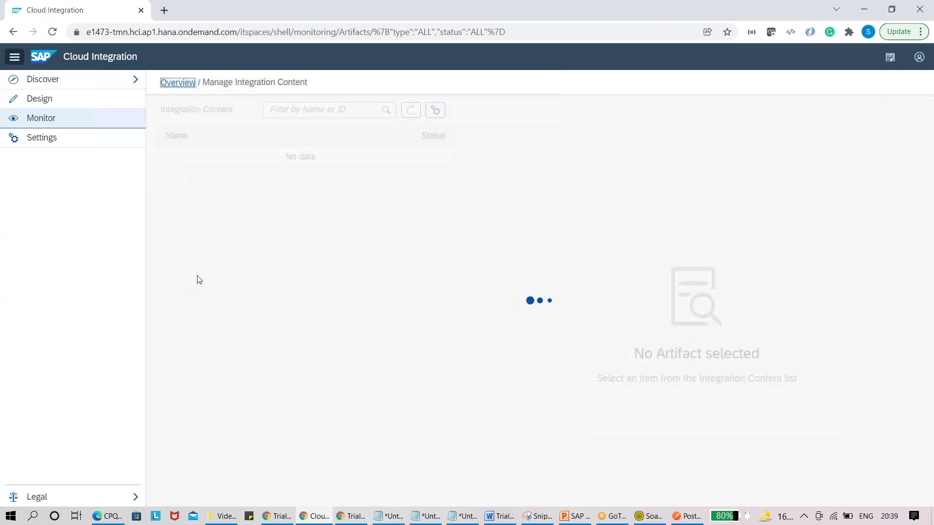
Step: Filter the integration content list to ZCustom First Integration Flow
{"action": "left_click", "coordinate": [309, 110]}
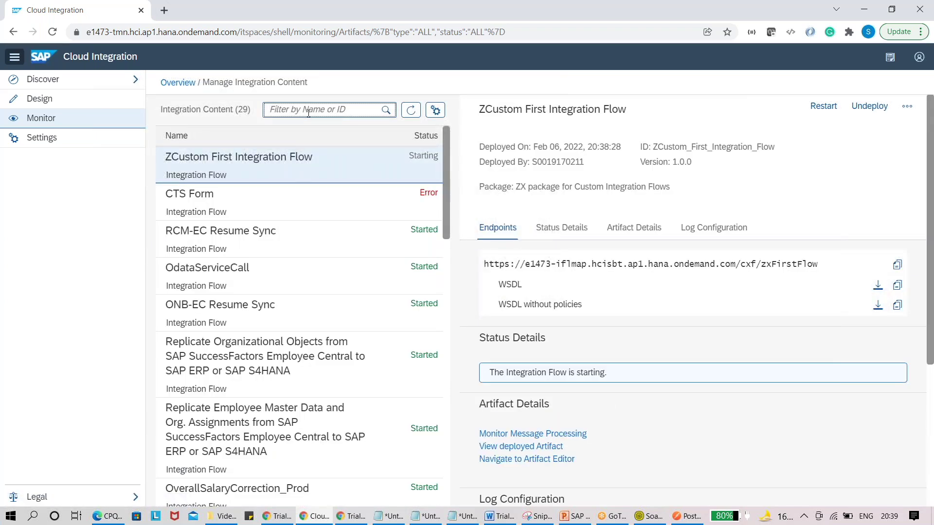
{"action": "type", "text": "ZCustom First Integration Flow"}
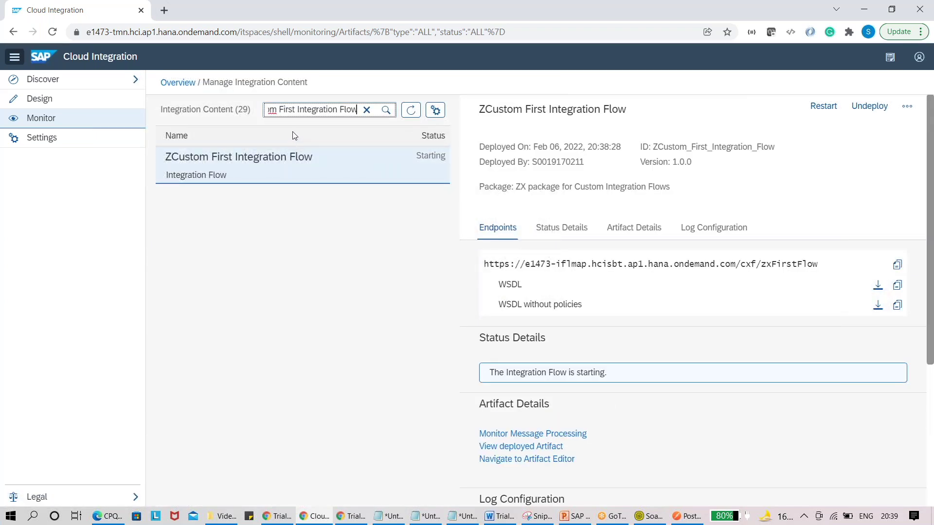
{"action": "key", "text": "Home"}
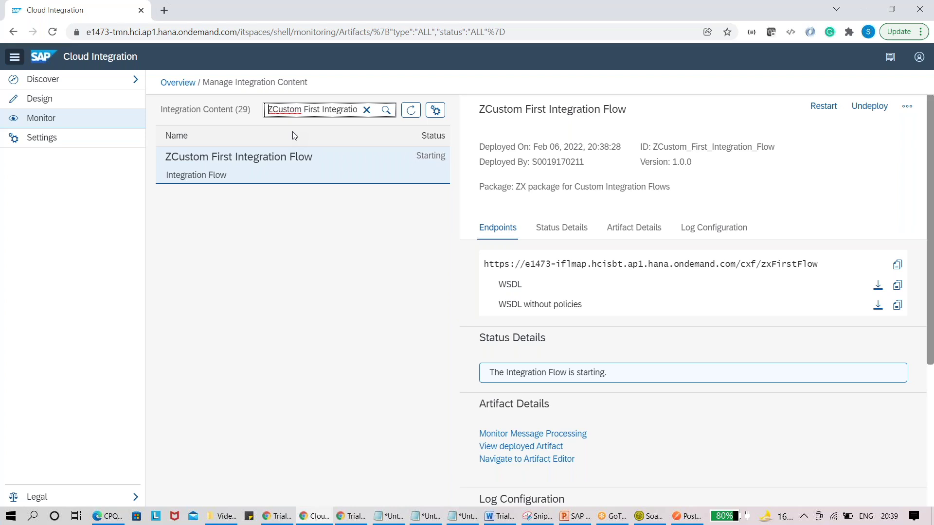
{"action": "key", "text": "Right"}
{"action": "key", "text": "Right"}
{"action": "key", "text": "Right"}
{"action": "key", "text": "Right"}
{"action": "key", "text": "Right"}
{"action": "key", "text": "Right"}
{"action": "key", "text": "Right"}
{"action": "key", "text": "Right"}
{"action": "key", "text": "Right"}
{"action": "key", "text": "Right"}
{"action": "key", "text": "Right"}
{"action": "key", "text": "Right"}
{"action": "key", "text": "Right"}
{"action": "key", "text": "Right"}
{"action": "key", "text": "Right"}
{"action": "key", "text": "Right"}
{"action": "key", "text": "Right"}
{"action": "key", "text": "Right"}
{"action": "key", "text": "Right"}
{"action": "key", "text": "Right"}
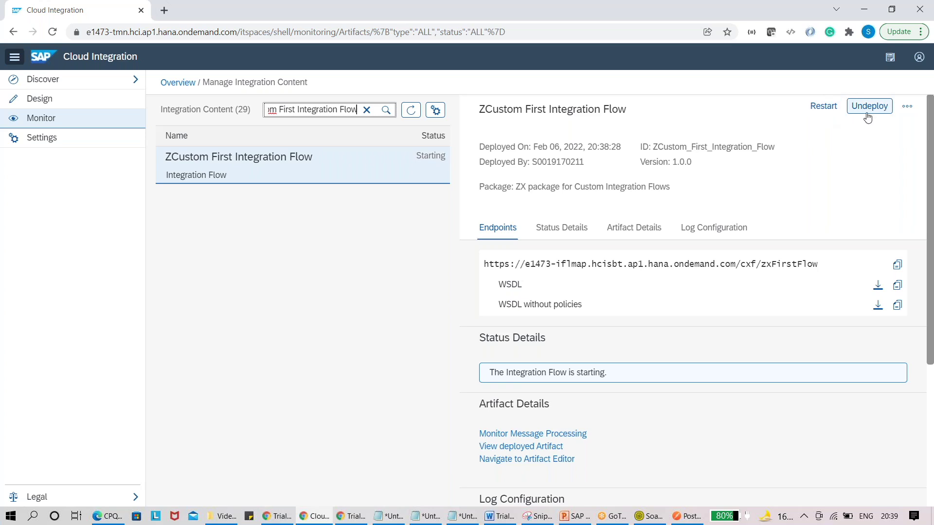
{"action": "left_click", "coordinate": [906, 107]}
Step: Reload the content list repeatedly until the flow's status changes from Starting to Started
{"action": "left_click", "coordinate": [408, 111]}
{"action": "left_click", "coordinate": [408, 111]}
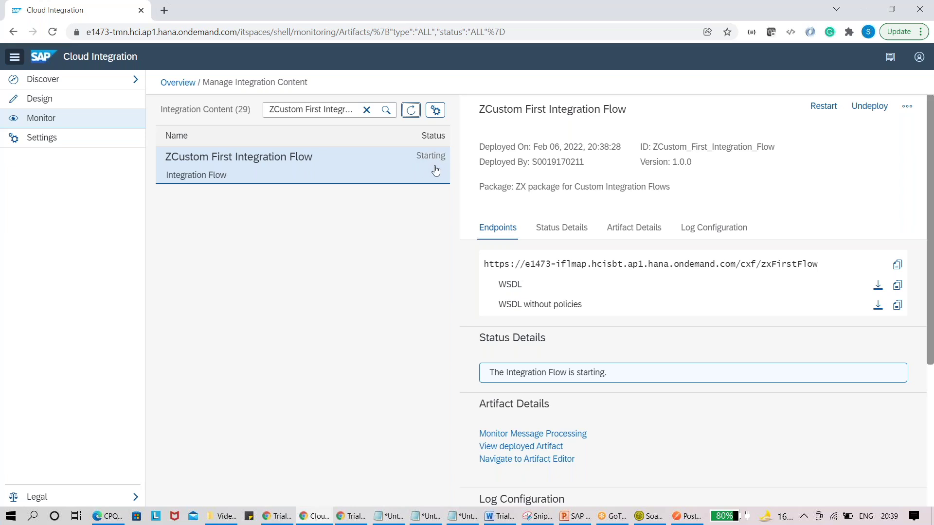
{"action": "left_click", "coordinate": [570, 517]}
{"action": "left_click", "coordinate": [76, 296]}
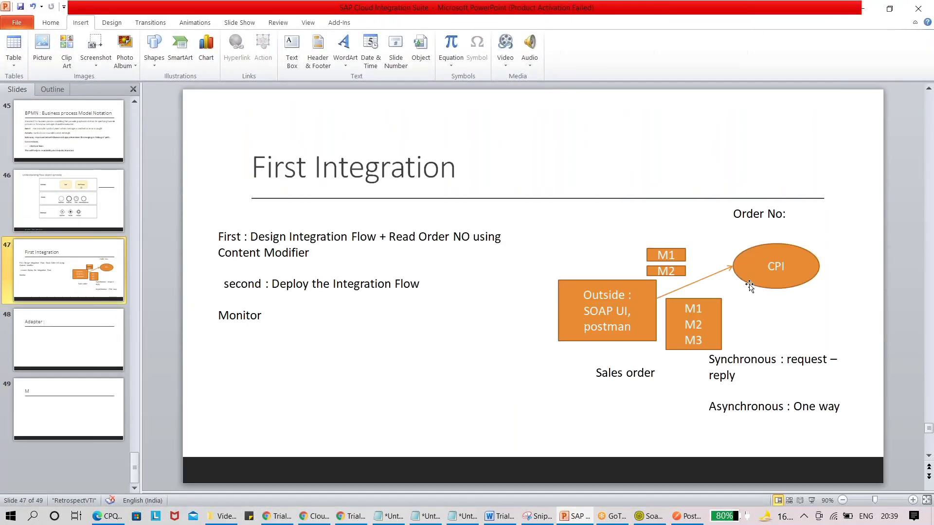
{"action": "key", "text": "alt+Tab"}
{"action": "left_click", "coordinate": [410, 111]}
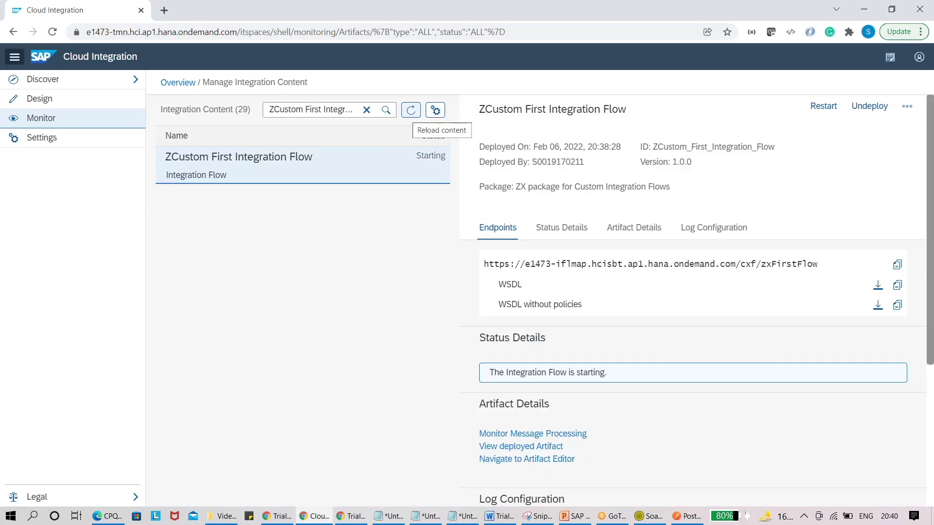
{"action": "left_click", "coordinate": [411, 111]}
{"action": "left_click", "coordinate": [411, 111]}
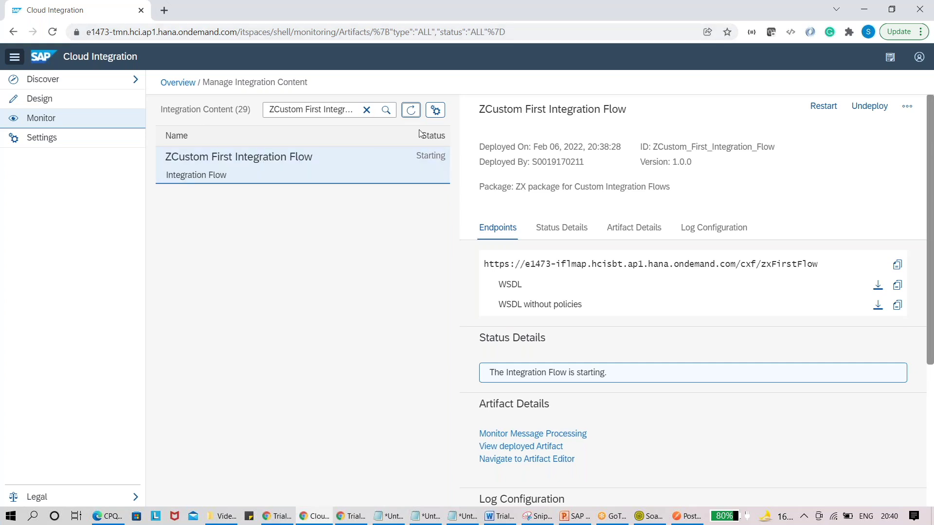
{"action": "left_click", "coordinate": [412, 111]}
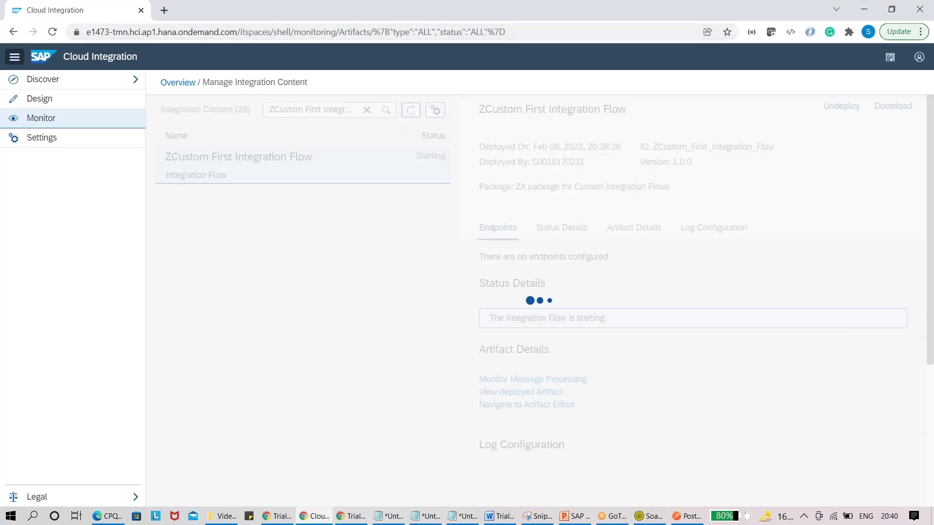
{"action": "left_click", "coordinate": [412, 112]}
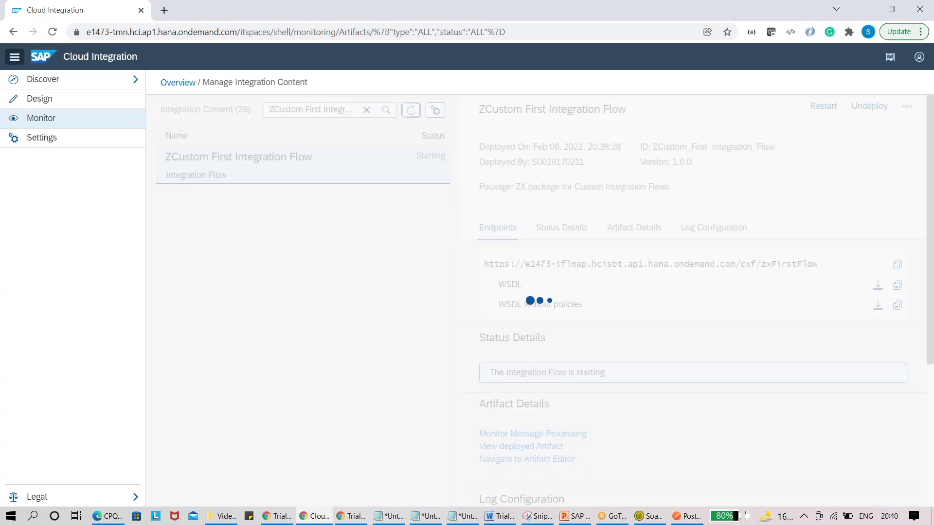
{"action": "left_click", "coordinate": [411, 112]}
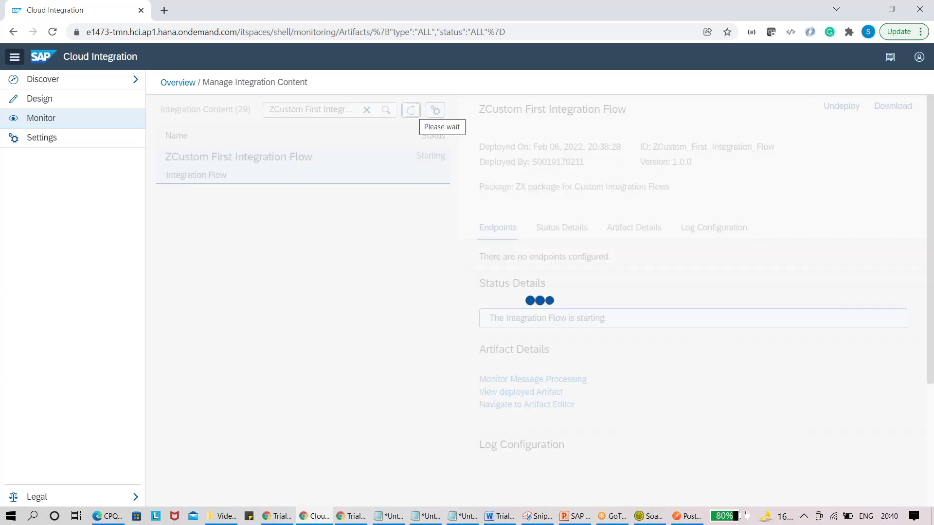
{"action": "left_click", "coordinate": [411, 112]}
{"action": "left_click", "coordinate": [411, 112]}
{"action": "left_click", "coordinate": [411, 112]}
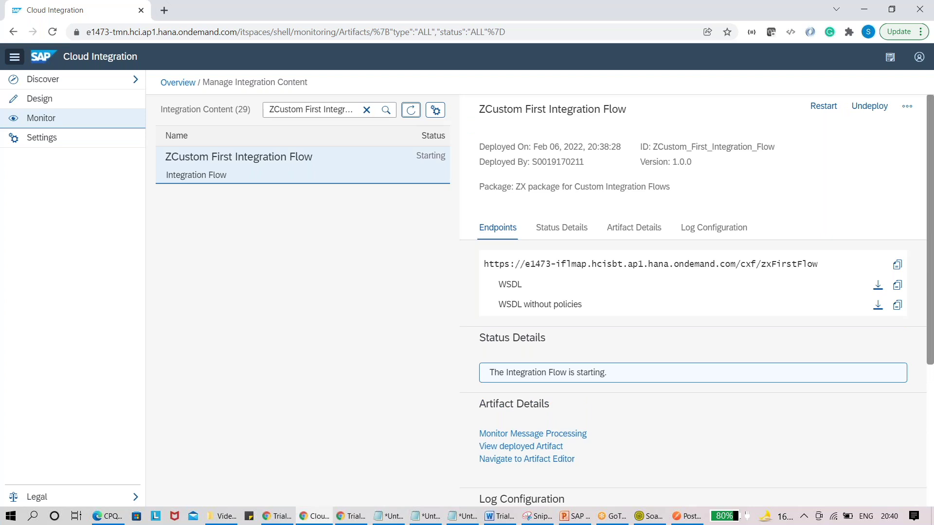
{"action": "left_click", "coordinate": [411, 111]}
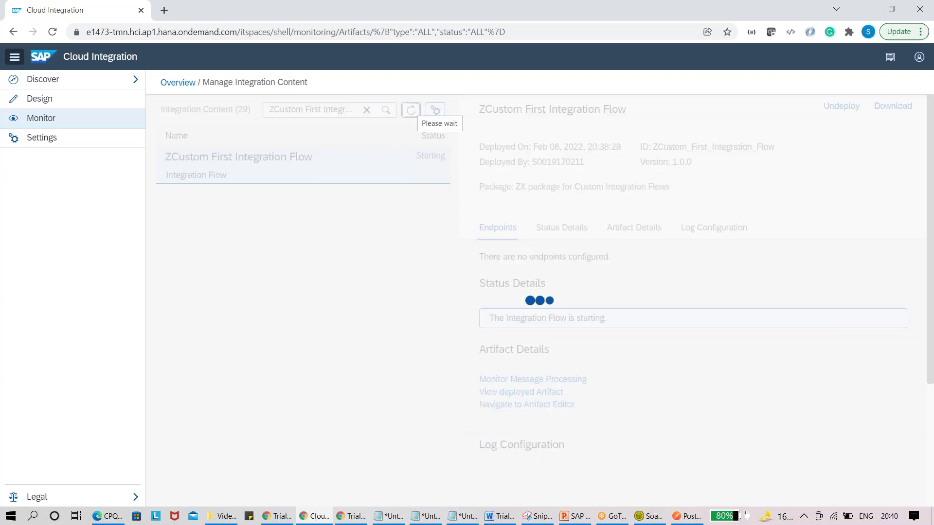
{"action": "left_click", "coordinate": [411, 110]}
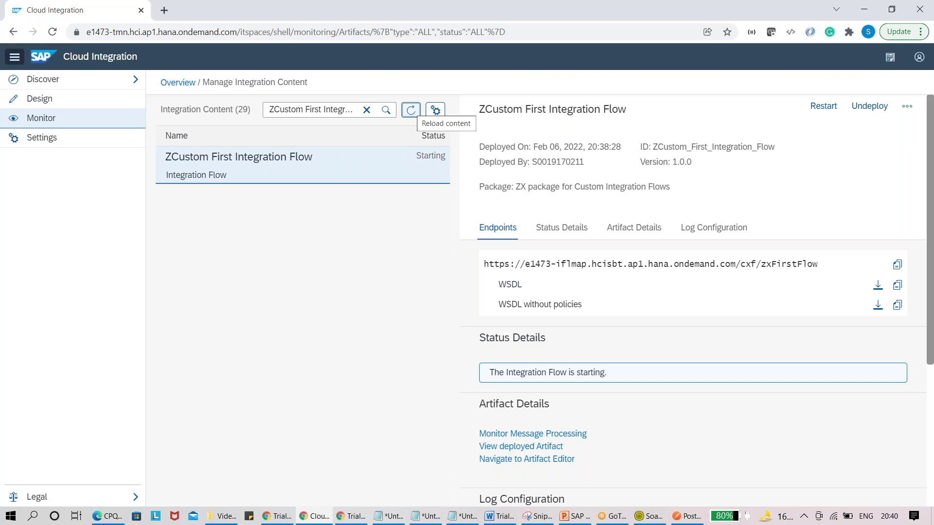
{"action": "left_click", "coordinate": [411, 111]}
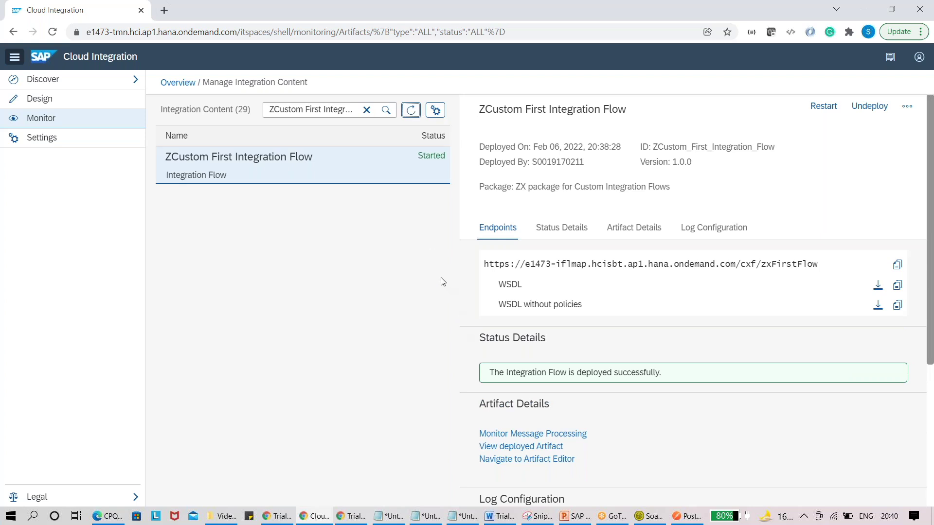
{"action": "left_click", "coordinate": [412, 111]}
{"action": "mouse_move", "coordinate": [314, 517]}
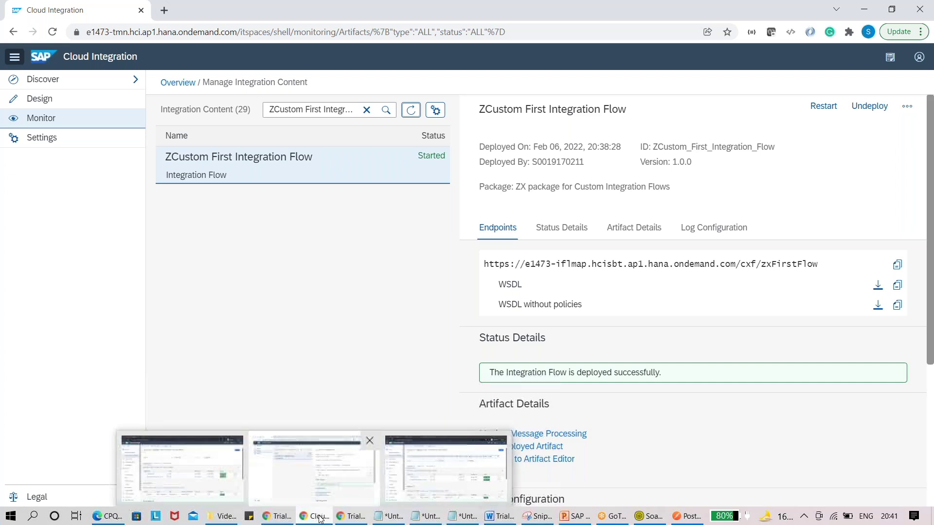
Step: Move the CPI ellipse and reconnect the arrow from the Outside box to it
{"action": "left_click", "coordinate": [689, 517]}
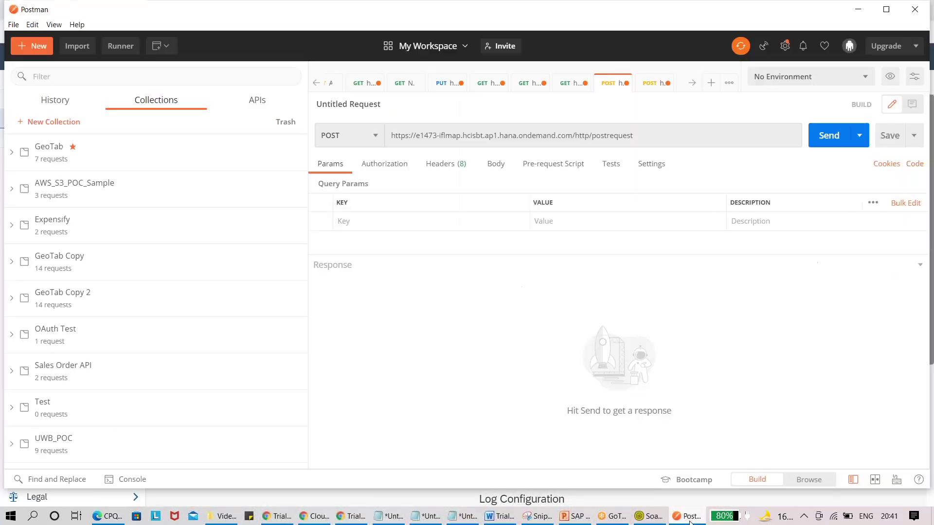
{"action": "left_click", "coordinate": [575, 516]}
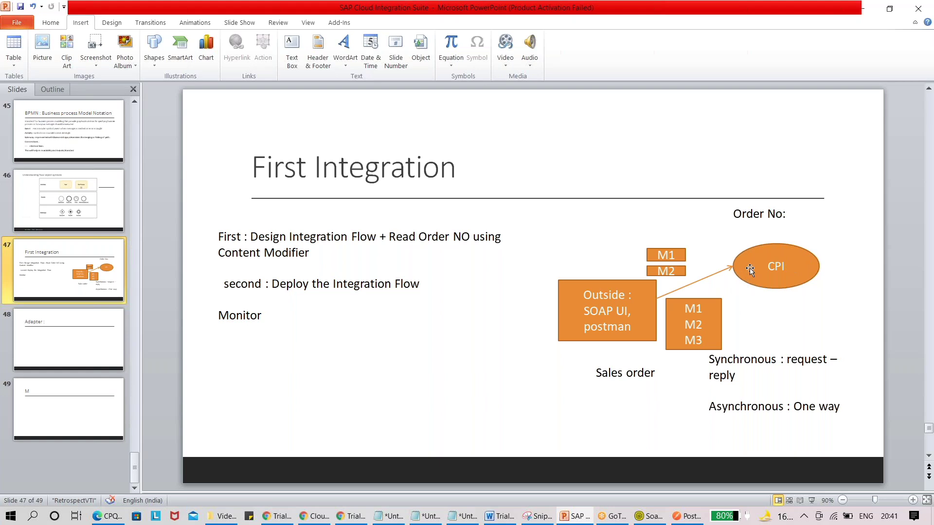
{"action": "left_click_drag", "start_coordinate": [794, 259], "coordinate": [832, 247]}
{"action": "left_click_drag", "start_coordinate": [704, 285], "coordinate": [662, 297]}
{"action": "left_click_drag", "start_coordinate": [729, 267], "coordinate": [774, 256]}
{"action": "key", "text": "alt+Tab"}
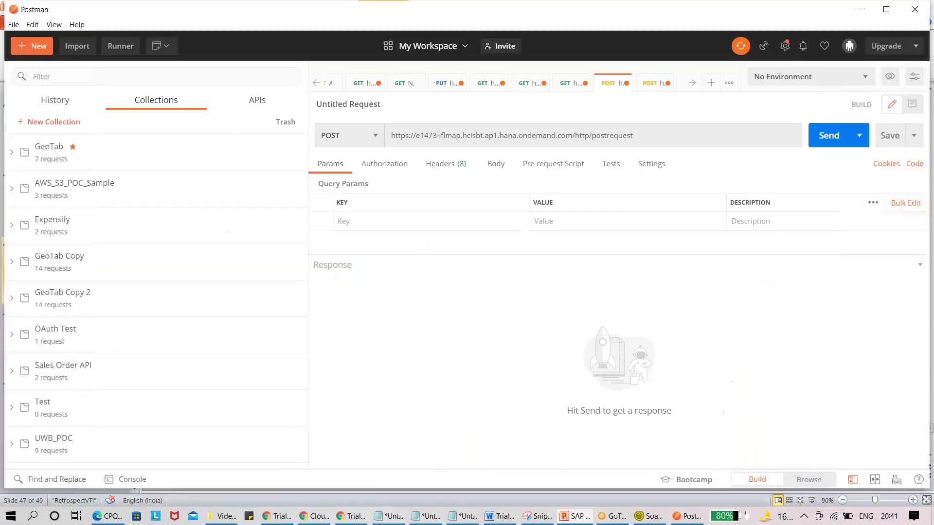
{"action": "key", "text": "alt+Tab"}
{"action": "key", "text": "alt+Tab"}
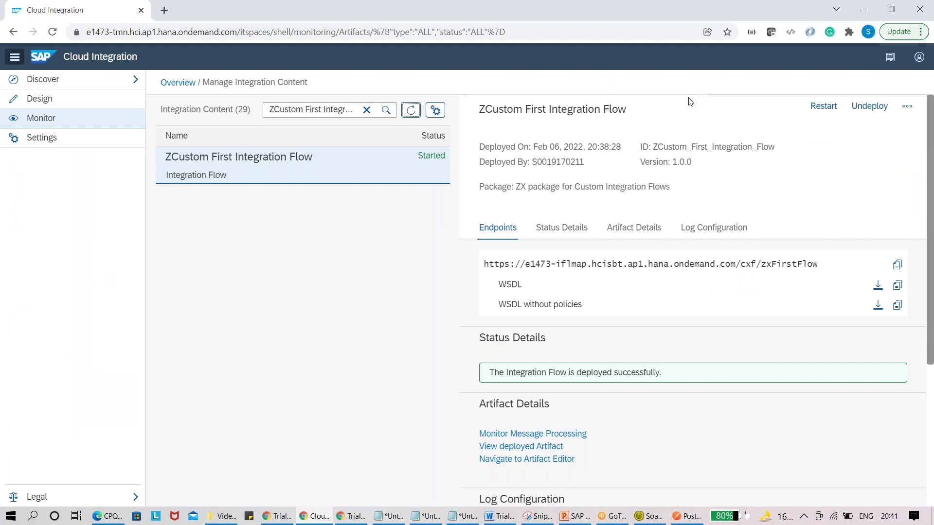
Step: Collapse the side navigation and copy the flow's /cxf/zxFirstFlow endpoint URL
{"action": "left_click", "coordinate": [14, 56]}
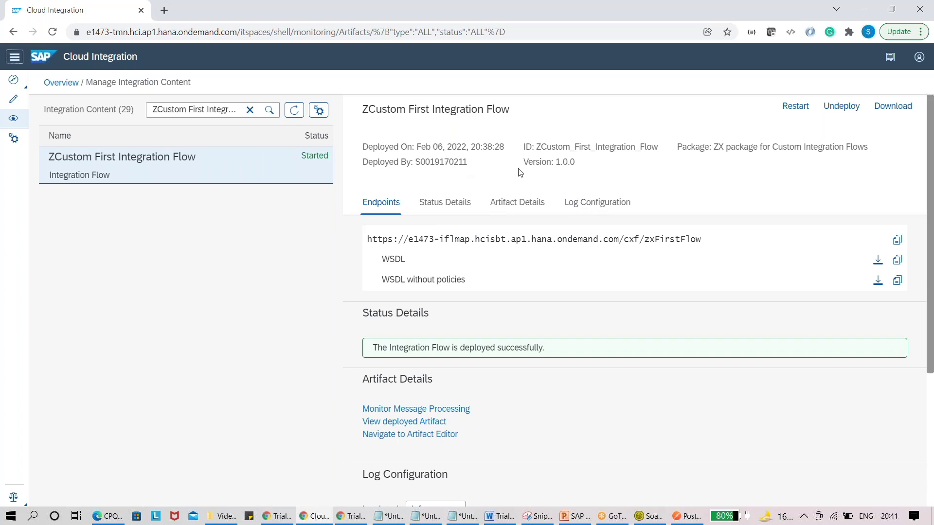
{"action": "left_click_drag", "start_coordinate": [705, 148], "coordinate": [856, 157]}
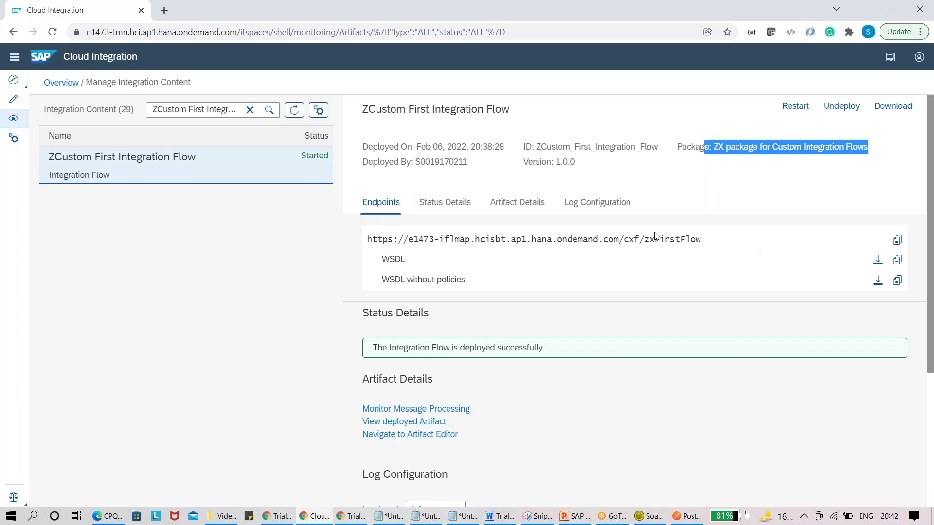
{"action": "left_click", "coordinate": [706, 245]}
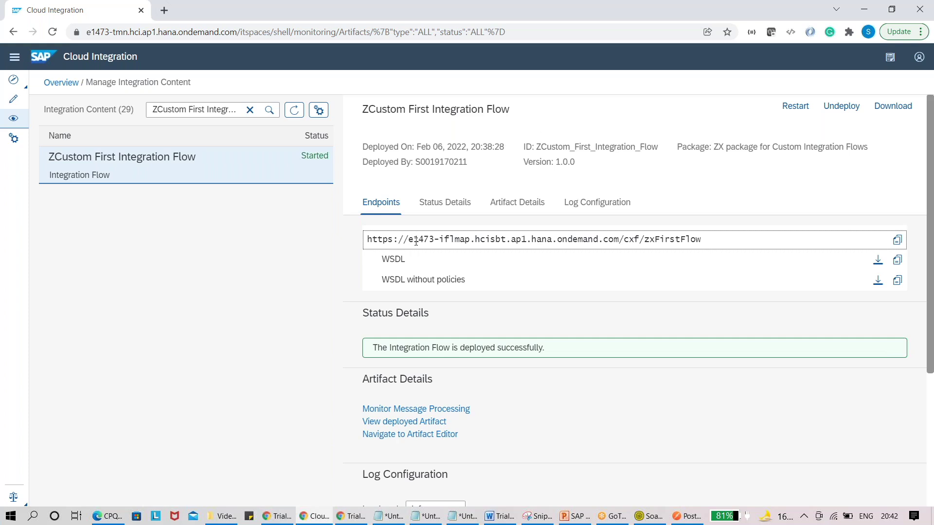
{"action": "left_click", "coordinate": [898, 240]}
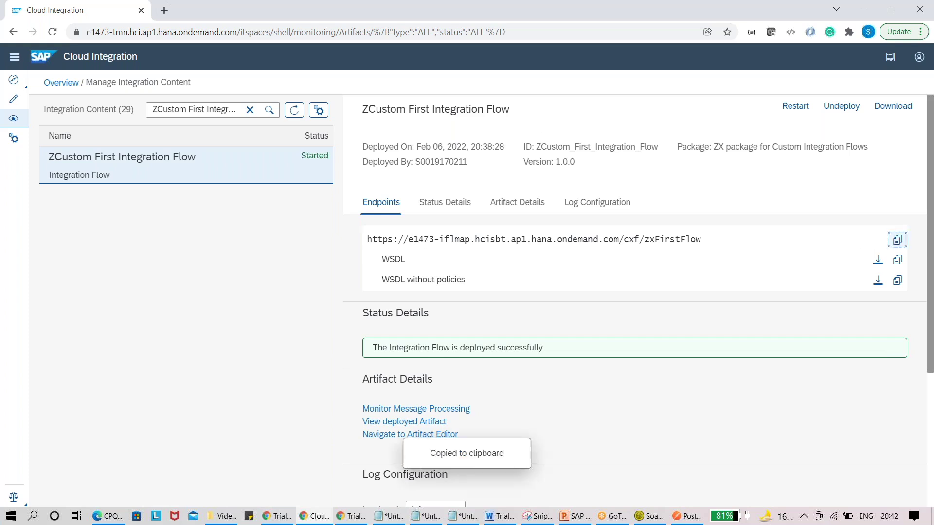
{"action": "left_click", "coordinate": [462, 516]}
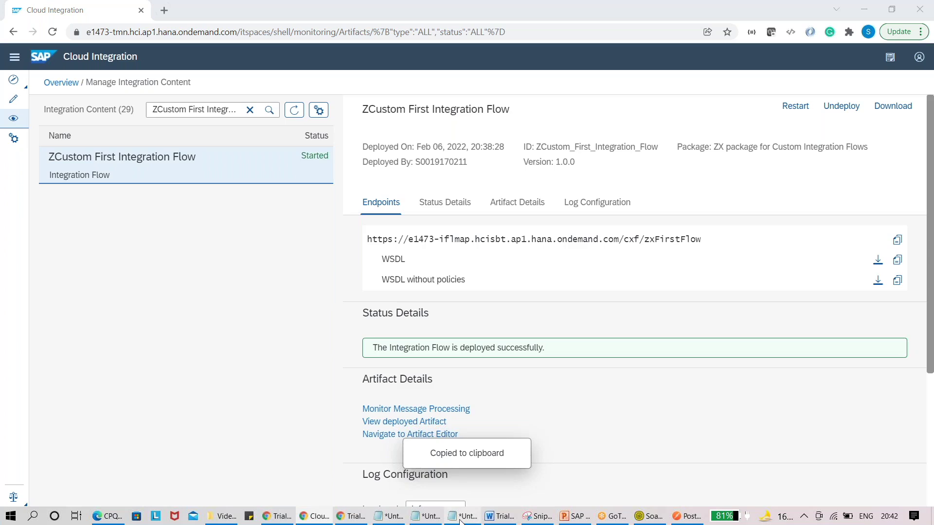
Step: Add an 'End Point :' line with the pasted /cxf/zxFirstFlow URL to the Notepad notes
{"action": "left_click", "coordinate": [284, 196]}
{"action": "key", "text": "Return"}
{"action": "key", "text": "Return"}
{"action": "key", "text": "Return"}
{"action": "key", "text": "Return"}
{"action": "type", "text": "End Point"}
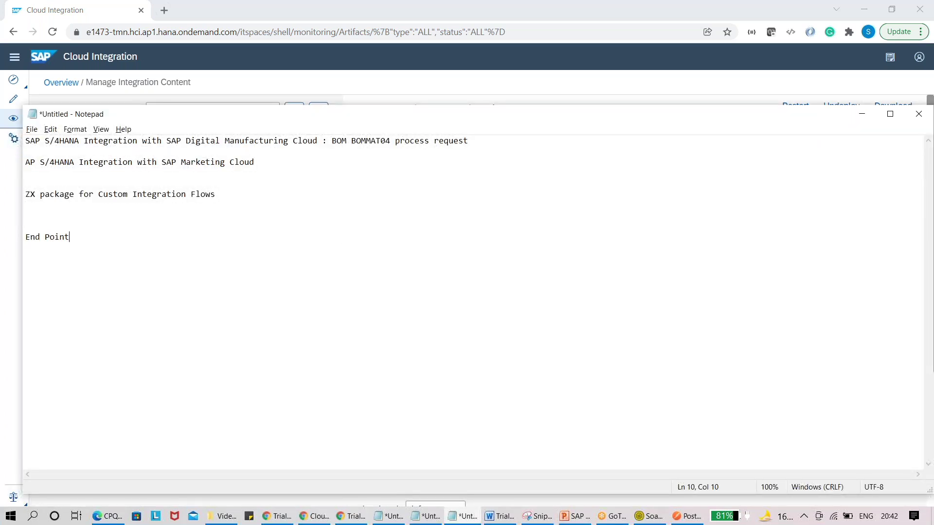
{"action": "key", "text": "BackSpace"}
{"action": "key", "text": "BackSpace"}
{"action": "key", "text": "ctrl+v"}
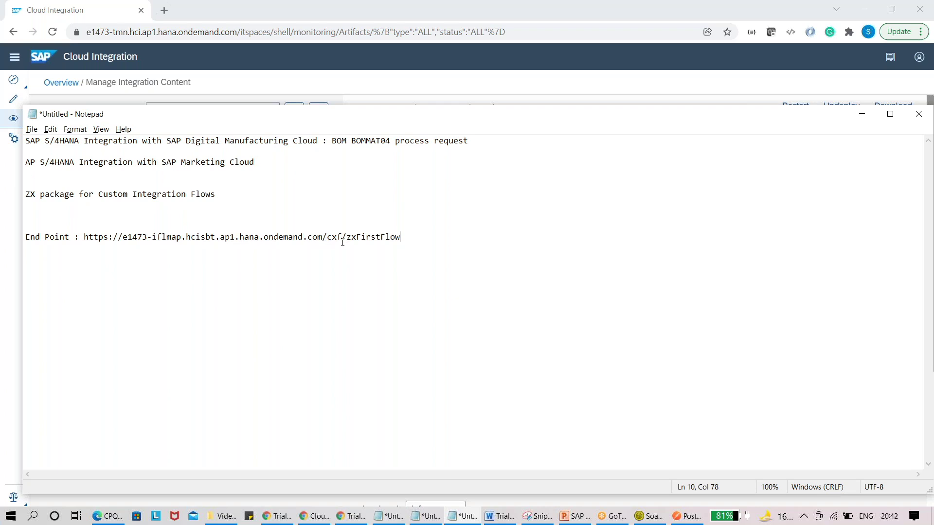
{"action": "left_click", "coordinate": [862, 115]}
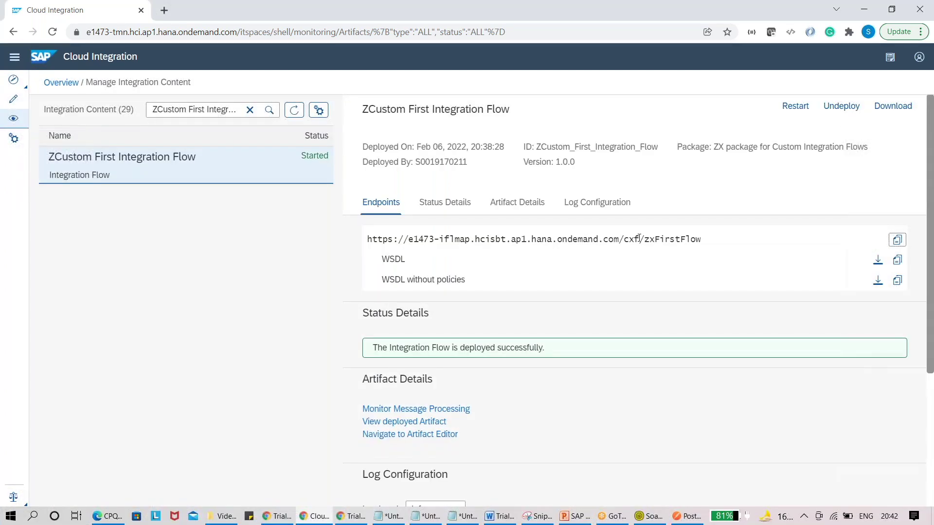
{"action": "left_click_drag", "start_coordinate": [640, 239], "coordinate": [631, 242]}
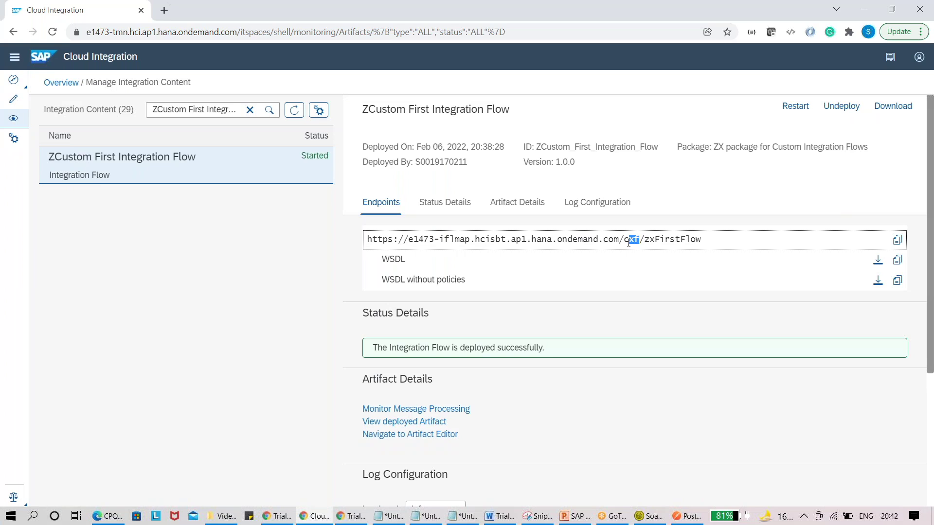
{"action": "left_click", "coordinate": [643, 239]}
{"action": "key", "text": "shift+Home"}
{"action": "double_click", "coordinate": [681, 239]}
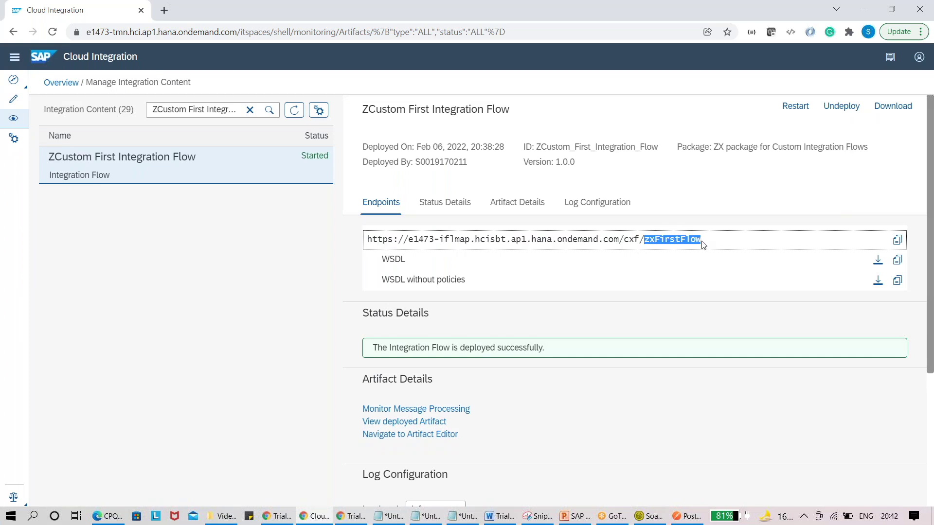
{"action": "left_click", "coordinate": [695, 259]}
{"action": "left_click_drag", "start_coordinate": [645, 239], "coordinate": [703, 242]}
{"action": "left_click_drag", "start_coordinate": [640, 239], "coordinate": [626, 242]}
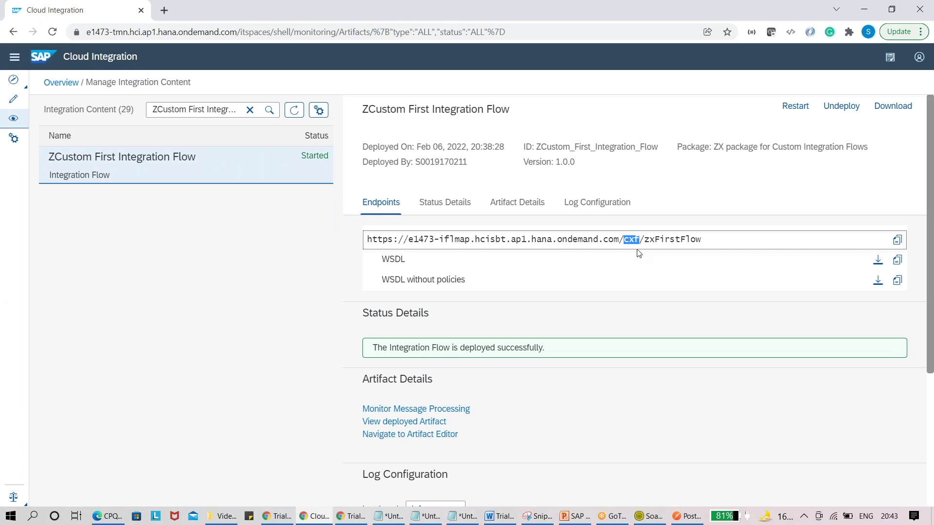
{"action": "left_click", "coordinate": [635, 250]}
{"action": "left_click", "coordinate": [576, 516]}
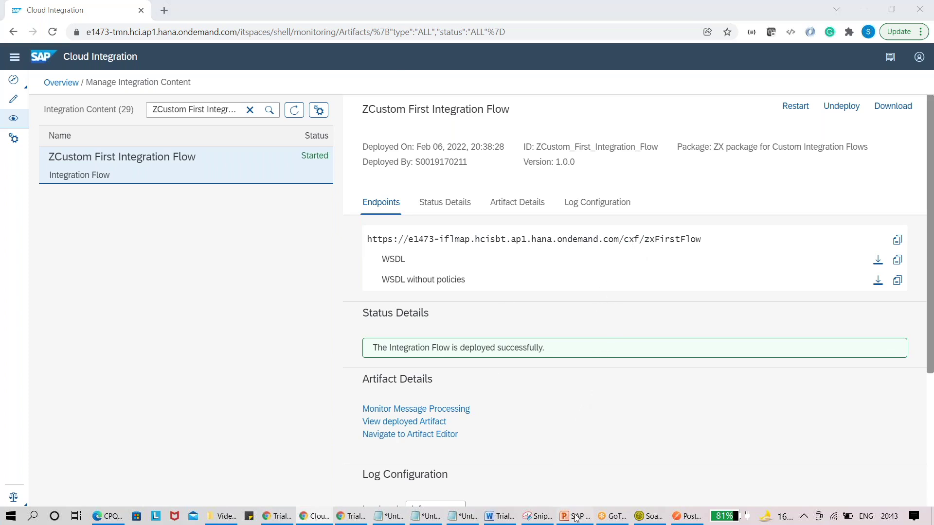
Step: Draw a large orange rectangle on slide 49
{"action": "left_click", "coordinate": [77, 363]}
{"action": "left_click", "coordinate": [83, 408]}
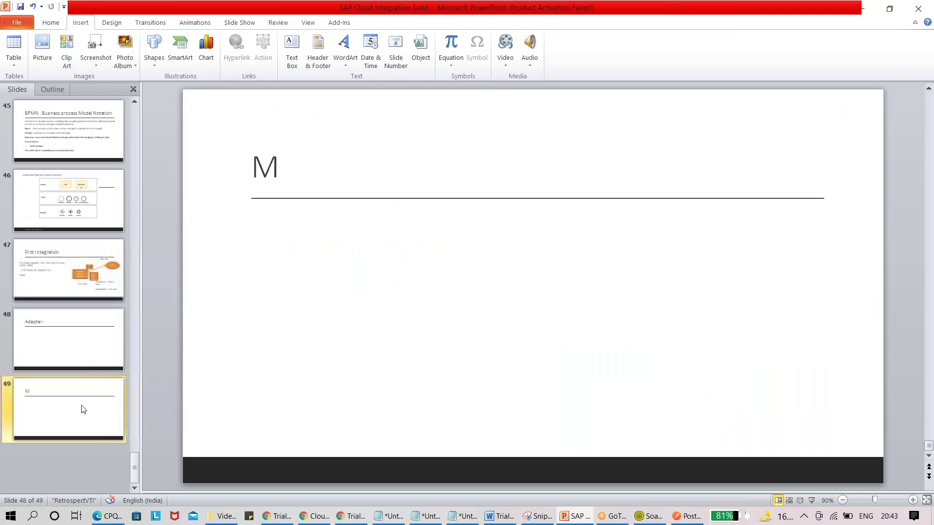
{"action": "left_click", "coordinate": [153, 60]}
{"action": "left_click", "coordinate": [179, 89]}
{"action": "mouse_move", "coordinate": [436, 258]}
{"action": "left_mouse_down"}
{"action": "mouse_move", "coordinate": [694, 321]}
{"action": "mouse_move", "coordinate": [853, 386]}
{"action": "left_mouse_up"}
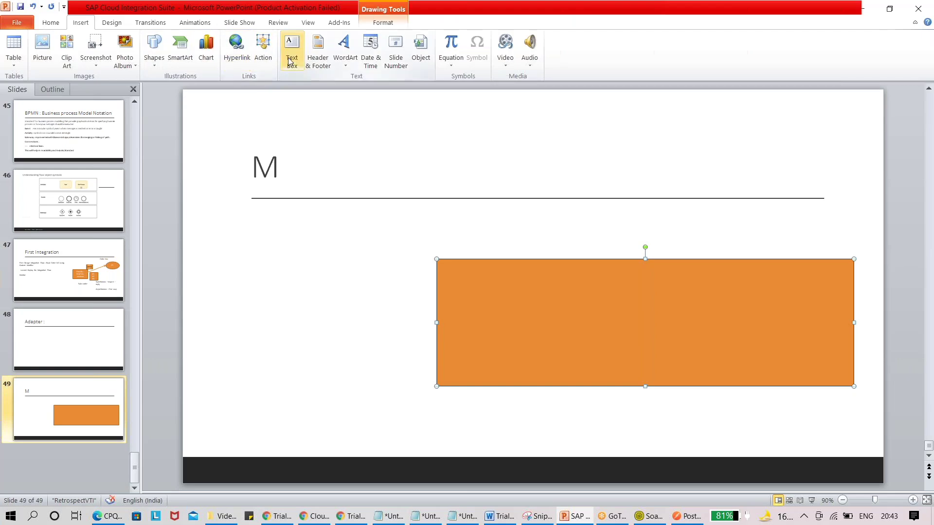
Step: Add a small rectangle inside the orange box, duplicate it, and line copies up to the right
{"action": "left_click", "coordinate": [154, 52]}
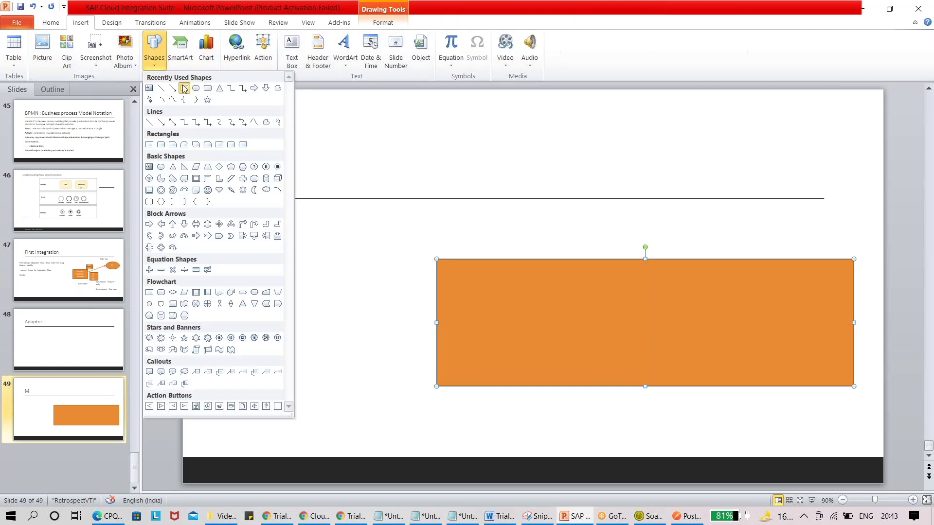
{"action": "left_click", "coordinate": [184, 89]}
{"action": "left_click_drag", "start_coordinate": [484, 291], "coordinate": [494, 297]}
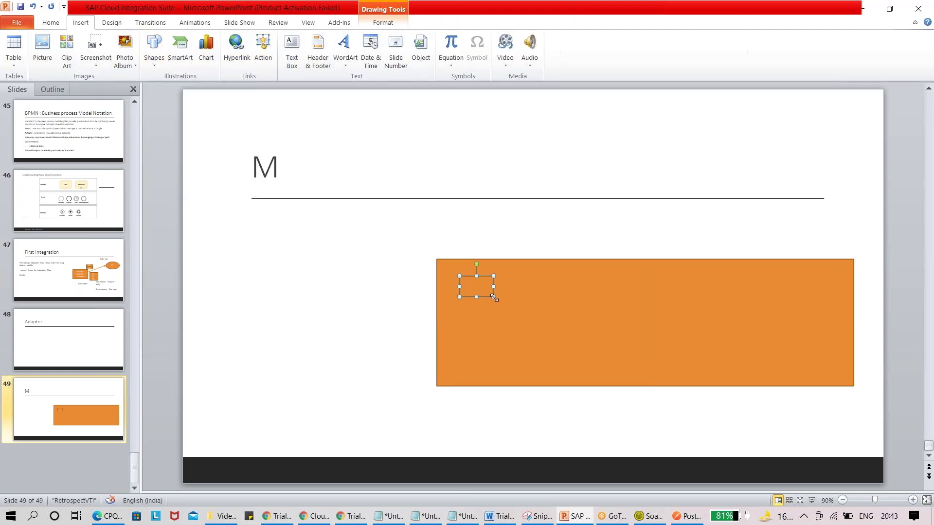
{"action": "key", "text": "ctrl+d"}
{"action": "key", "text": "ctrl+d"}
{"action": "key", "text": "ctrl+d"}
{"action": "key", "text": "ctrl+d"}
{"action": "key", "text": "ctrl+d"}
{"action": "left_click_drag", "start_coordinate": [521, 336], "coordinate": [713, 290]}
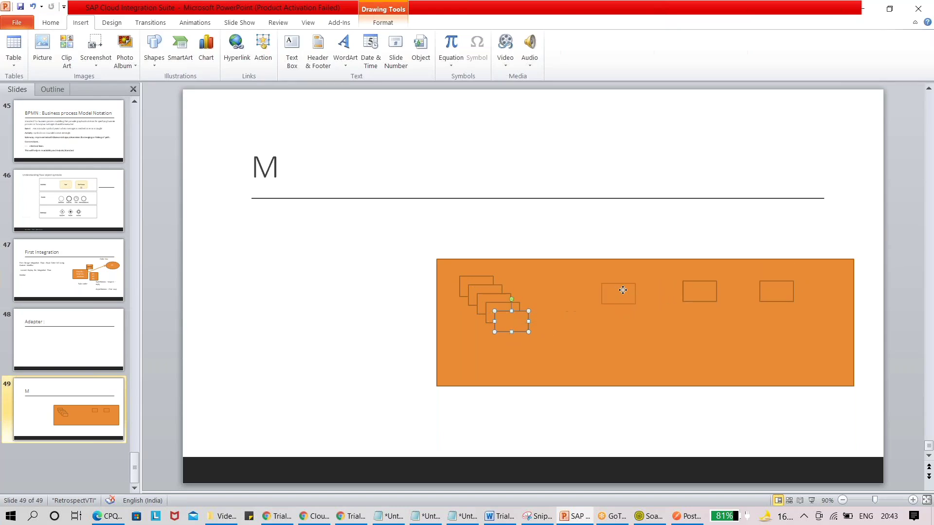
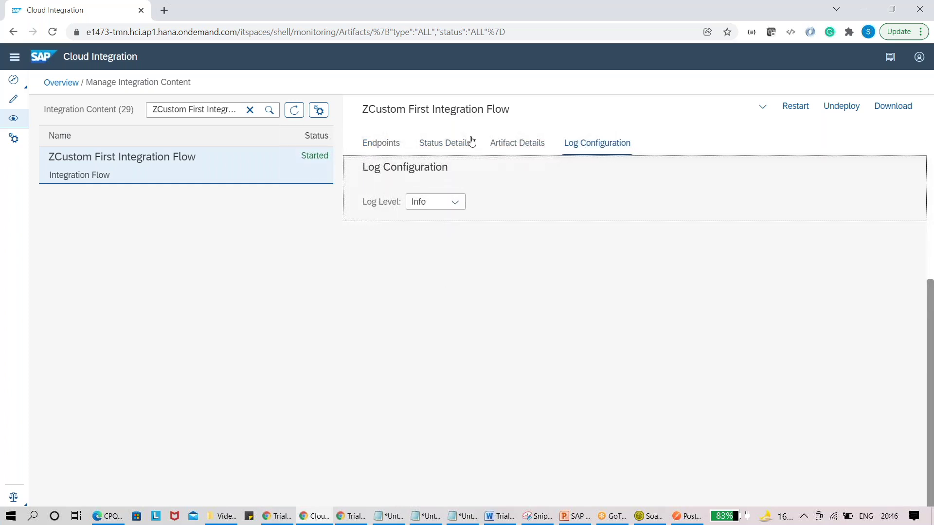
Step: Check the flow's deployment status and review the 3 integration artifacts in error from the monitoring overview
{"action": "left_click", "coordinate": [448, 144]}
{"action": "left_click", "coordinate": [13, 118]}
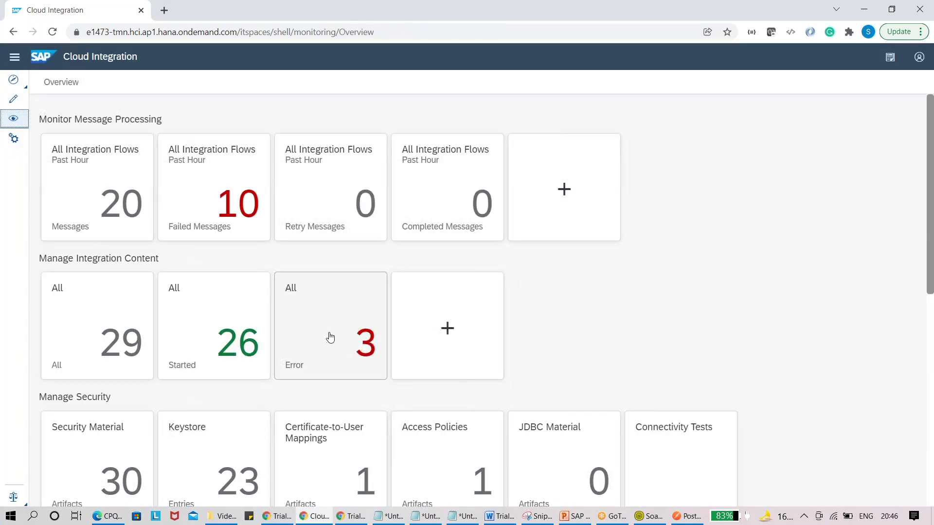
{"action": "left_click", "coordinate": [327, 336]}
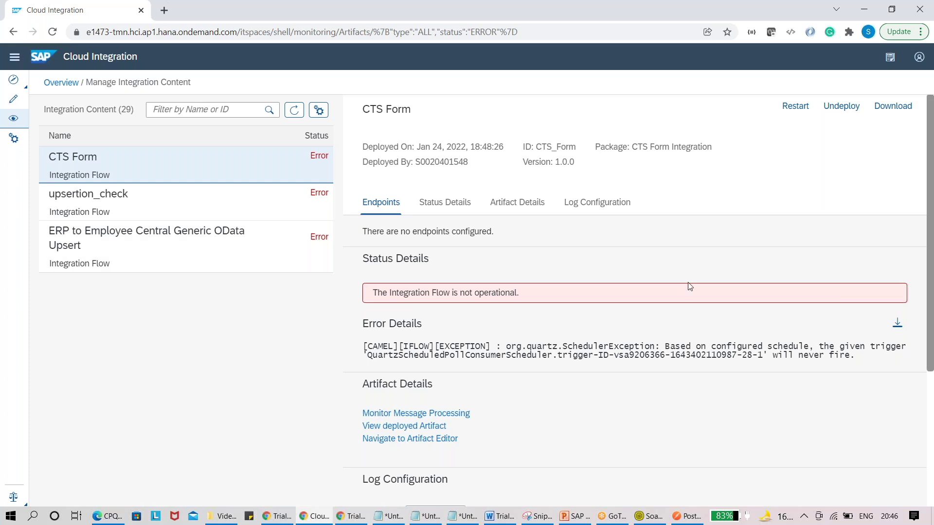
{"action": "left_click", "coordinate": [62, 83]}
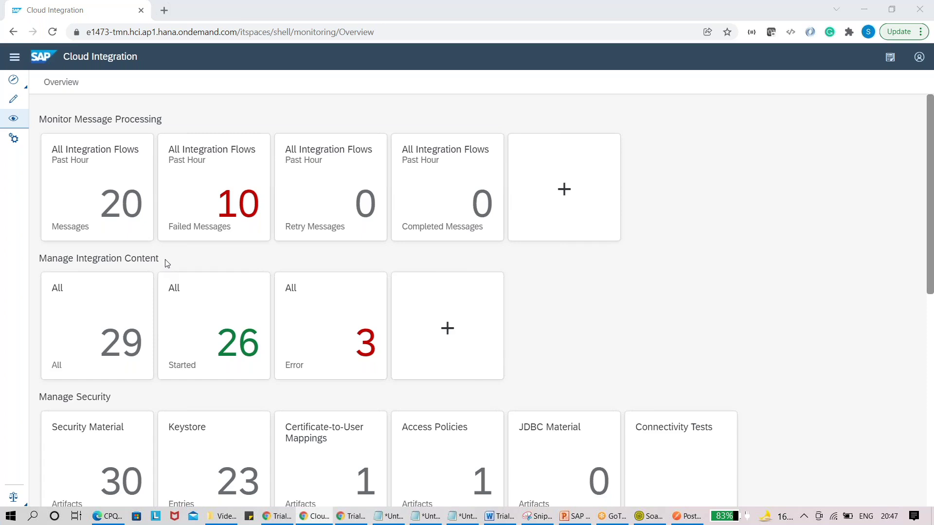
{"action": "key", "text": "alt+Tab"}
Step: Title slide 49 'Manage Integration Content', correcting the typos along the way
{"action": "left_click", "coordinate": [302, 173]}
{"action": "type", "text": "anage O"}
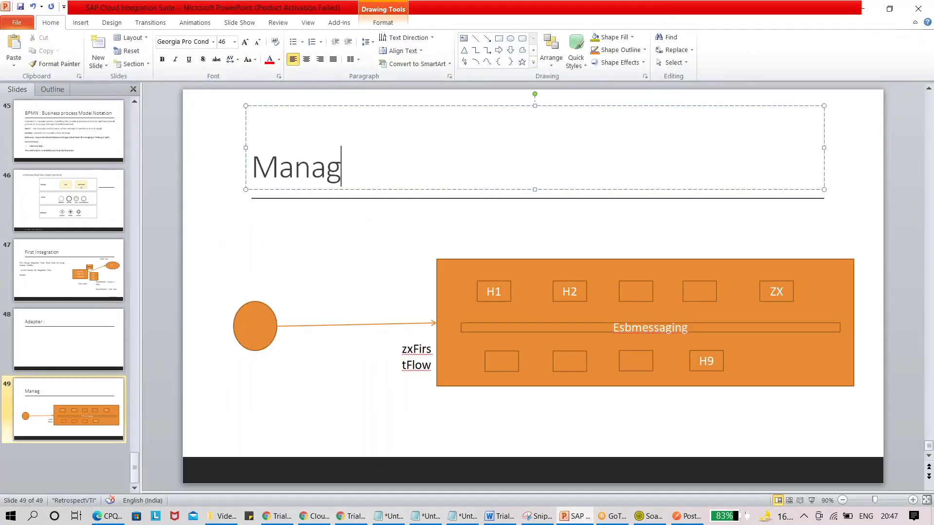
{"action": "key", "text": "BackSpace"}
{"action": "type", "text": "Intgrat"}
{"action": "key", "text": "BackSpace"}
{"action": "key", "text": "BackSpace"}
{"action": "key", "text": "BackSpace"}
{"action": "key", "text": "BackSpace"}
{"action": "type", "text": "egrat"}
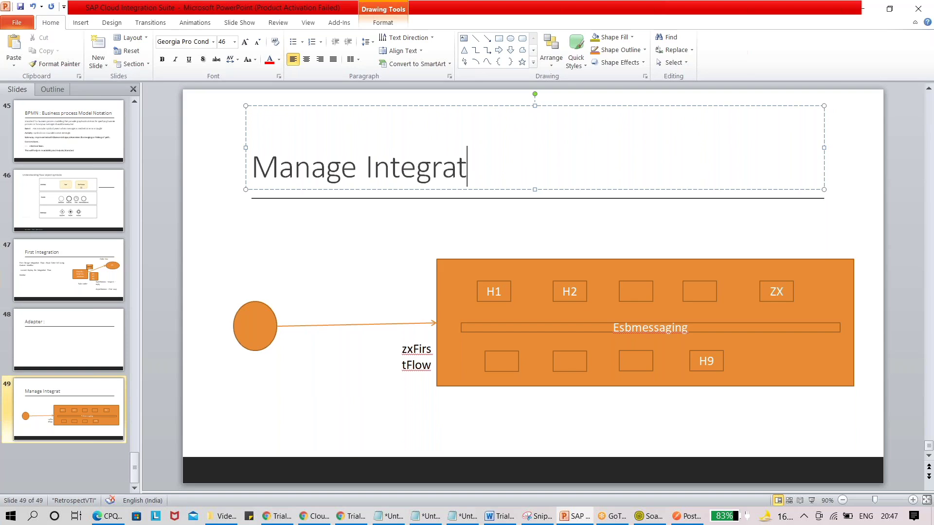
{"action": "type", "text": "ion Content"}
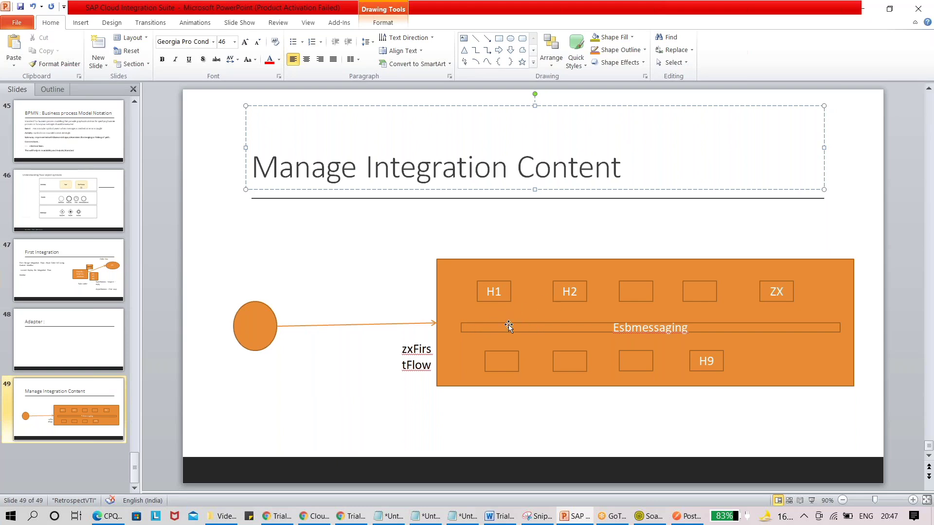
{"action": "key", "text": "alt+Tab"}
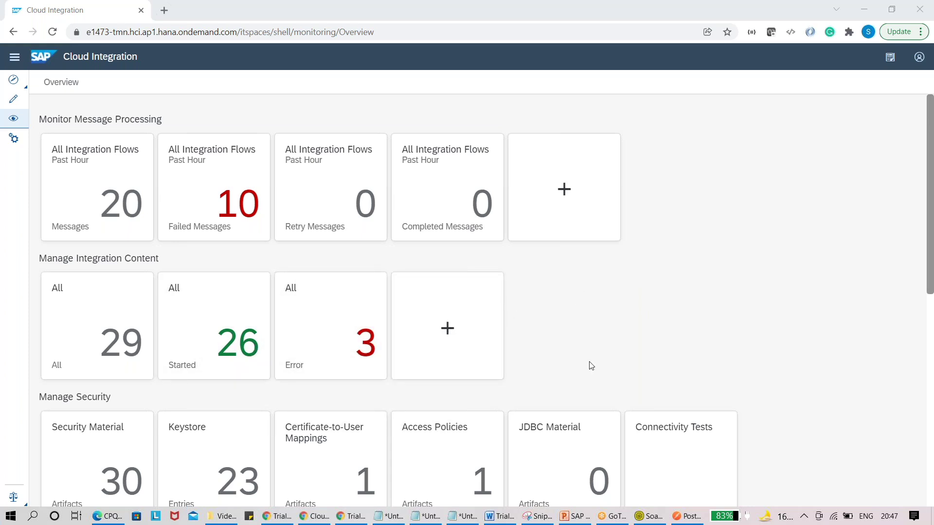
Step: Copy the flow's endpoint URL from the started integration artifacts list
{"action": "left_click", "coordinate": [641, 517]}
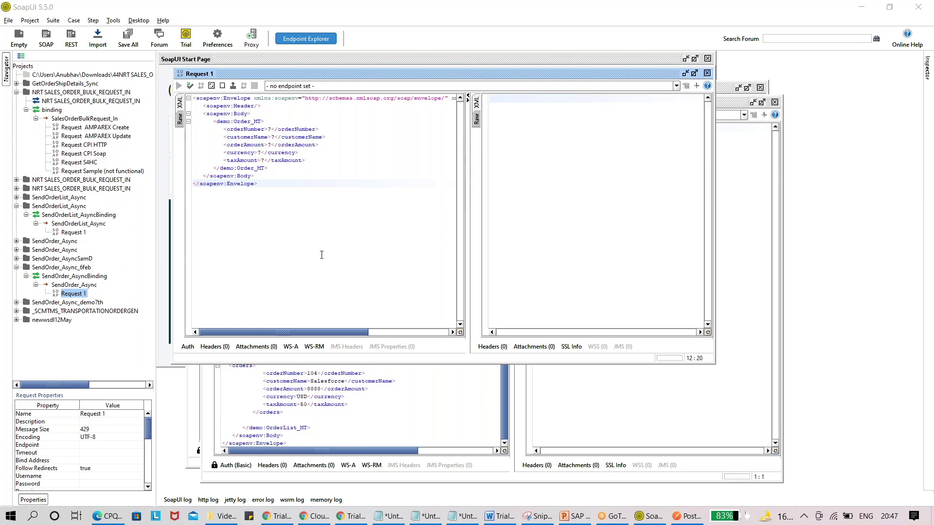
{"action": "key", "text": "alt+Tab"}
{"action": "left_click", "coordinate": [255, 336]}
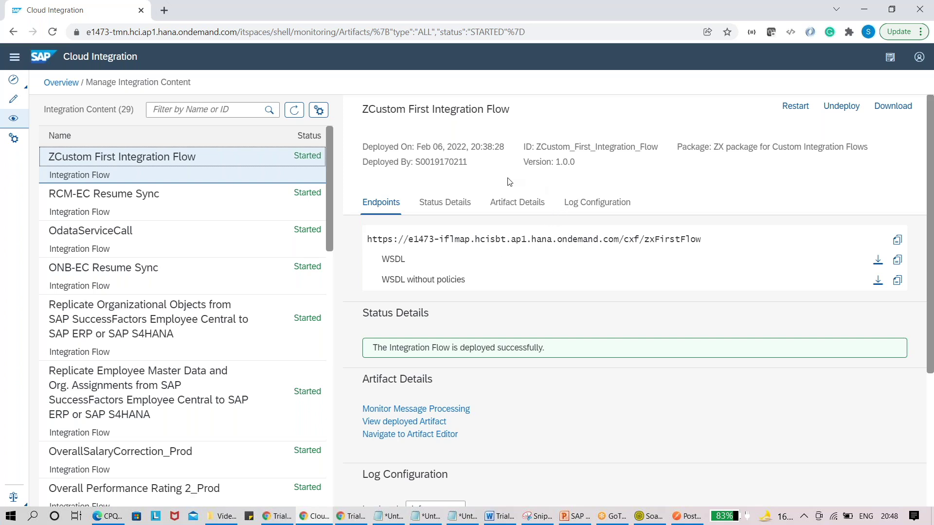
{"action": "left_click", "coordinate": [897, 242]}
Step: Add the copied /cxf/zxFirstFlow URL as a new endpoint for Request 1
{"action": "left_click", "coordinate": [650, 518]}
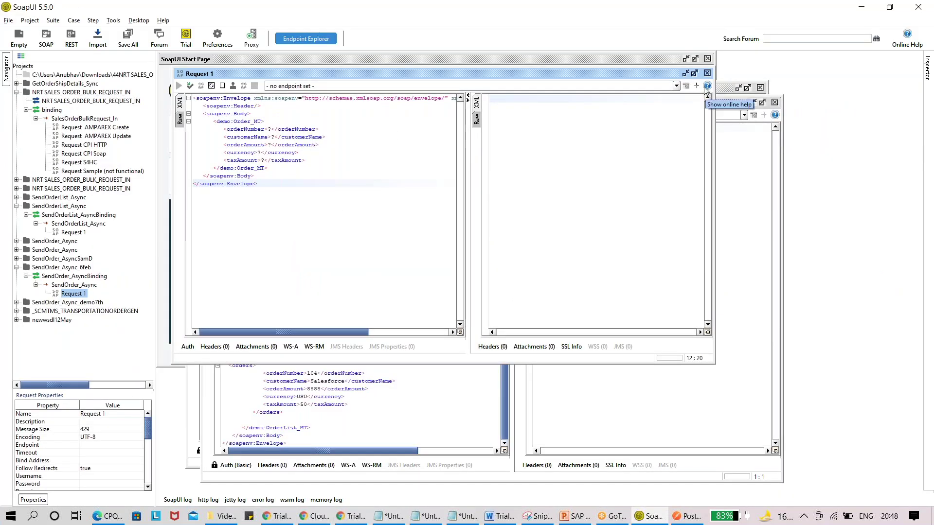
{"action": "left_click", "coordinate": [676, 85]}
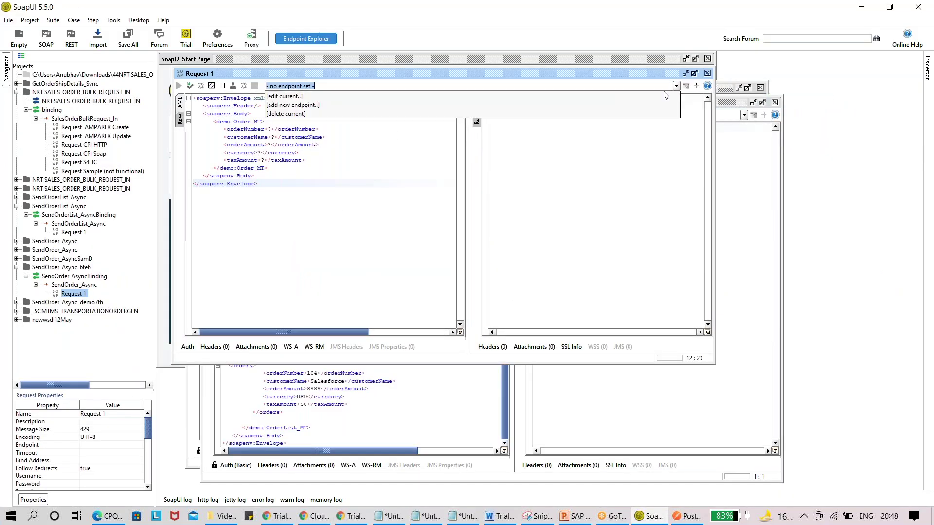
{"action": "left_click", "coordinate": [432, 105]}
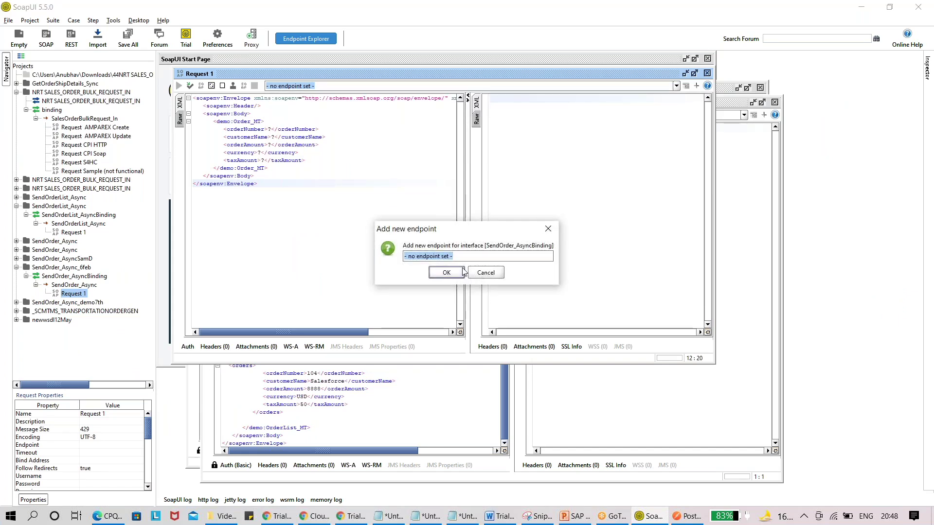
{"action": "key", "text": "ctrl+v"}
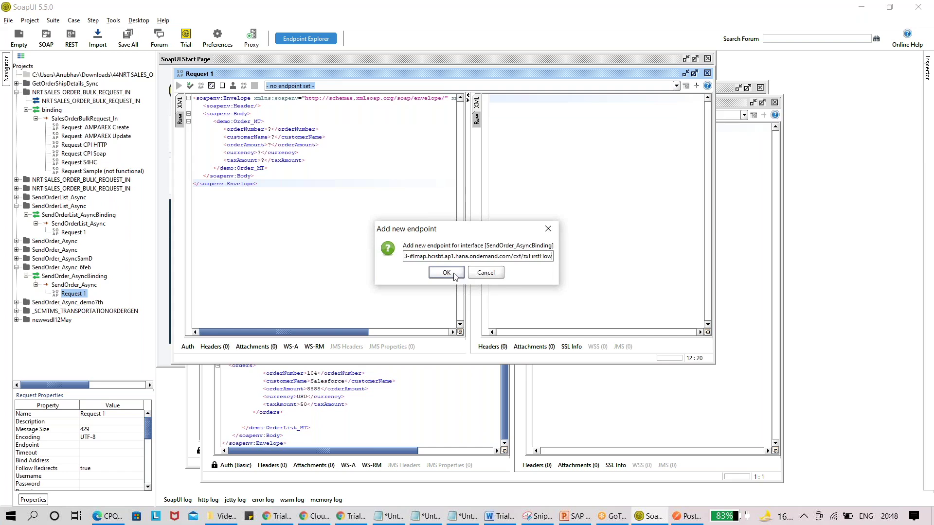
{"action": "left_click", "coordinate": [458, 274]}
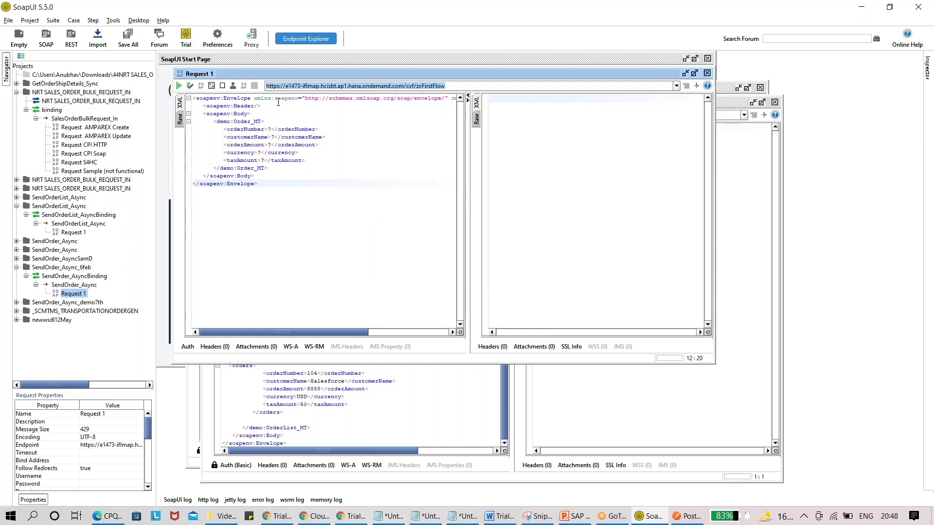
Step: Fill the order XML with orderNumber 101, customerName SAP, orderAmount 1000, currency USD, taxAmount 10
{"action": "left_click", "coordinate": [271, 130]}
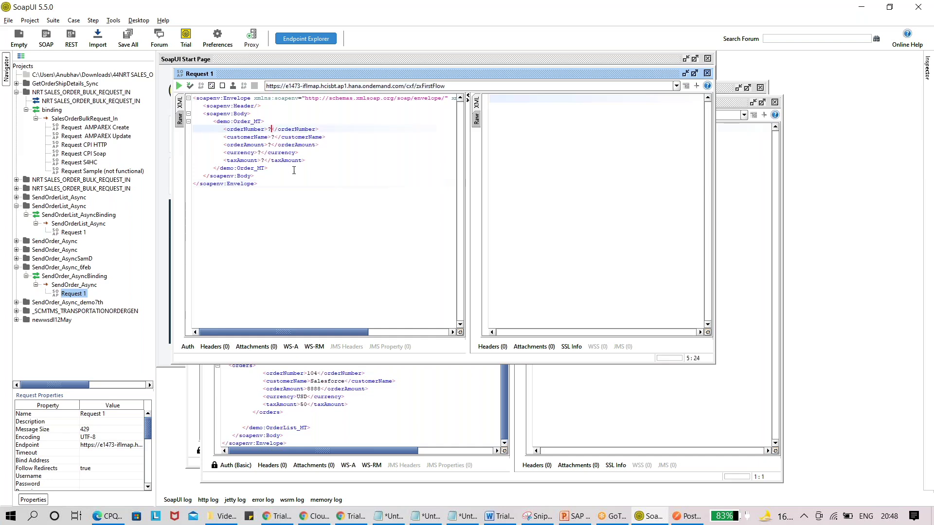
{"action": "key", "text": "BackSpace"}
{"action": "type", "text": "101"}
{"action": "left_click", "coordinate": [273, 138]}
{"action": "key", "text": "BackSpace"}
{"action": "type", "text": "SAP"}
{"action": "left_click", "coordinate": [272, 145]}
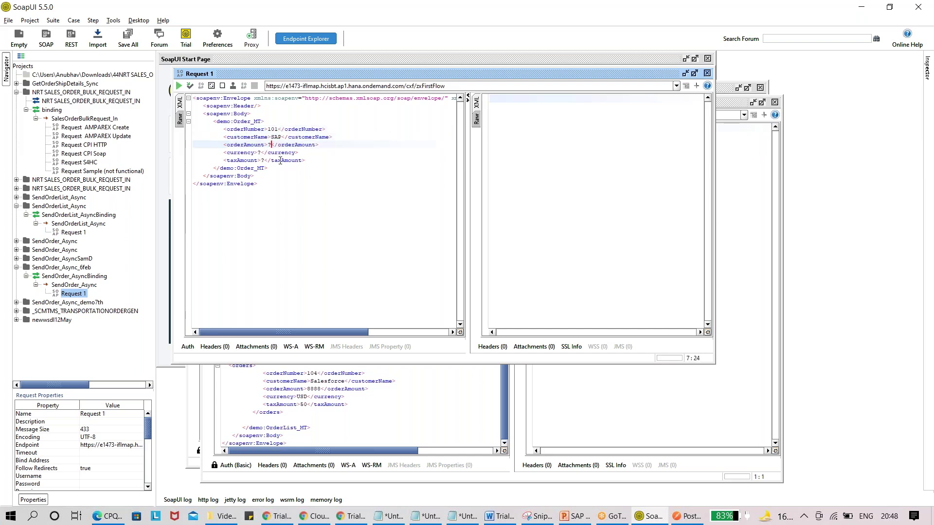
{"action": "key", "text": "BackSpace"}
{"action": "type", "text": "1000"}
{"action": "left_click", "coordinate": [261, 153]}
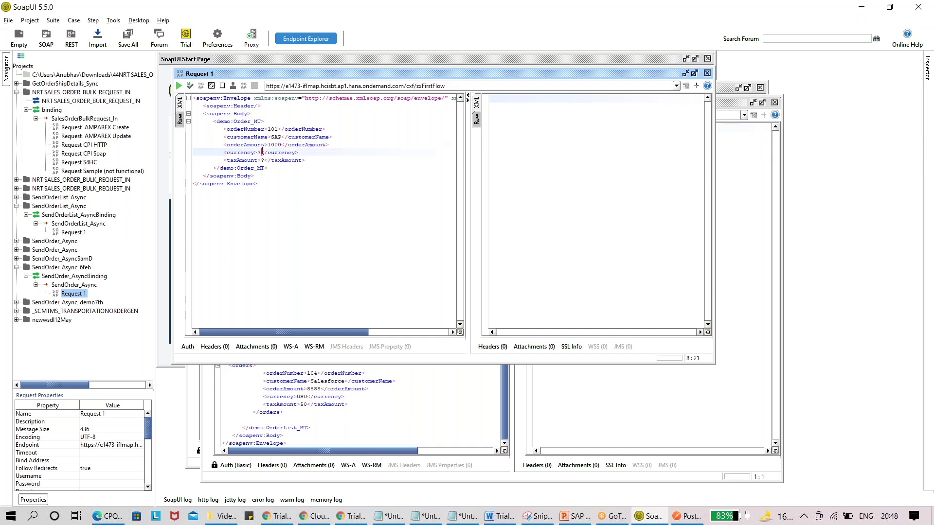
{"action": "key", "text": "BackSpace"}
{"action": "type", "text": "USD"}
{"action": "left_click", "coordinate": [265, 160]}
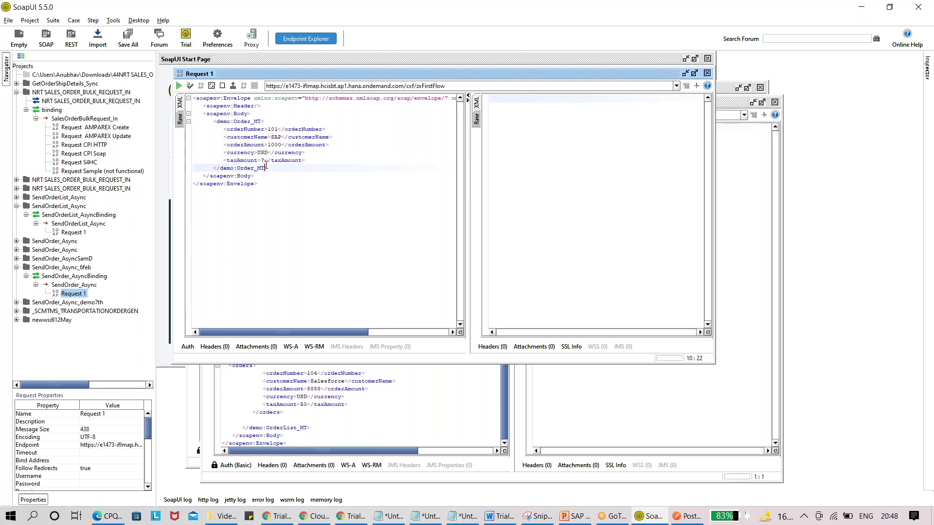
{"action": "key", "text": "BackSpace"}
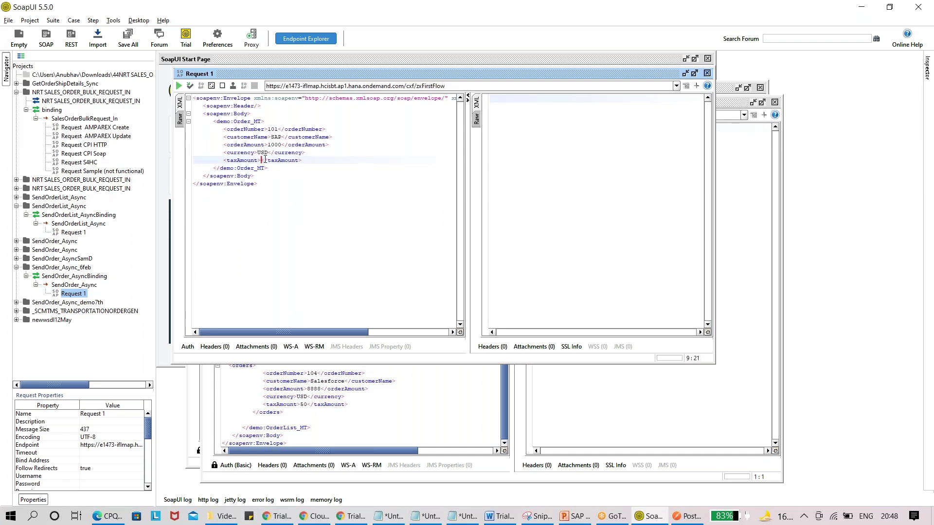
{"action": "type", "text": "10"}
{"action": "left_click_drag", "start_coordinate": [272, 187], "coordinate": [193, 106]}
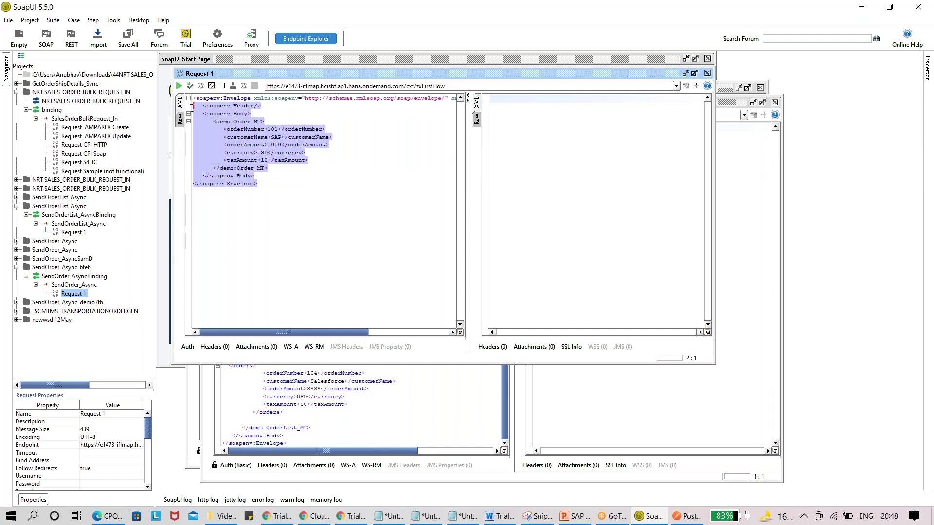
Step: Add Basic authorization to Request 1
{"action": "left_click", "coordinate": [188, 347]}
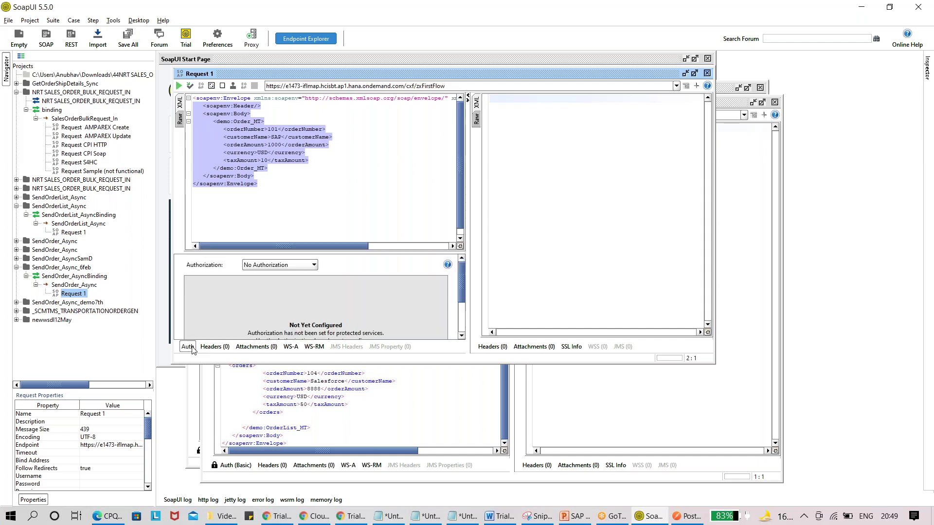
{"action": "left_click", "coordinate": [274, 265]}
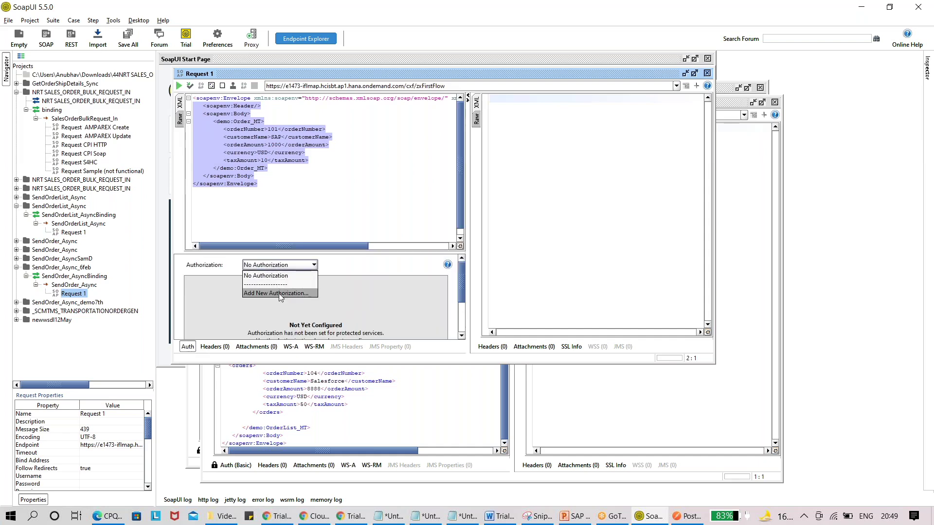
{"action": "left_click", "coordinate": [279, 294]}
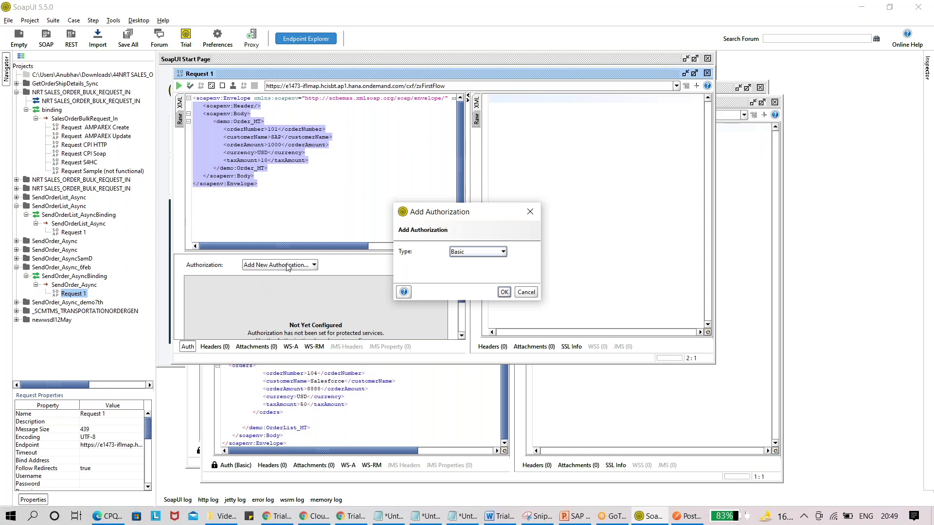
{"action": "left_click", "coordinate": [503, 291]}
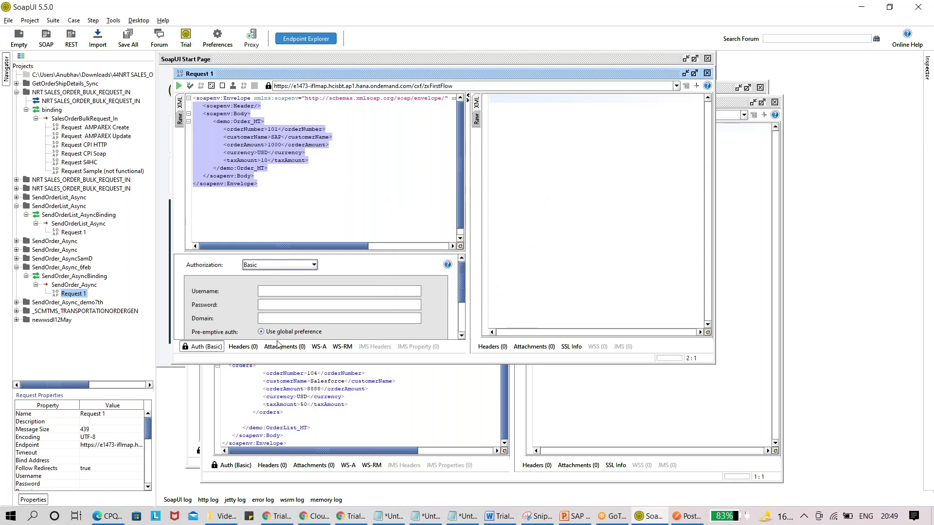
{"action": "left_click", "coordinate": [34, 499]}
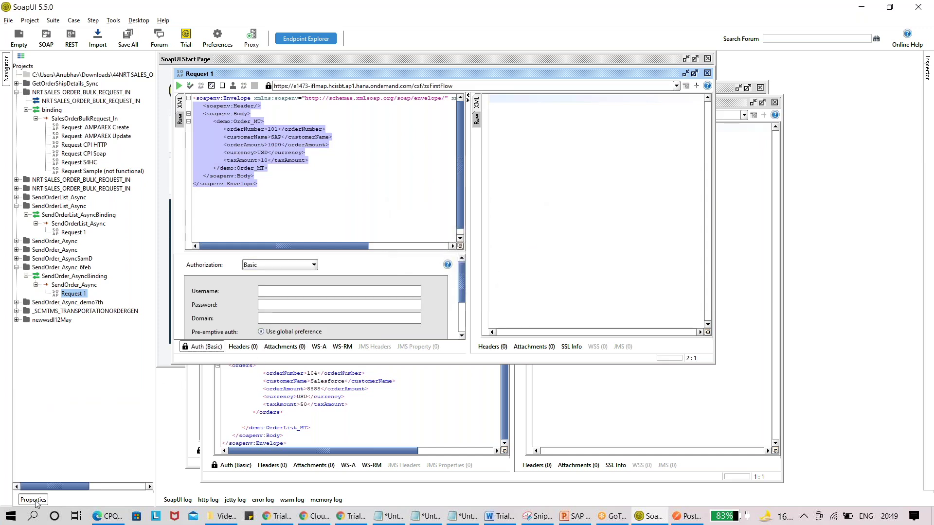
{"action": "left_click", "coordinate": [33, 499]}
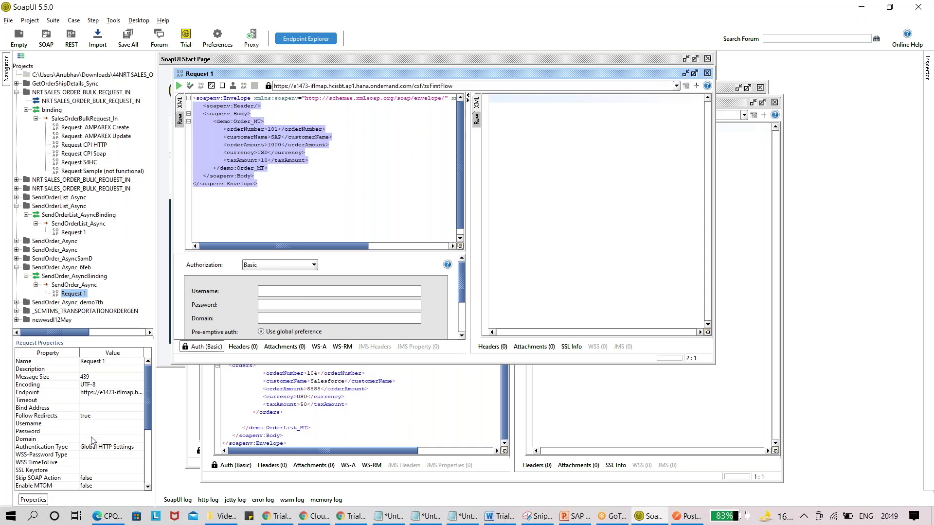
Step: Enter the account username and re-enter the password for Basic authentication
{"action": "left_click", "coordinate": [303, 290]}
{"action": "type", "text": "S00191"}
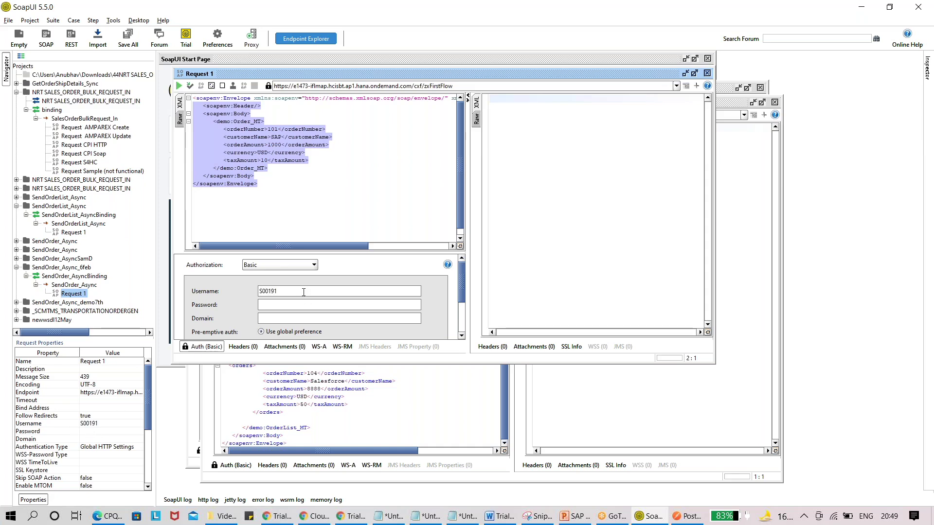
{"action": "type", "text": "70211"}
{"action": "key", "text": "Tab"}
{"action": "type", "text": "••"}
{"action": "key", "text": "BackSpace"}
{"action": "key", "text": "BackSpace"}
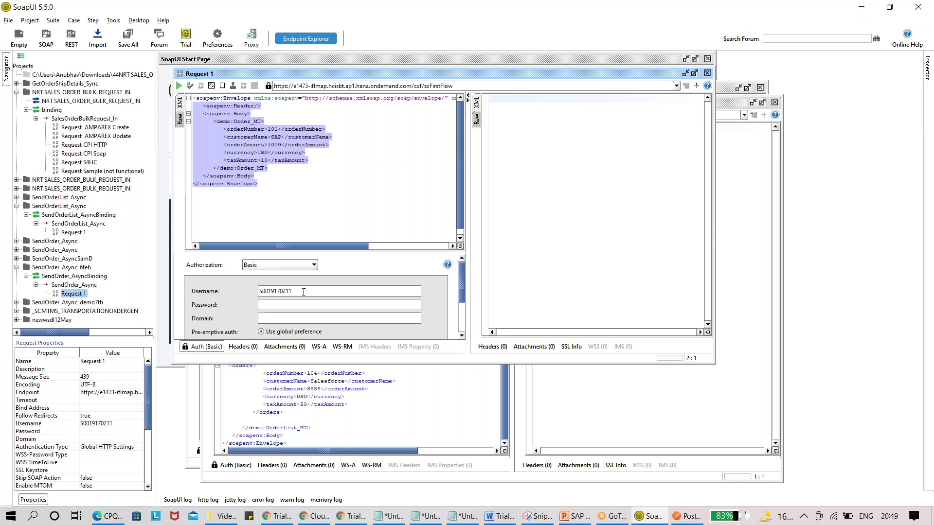
{"action": "type", "text": "•••••"}
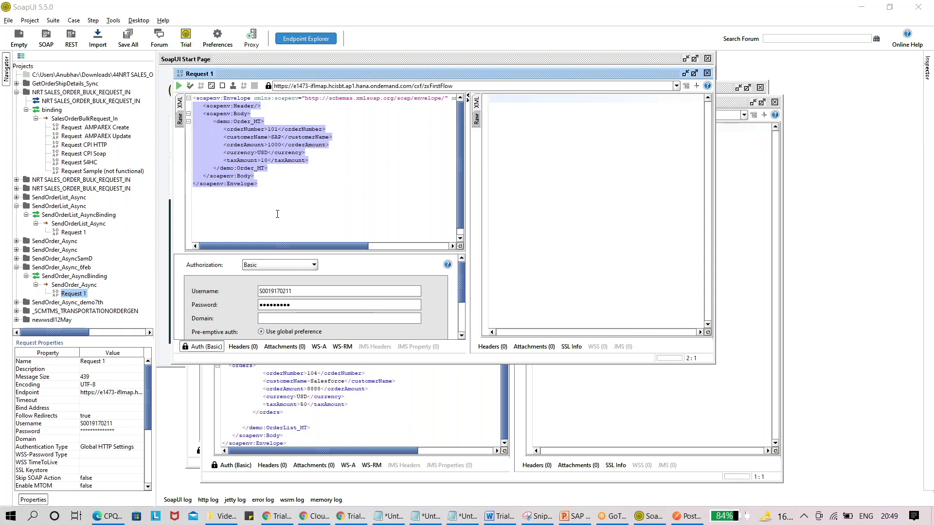
{"action": "key", "text": "alt+Tab"}
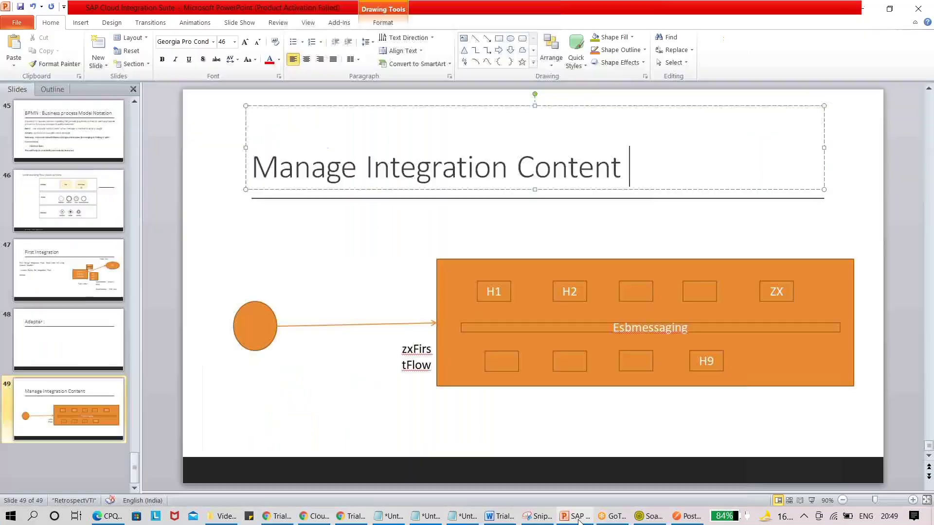
{"action": "key", "text": "Page_Up"}
{"action": "key", "text": "Page_Up"}
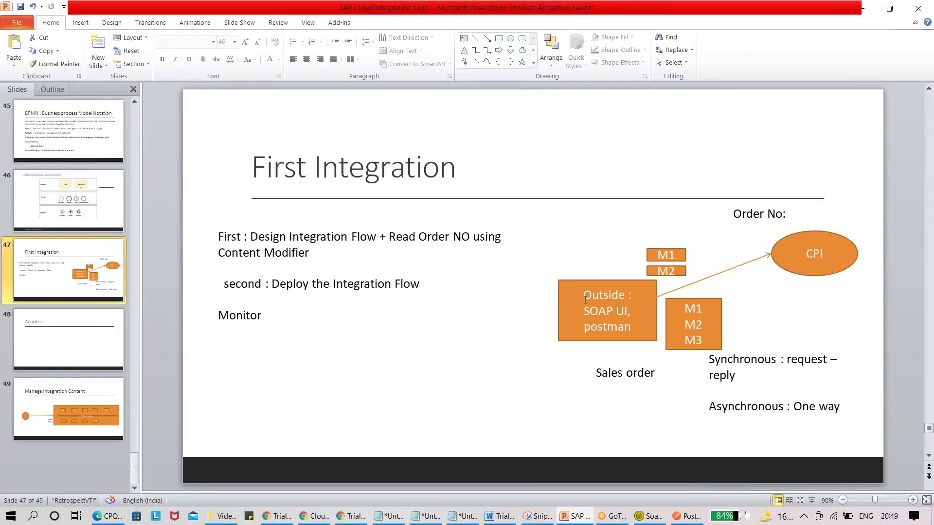
{"action": "key", "text": "alt+Tab"}
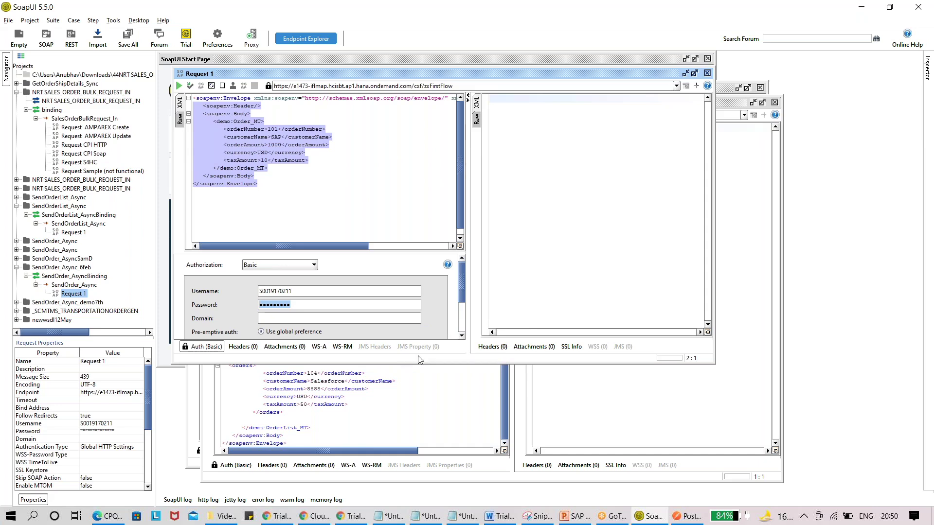
Step: Close the ds44 request editor and select the entire zxFirstFlow request XML
{"action": "left_click", "coordinate": [489, 389]}
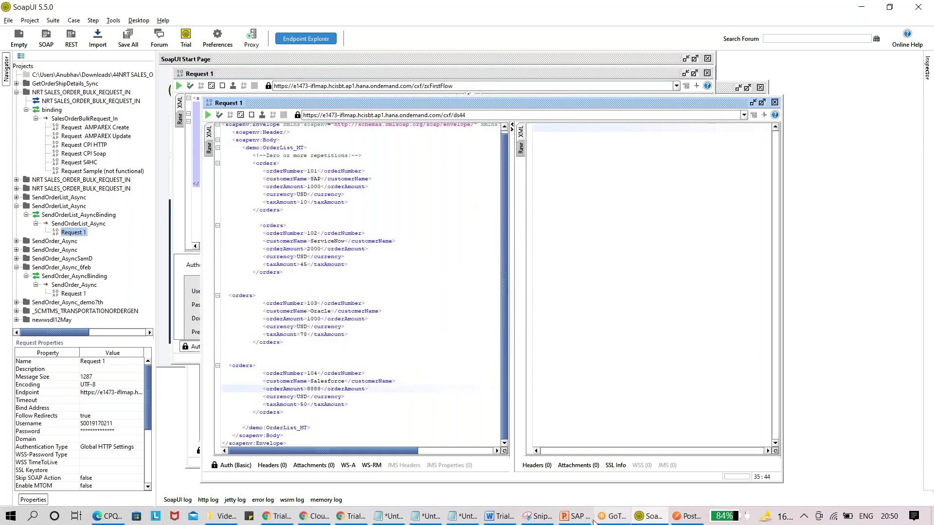
{"action": "left_click", "coordinate": [575, 516]}
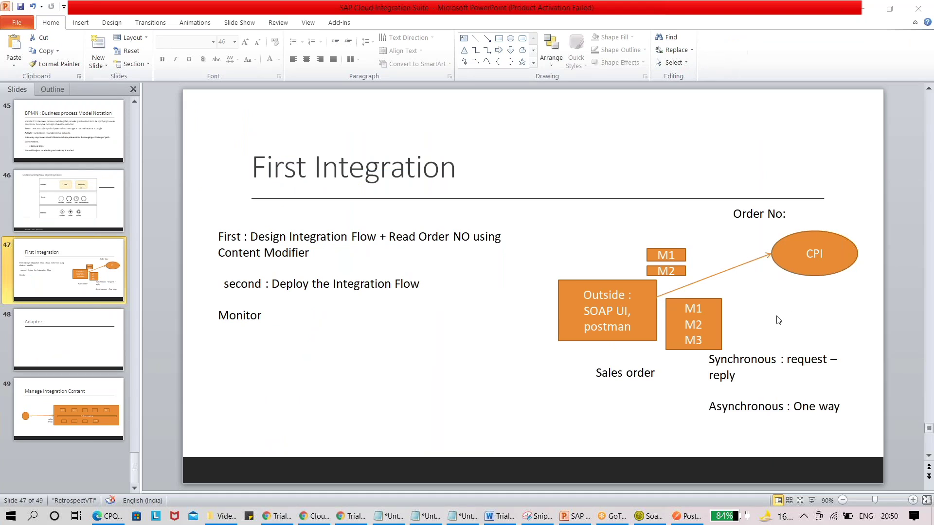
{"action": "mouse_move", "coordinate": [559, 514]}
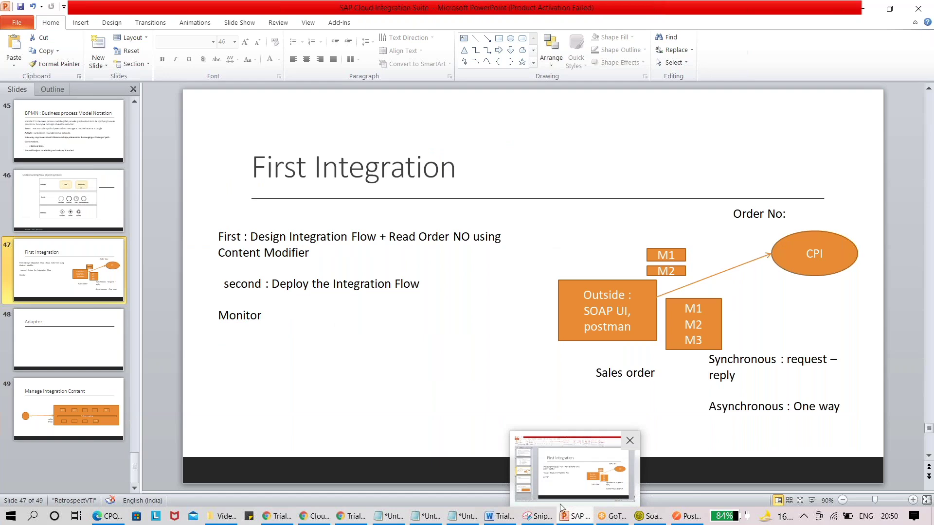
{"action": "left_click", "coordinate": [650, 516]}
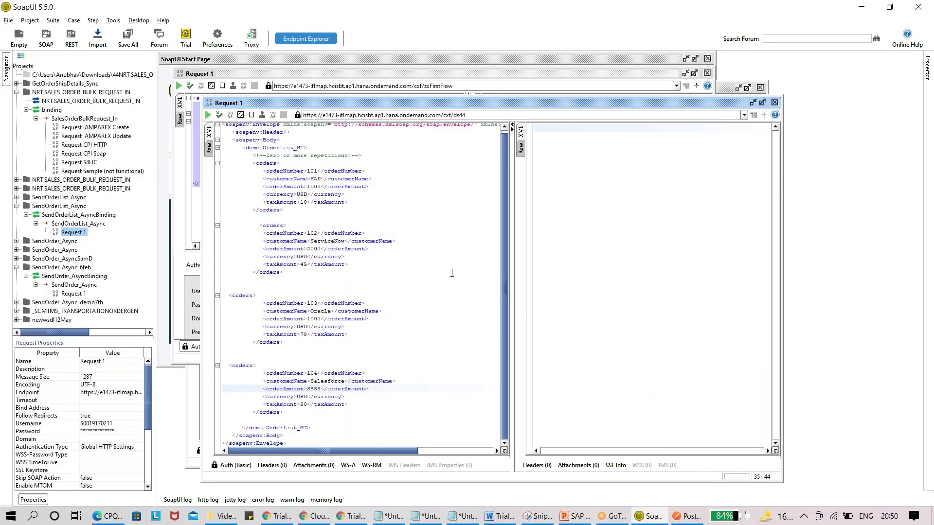
{"action": "left_click", "coordinate": [774, 103]}
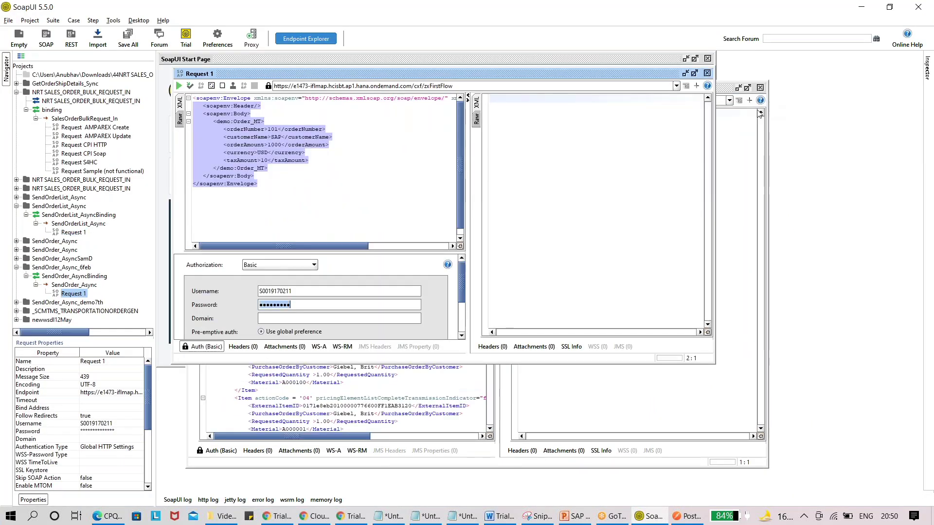
{"action": "left_click", "coordinate": [339, 165]}
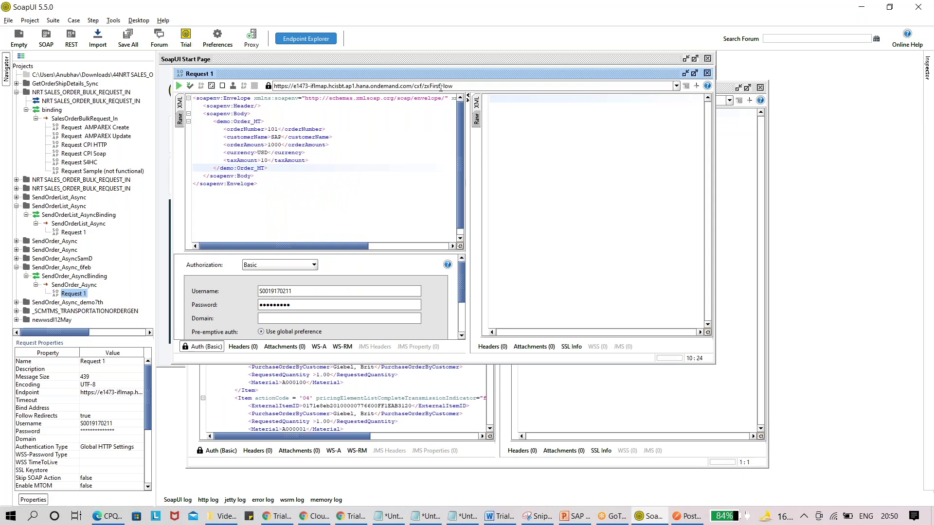
{"action": "left_click_drag", "start_coordinate": [261, 198], "coordinate": [193, 97]}
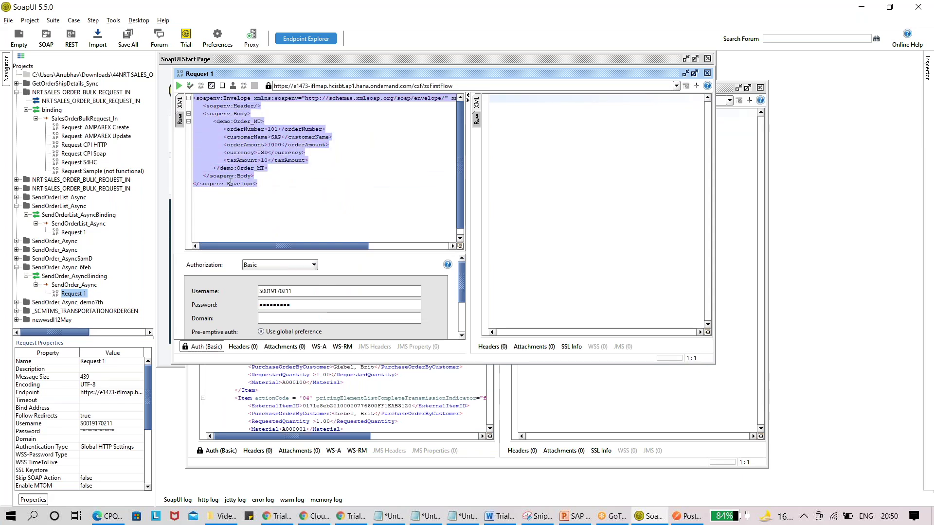
Step: Submit the order request to zxFirstFlow and confirm 1 completed message of 21 in the overview
{"action": "left_click", "coordinate": [179, 88]}
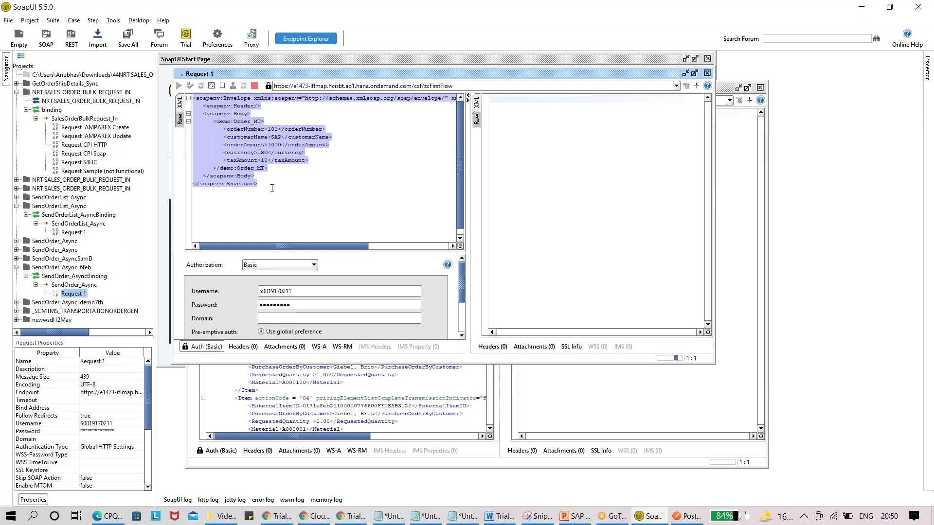
{"action": "key", "text": "alt+Tab"}
{"action": "key", "text": "Tab"}
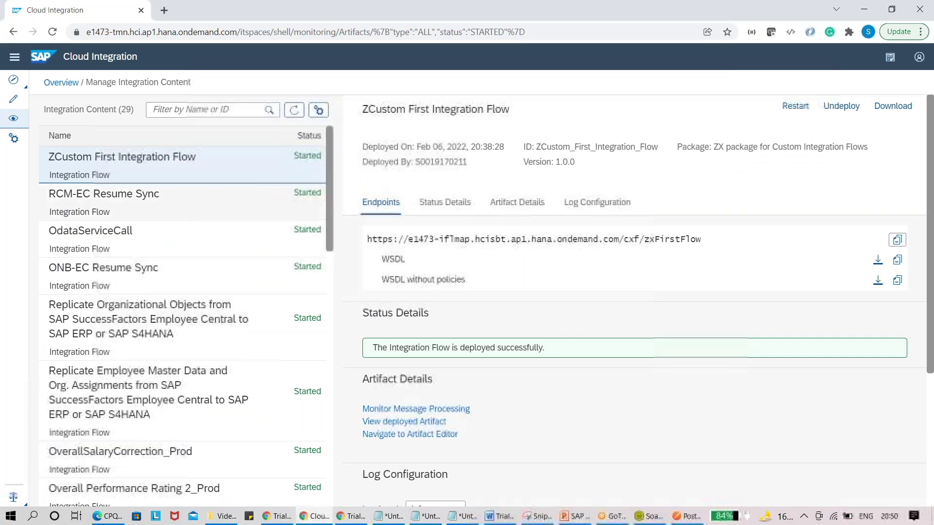
{"action": "left_click", "coordinate": [14, 119]}
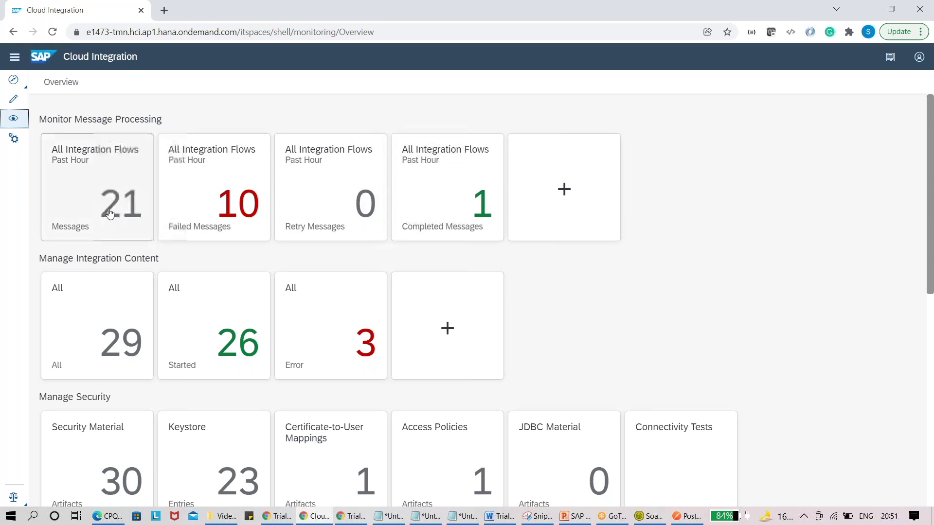
{"action": "left_click", "coordinate": [183, 210]}
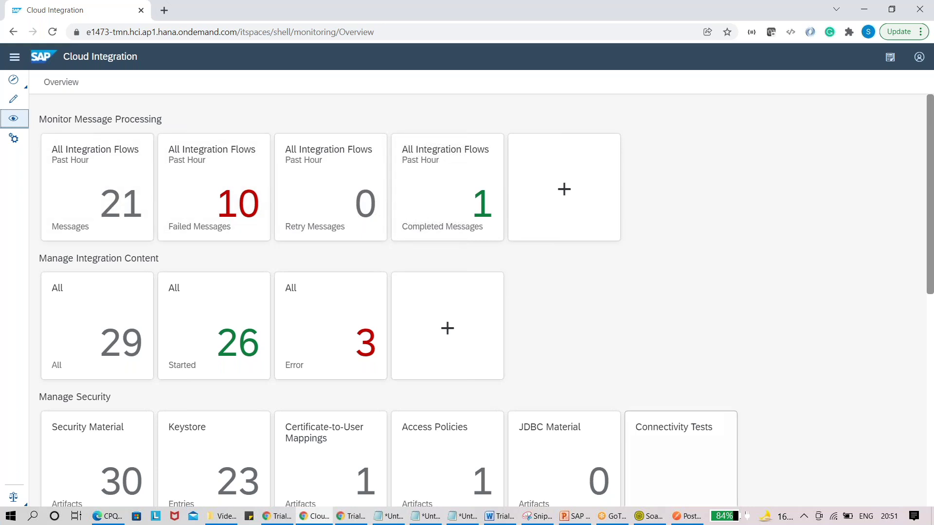
{"action": "left_click", "coordinate": [601, 521]}
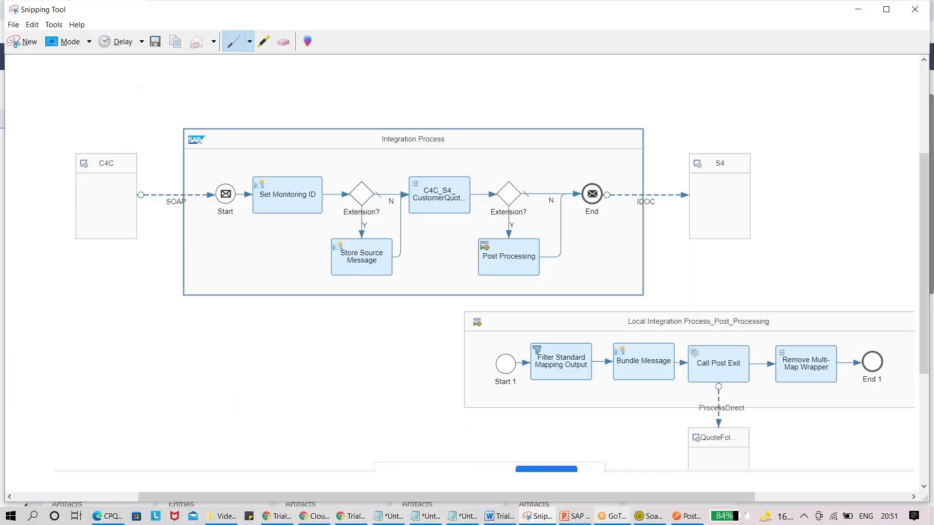
{"action": "mouse_move", "coordinate": [601, 520]}
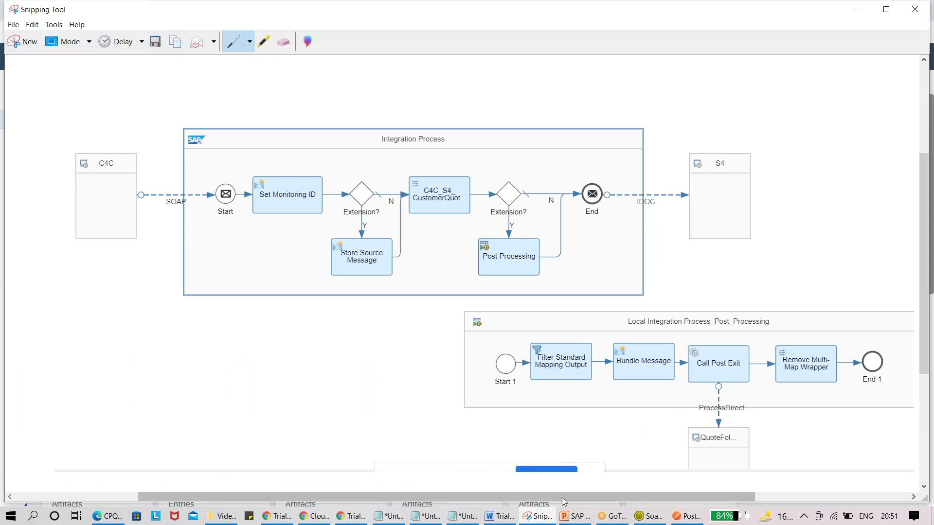
Step: Paste the C4C-to-S4 integration diagram onto slide 45 and move it below the text
{"action": "left_click", "coordinate": [575, 517]}
{"action": "left_click", "coordinate": [72, 214]}
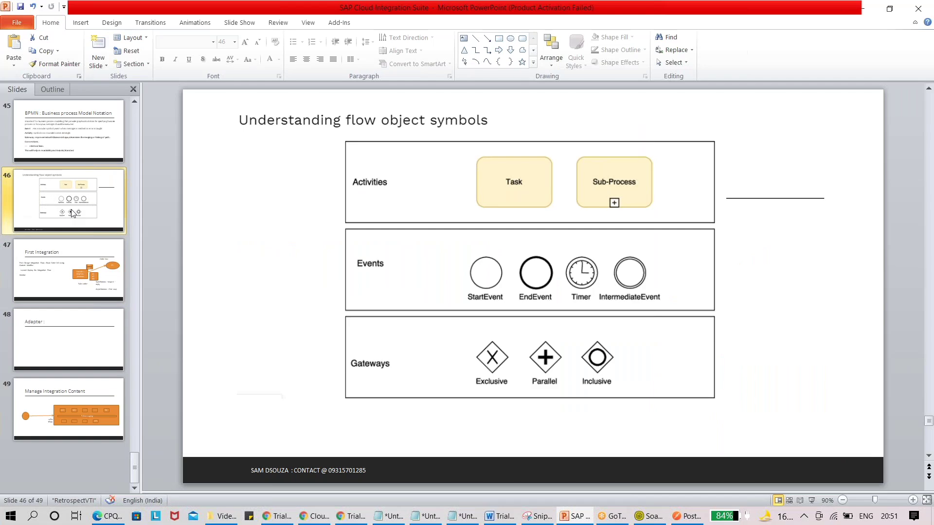
{"action": "key", "text": "Down"}
{"action": "key", "text": "Down"}
{"action": "key", "text": "Up"}
{"action": "key", "text": "Up"}
{"action": "key", "text": "Down"}
{"action": "key", "text": "Up"}
{"action": "key", "text": "Up"}
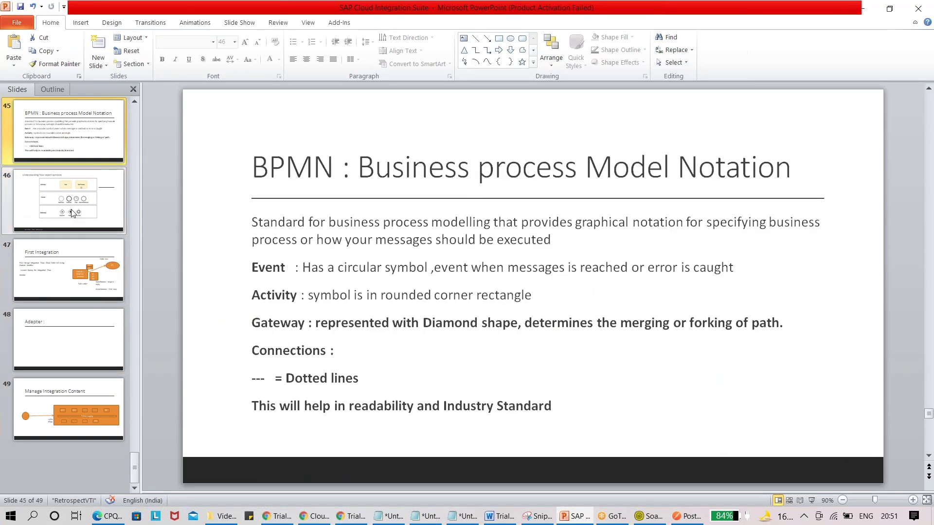
{"action": "key", "text": "Up"}
{"action": "key", "text": "Down"}
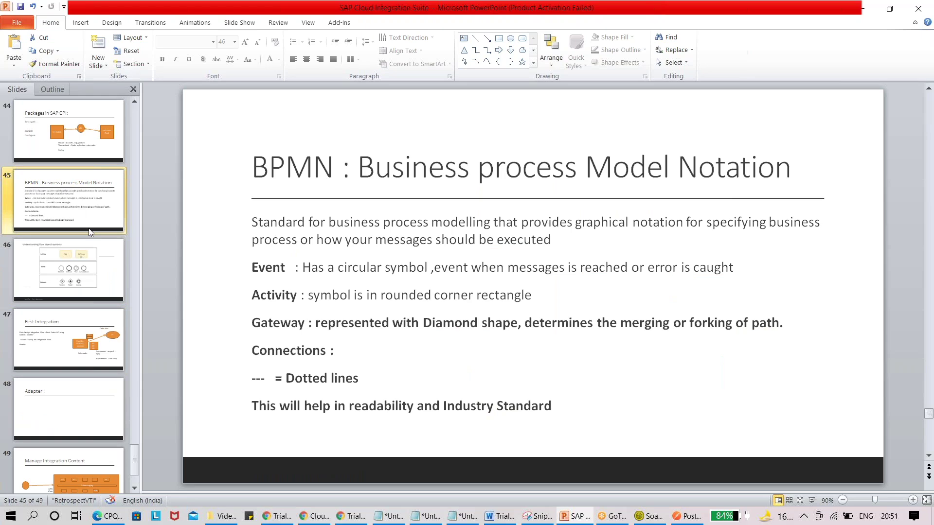
{"action": "key", "text": "ctrl+v"}
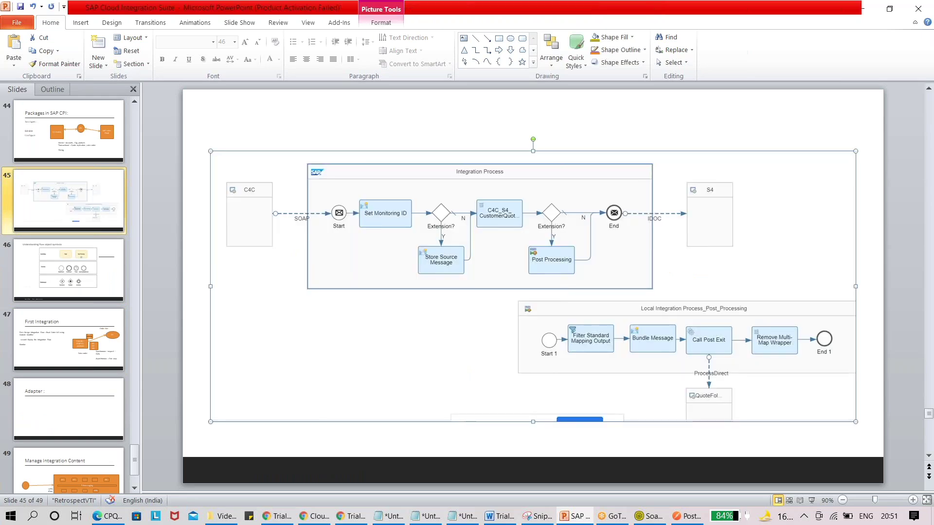
{"action": "left_click_drag", "start_coordinate": [264, 203], "coordinate": [280, 335]}
Step: Select slide 49, Manage Integration Content, in the Slides pane and check its slide options
{"action": "left_click", "coordinate": [76, 455]}
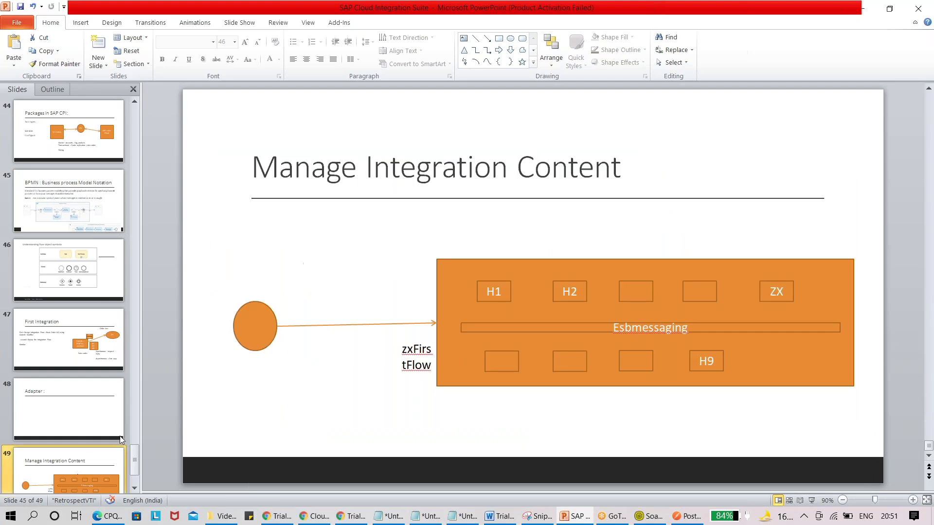
{"action": "left_click_drag", "start_coordinate": [135, 459], "coordinate": [132, 477]}
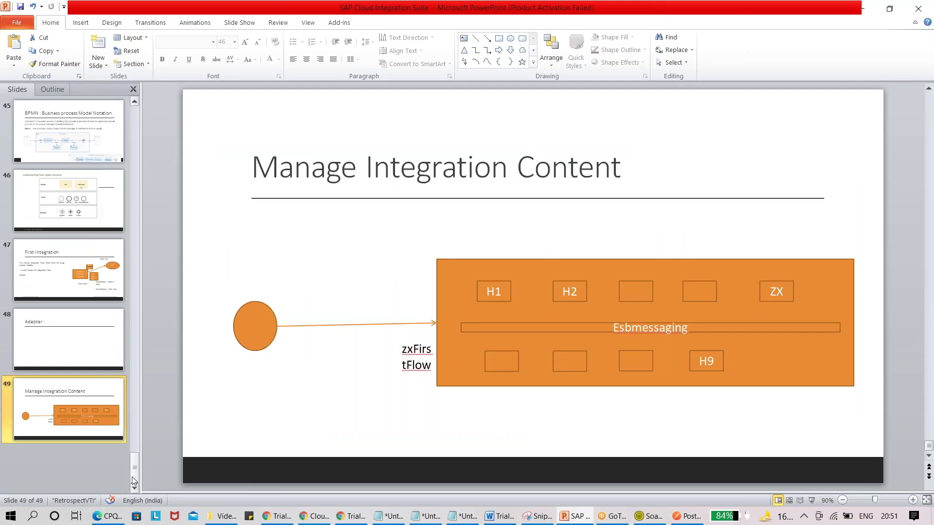
{"action": "right_click", "coordinate": [62, 431]}
{"action": "key", "text": "Escape"}
{"action": "right_click", "coordinate": [60, 417]}
{"action": "key", "text": "Escape"}
{"action": "key", "text": "alt+Tab"}
{"action": "key", "text": "alt+Tab"}
{"action": "key", "text": "alt+Tab"}
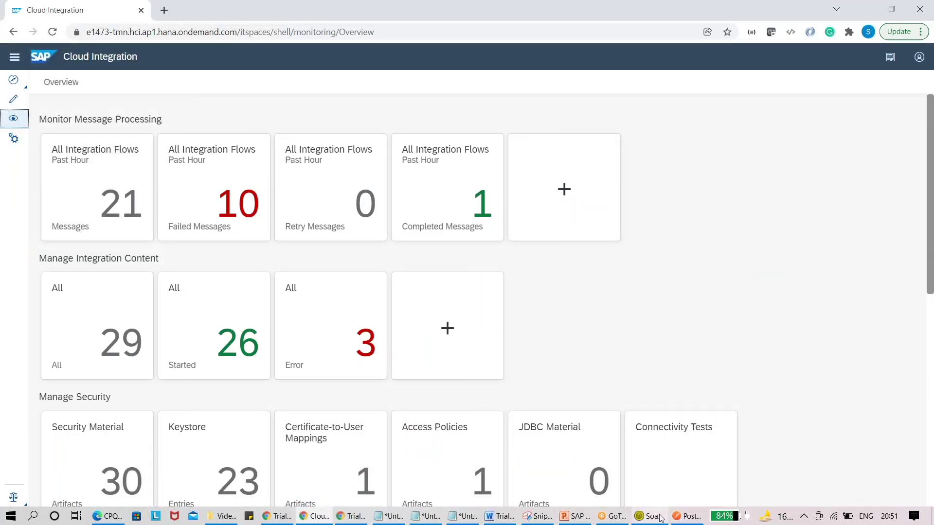
Step: Capture the monitoring overview tiles and paste the screenshot onto slide 49
{"action": "left_click", "coordinate": [538, 516]}
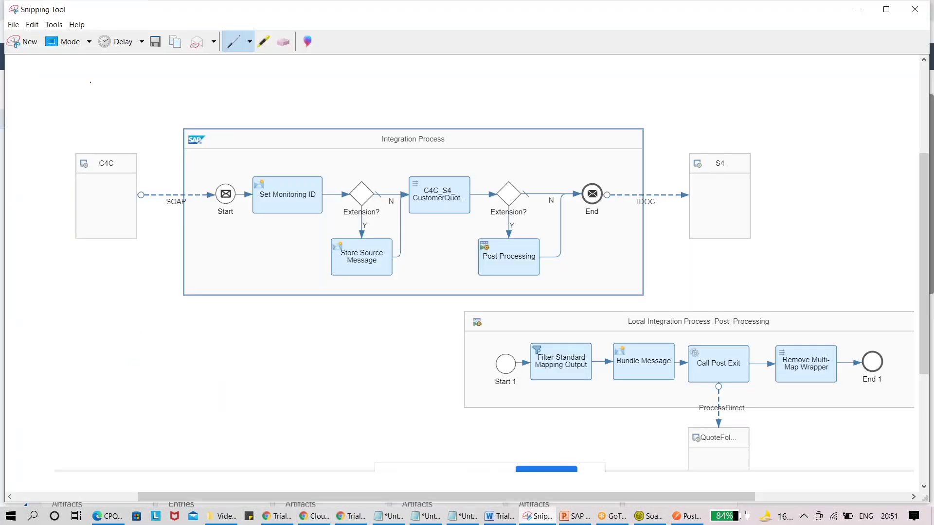
{"action": "left_click", "coordinate": [28, 43]}
{"action": "left_click_drag", "start_coordinate": [23, 97], "coordinate": [661, 394]}
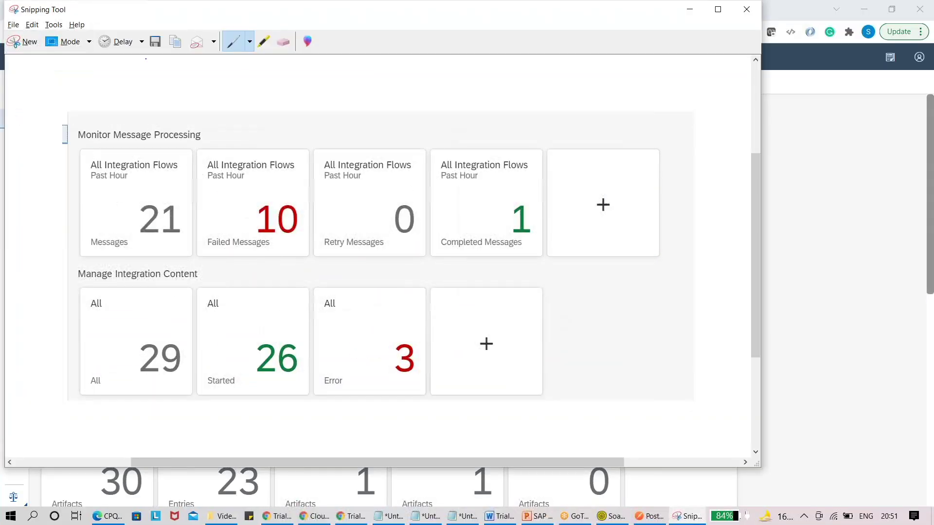
{"action": "left_click", "coordinate": [538, 517]}
{"action": "left_click", "coordinate": [288, 436]}
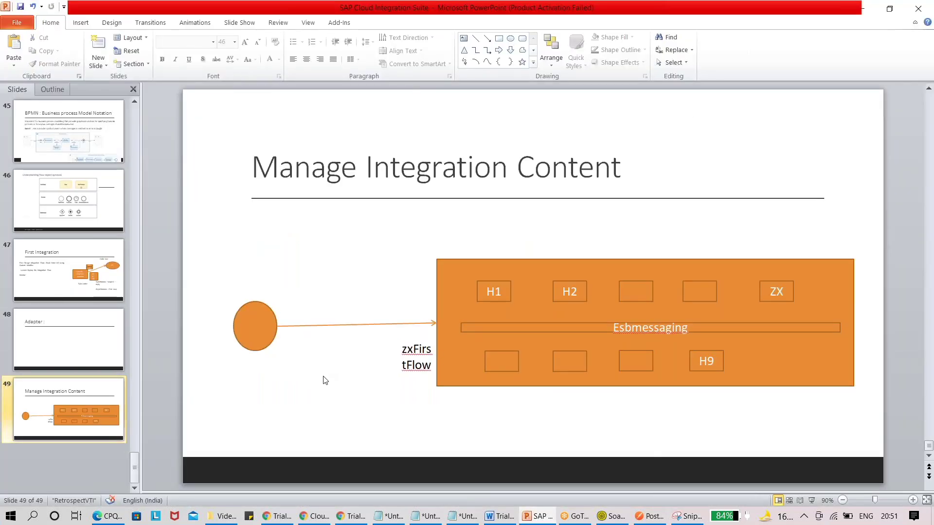
{"action": "key", "text": "ctrl+v"}
Step: Shrink the dashboard screenshot, place it top-right, and widen the title box leftward
{"action": "left_click_drag", "start_coordinate": [492, 292], "coordinate": [430, 359]}
{"action": "left_click_drag", "start_coordinate": [714, 249], "coordinate": [553, 322]}
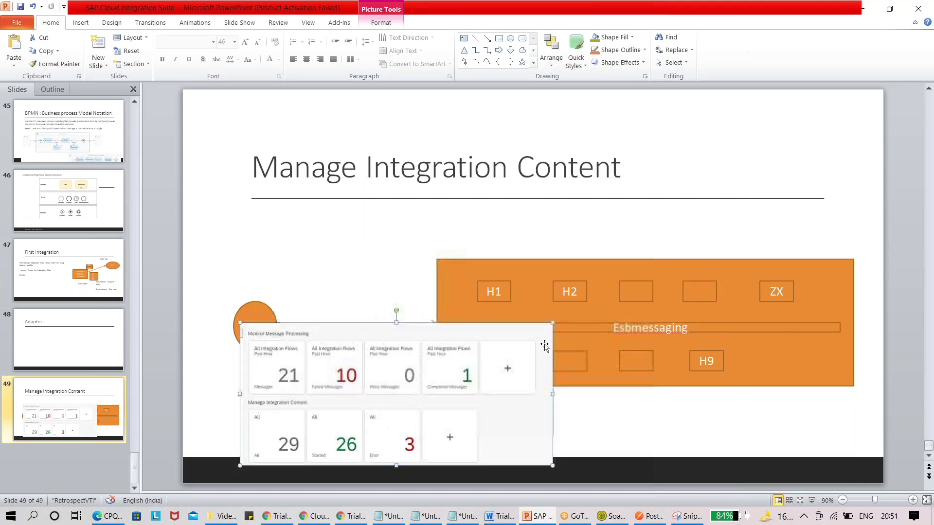
{"action": "left_click_drag", "start_coordinate": [525, 350], "coordinate": [877, 137]}
{"action": "left_click", "coordinate": [277, 170]}
{"action": "left_click_drag", "start_coordinate": [246, 148], "coordinate": [189, 157]}
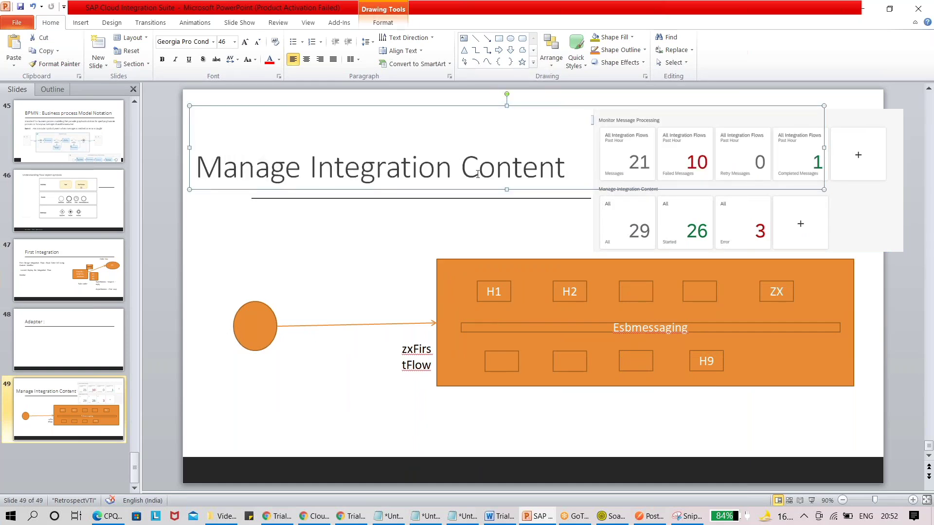
{"action": "left_click", "coordinate": [804, 229]}
{"action": "key", "text": "alt+Tab"}
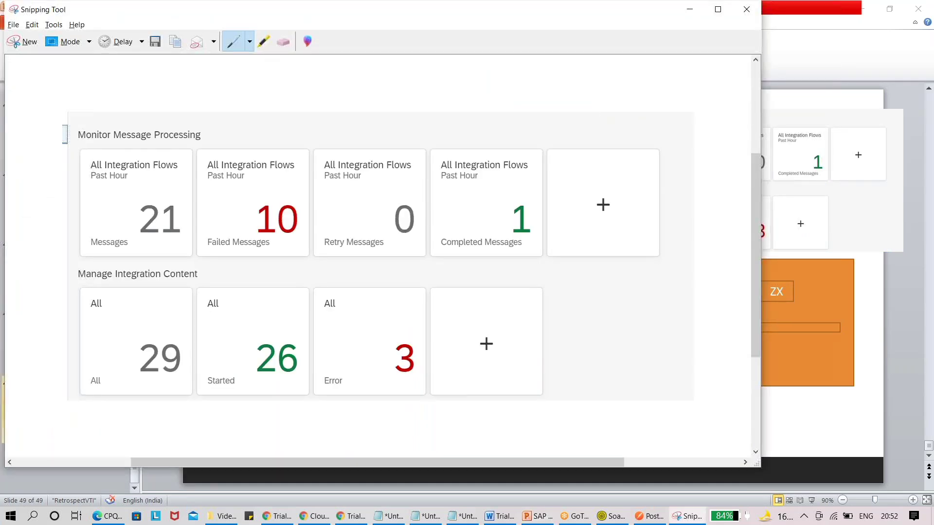
{"action": "key", "text": "alt+Tab"}
{"action": "key", "text": "alt+Tab"}
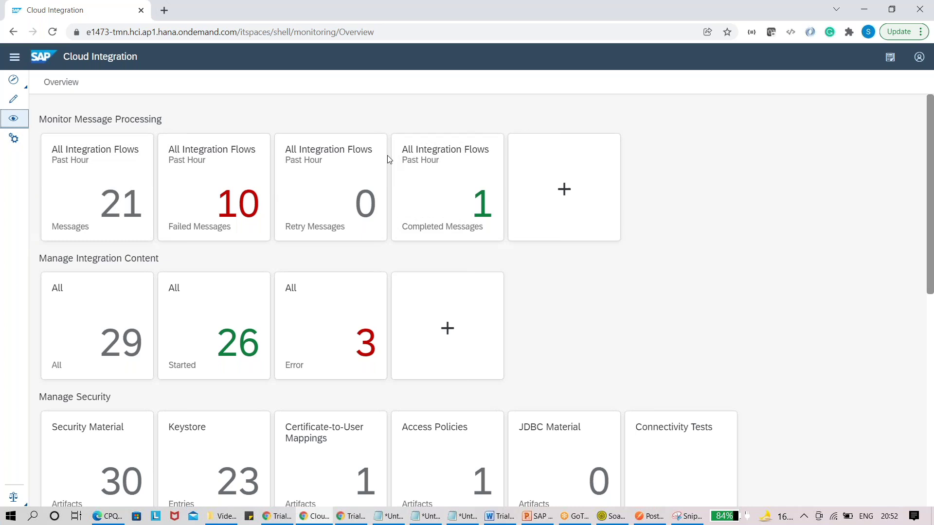
Step: List past-hour Completed messages, refresh, and review the flow's status, properties, logs and artifact details
{"action": "left_click", "coordinate": [439, 198]}
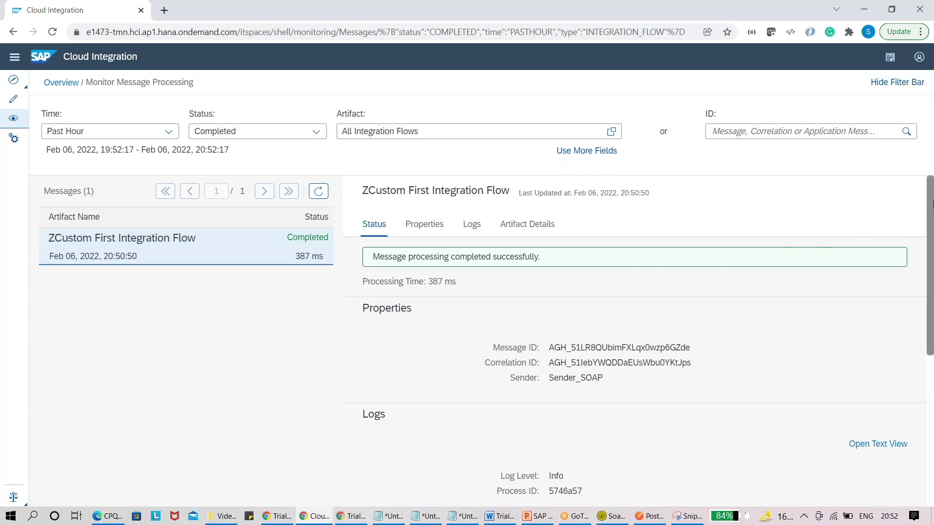
{"action": "left_click_drag", "start_coordinate": [929, 206], "coordinate": [933, 180]}
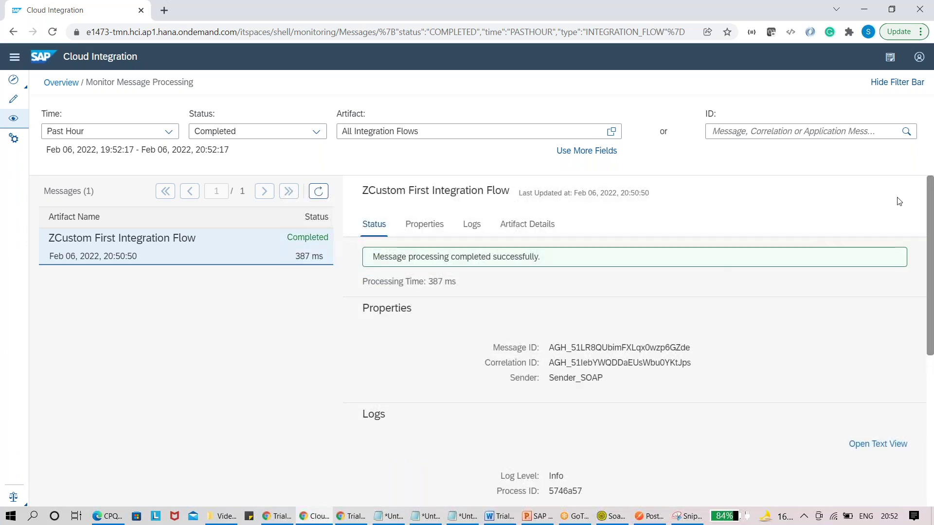
{"action": "left_click", "coordinate": [321, 192]}
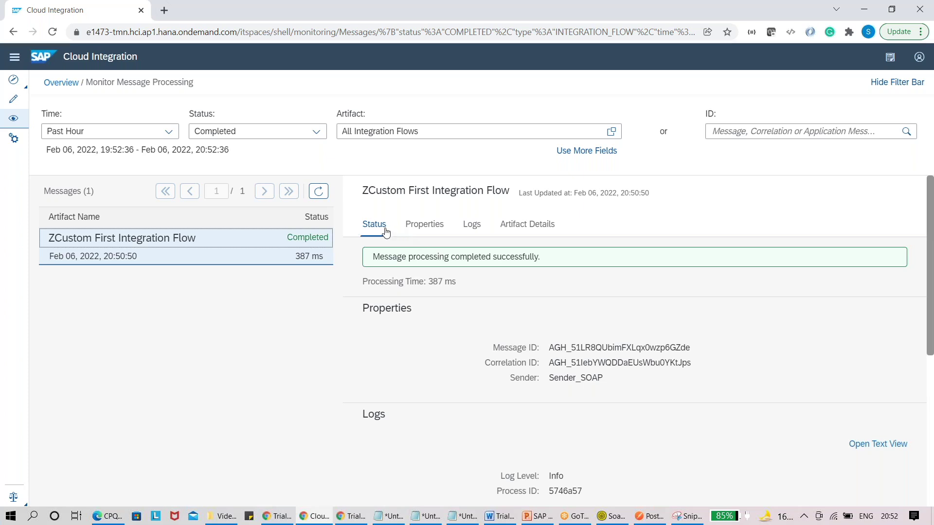
{"action": "left_click", "coordinate": [424, 224]}
{"action": "left_click", "coordinate": [471, 224]}
{"action": "left_click", "coordinate": [524, 229]}
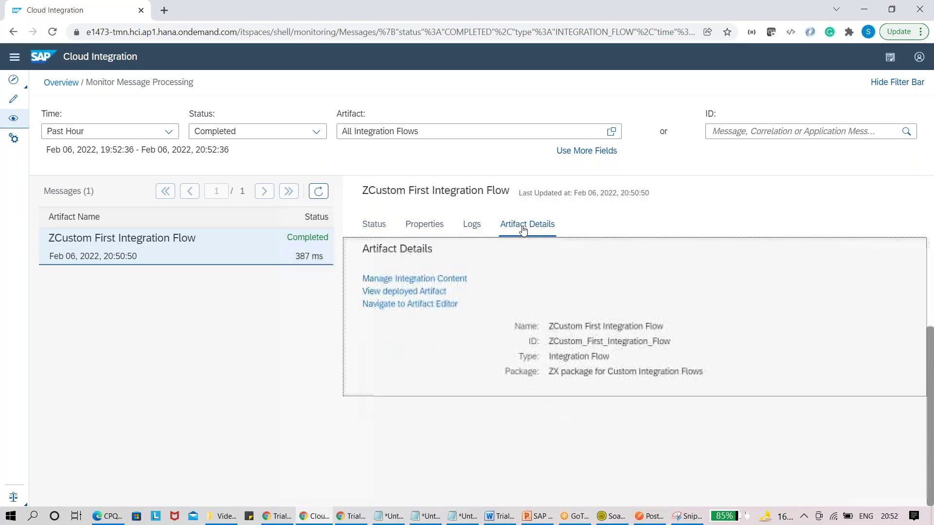
{"action": "left_click", "coordinate": [372, 227]}
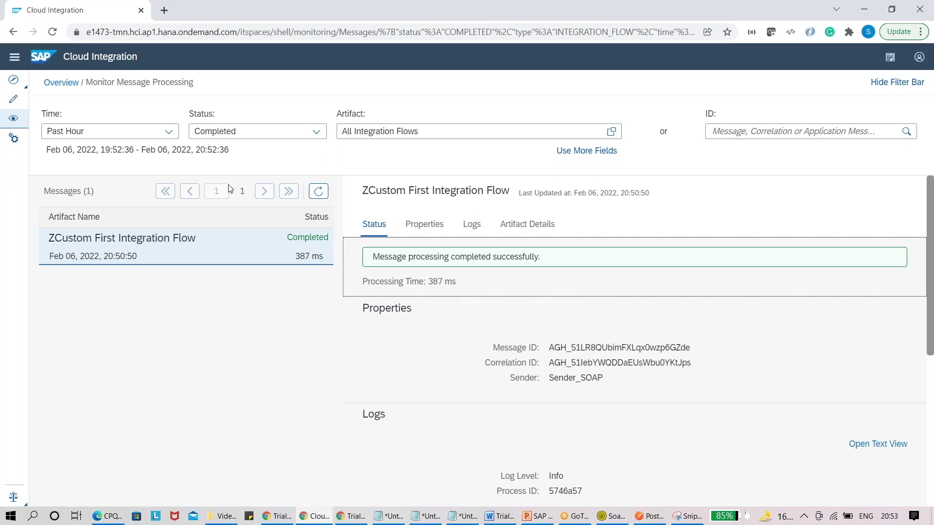
{"action": "left_click", "coordinate": [167, 132]}
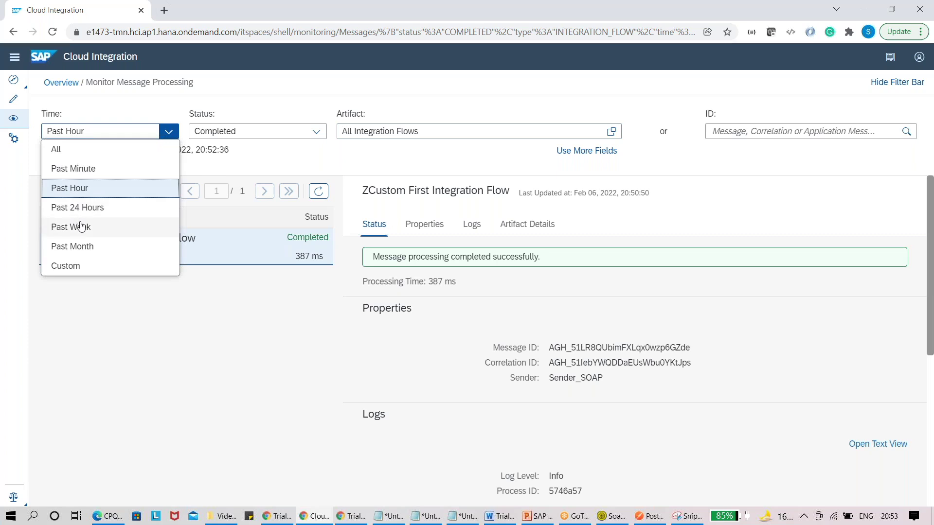
{"action": "left_click", "coordinate": [269, 133]}
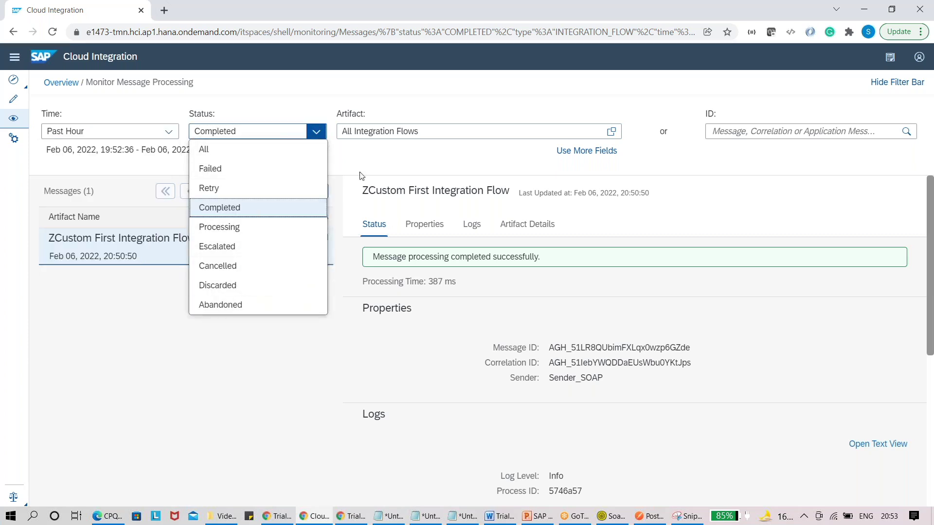
{"action": "left_click", "coordinate": [431, 131]}
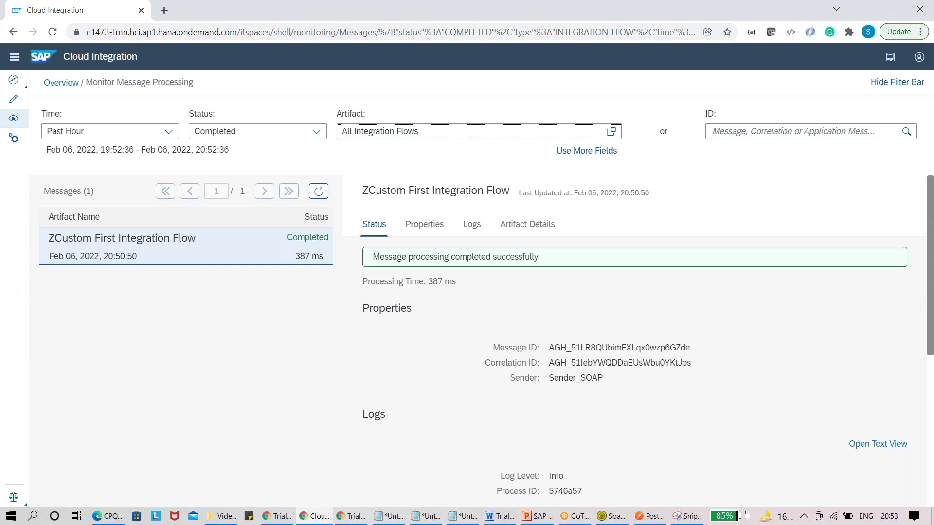
{"action": "scroll", "coordinate": [838, 308], "scroll_direction": "down", "scroll_amount": 1}
{"action": "left_click", "coordinate": [691, 324]}
{"action": "left_click_drag", "start_coordinate": [690, 324], "coordinate": [675, 324]}
{"action": "scroll", "coordinate": [497, 362], "scroll_direction": "down", "scroll_amount": 3}
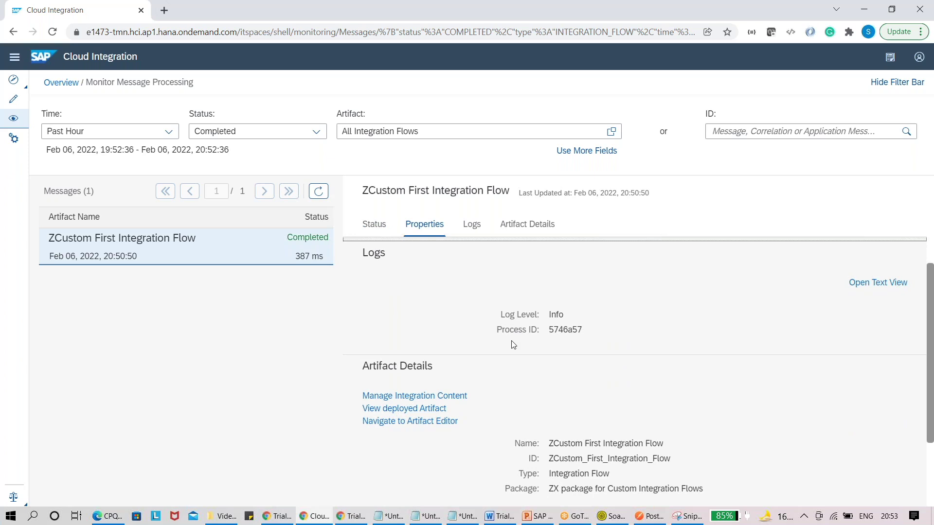
{"action": "left_click", "coordinate": [612, 517]}
{"action": "left_click_drag", "start_coordinate": [291, 185], "coordinate": [208, 97]}
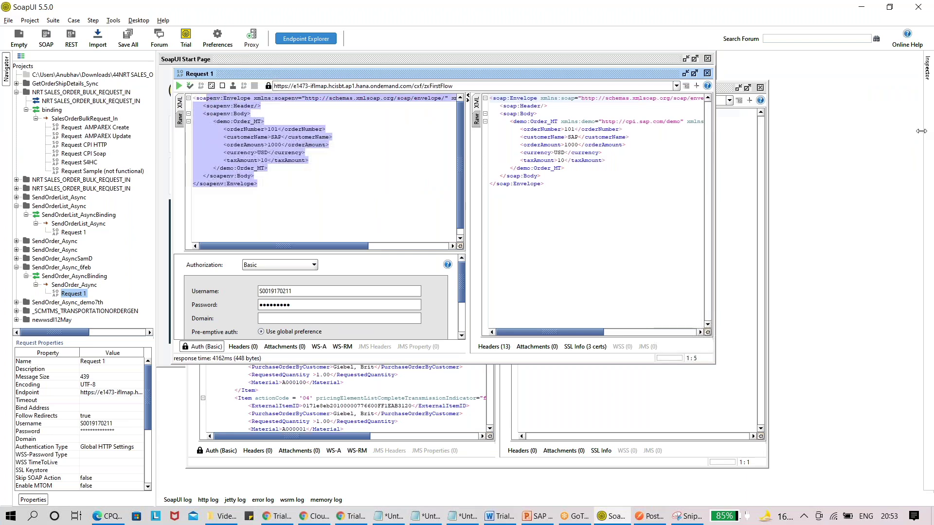
Step: Return to the Cloud Integration monitor showing the completed ZCustom First Integration Flow message
{"action": "key", "text": "alt+Tab"}
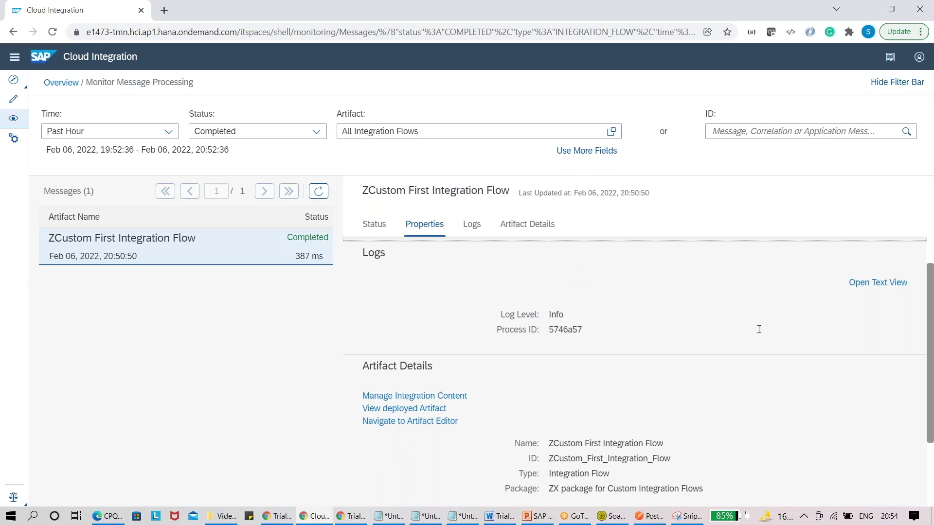
Step: Open the ZCustom First Integration Flow message log as text and review its OverallStatus COMPLETED
{"action": "left_click", "coordinate": [873, 285]}
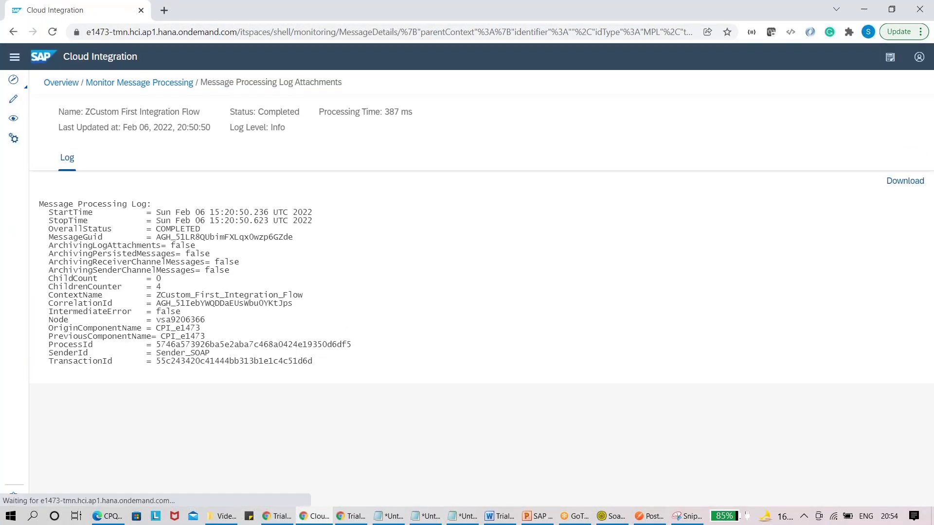
{"action": "left_click_drag", "start_coordinate": [316, 366], "coordinate": [39, 205]}
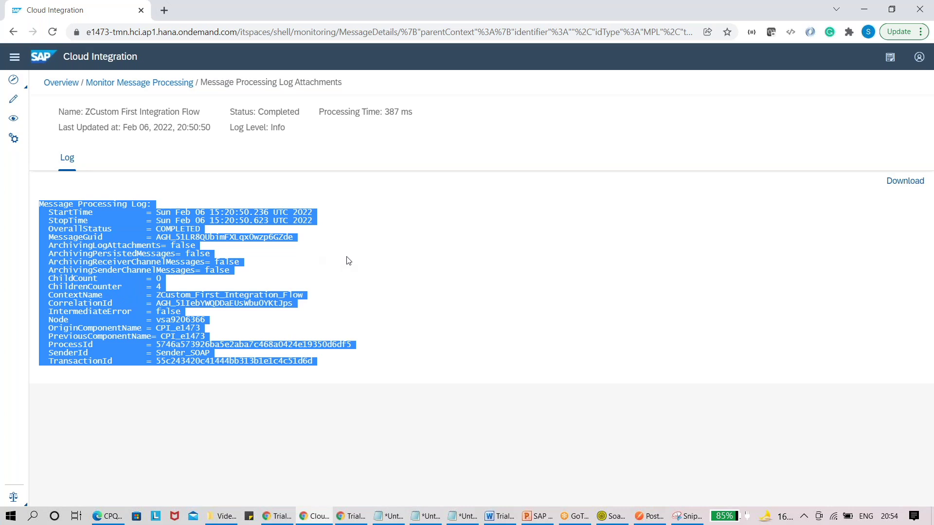
{"action": "left_click", "coordinate": [393, 264]}
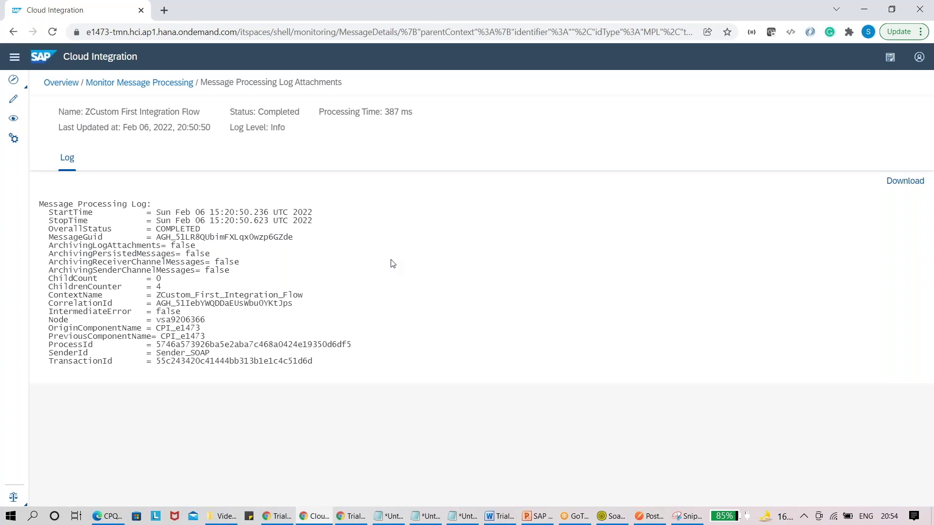
{"action": "left_click", "coordinate": [612, 517]}
{"action": "left_click", "coordinate": [314, 196]}
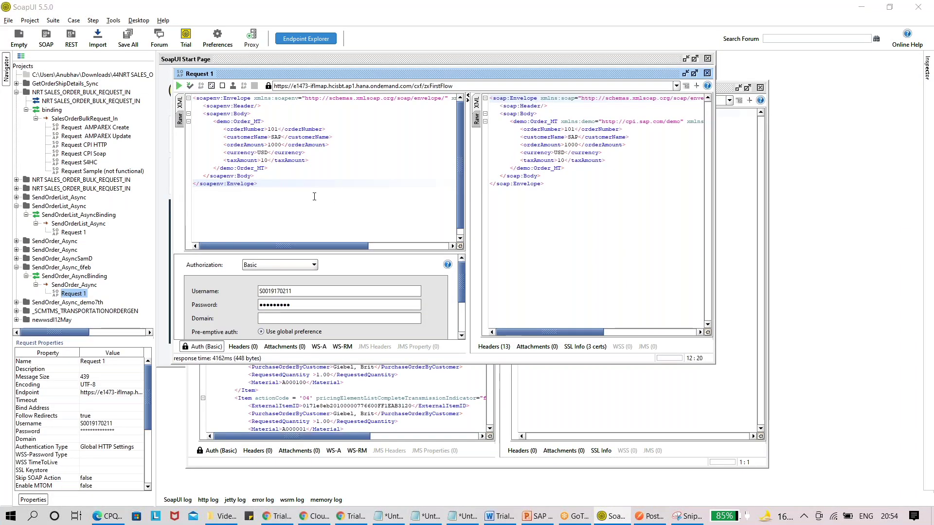
{"action": "key", "text": "alt+Tab"}
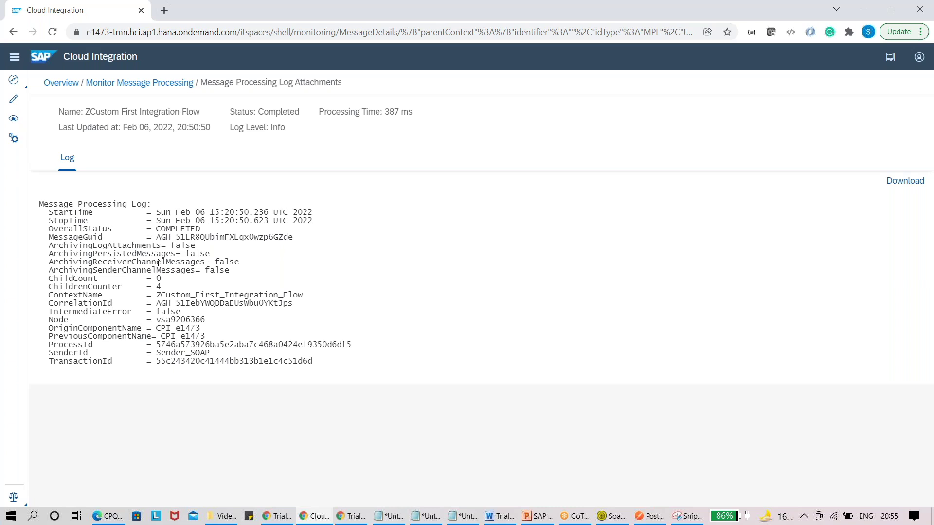
Step: Add a new slide 50 after slide 49 titled 'MOnitoring Messages'
{"action": "left_click", "coordinate": [158, 85]}
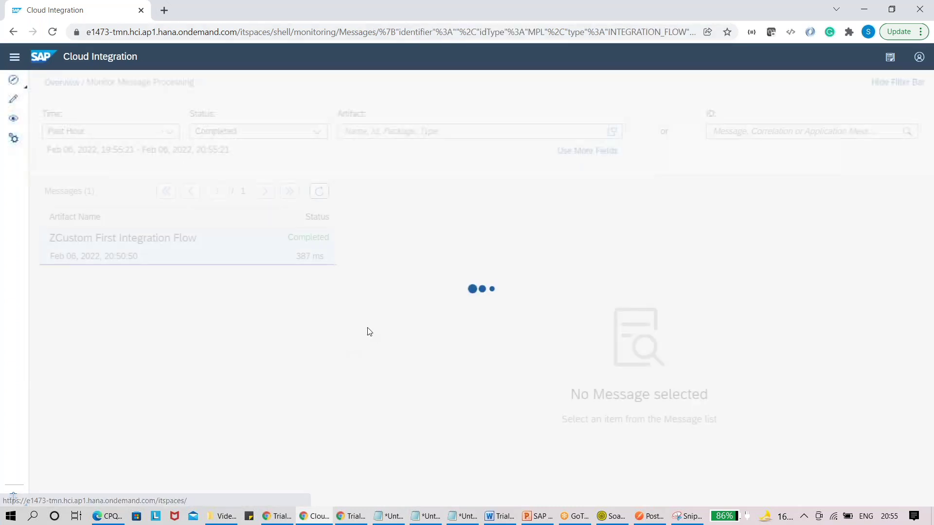
{"action": "left_click", "coordinate": [537, 516]}
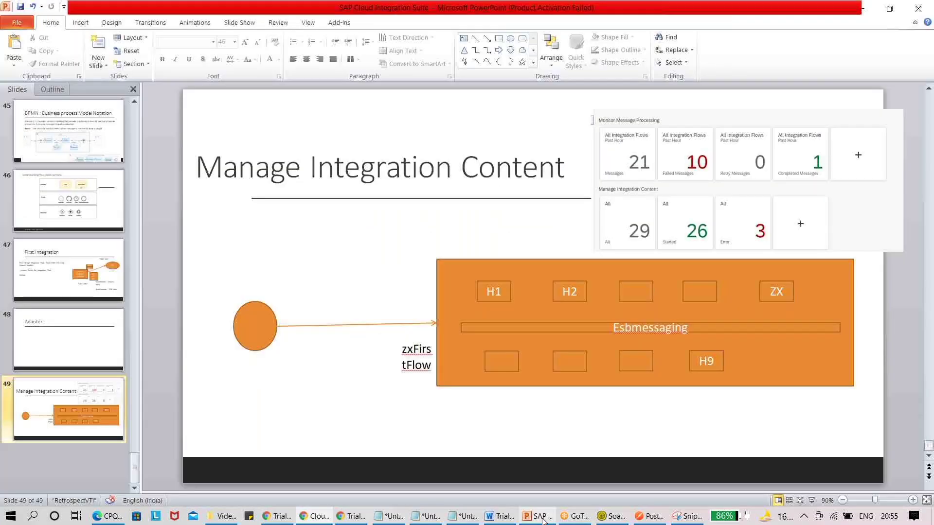
{"action": "right_click", "coordinate": [86, 398]}
{"action": "left_click", "coordinate": [124, 250]}
{"action": "left_click", "coordinate": [331, 146]}
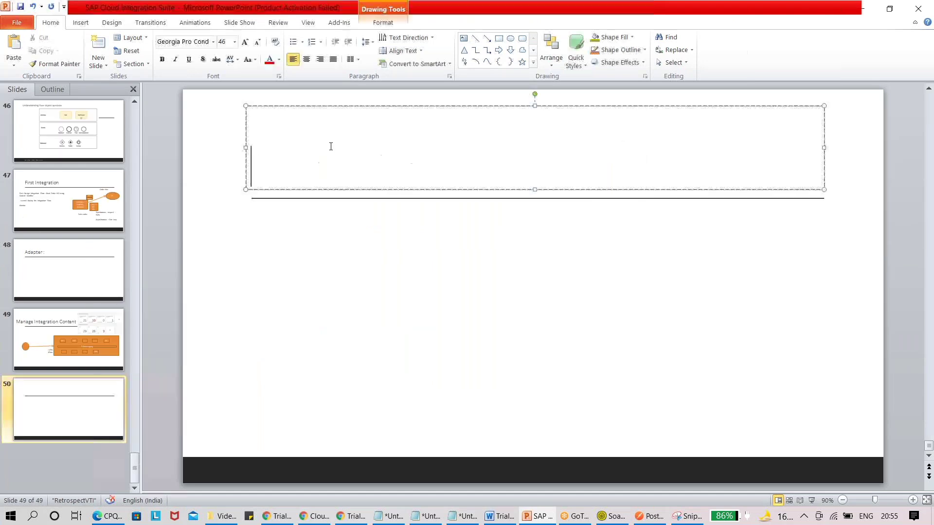
{"action": "type", "text": "MOnitor"}
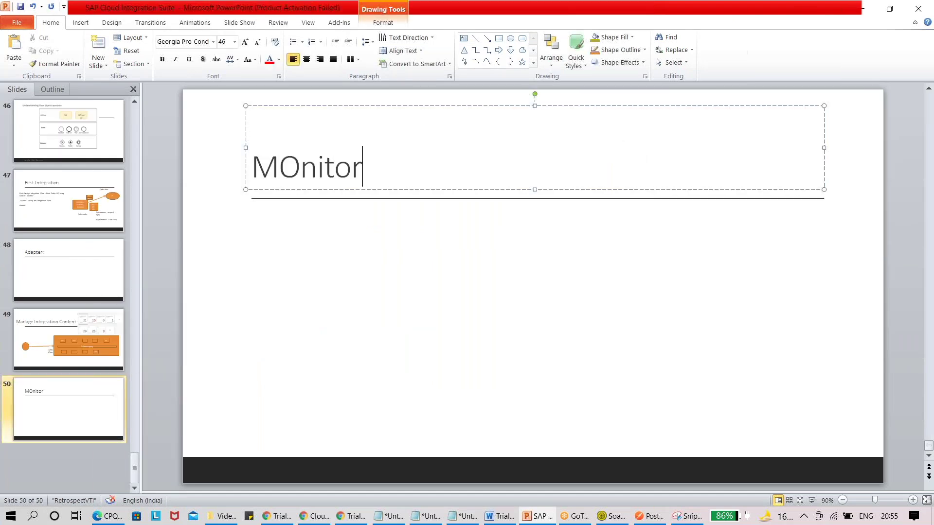
{"action": "type", "text": "ing Mes"}
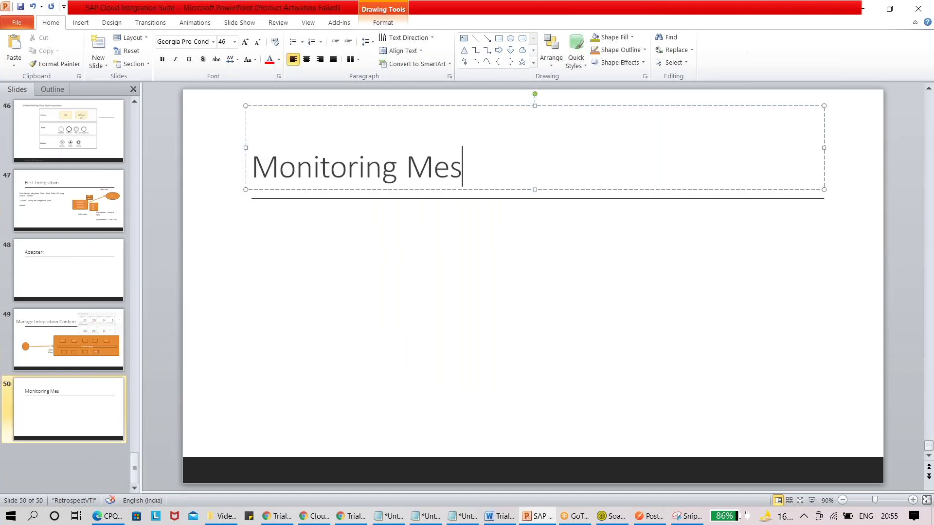
{"action": "type", "text": "sages"}
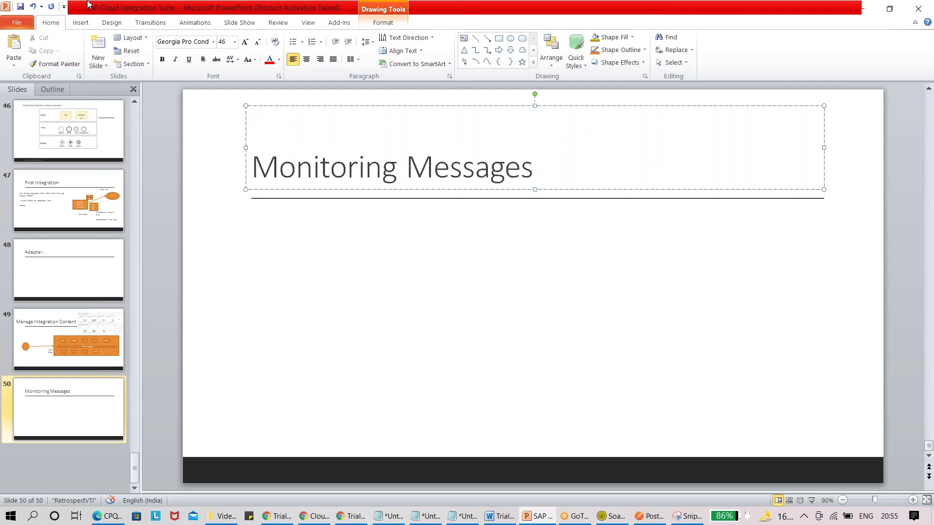
{"action": "left_click", "coordinate": [81, 23]}
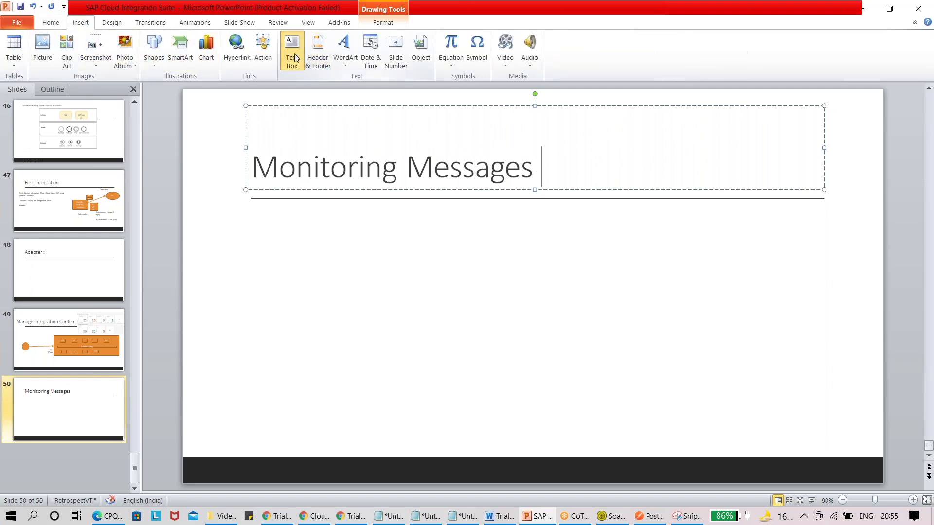
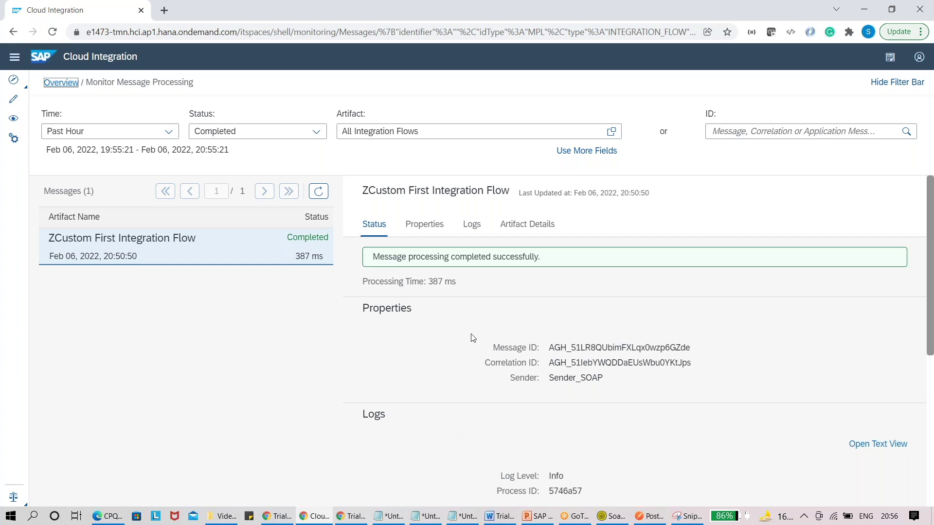
Step: Return to the monitoring Overview, which shows 21 messages in the past hour
{"action": "left_click", "coordinate": [14, 118]}
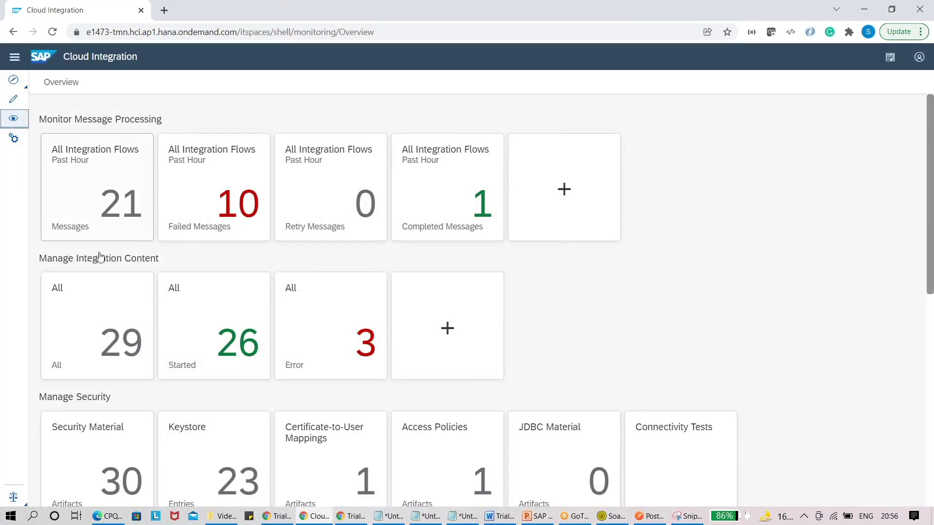
Step: Show the Log Level choices for the started ZCustom First Integration Flow, then switch to PowerPoint
{"action": "left_click", "coordinate": [219, 334]}
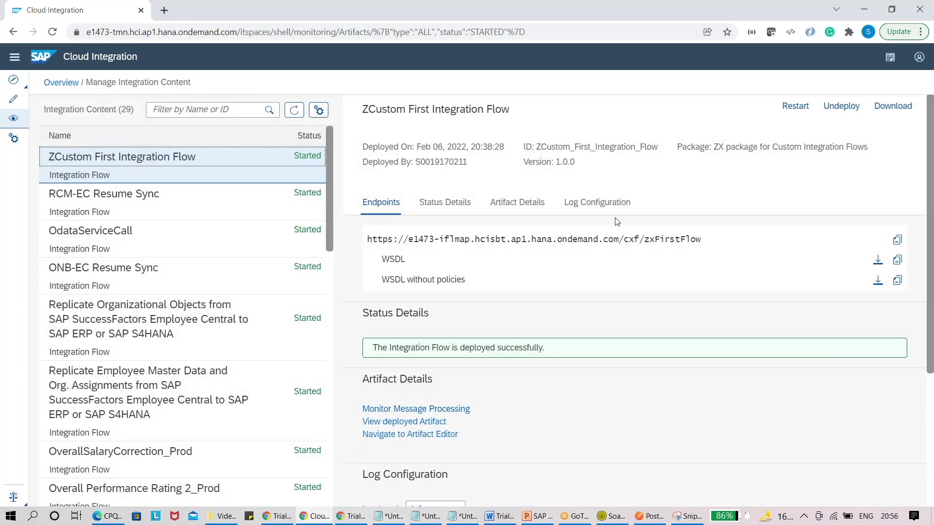
{"action": "left_click", "coordinate": [586, 204]}
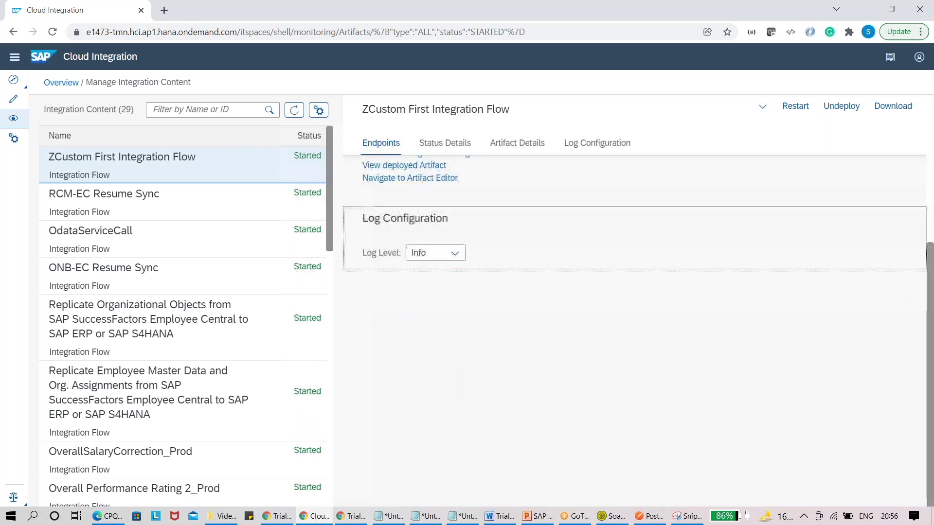
{"action": "left_click", "coordinate": [460, 205]}
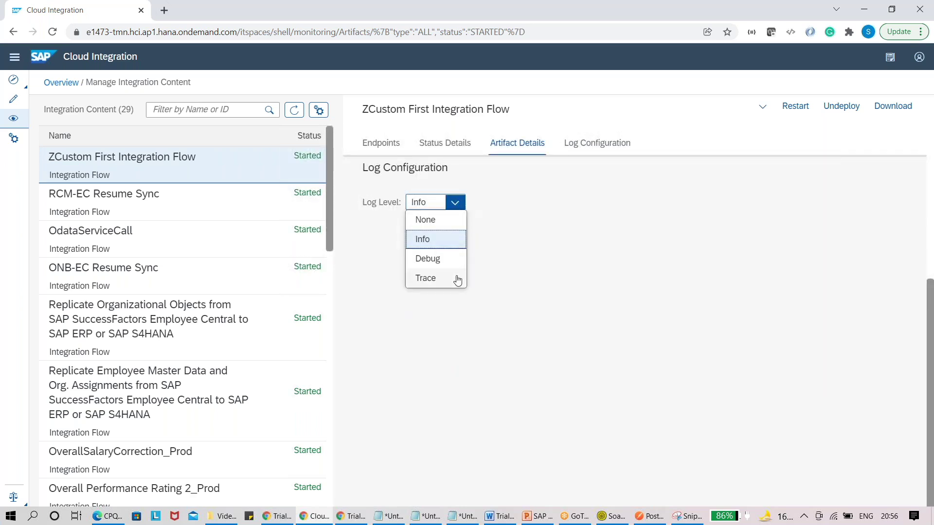
{"action": "key", "text": "alt+Tab"}
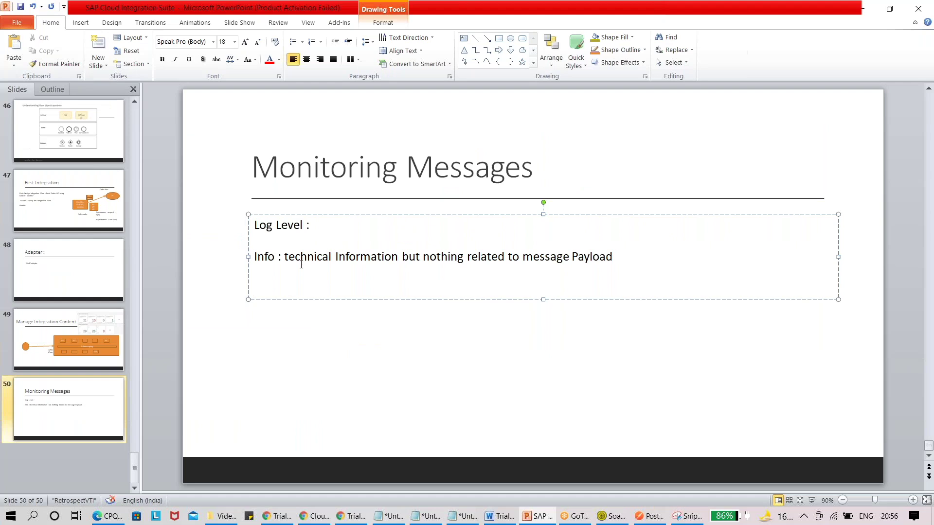
Step: Add 'Debug' and 'Trace' lines below the Info note on the Monitoring Messages slide
{"action": "type", "text": "Debug"}
{"action": "key", "text": "Return"}
{"action": "key", "text": "Return"}
{"action": "key", "text": "Return"}
{"action": "key", "text": "Return"}
{"action": "type", "text": "Trace"}
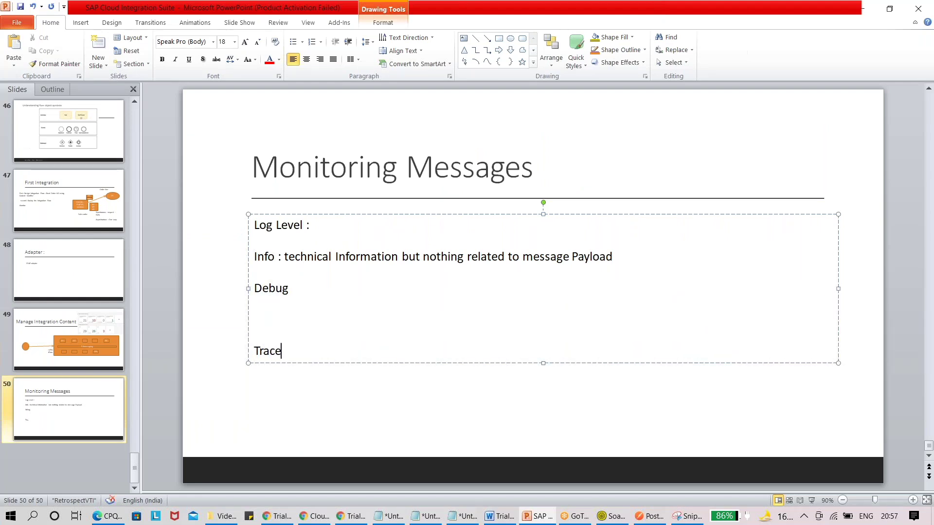
{"action": "key", "text": "alt+Tab"}
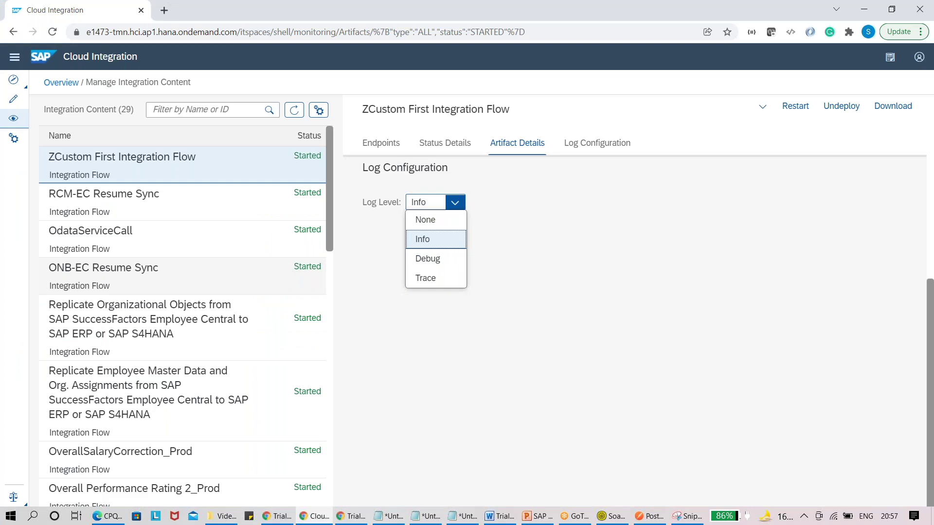
Step: Change the ZCustom First Integration Flow's log level from Info to Debug, confirming the test-only warning
{"action": "left_click", "coordinate": [430, 262]}
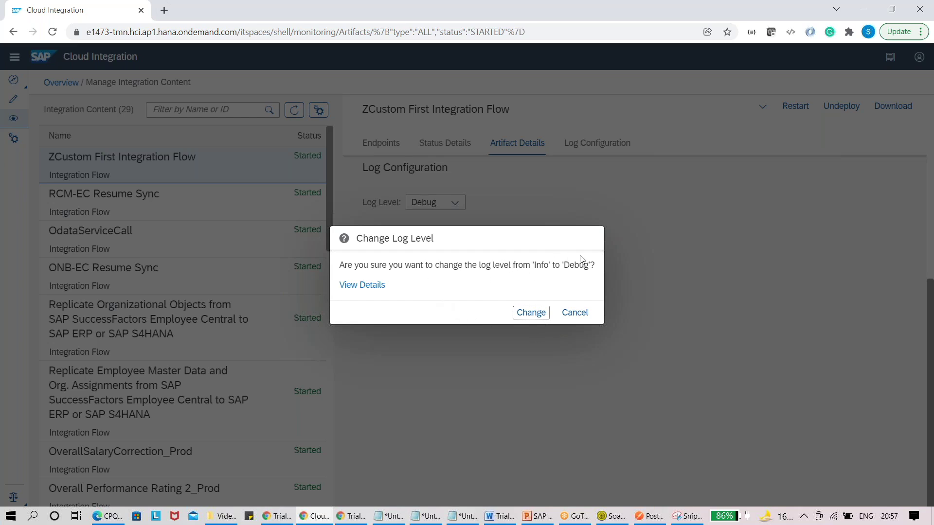
{"action": "left_click", "coordinate": [355, 291]}
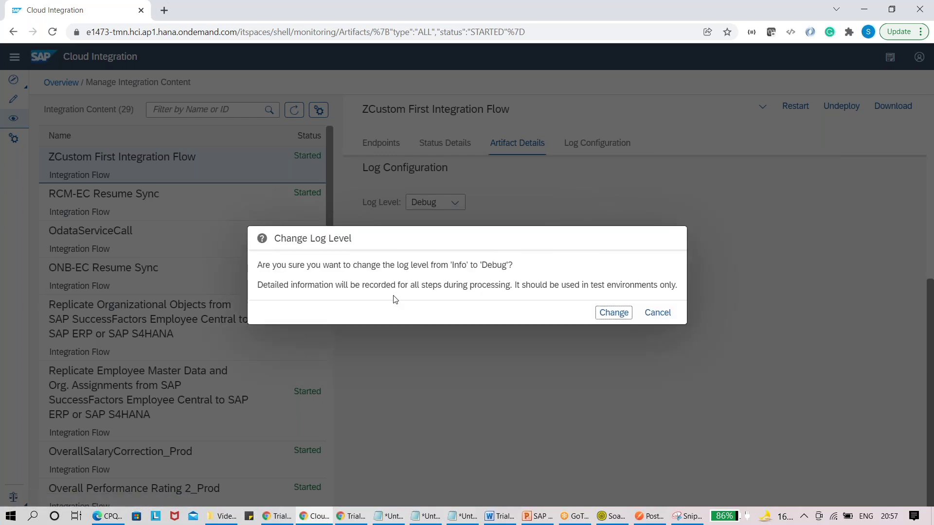
{"action": "left_click_drag", "start_coordinate": [510, 286], "coordinate": [258, 287]}
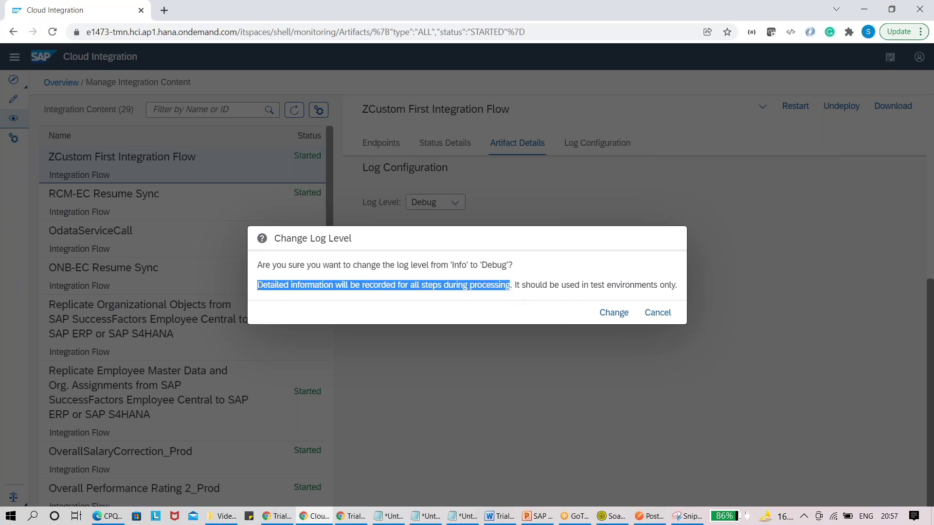
{"action": "left_click_drag", "start_coordinate": [683, 288], "coordinate": [516, 287]}
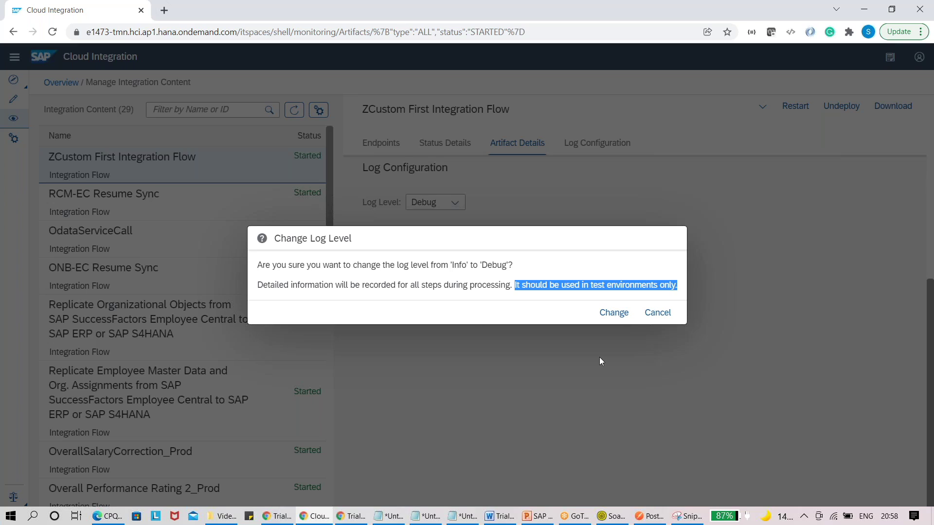
{"action": "left_click", "coordinate": [613, 313]}
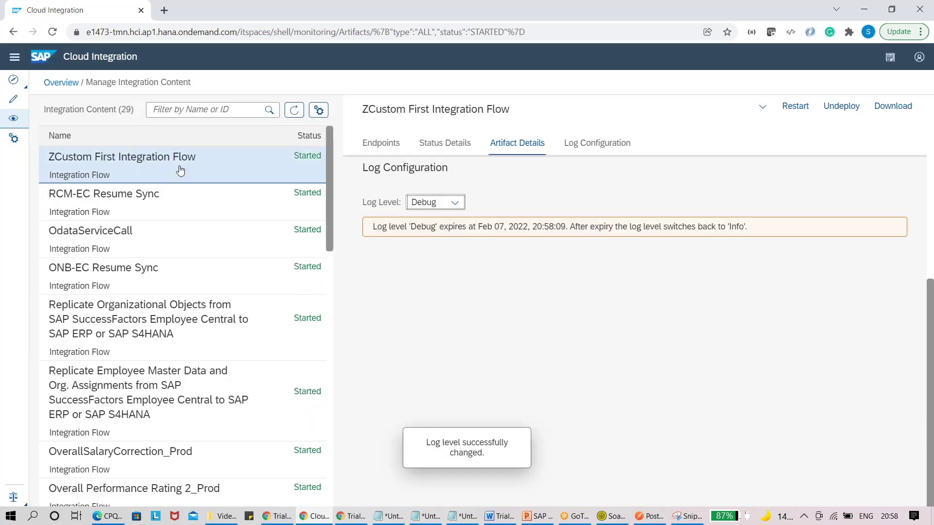
{"action": "left_click", "coordinate": [11, 120]}
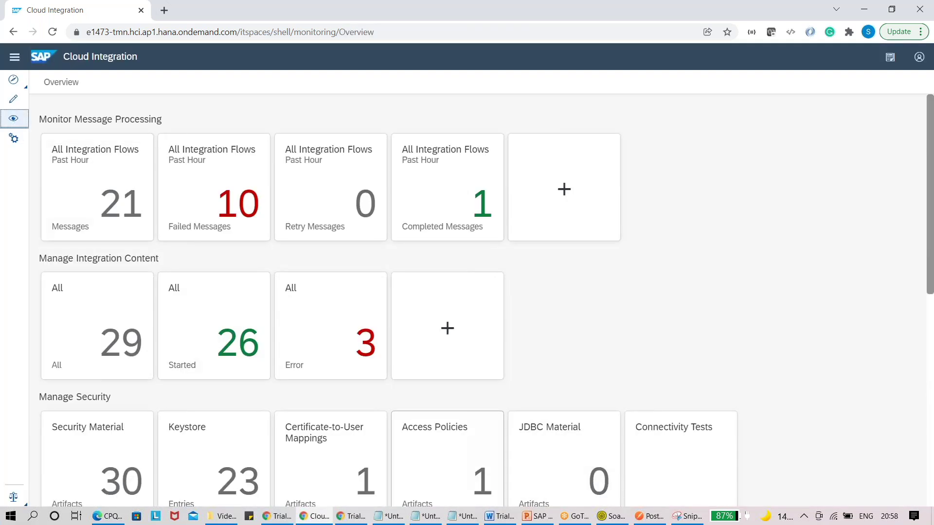
{"action": "left_click", "coordinate": [612, 516]}
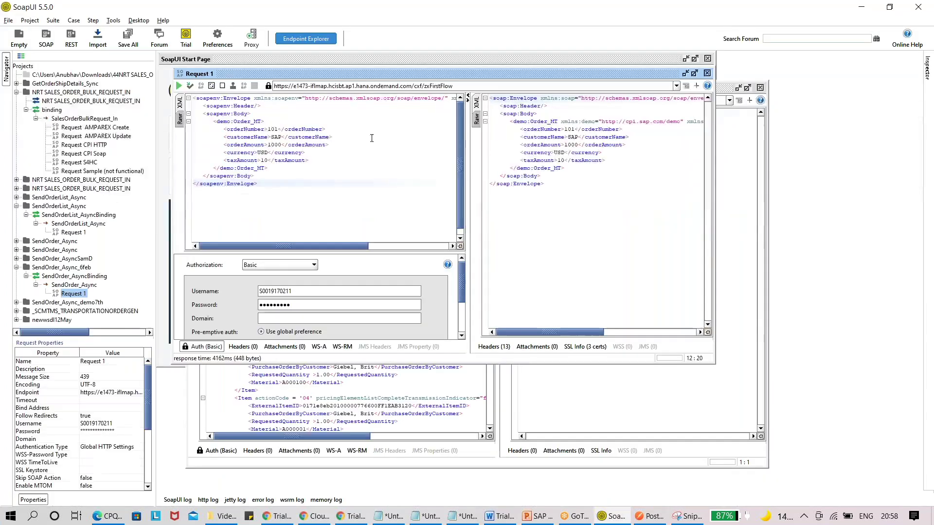
Step: Resend the SoapUI order request with orderNumber 102 and customerName 'Salesforce'
{"action": "left_click", "coordinate": [276, 129]}
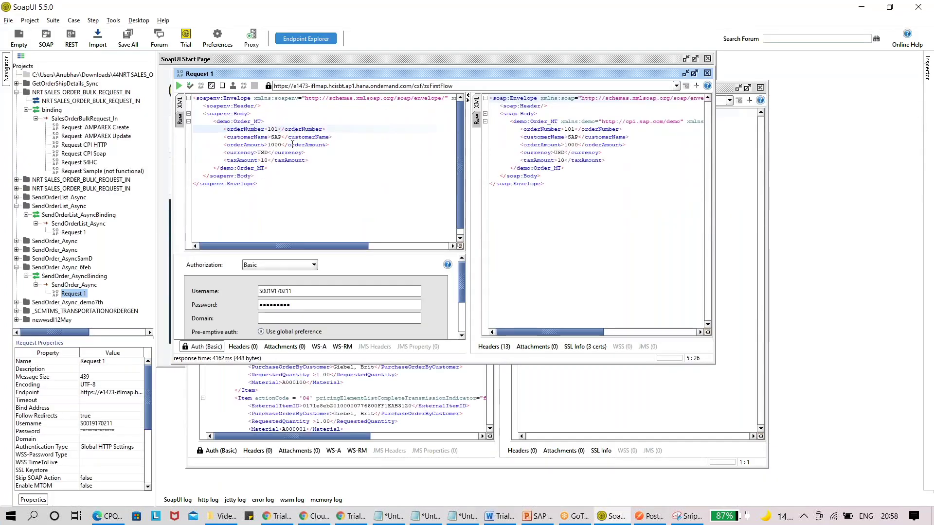
{"action": "key", "text": "BackSpace"}
{"action": "type", "text": "2"}
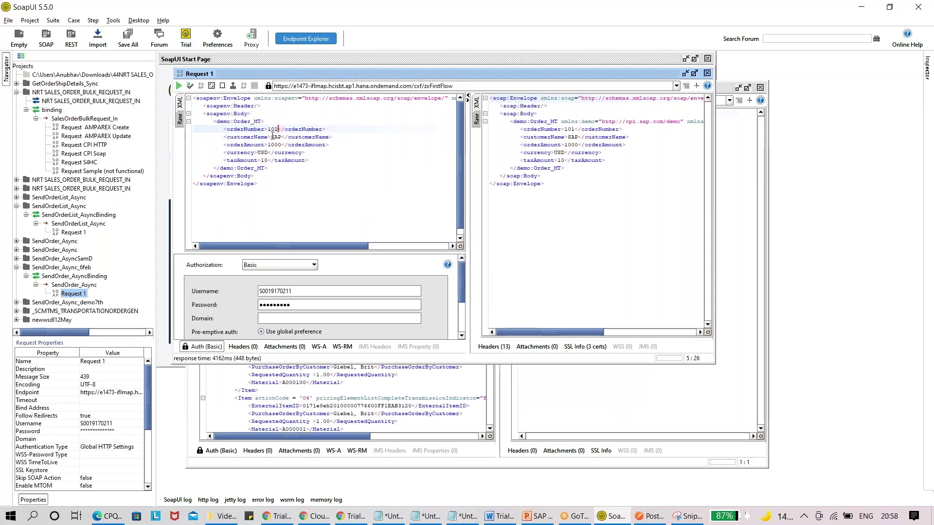
{"action": "left_click", "coordinate": [280, 137]}
{"action": "key", "text": "BackSpace"}
{"action": "key", "text": "BackSpace"}
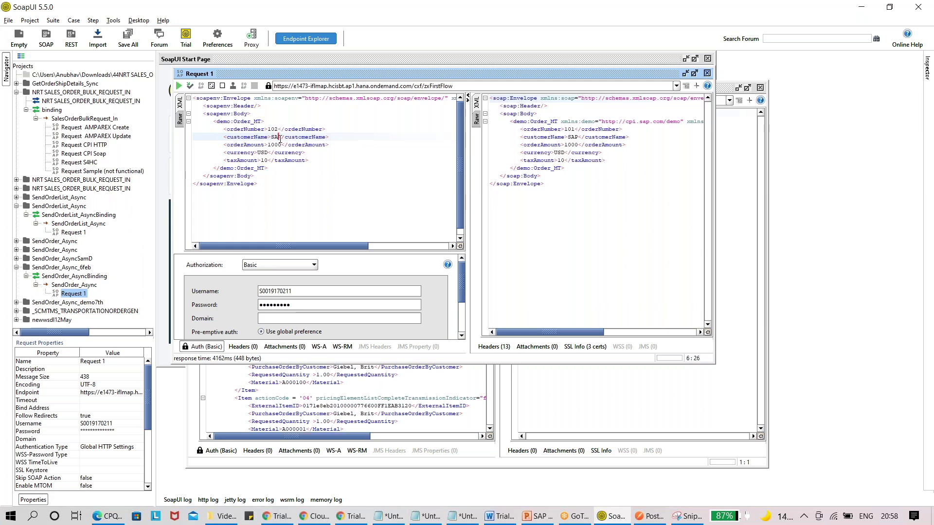
{"action": "type", "text": "alesforce"}
{"action": "left_click", "coordinate": [179, 86]}
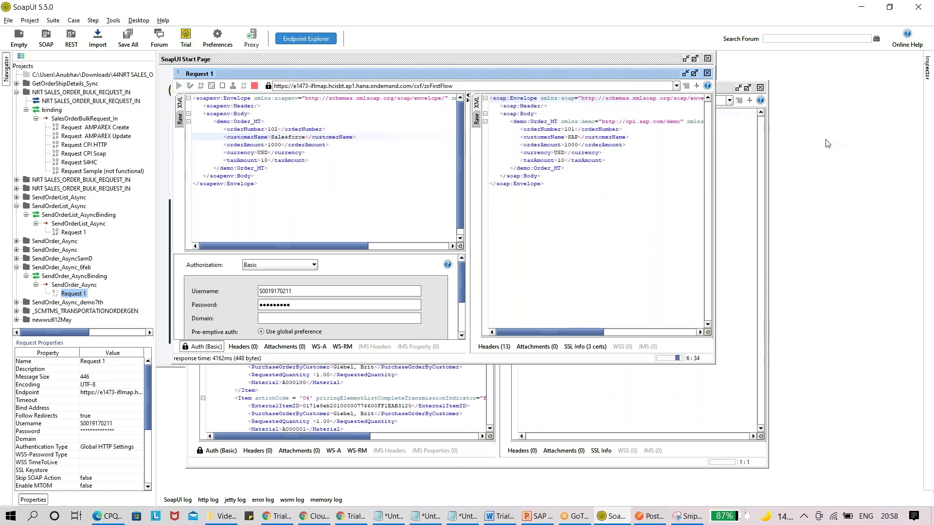
{"action": "key", "text": "alt+Tab"}
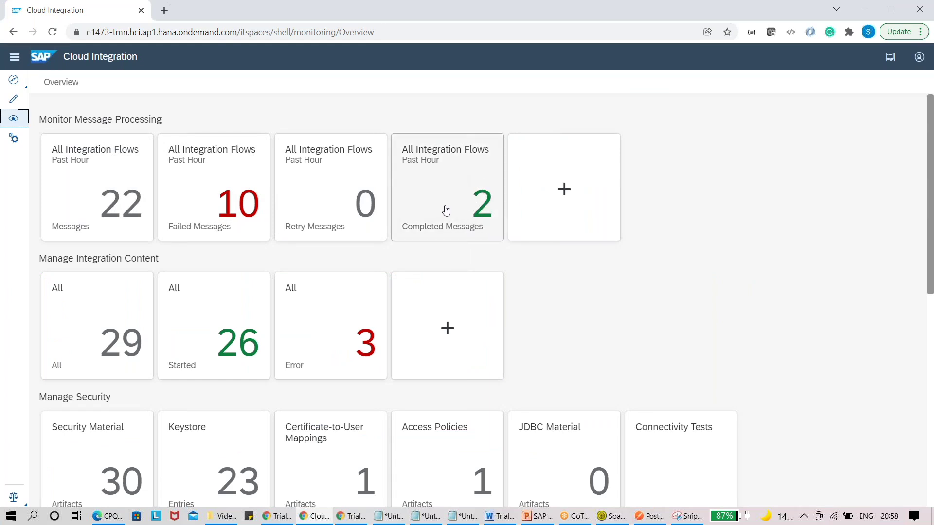
Step: Open the Debug-level processing run of the newest completed ZCustom message from 20:58:34
{"action": "left_click", "coordinate": [13, 118]}
{"action": "left_click", "coordinate": [441, 199]}
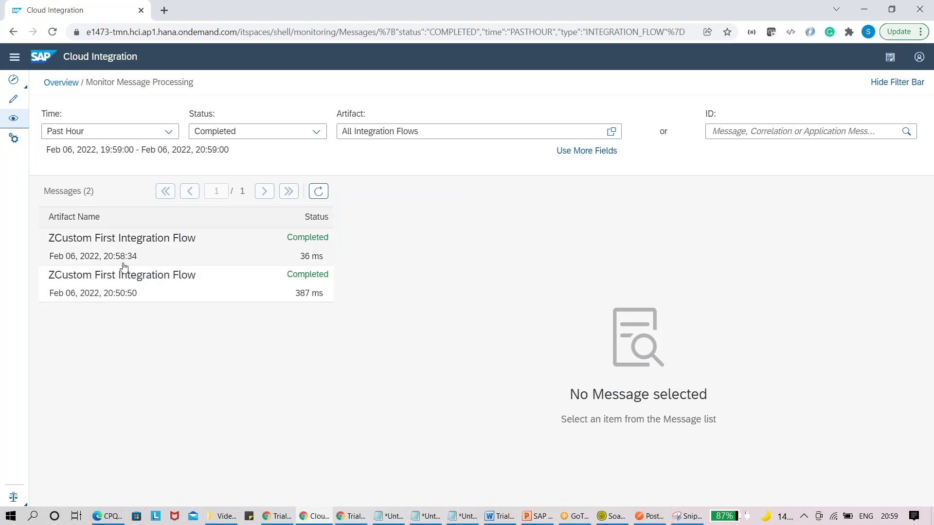
{"action": "left_click", "coordinate": [225, 250]}
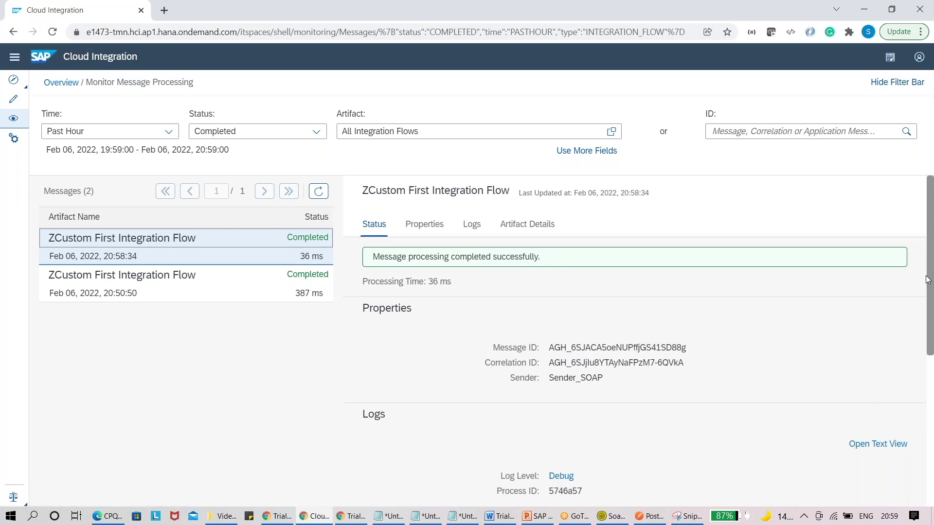
{"action": "left_click_drag", "start_coordinate": [932, 255], "coordinate": [929, 337]}
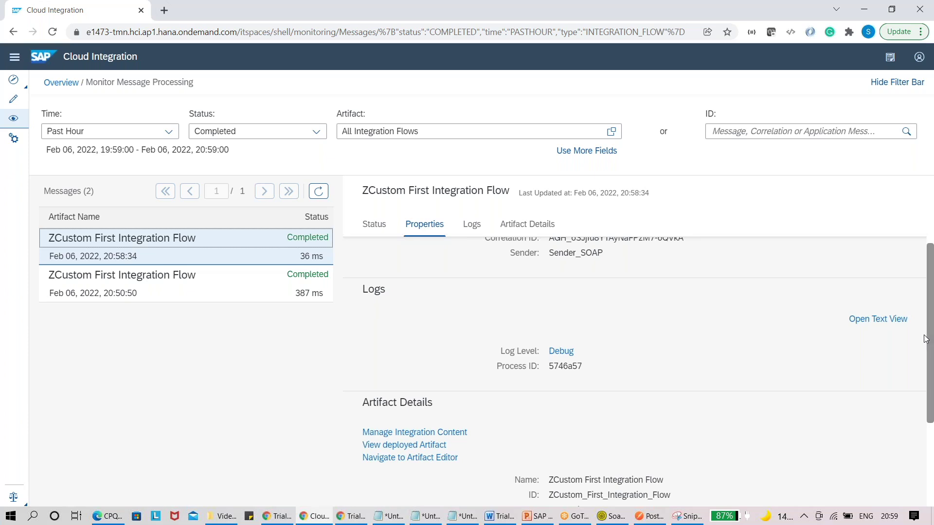
{"action": "left_click", "coordinate": [561, 353]}
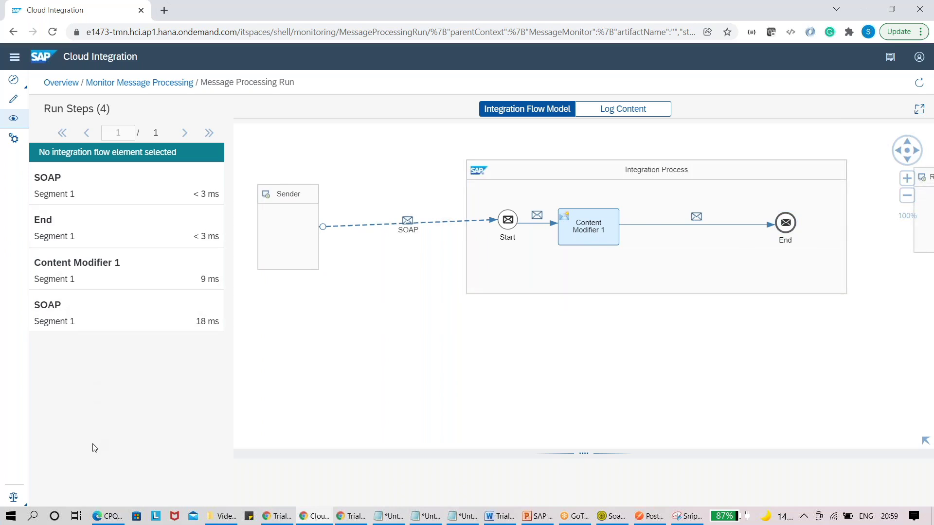
Step: Browse the SOAP and End run steps, enlarging the details area to view SOAP connection details
{"action": "left_click", "coordinate": [98, 321]}
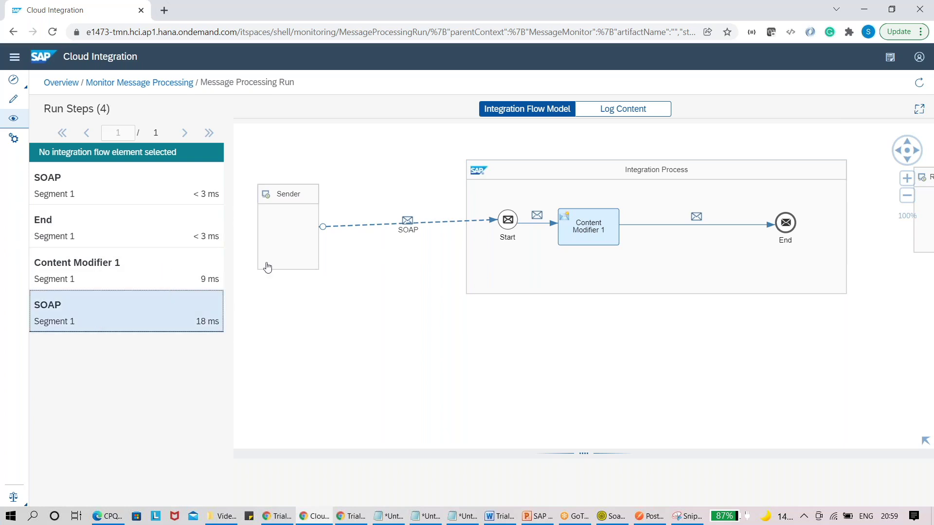
{"action": "left_click", "coordinate": [588, 250]}
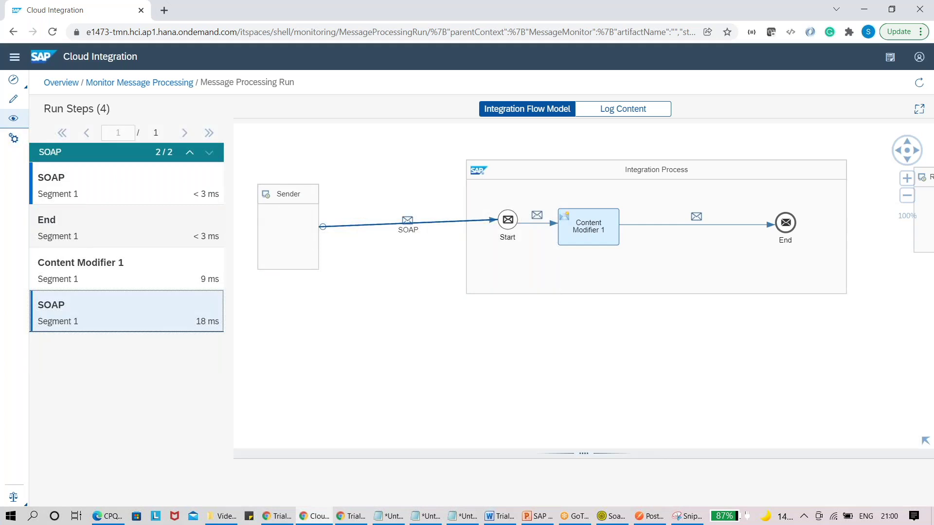
{"action": "left_click", "coordinate": [145, 226]}
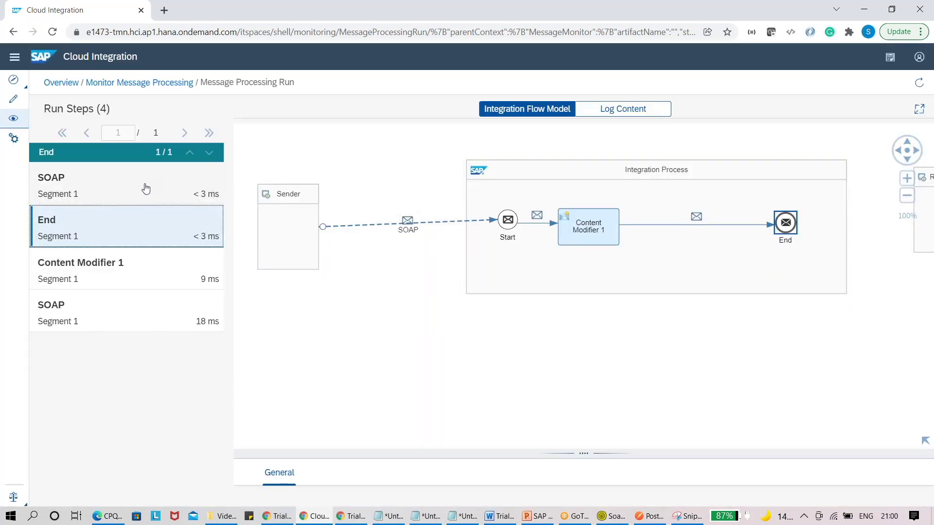
{"action": "left_click", "coordinate": [123, 190]}
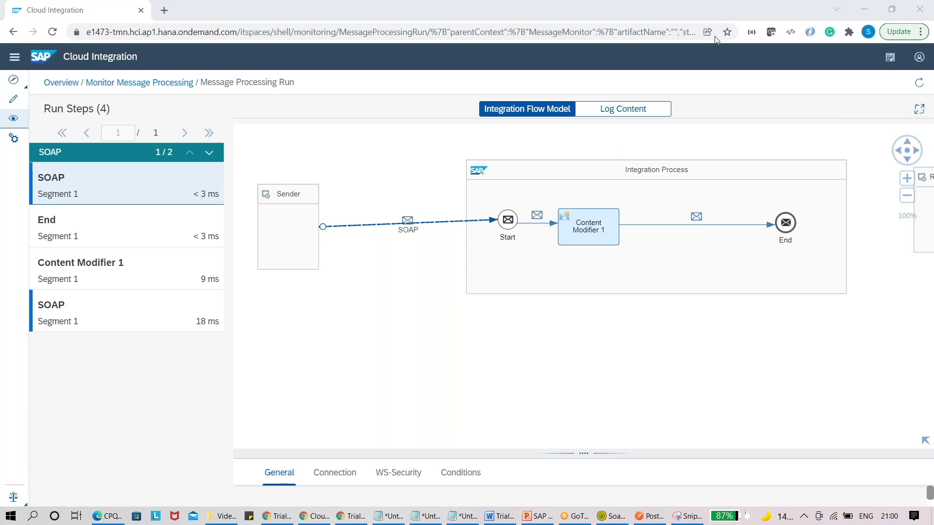
{"action": "left_click", "coordinate": [398, 229]}
{"action": "left_click_drag", "start_coordinate": [569, 456], "coordinate": [604, 263]}
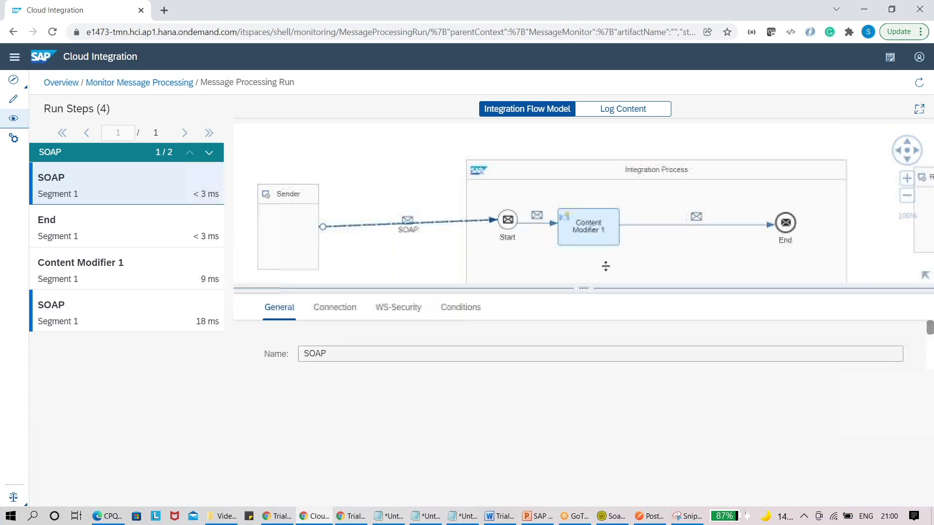
{"action": "left_click", "coordinate": [325, 278]}
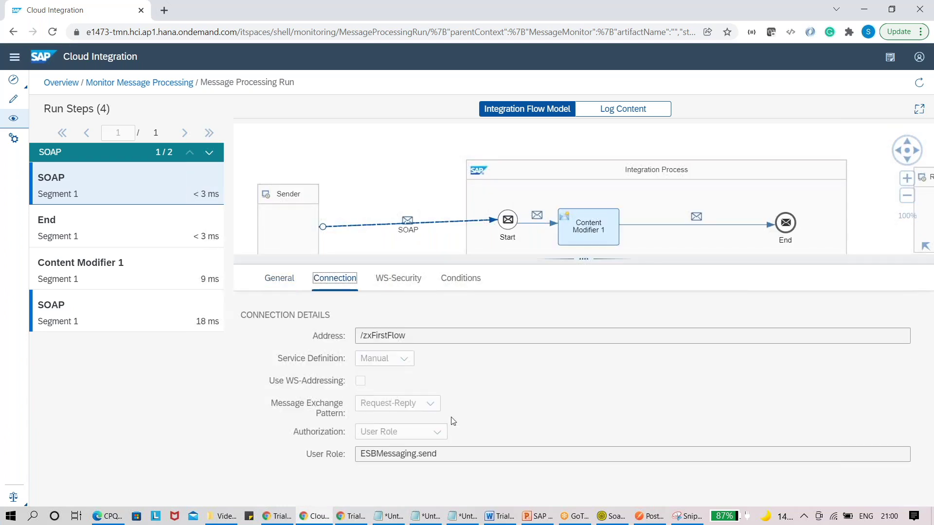
{"action": "left_click_drag", "start_coordinate": [559, 260], "coordinate": [569, 410]}
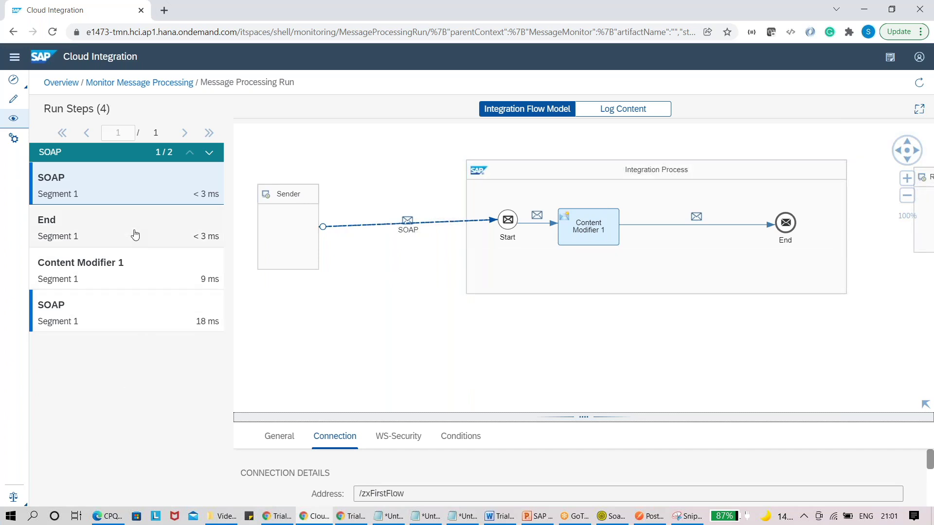
Step: Review Content Modifier 1's exchange properties, message body and OrderNumber header from //orderNumber
{"action": "left_click", "coordinate": [589, 232]}
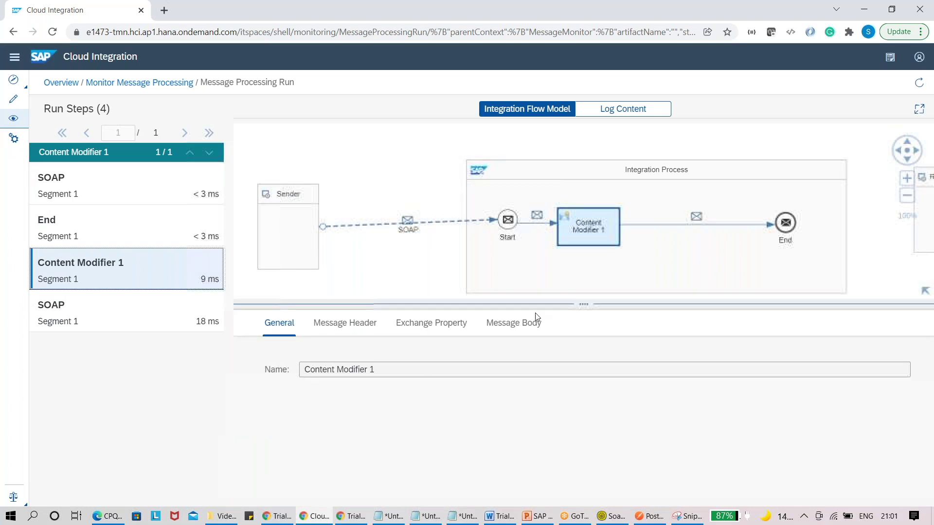
{"action": "left_click", "coordinate": [432, 323]}
{"action": "left_click", "coordinate": [514, 322]}
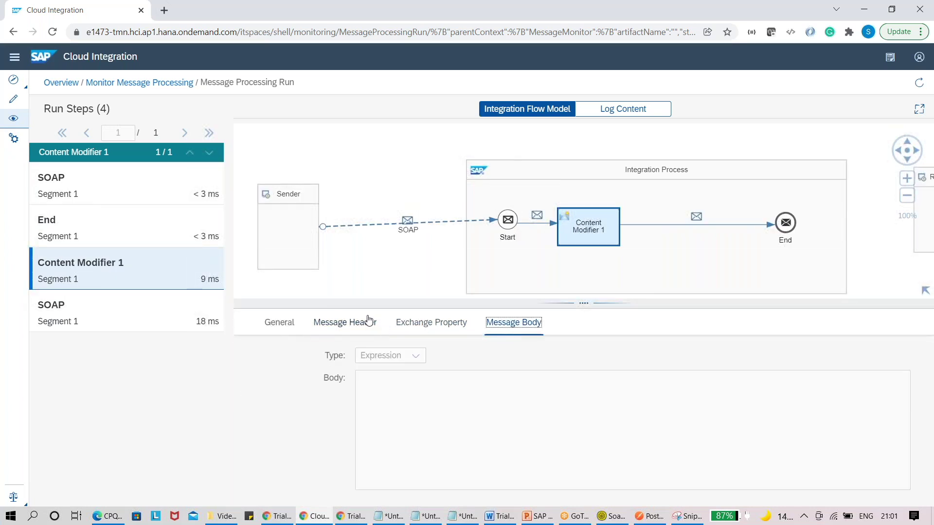
{"action": "left_click", "coordinate": [372, 322]}
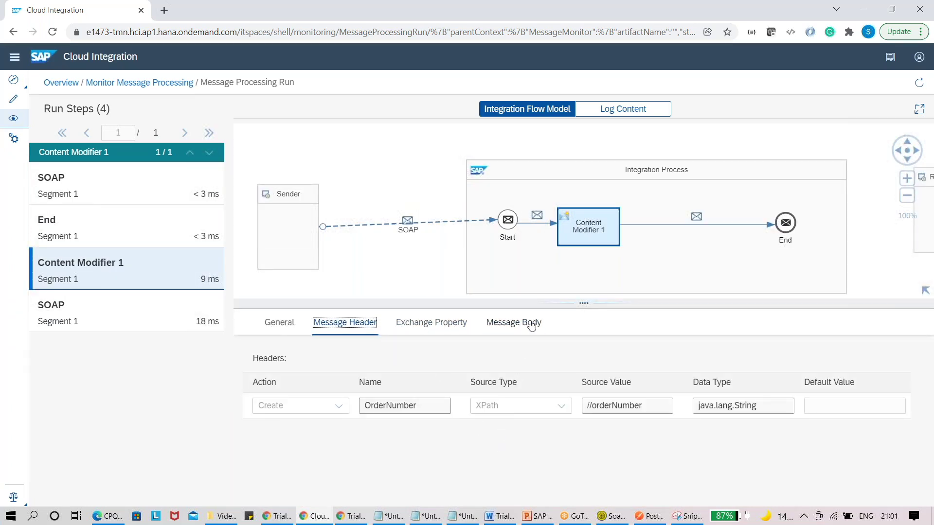
{"action": "left_click_drag", "start_coordinate": [529, 308], "coordinate": [525, 346]}
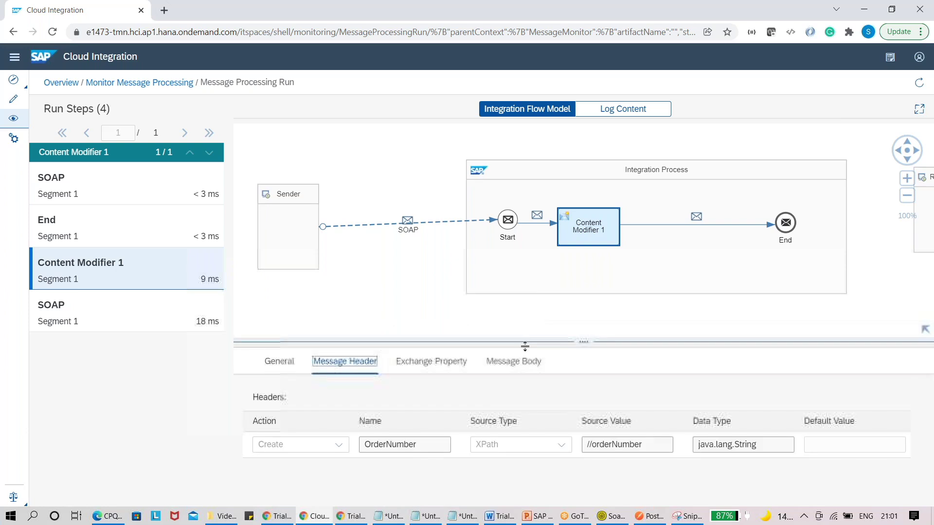
Step: Check Content Modifier 1's logged properties, then the SOAP step's logged properties and activities
{"action": "left_click", "coordinate": [606, 111]}
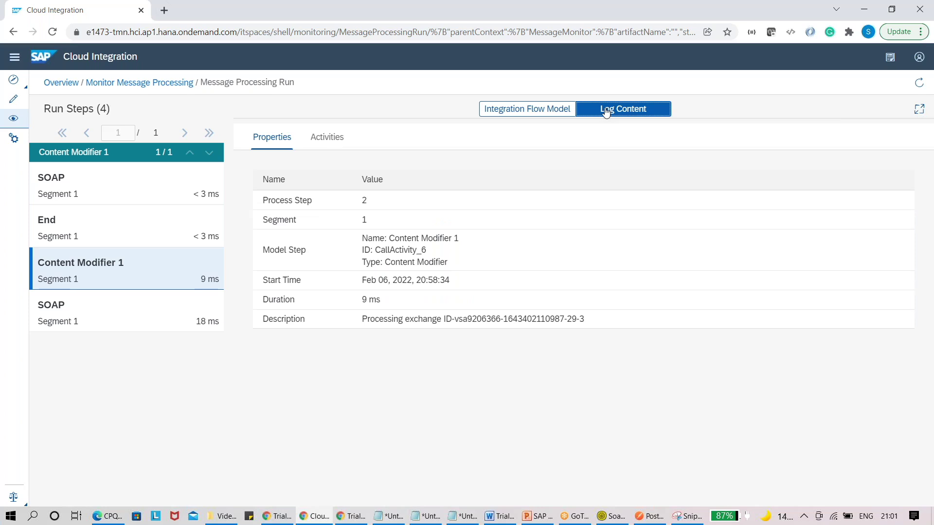
{"action": "left_click", "coordinate": [556, 113]}
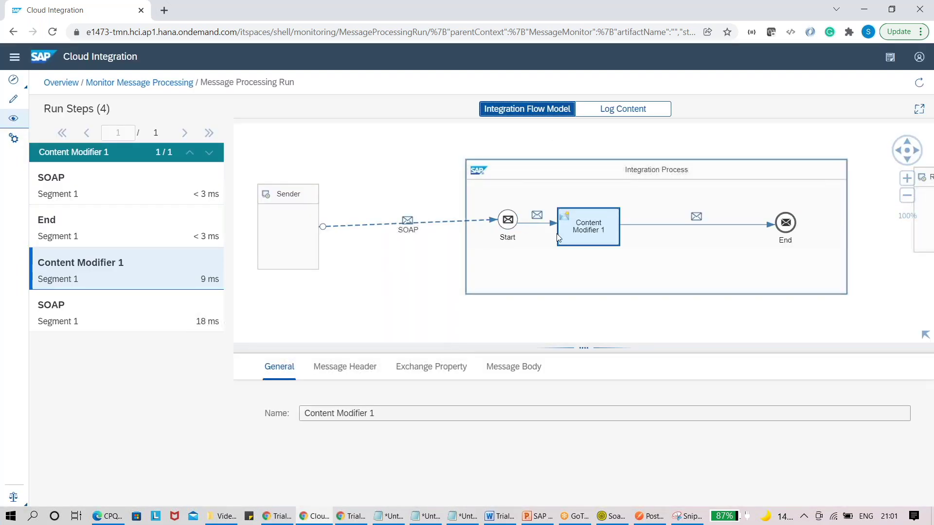
{"action": "left_click", "coordinate": [452, 219]}
{"action": "left_click", "coordinate": [456, 220]}
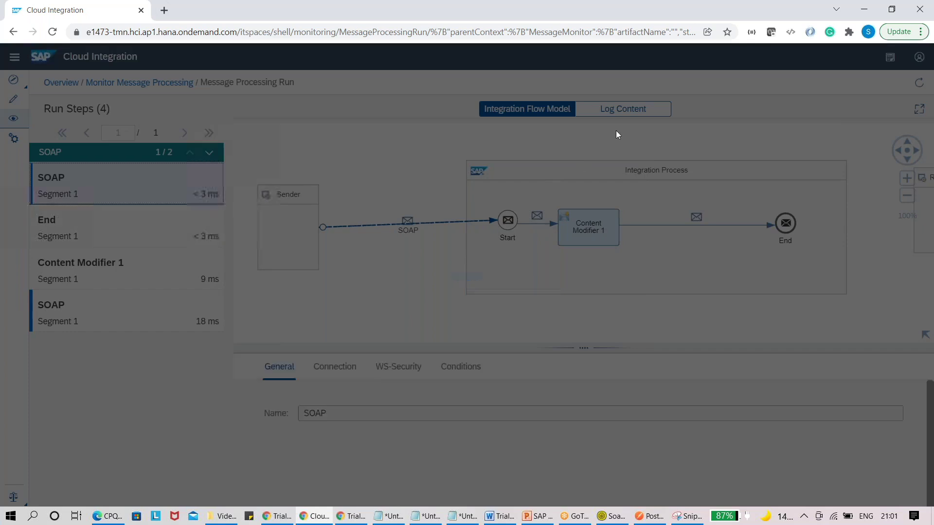
{"action": "left_click", "coordinate": [612, 111]}
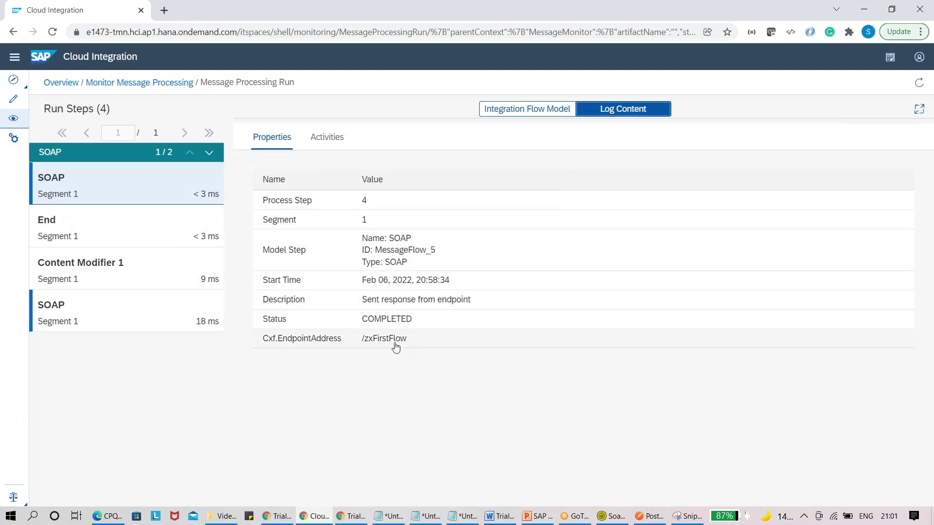
{"action": "left_click", "coordinate": [328, 141]}
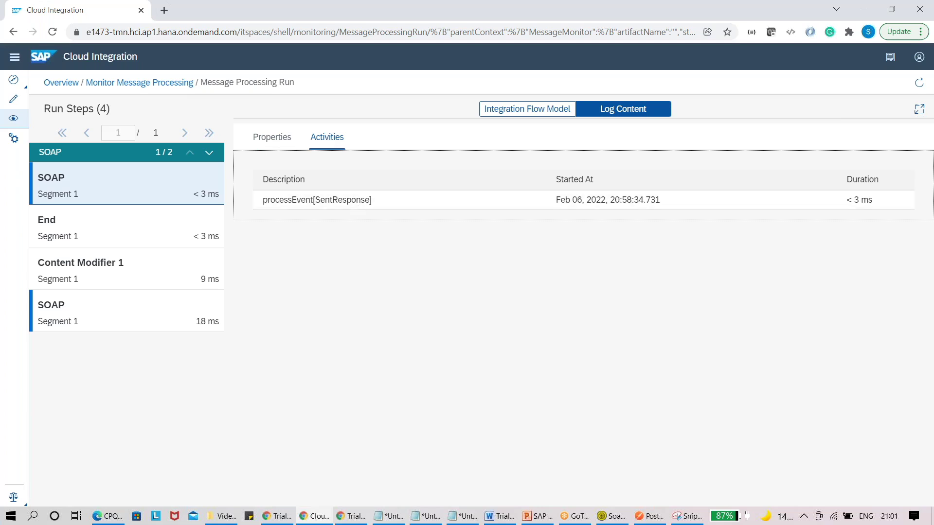
{"action": "left_click", "coordinate": [489, 110]}
Step: Review Content Modifier 1's logged activities and properties, including the exchange ID description
{"action": "left_click", "coordinate": [583, 227]}
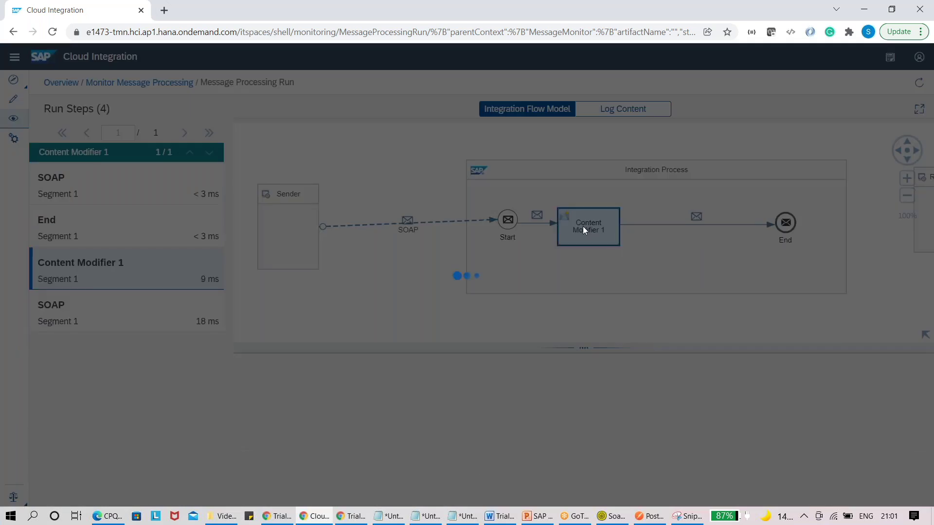
{"action": "left_click", "coordinate": [603, 108]}
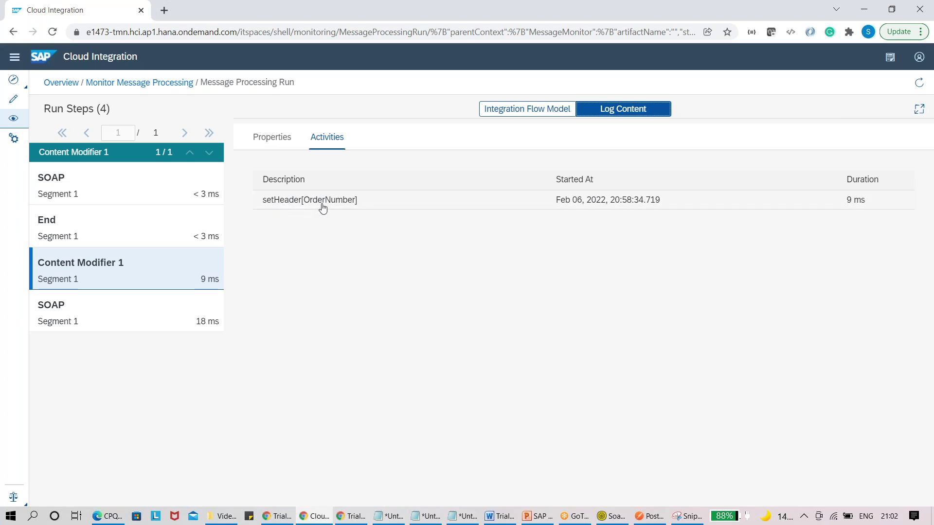
{"action": "left_click", "coordinate": [274, 139]}
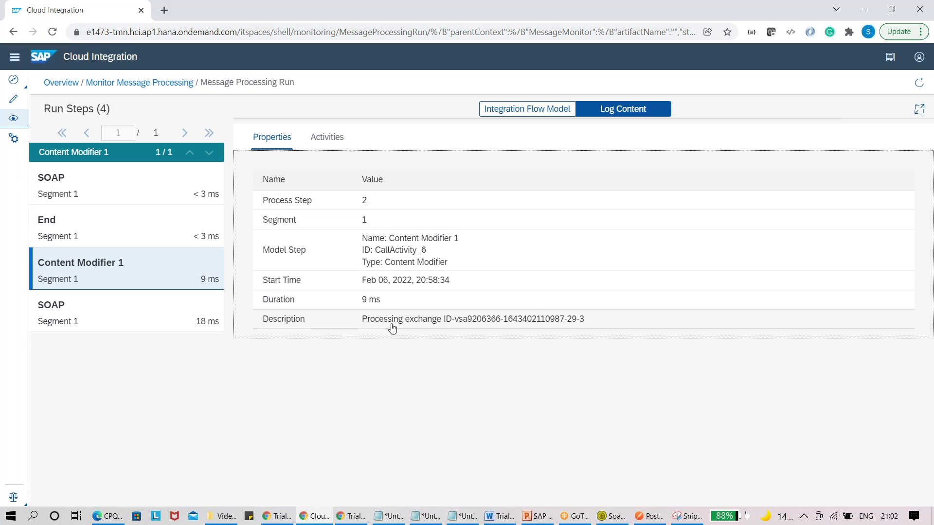
{"action": "left_click_drag", "start_coordinate": [413, 320], "coordinate": [485, 323]}
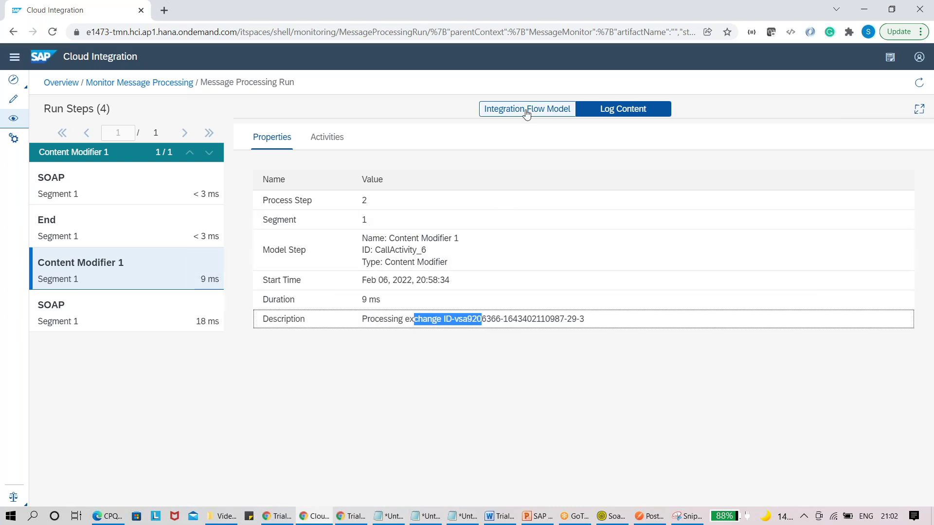
{"action": "left_click", "coordinate": [596, 118]}
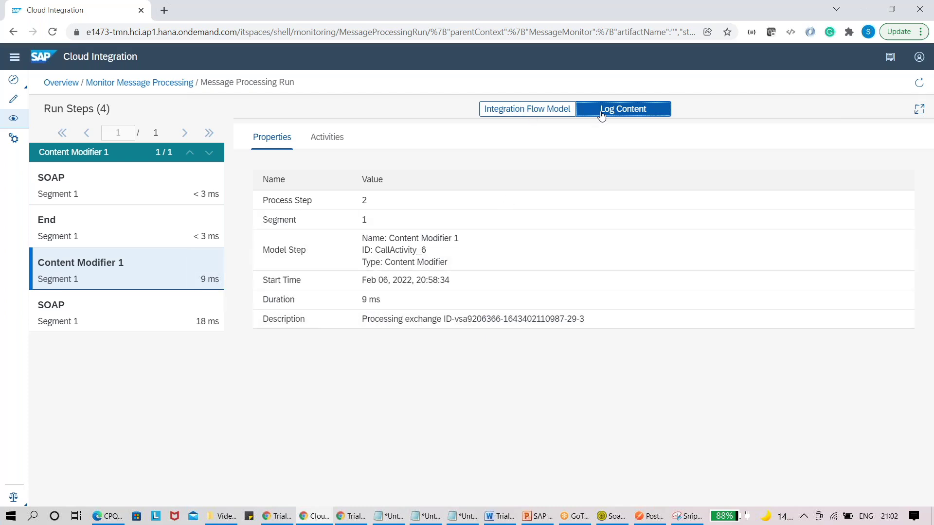
{"action": "left_click", "coordinate": [546, 115]}
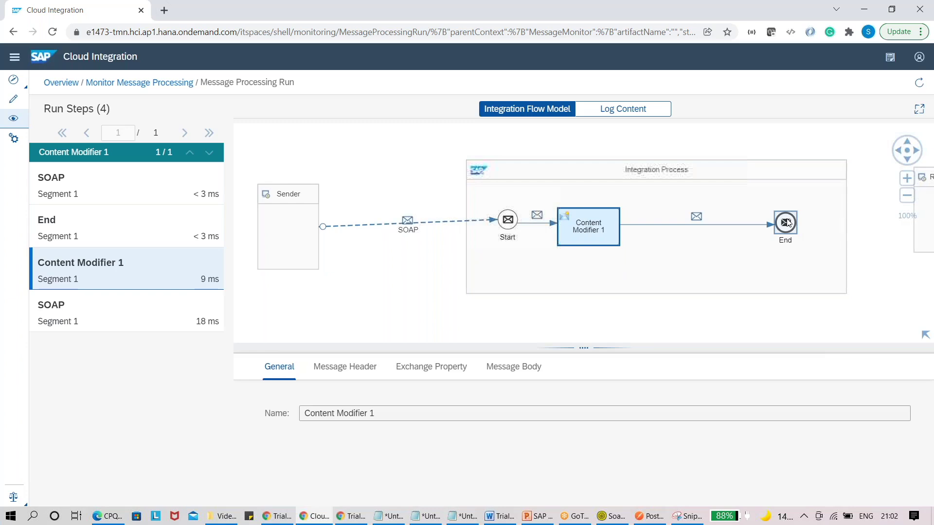
Step: Review the End step's logged properties and activities: process step 3, status COMPLETED
{"action": "left_click", "coordinate": [786, 222]}
{"action": "left_click", "coordinate": [635, 110]}
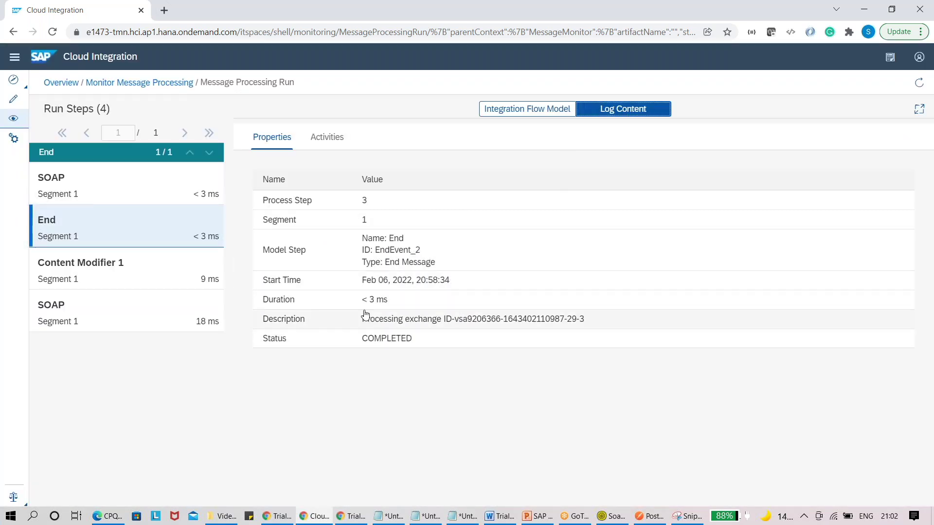
{"action": "left_click", "coordinate": [316, 137]}
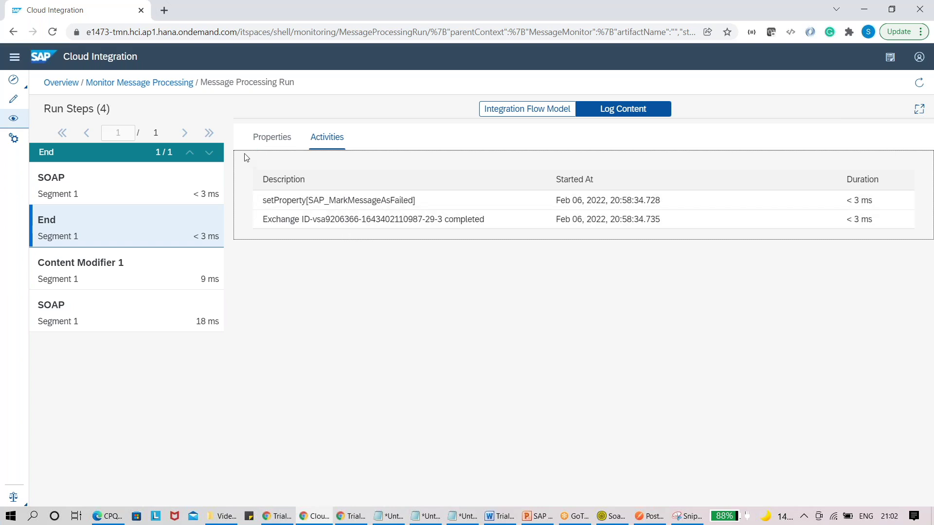
{"action": "left_click", "coordinate": [270, 138]}
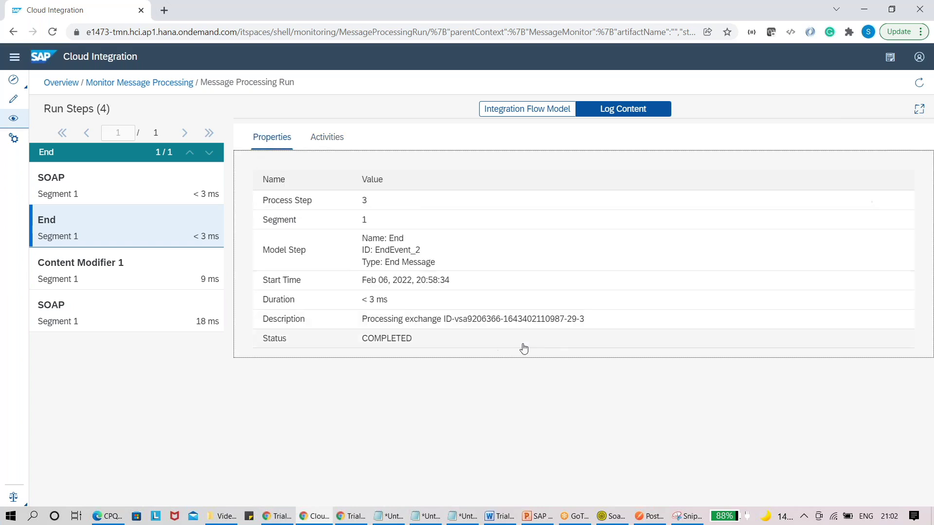
Step: Return to the integration flow model with the End step's details, then bring SoapUI forward
{"action": "left_click", "coordinate": [532, 113]}
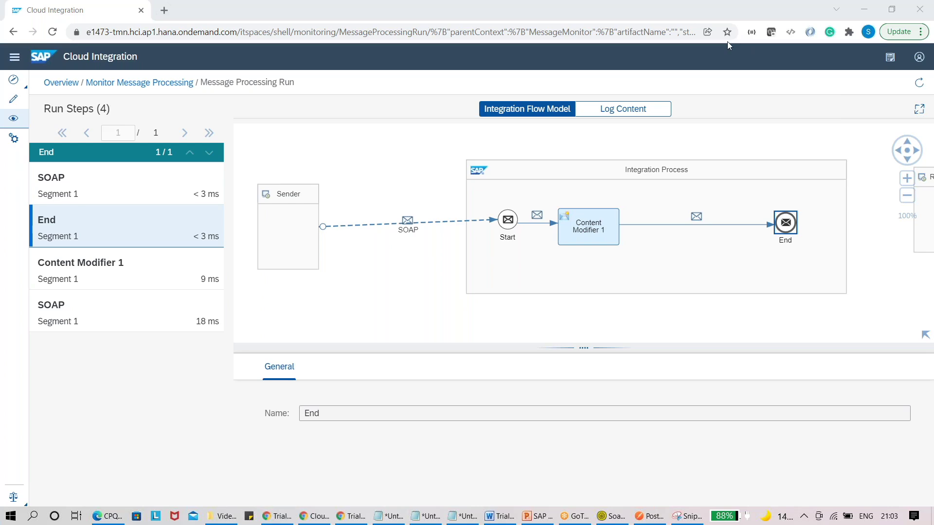
{"action": "left_click", "coordinate": [607, 513]}
Step: Select the whole Order_MT test request in SoapUI, then return to the Cloud Integration monitor
{"action": "key", "text": "ctrl+a"}
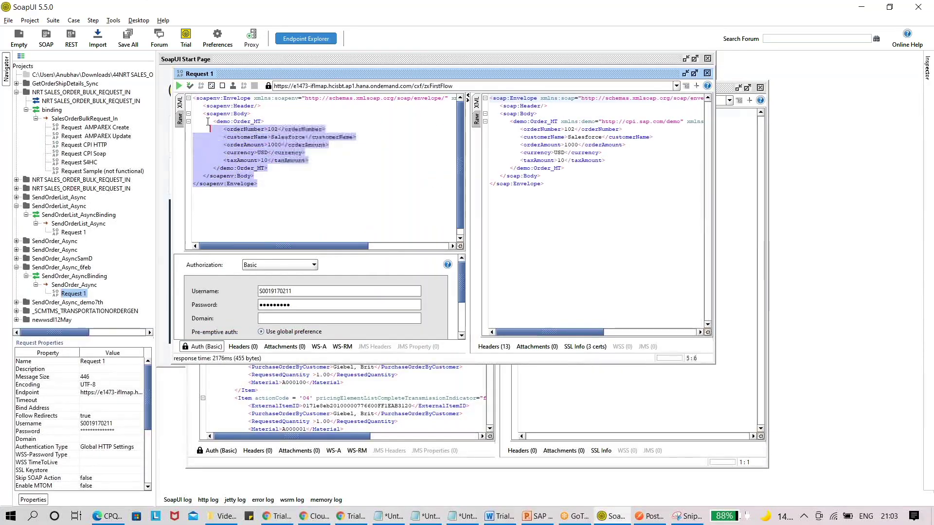
{"action": "key", "text": "alt+Tab"}
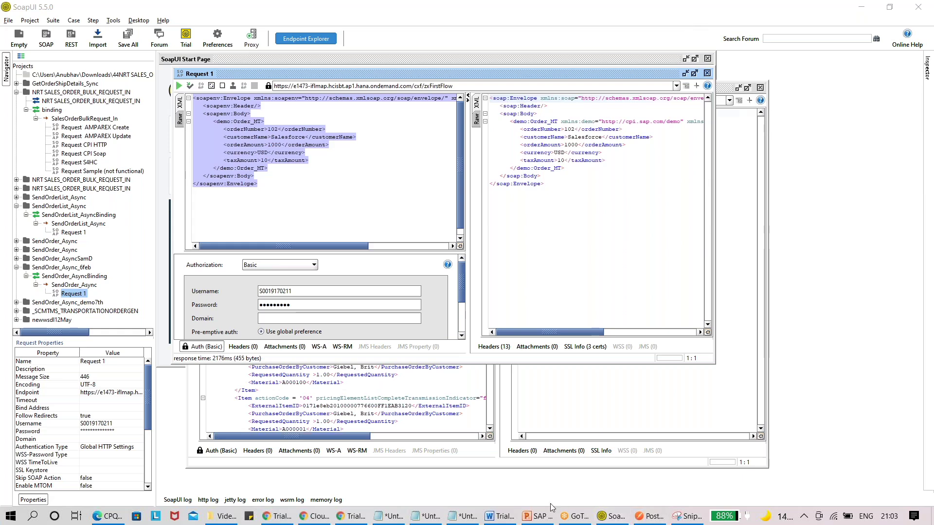
{"action": "left_click", "coordinate": [361, 517]}
{"action": "left_click", "coordinate": [361, 517]}
{"action": "key", "text": "alt+Tab"}
{"action": "key", "text": "Tab"}
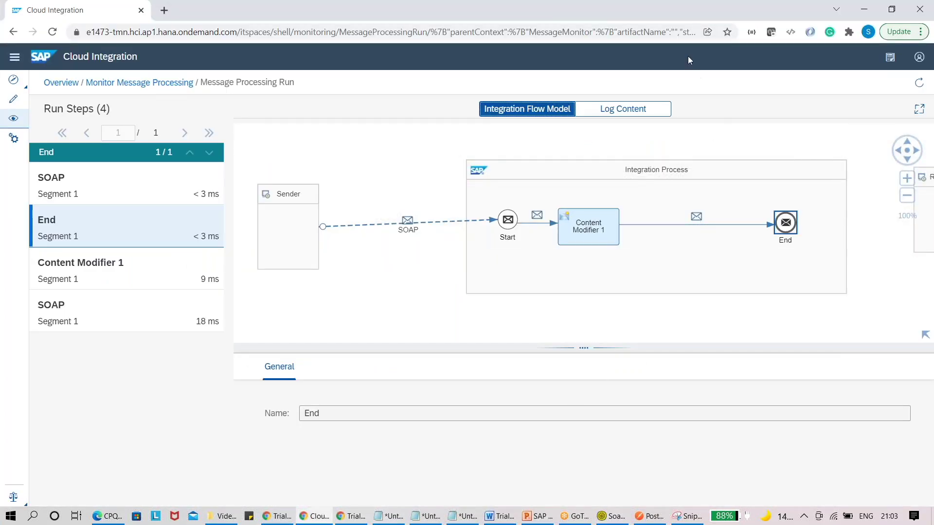
Step: Review the End step's Log Content, then return to the Integration Flow Model view
{"action": "key", "text": "alt+Tab"}
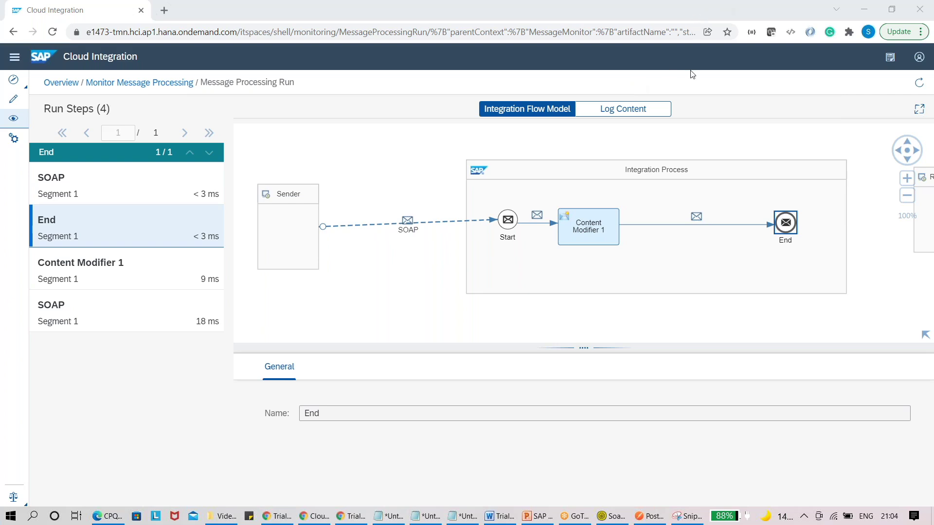
{"action": "left_click", "coordinate": [625, 110]}
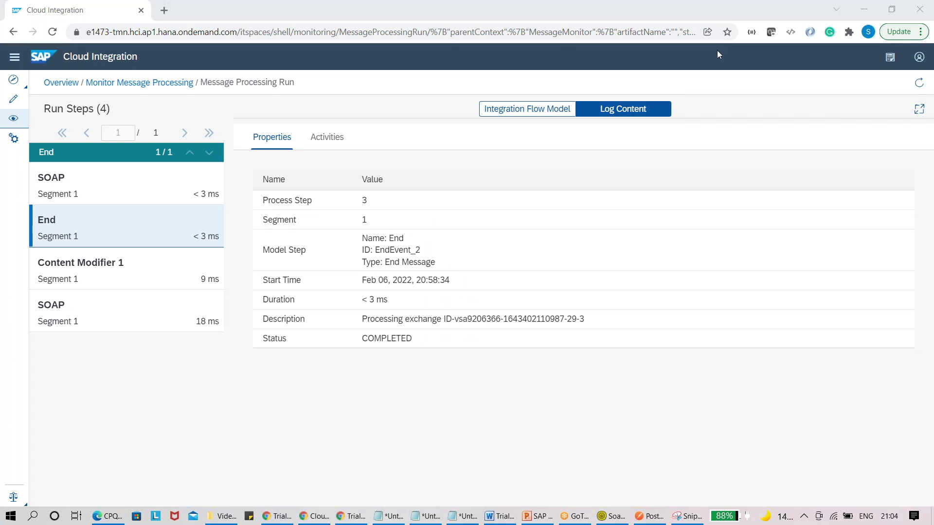
{"action": "left_click", "coordinate": [525, 110]}
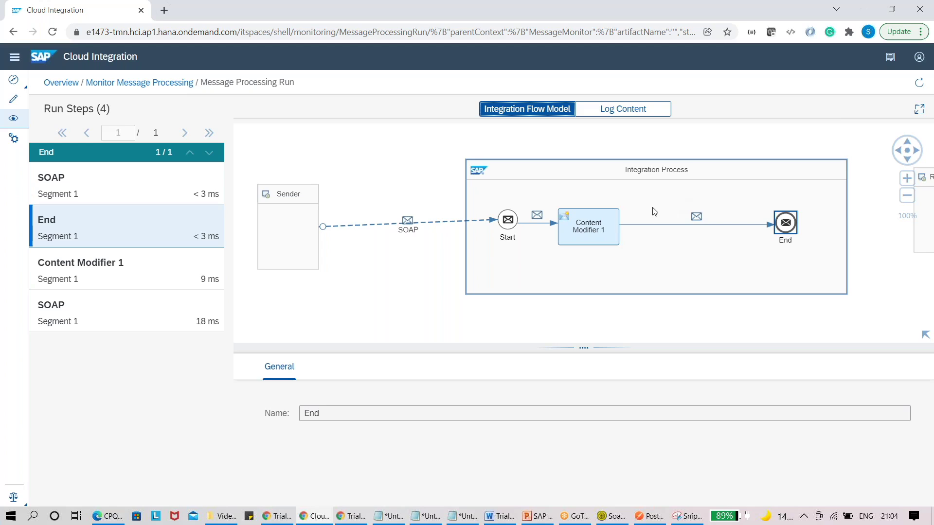
{"action": "key", "text": "alt+Tab"}
{"action": "key", "text": "alt+Tab"}
{"action": "key", "text": "alt+Tab"}
{"action": "key", "text": "alt+Tab"}
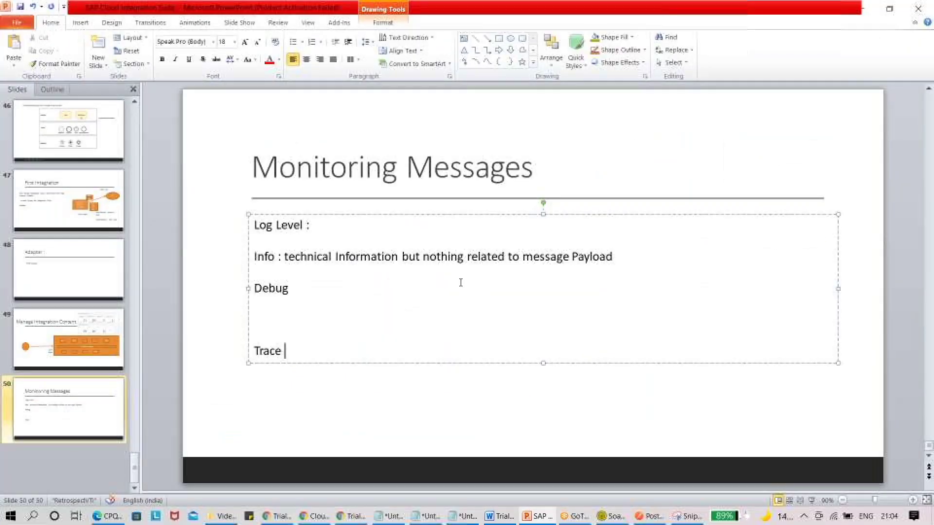
Step: Add ': Technical visualization + M' after 'Debug' on slide 50, Monitoring Messages
{"action": "left_click", "coordinate": [398, 290]}
{"action": "type", "text": ":"}
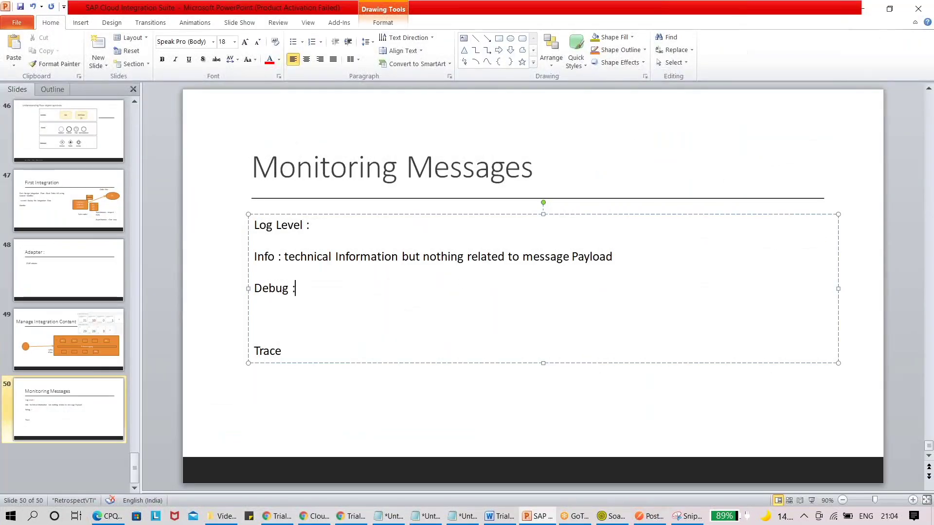
{"action": "type", "text": " Technical "}
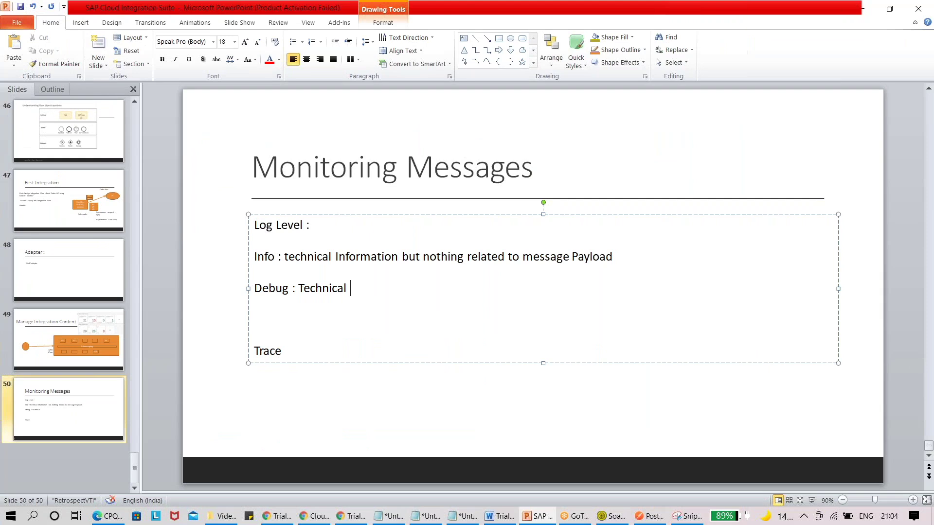
{"action": "type", "text": "visualization + "}
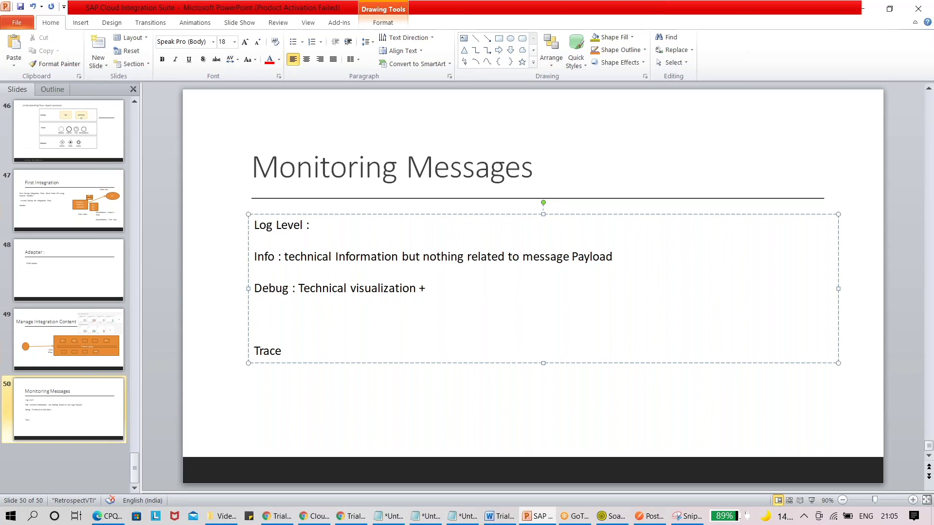
{"action": "type", "text": "M"}
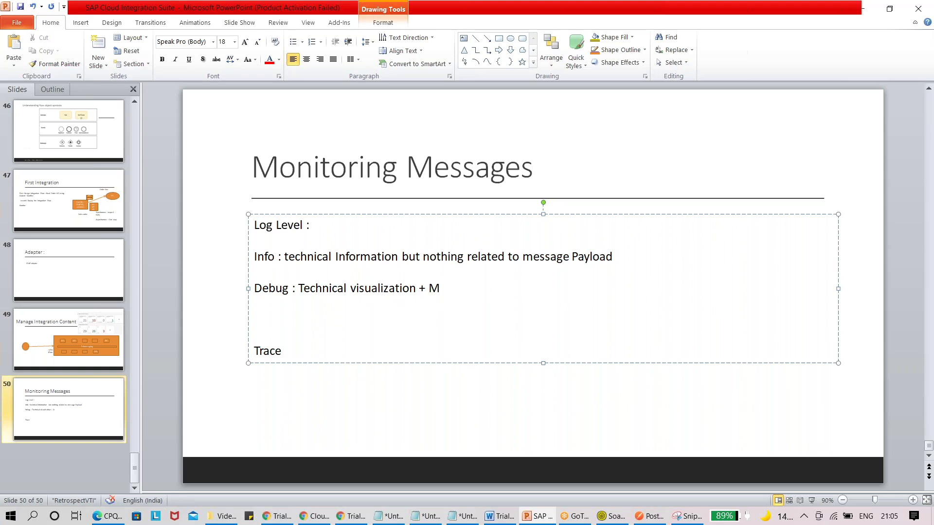
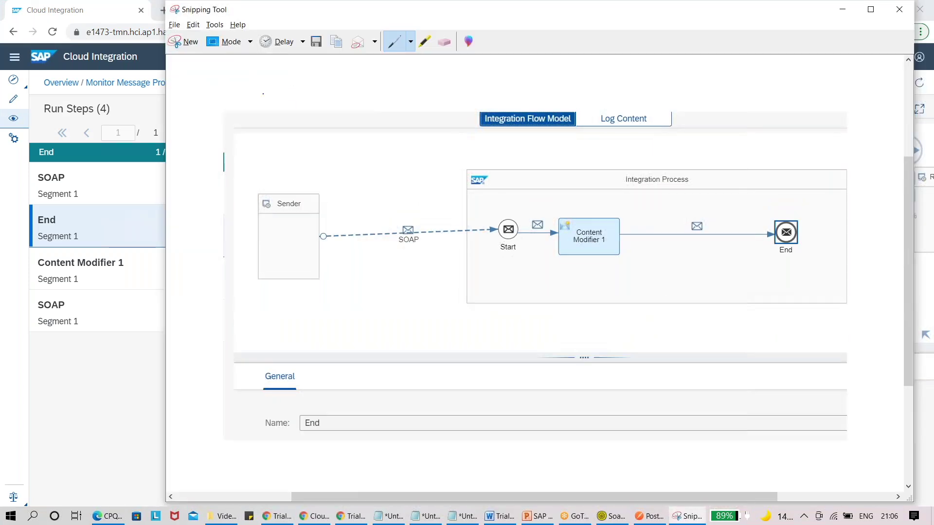
Step: Snip the run steps and flow diagram region, then bring the PowerPoint presentation forward
{"action": "left_click", "coordinate": [184, 42]}
{"action": "left_click_drag", "start_coordinate": [32, 99], "coordinate": [919, 439]}
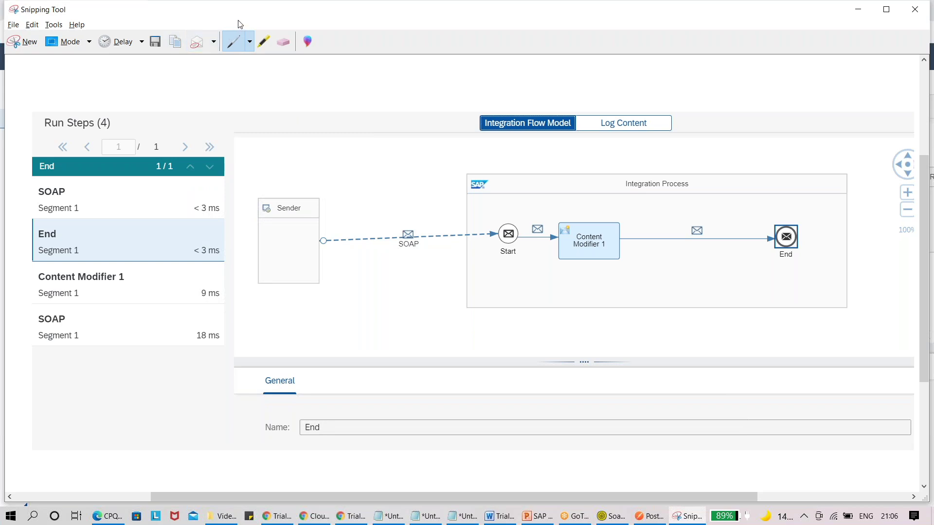
{"action": "key", "text": "alt+Tab"}
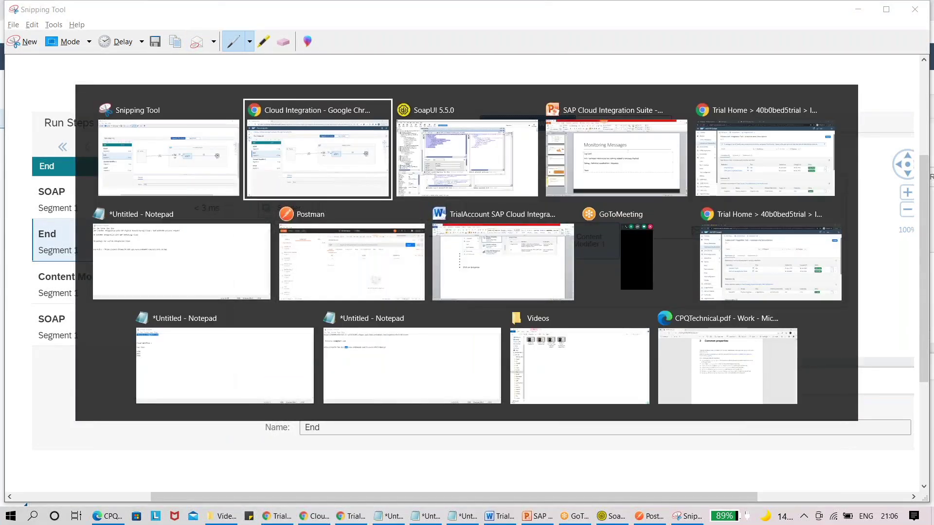
{"action": "key", "text": "alt+Tab"}
{"action": "key", "text": "alt+Tab"}
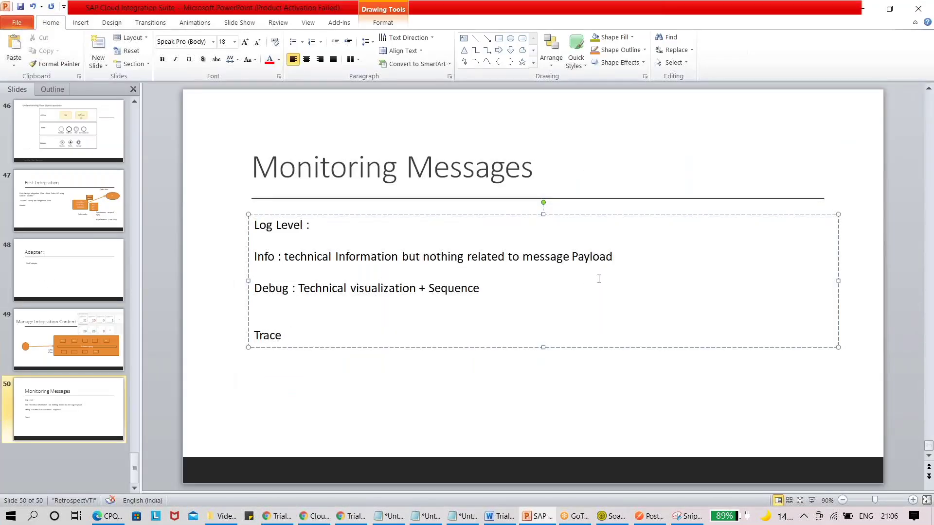
Step: Paste the run-steps snip onto slide 50, shrink it, and move it to the right edge
{"action": "key", "text": "ctrl+v"}
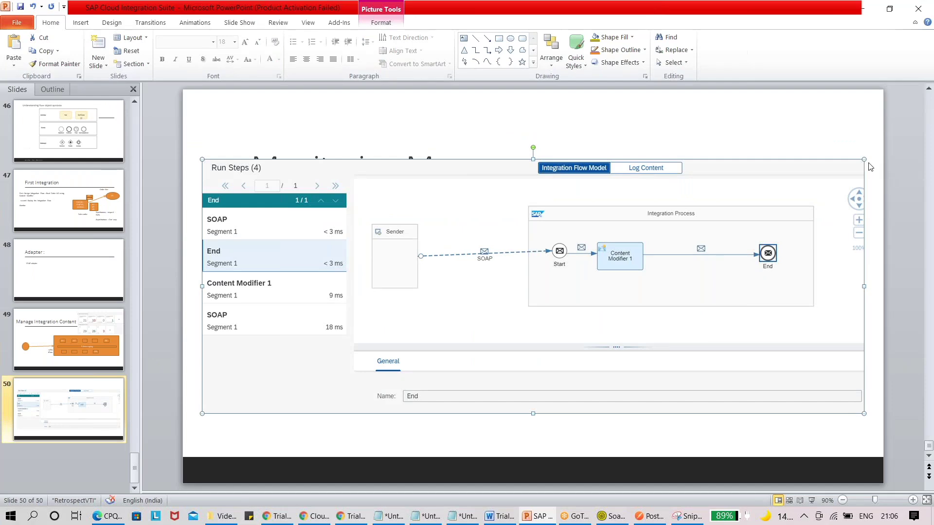
{"action": "left_click_drag", "start_coordinate": [606, 255], "coordinate": [605, 256]}
{"action": "left_click_drag", "start_coordinate": [516, 319], "coordinate": [858, 302]}
{"action": "left_click_drag", "start_coordinate": [913, 314], "coordinate": [842, 313]}
{"action": "left_click_drag", "start_coordinate": [590, 308], "coordinate": [624, 289]}
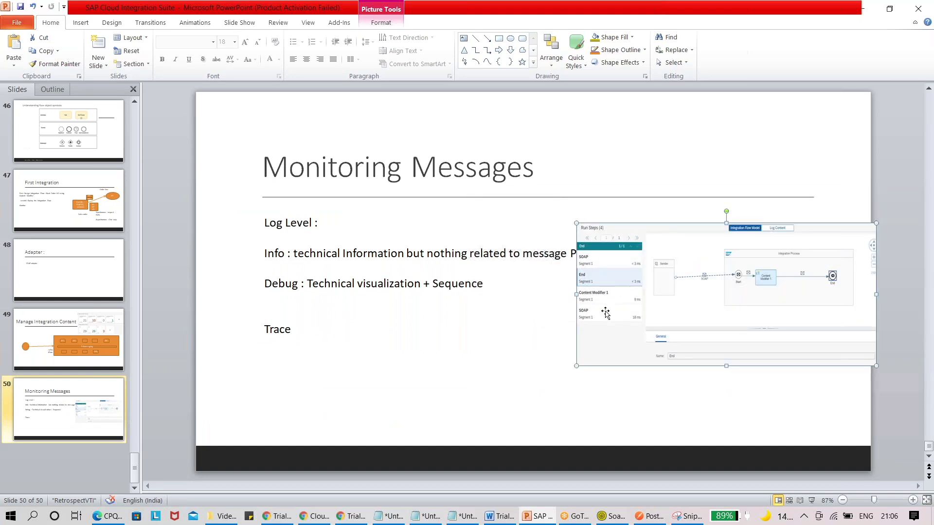
Step: Add ' :' after Trace on the slide, then return to the Cloud Integration monitoring overview
{"action": "left_click", "coordinate": [305, 333]}
{"action": "type", "text": ":"}
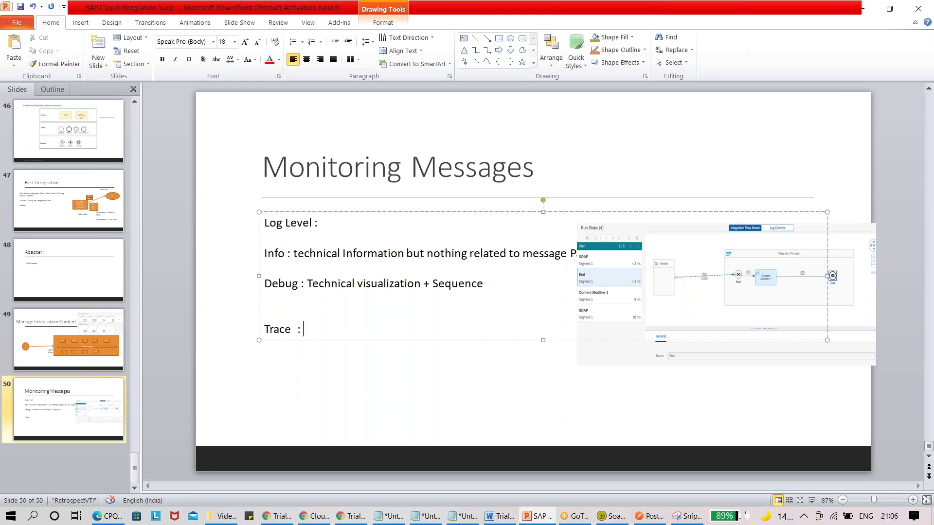
{"action": "key", "text": "alt+Tab"}
{"action": "key", "text": "Tab"}
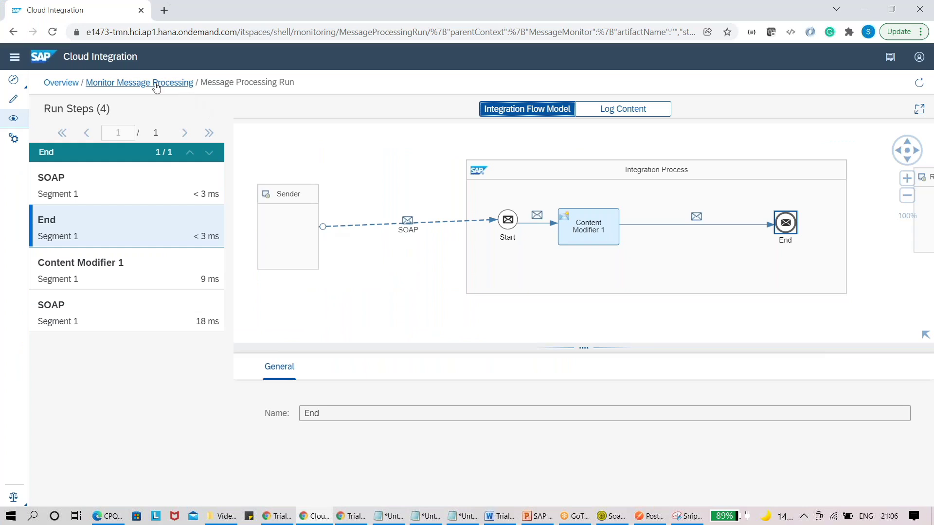
{"action": "left_click", "coordinate": [14, 119]}
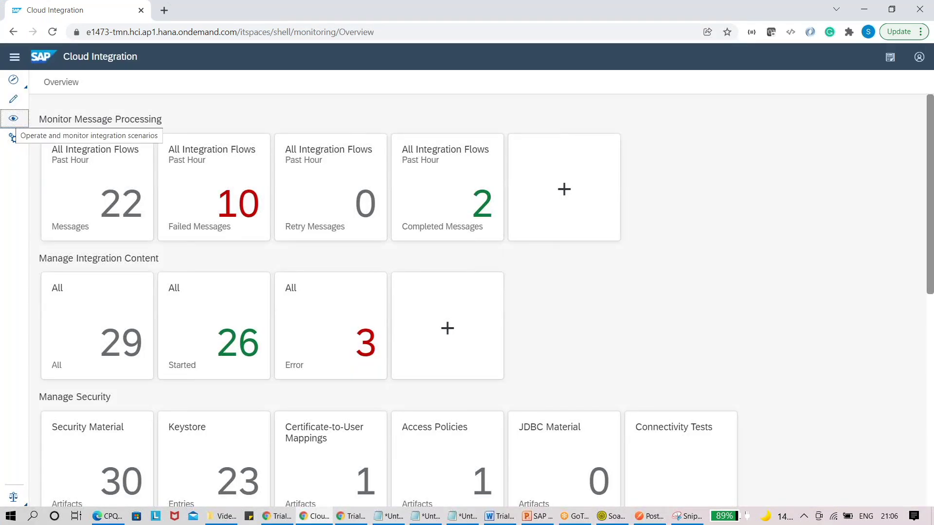
Step: Open the 26 started artifacts and check ZCustom First Integration Flow's log level options, leaving Debug
{"action": "left_click", "coordinate": [221, 350]}
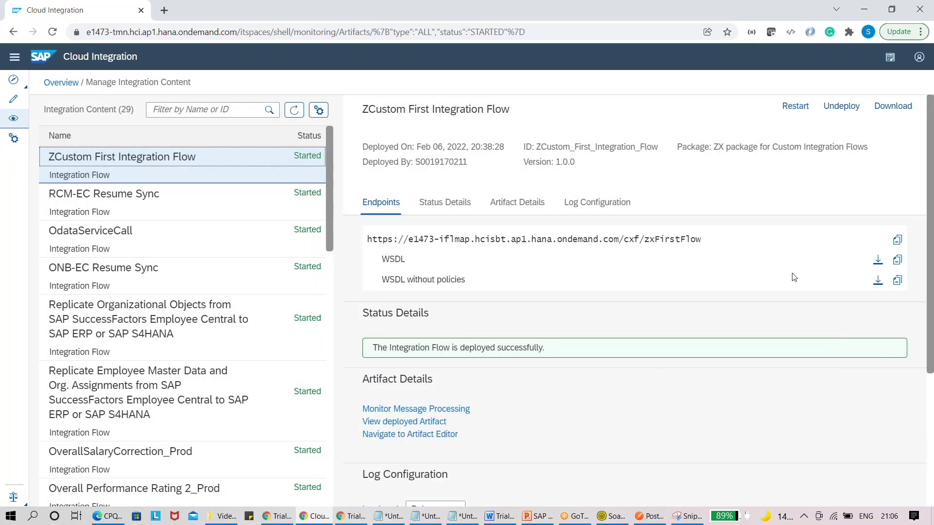
{"action": "scroll", "coordinate": [535, 340], "scroll_direction": "down", "scroll_amount": 5}
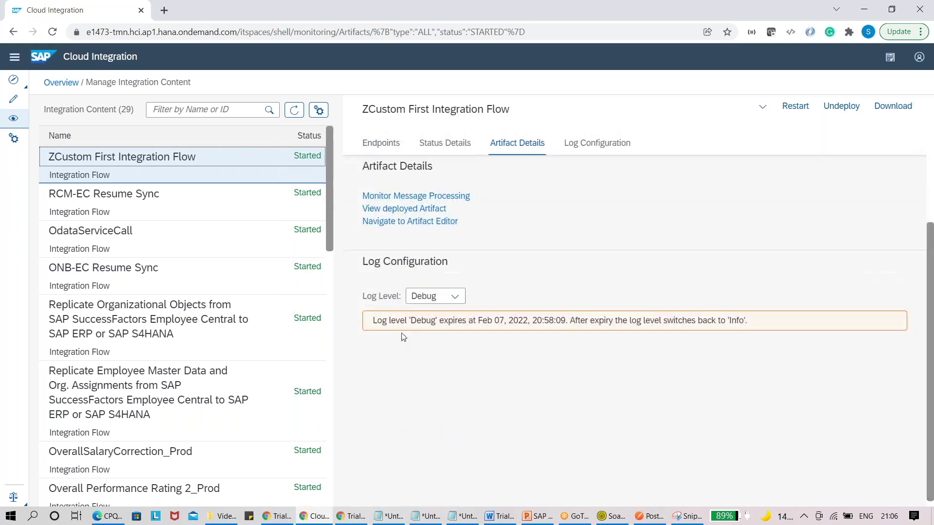
{"action": "left_click", "coordinate": [455, 297]}
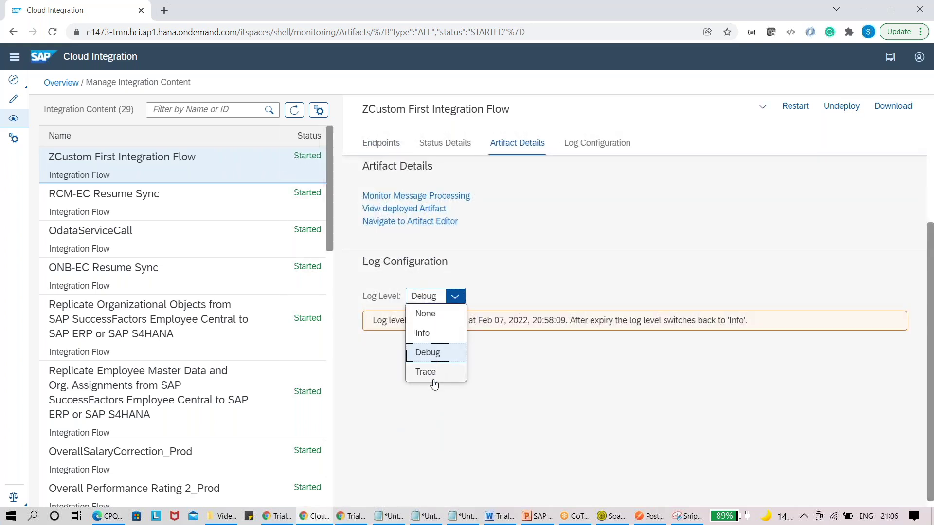
{"action": "left_click", "coordinate": [536, 400]}
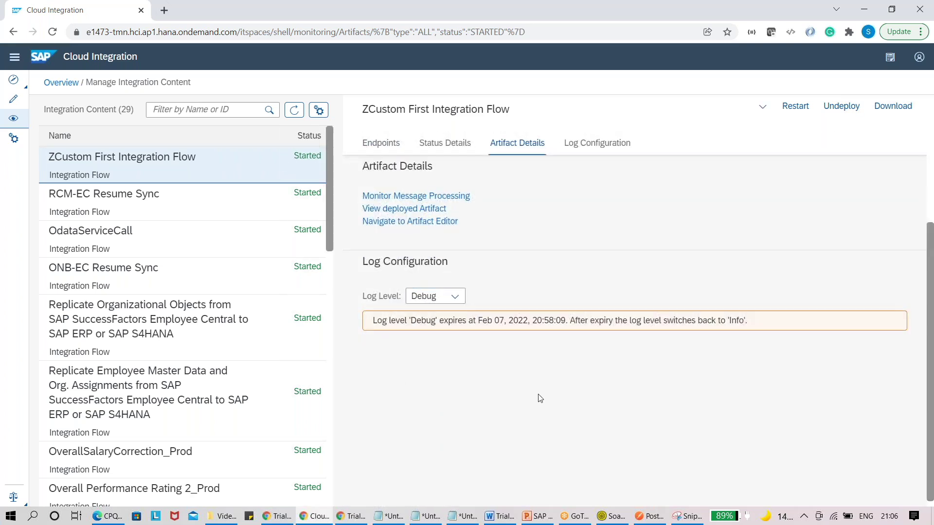
{"action": "left_click", "coordinate": [446, 297]}
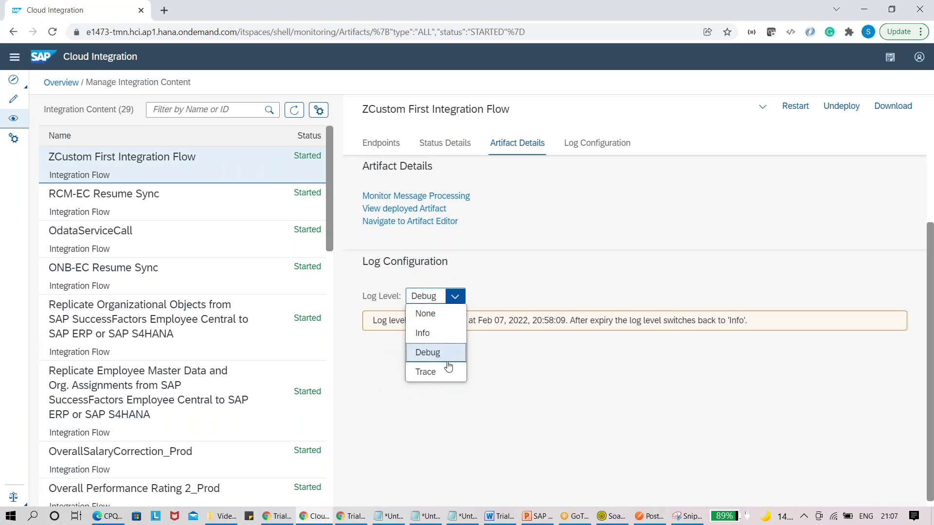
{"action": "left_click", "coordinate": [515, 376]}
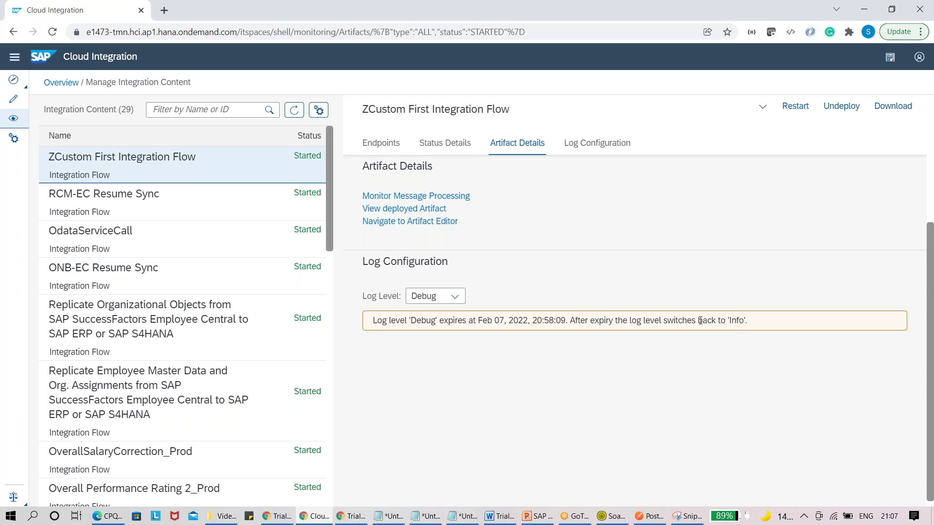
Step: Choose Trace as the log level and read the dialog's details about message content
{"action": "left_click", "coordinate": [458, 302]}
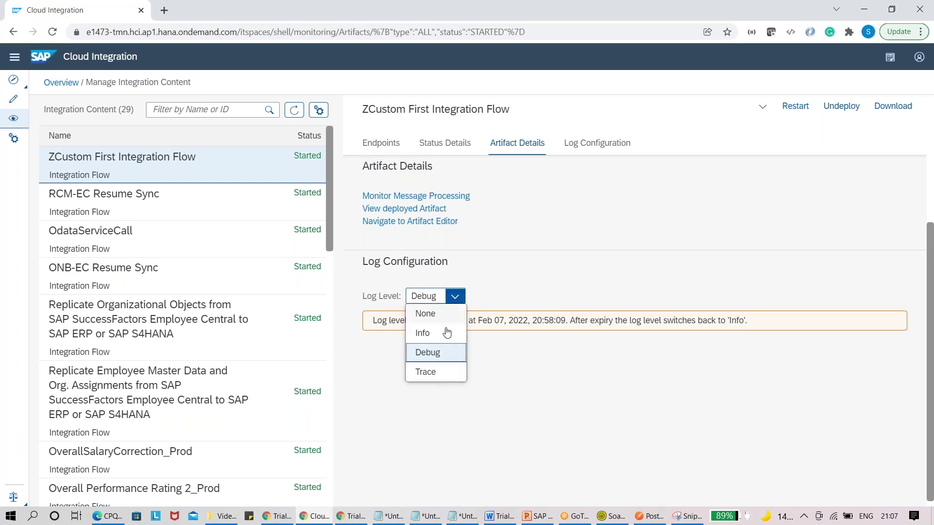
{"action": "left_click", "coordinate": [436, 372]}
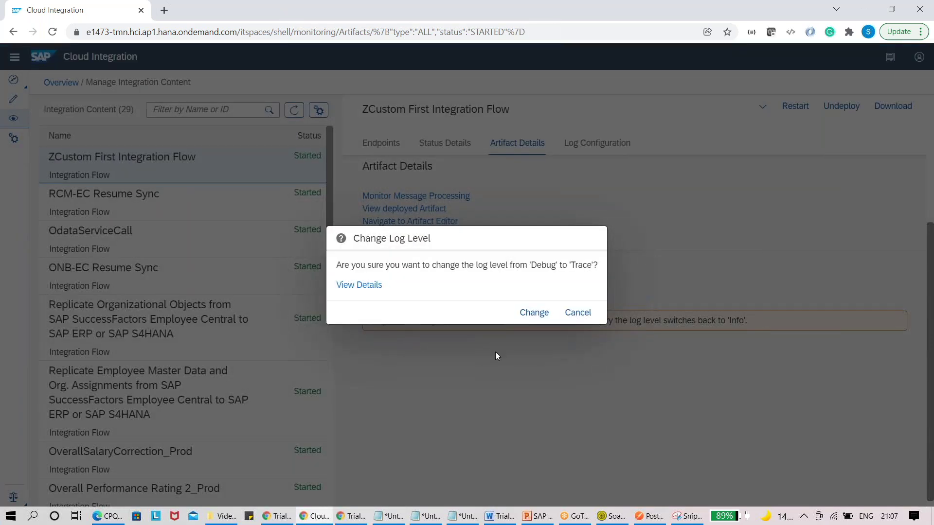
{"action": "left_click", "coordinate": [355, 285]}
{"action": "left_click_drag", "start_coordinate": [575, 291], "coordinate": [56, 279]}
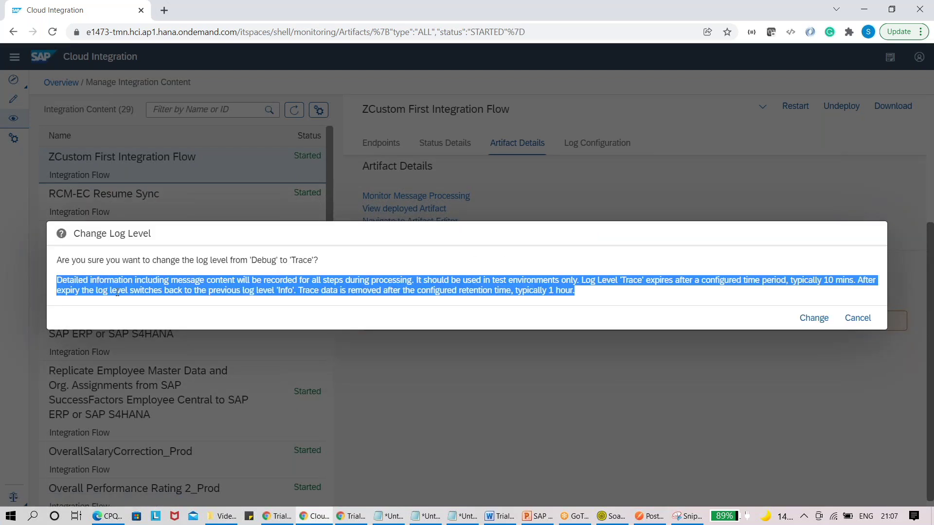
{"action": "left_click", "coordinate": [140, 279]}
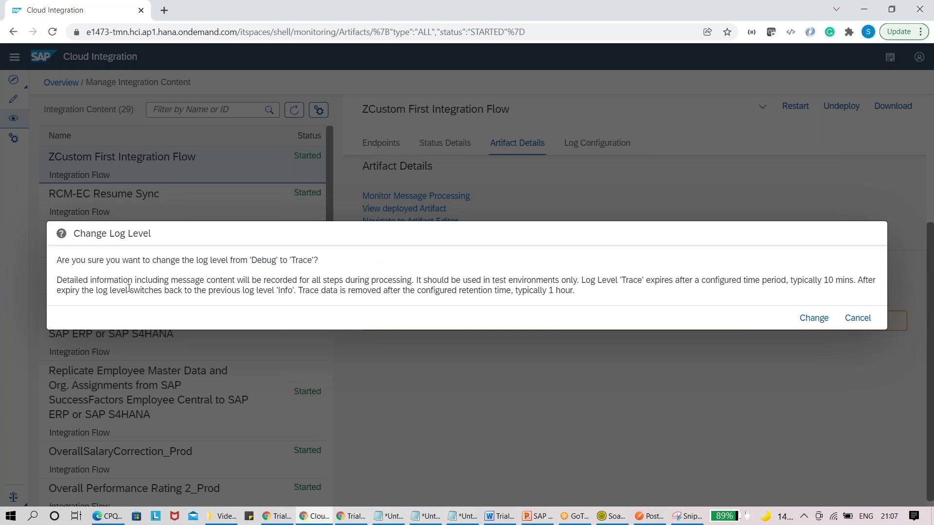
{"action": "left_click_drag", "start_coordinate": [238, 281], "coordinate": [171, 284]}
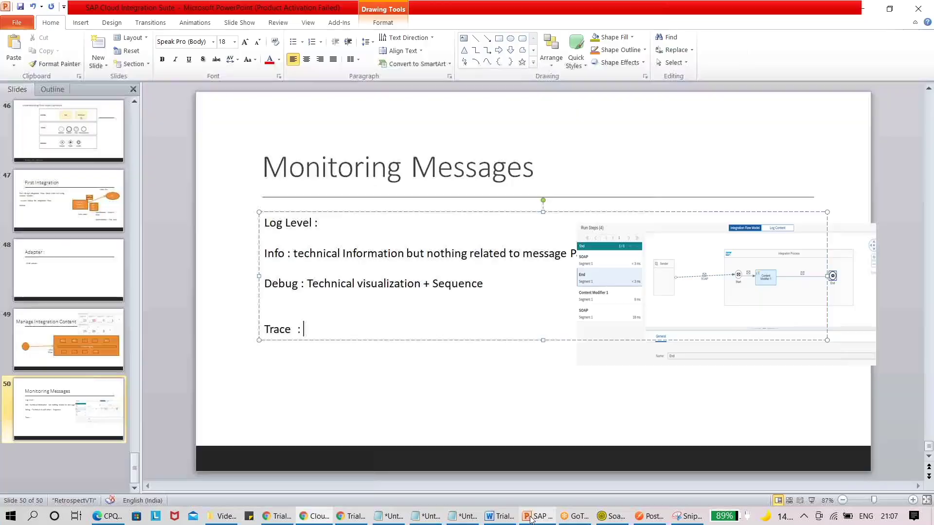
{"action": "left_click", "coordinate": [538, 516]}
Step: Type 'Message Content' after 'Trace :' on the slide and return to Cloud Integration
{"action": "type", "text": "Mess"}
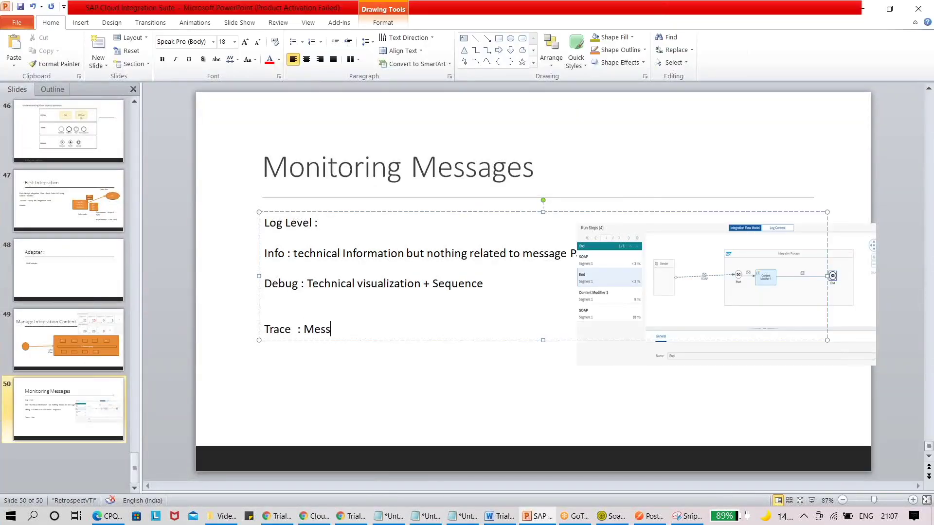
{"action": "type", "text": "age Content"}
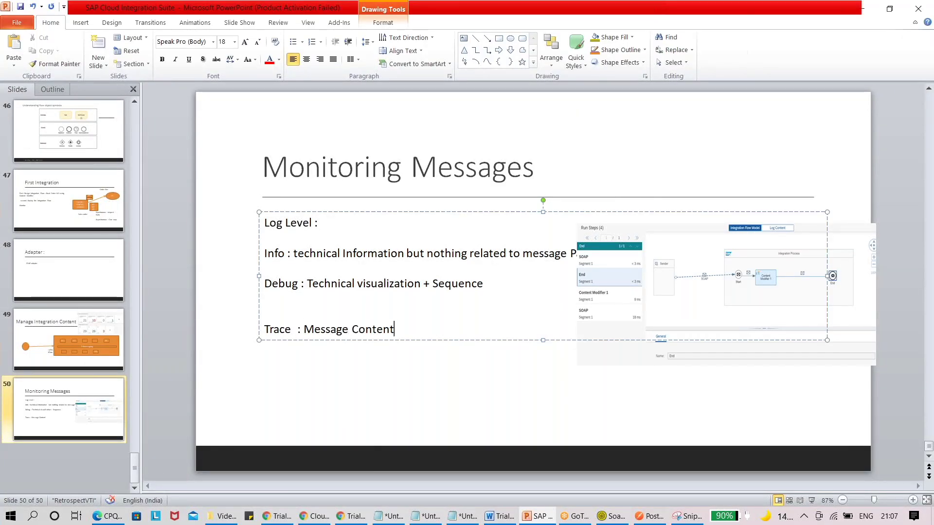
{"action": "key", "text": "alt+Tab"}
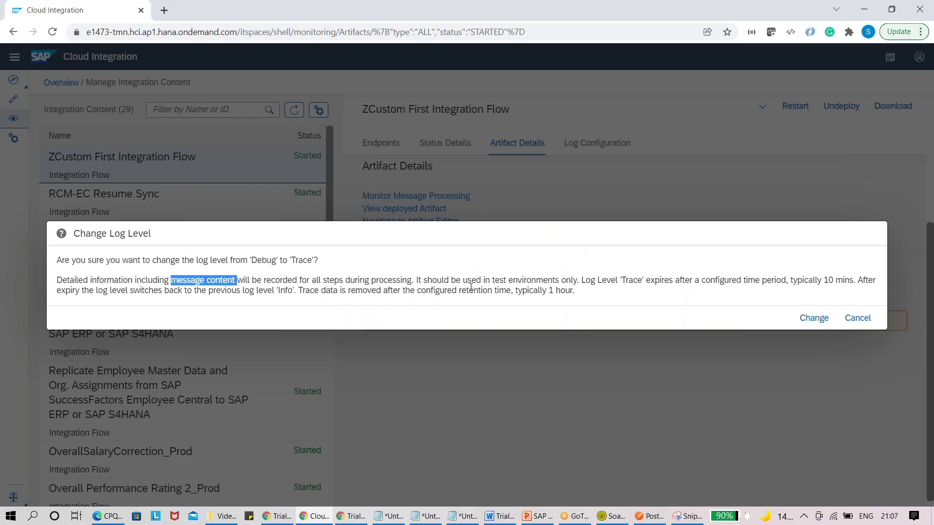
Step: Review the trace expiry and retention notes, confirm Trace, and go to the monitor overview
{"action": "left_click_drag", "start_coordinate": [580, 290], "coordinate": [633, 283]}
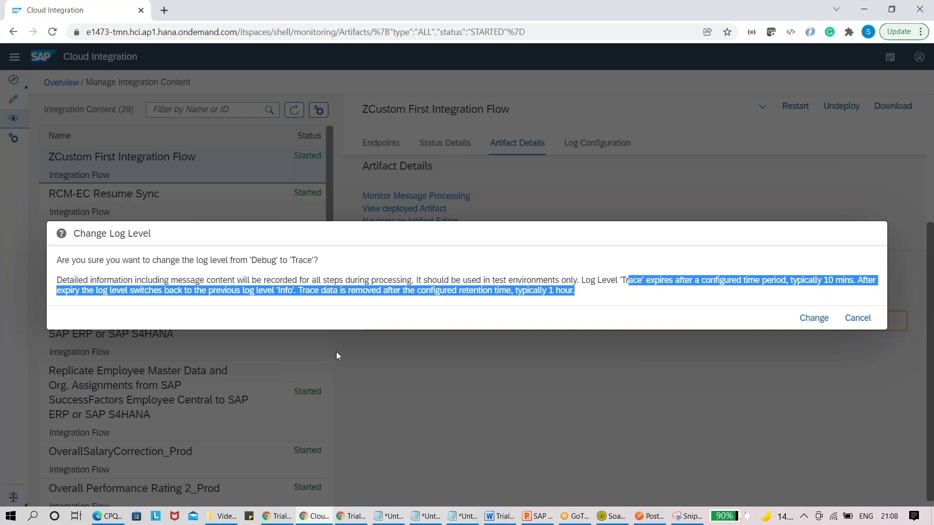
{"action": "left_click", "coordinate": [352, 313]}
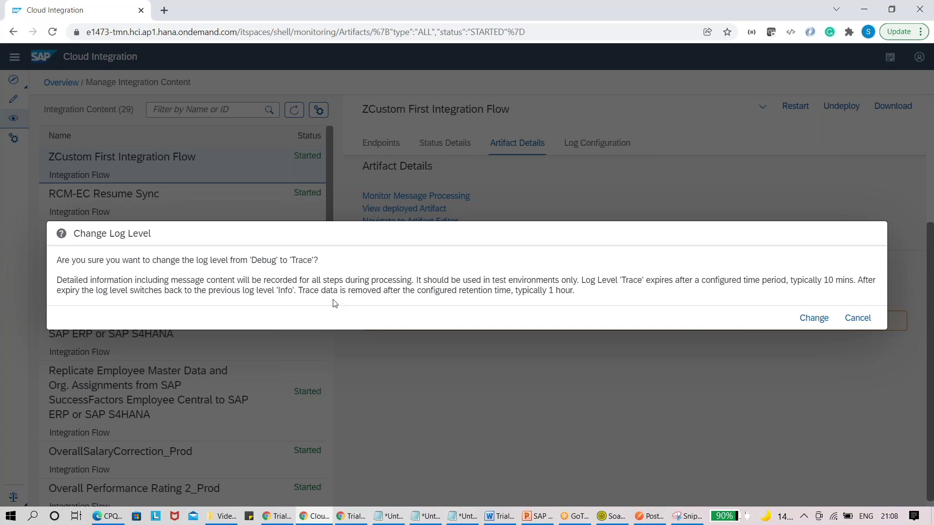
{"action": "left_click_drag", "start_coordinate": [301, 292], "coordinate": [580, 297]}
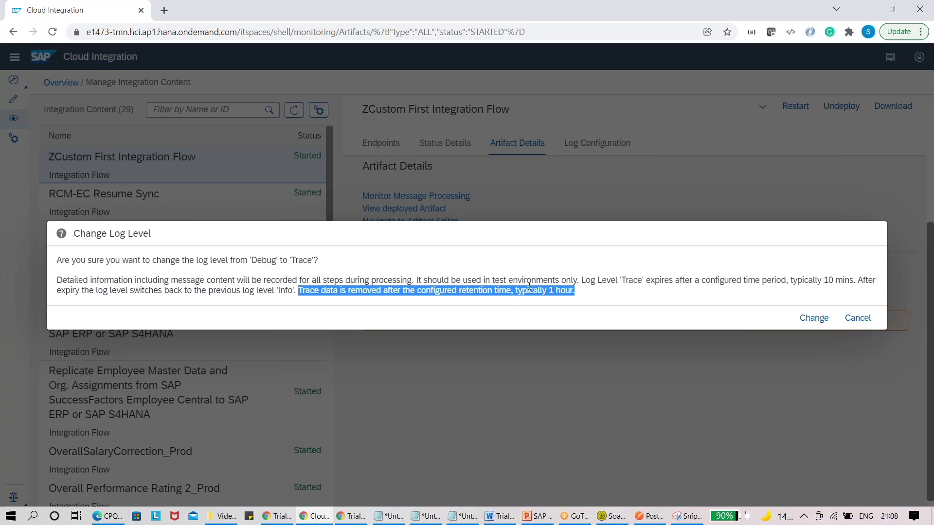
{"action": "left_click", "coordinate": [815, 322]}
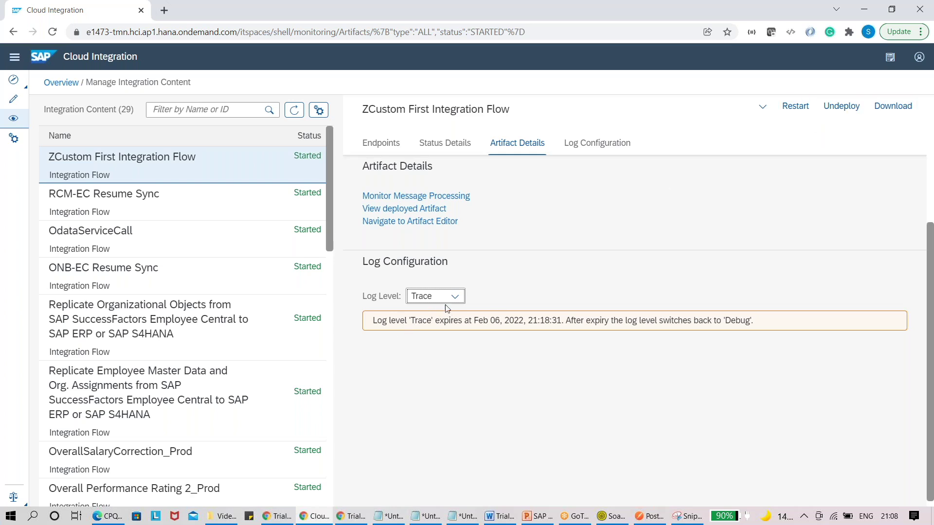
{"action": "left_click", "coordinate": [15, 119]}
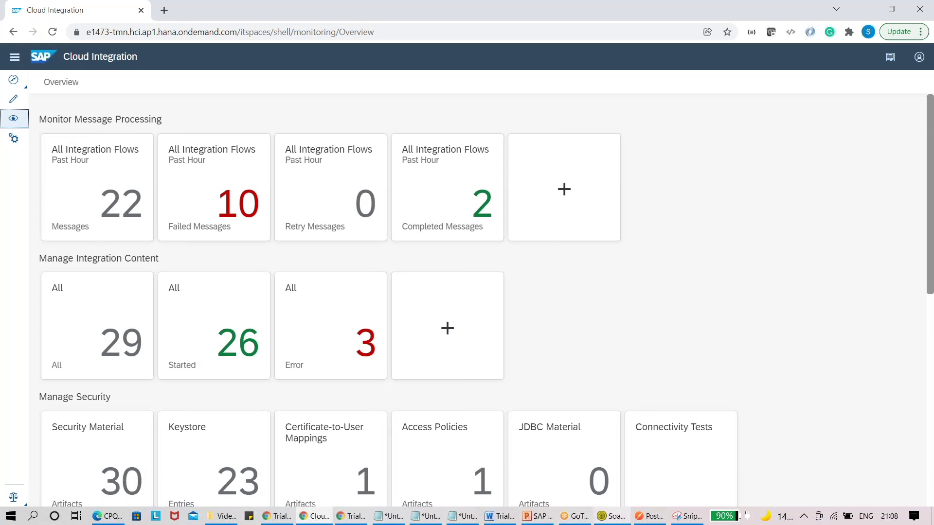
Step: In the SoapUI request XML, replace the customer name and change the order number's last digit
{"action": "left_click", "coordinate": [604, 519]}
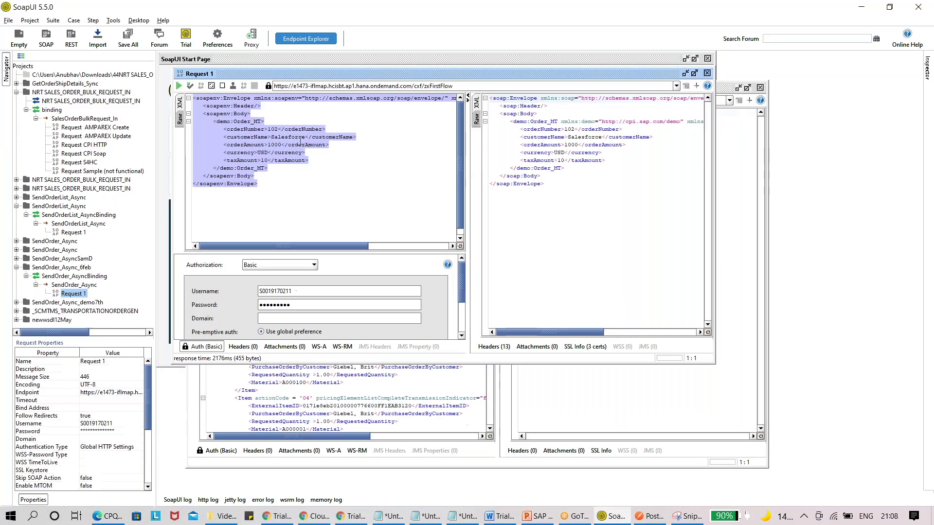
{"action": "left_click", "coordinate": [306, 137]}
{"action": "key", "text": "BackSpace"}
{"action": "key", "text": "BackSpace"}
{"action": "key", "text": "BackSpace"}
{"action": "key", "text": "BackSpace"}
{"action": "key", "text": "BackSpace"}
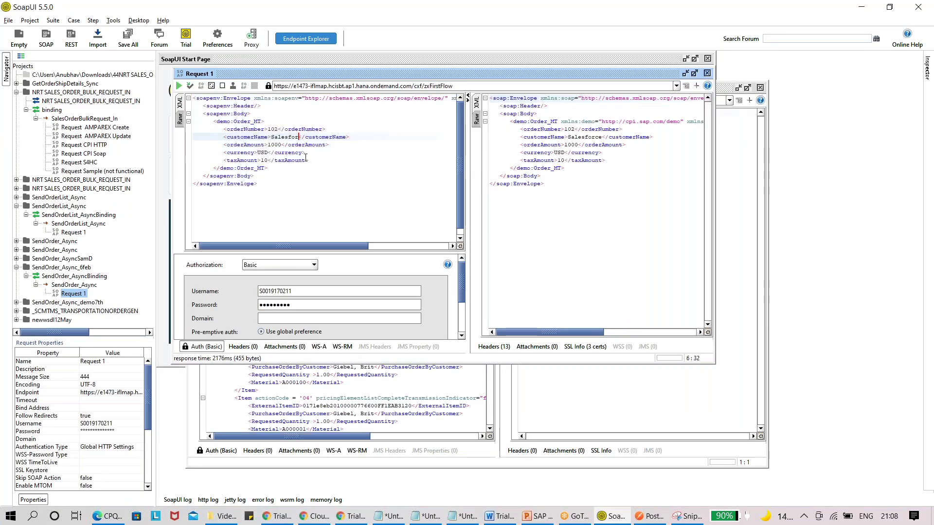
{"action": "key", "text": "BackSpace"}
{"action": "key", "text": "BackSpace"}
{"action": "key", "text": "BackSpace"}
{"action": "key", "text": "BackSpace"}
{"action": "key", "text": "BackSpace"}
{"action": "type", "text": "Is"}
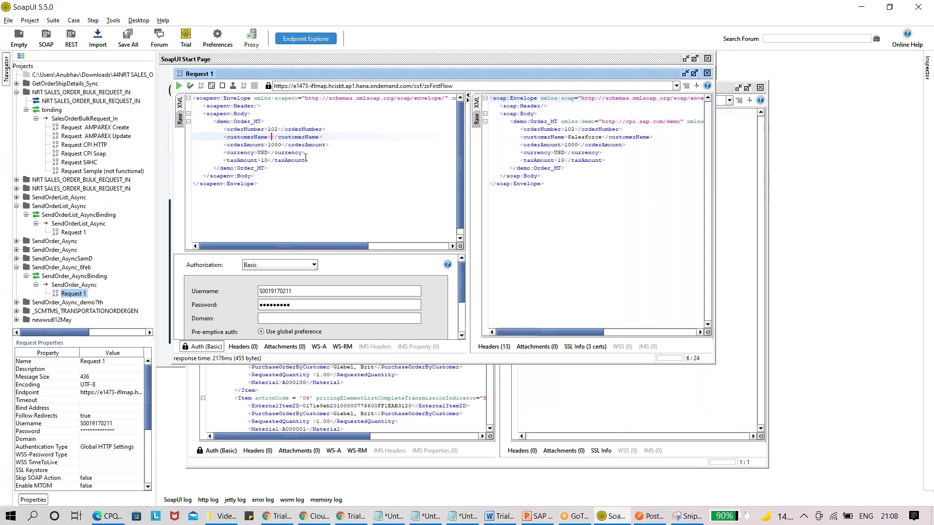
{"action": "type", "text": "thmus"}
{"action": "left_click", "coordinate": [280, 129]}
{"action": "key", "text": "BackSpace"}
{"action": "type", "text": "3"}
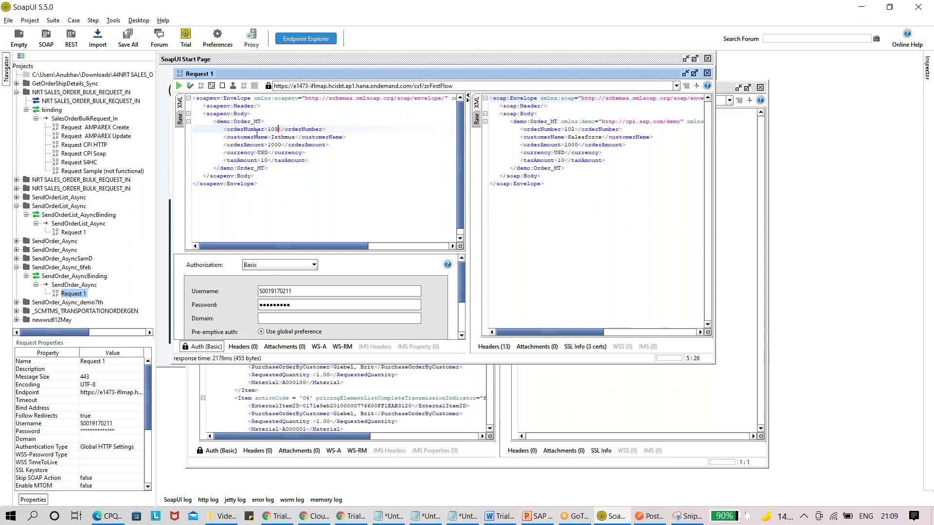
Step: Send the edited order request and return to the Cloud Integration monitoring overview
{"action": "left_click", "coordinate": [178, 86]}
{"action": "key", "text": "alt+Tab"}
{"action": "left_click", "coordinate": [12, 121]}
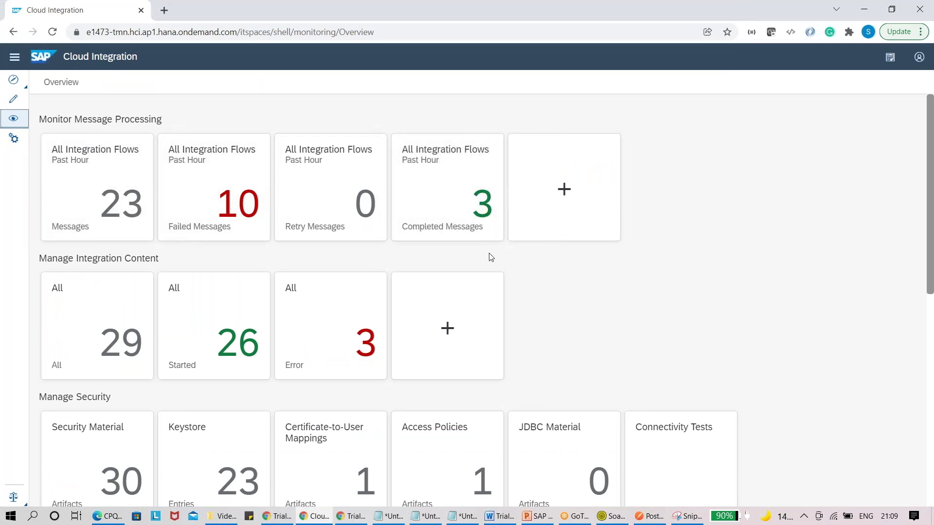
Step: Open the newest completed message's logs and its trace of the processing run
{"action": "left_click", "coordinate": [466, 225]}
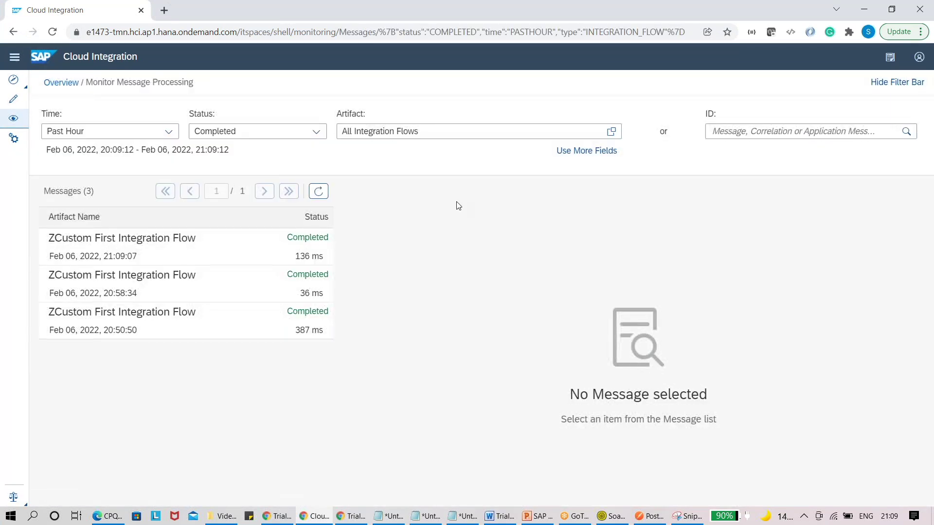
{"action": "left_click", "coordinate": [252, 251]}
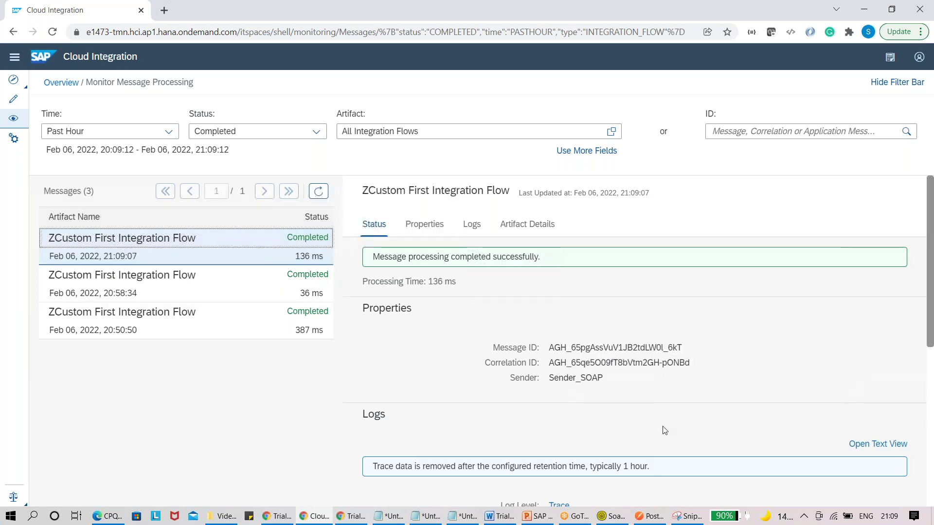
{"action": "left_click", "coordinate": [465, 229]}
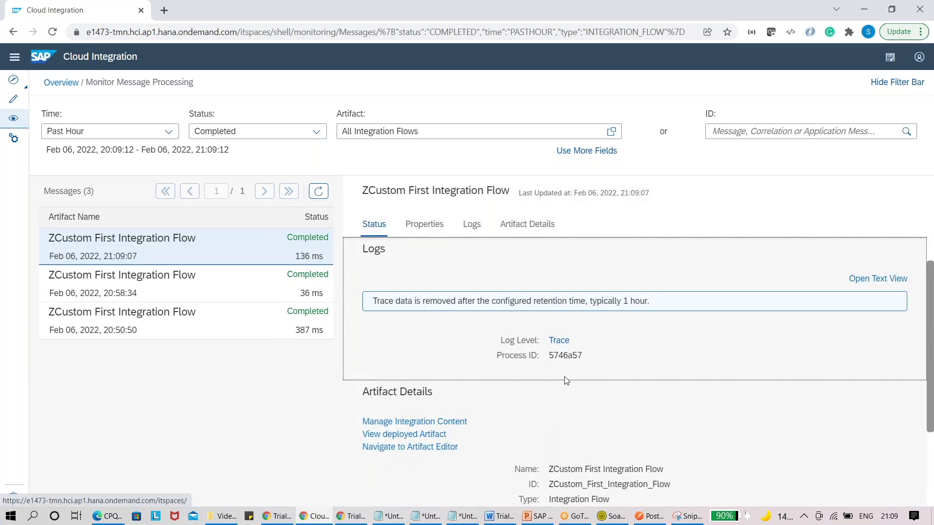
{"action": "left_click", "coordinate": [559, 342]}
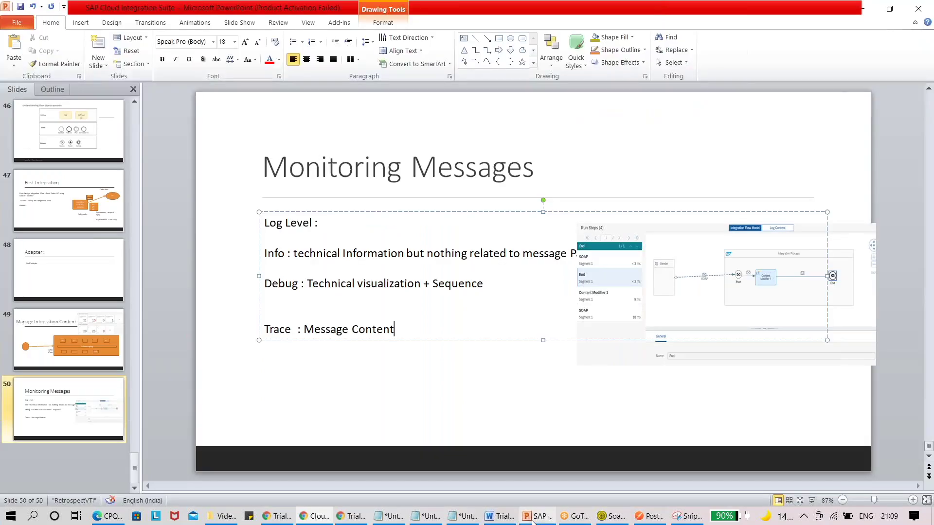
{"action": "left_click", "coordinate": [538, 516]}
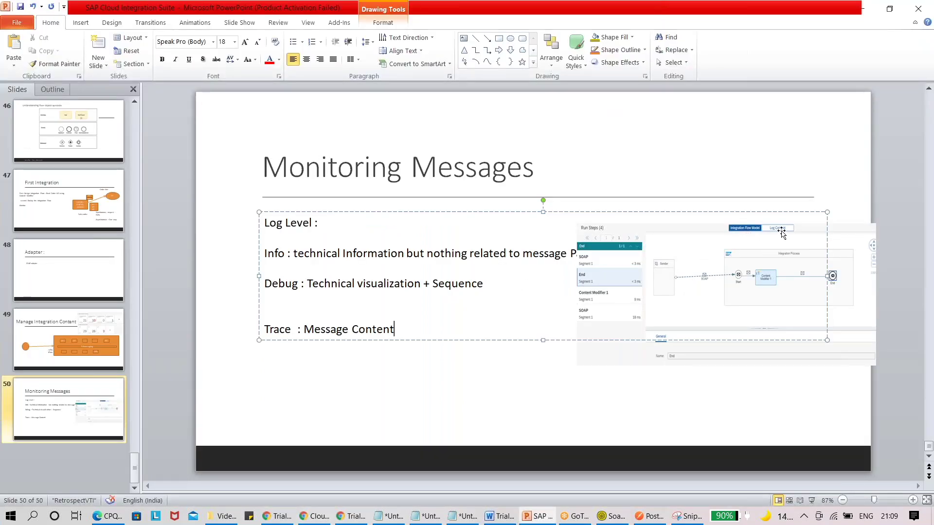
{"action": "key", "text": "alt+Tab"}
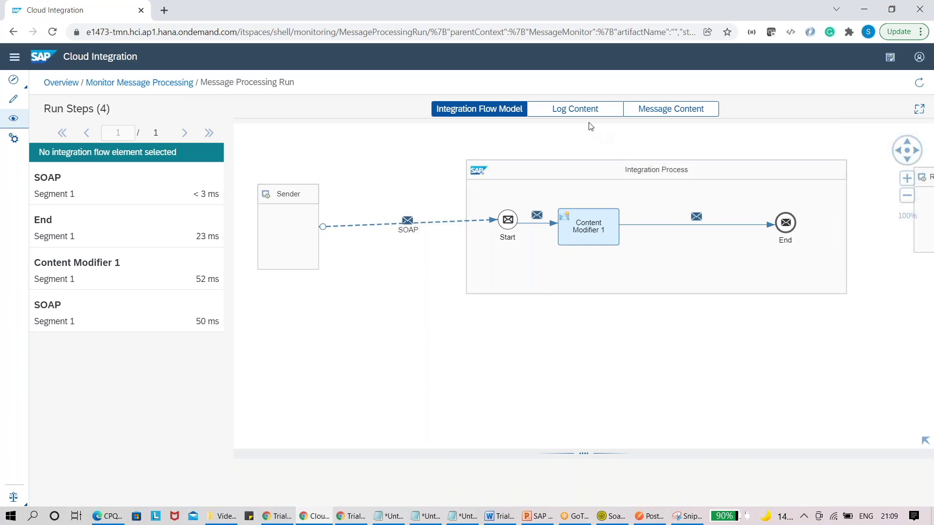
Step: Show the payload XML in Message Content for the last SOAP run step
{"action": "left_click", "coordinate": [573, 113]}
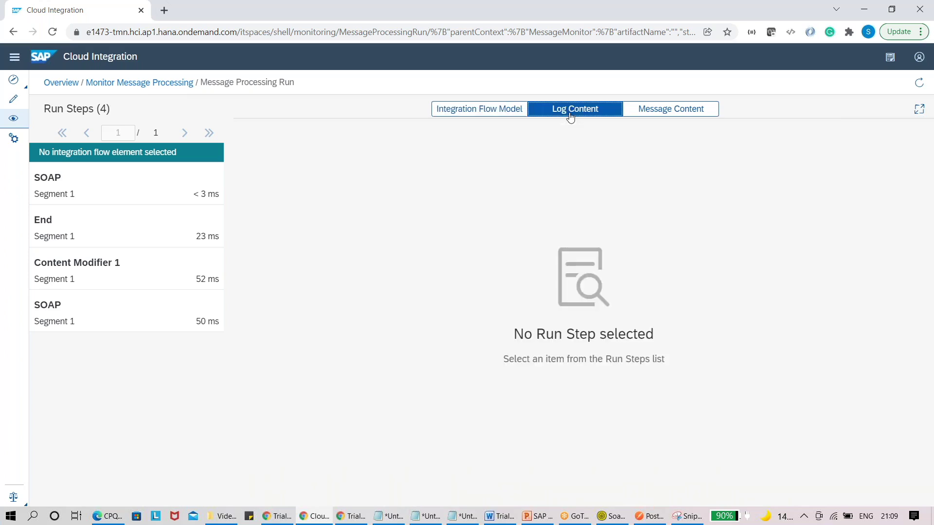
{"action": "left_click", "coordinate": [667, 113]}
{"action": "left_click", "coordinate": [103, 323]}
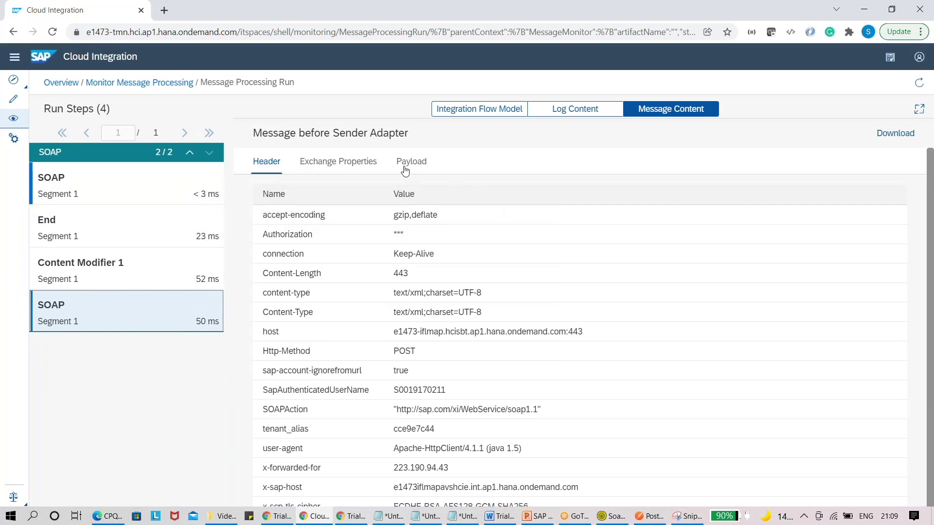
{"action": "left_click", "coordinate": [408, 164]}
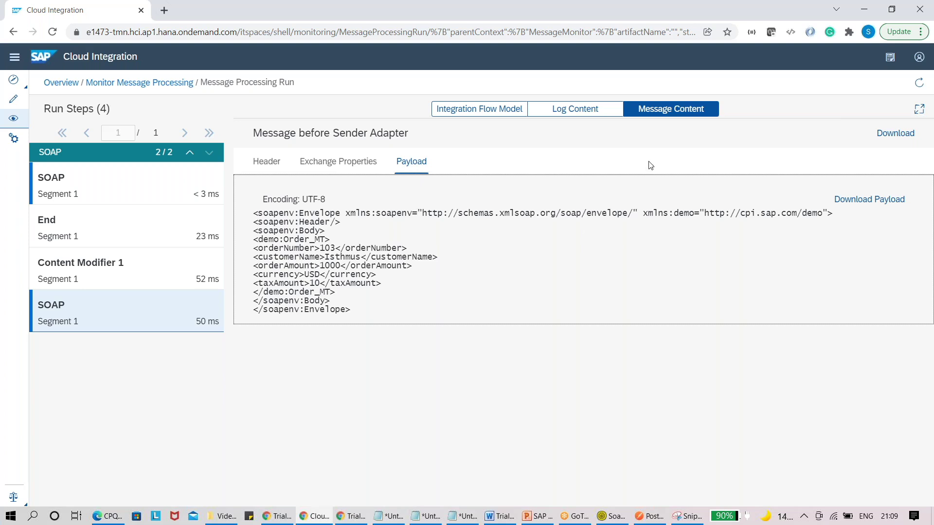
{"action": "type", "text": "sni"}
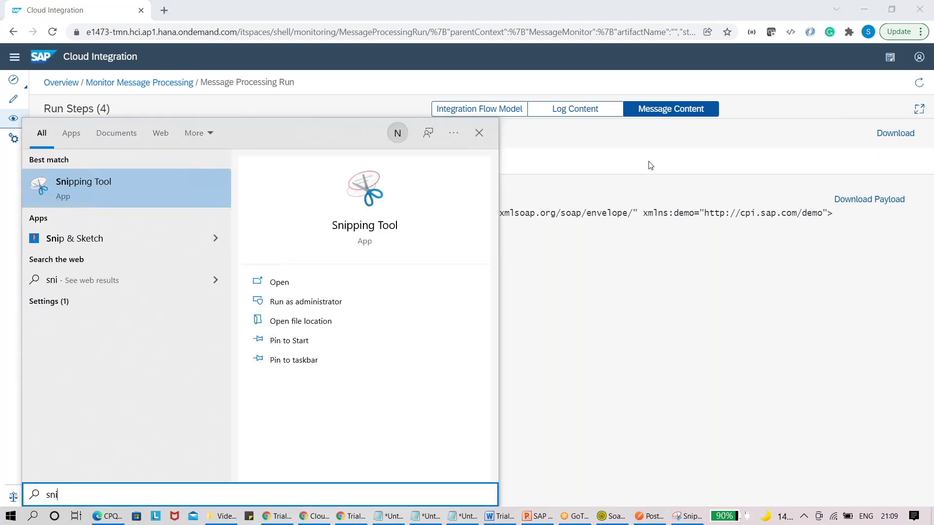
{"action": "key", "text": "Return"}
Step: Snip the run steps and payload and place it below 'Trace : Message Content' on slide 50
{"action": "left_click", "coordinate": [17, 44]}
{"action": "left_click_drag", "start_coordinate": [24, 78], "coordinate": [804, 387]}
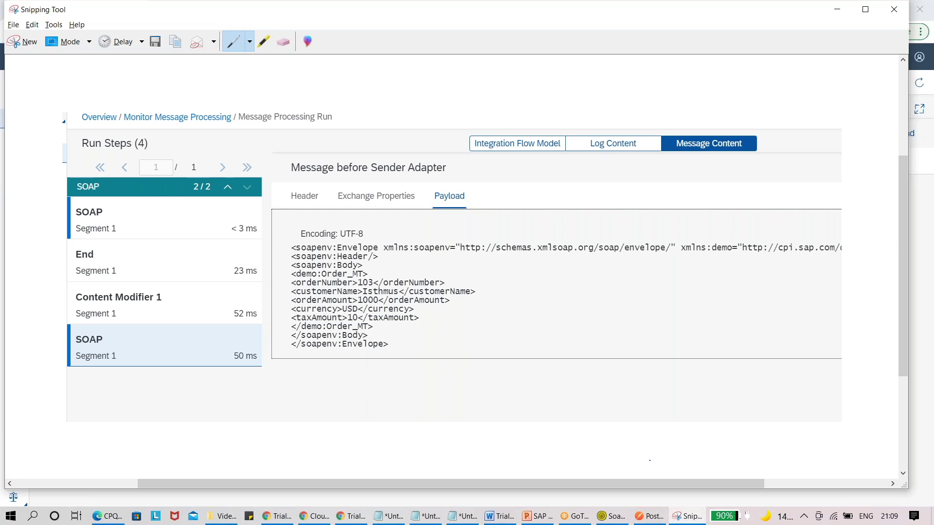
{"action": "left_click", "coordinate": [534, 523]}
{"action": "key", "text": "Return"}
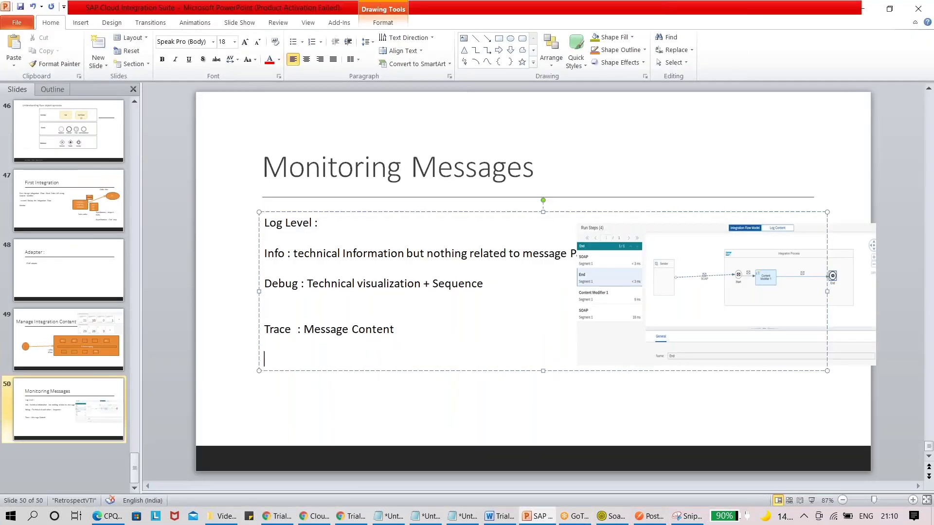
{"action": "key", "text": "ctrl+v"}
{"action": "mouse_move", "coordinate": [815, 169]}
{"action": "left_mouse_down"}
{"action": "mouse_move", "coordinate": [632, 308]}
{"action": "mouse_move", "coordinate": [485, 395]}
{"action": "left_mouse_up"}
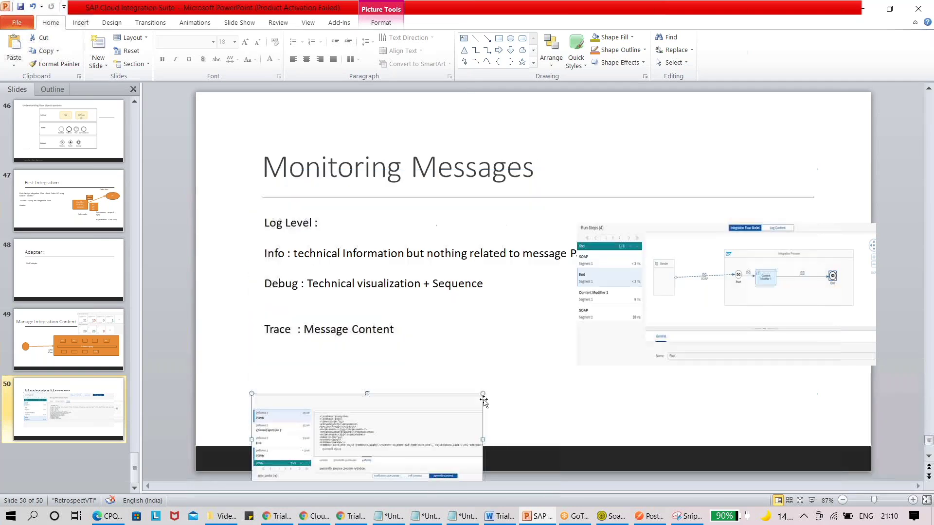
{"action": "mouse_move", "coordinate": [412, 431]}
{"action": "left_mouse_down"}
{"action": "mouse_move", "coordinate": [468, 379]}
{"action": "mouse_move", "coordinate": [450, 395]}
{"action": "left_mouse_up"}
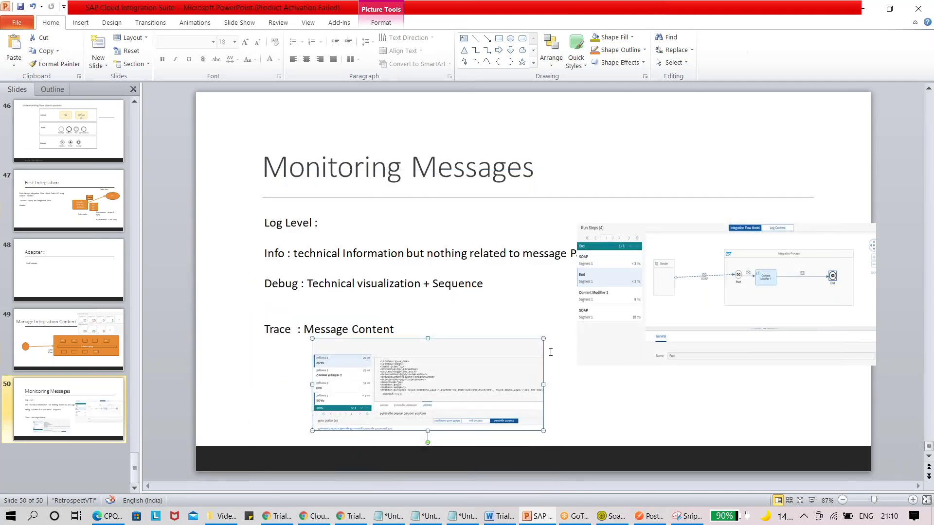
{"action": "left_click_drag", "start_coordinate": [544, 384], "coordinate": [643, 384]}
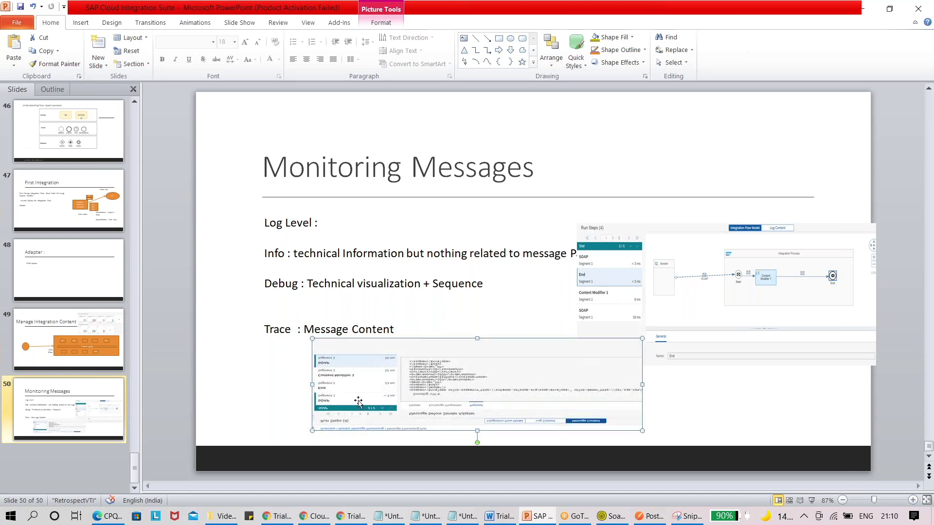
{"action": "left_click_drag", "start_coordinate": [312, 384], "coordinate": [259, 385]}
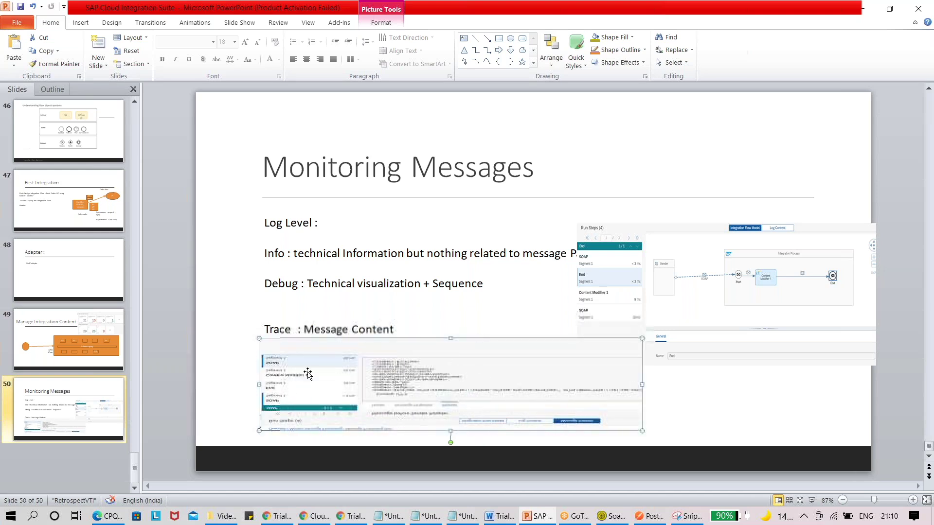
Step: Make the word Trace bold on the slide and return to Cloud Integration
{"action": "double_click", "coordinate": [300, 284]}
{"action": "left_click_drag", "start_coordinate": [292, 331], "coordinate": [255, 328]}
{"action": "key", "text": "ctrl+b"}
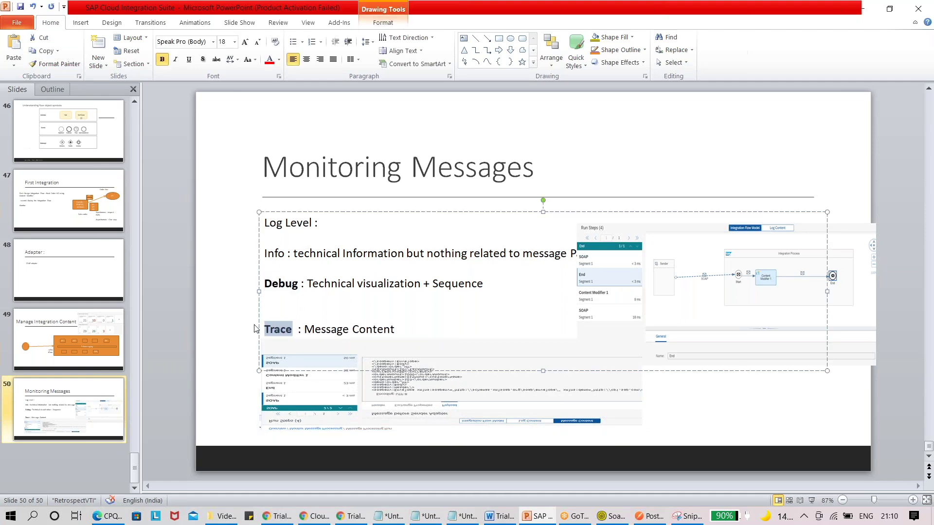
{"action": "key", "text": "alt+Tab"}
{"action": "key", "text": "alt+Tab"}
{"action": "key", "text": "alt+Tab"}
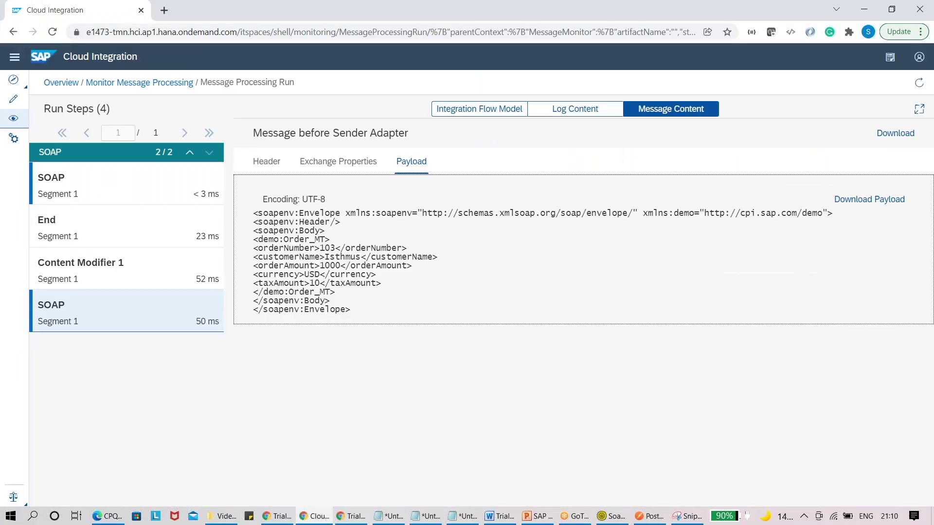
Step: Inspect the payload XML arriving at the Content Modifier 1 run step in the flow model view
{"action": "left_click", "coordinate": [481, 109]}
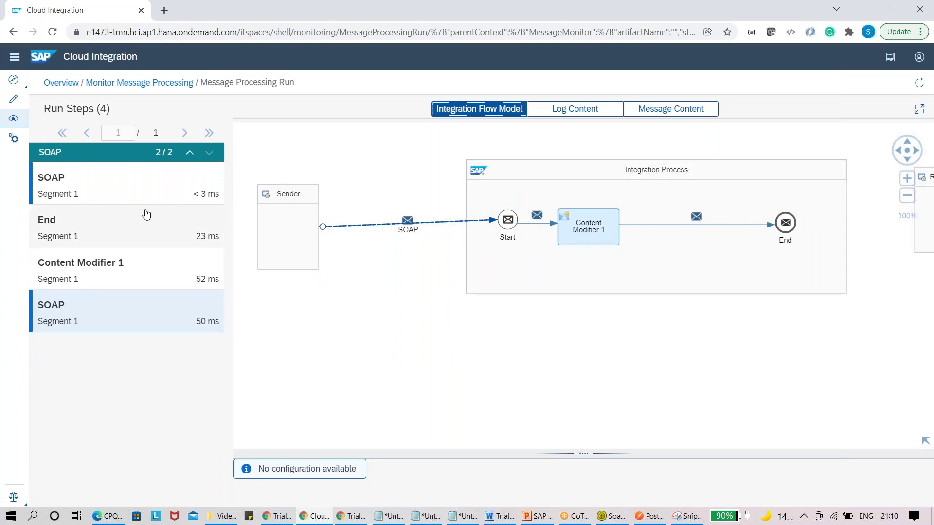
{"action": "left_click", "coordinate": [136, 269]}
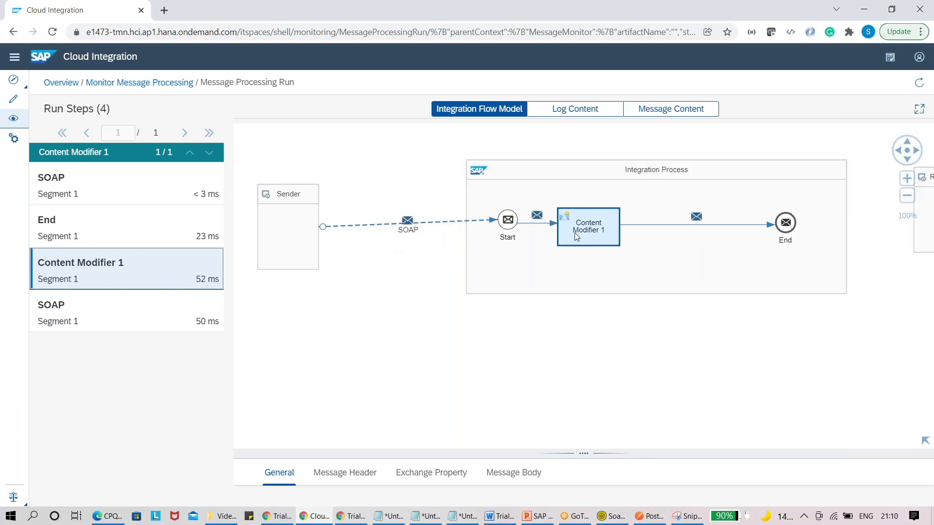
{"action": "left_click", "coordinate": [655, 110]}
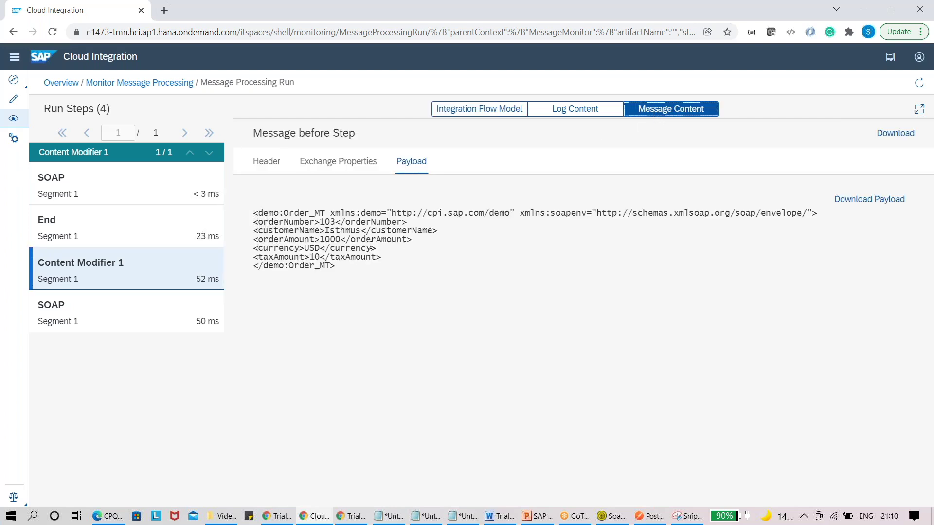
{"action": "left_click_drag", "start_coordinate": [336, 273], "coordinate": [254, 197]}
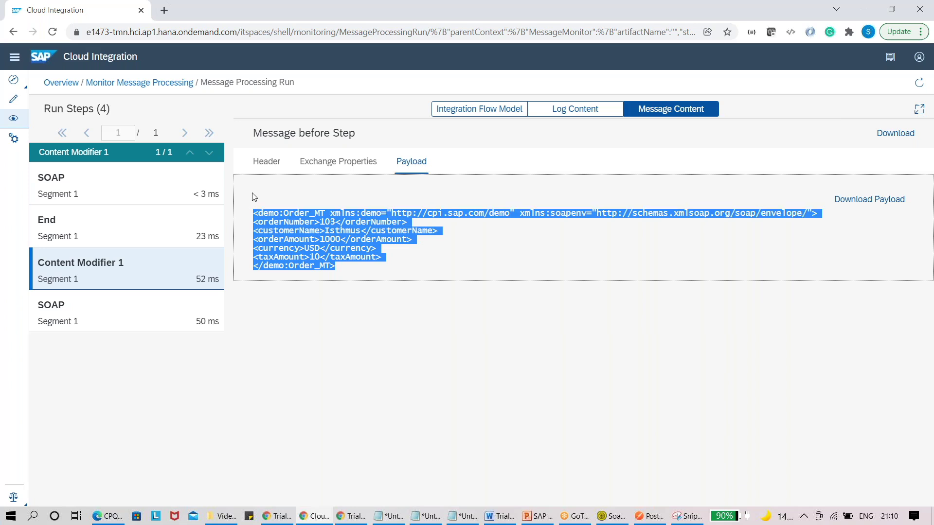
{"action": "left_click", "coordinate": [323, 222]}
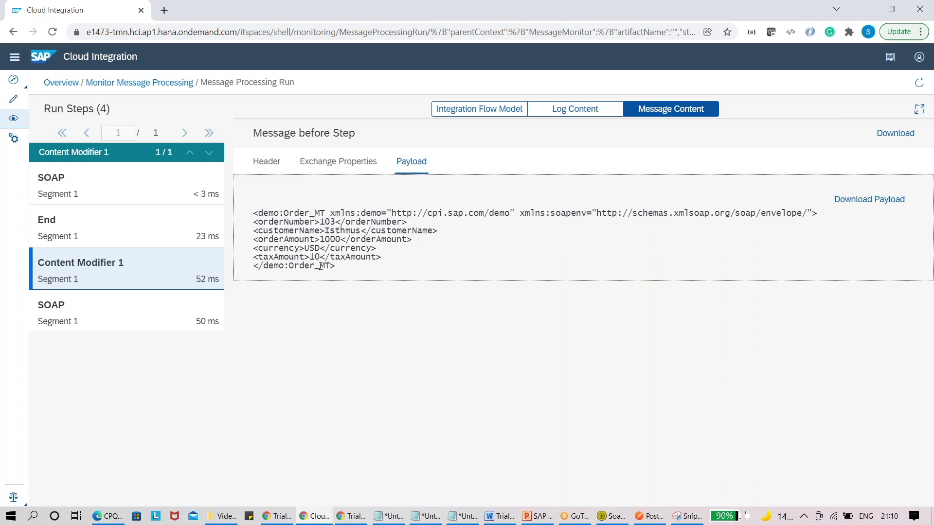
{"action": "left_click", "coordinate": [616, 519]}
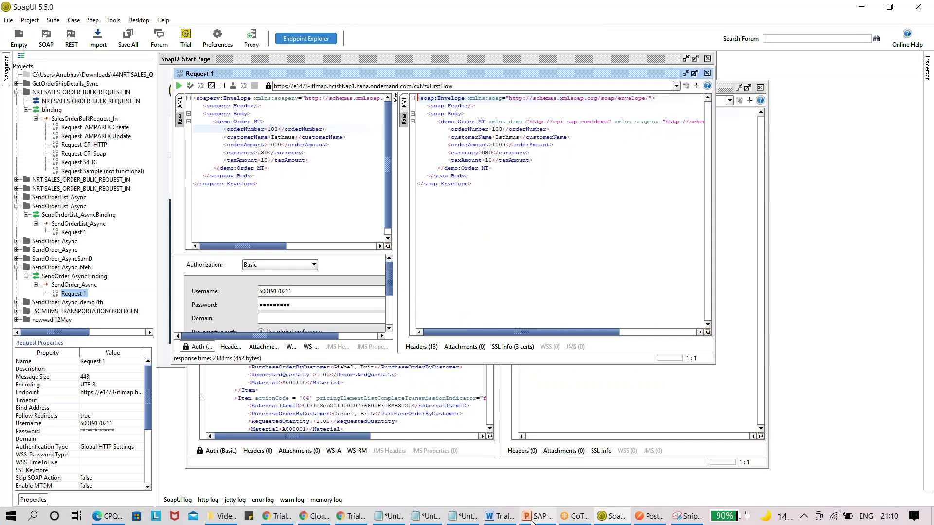
Step: Return to the Cloud Integration run and show its flow model: Start, Content Modifier 1, End
{"action": "key", "text": "alt+Tab"}
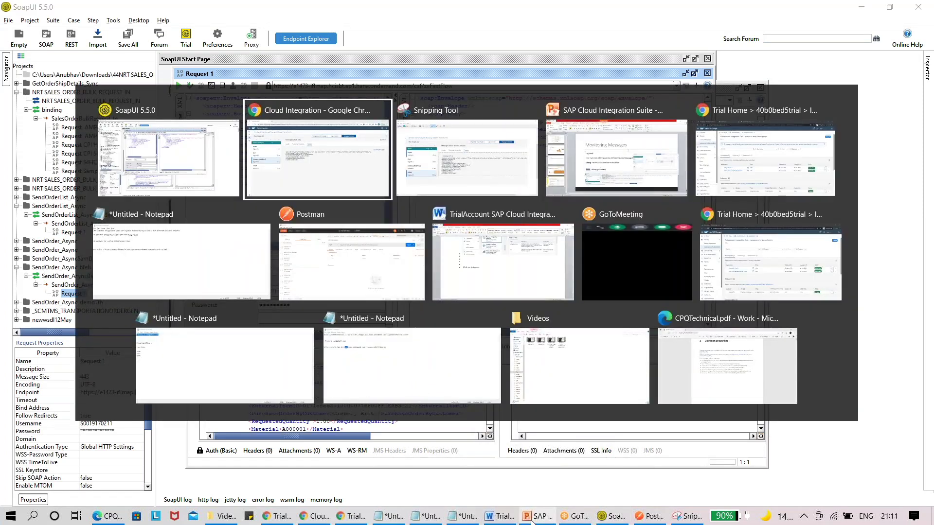
{"action": "key", "text": "alt+Tab"}
{"action": "key", "text": "alt+Tab"}
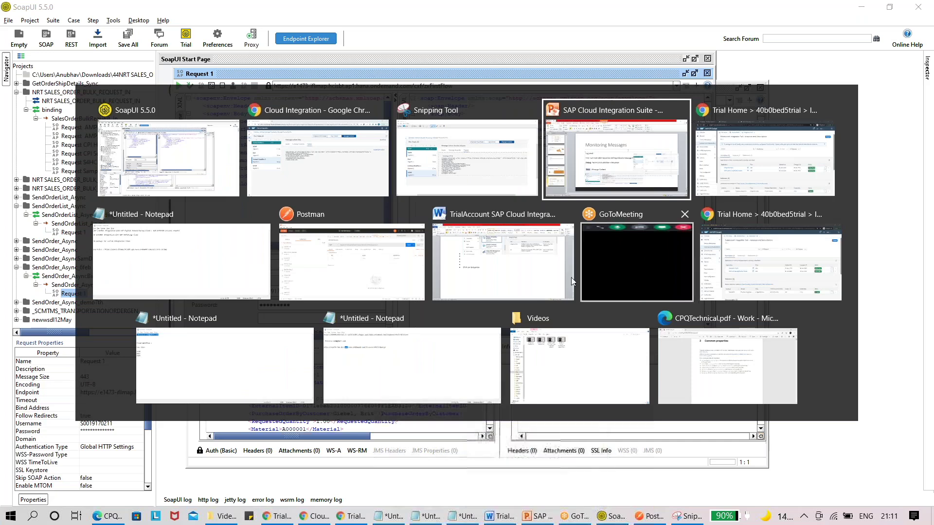
{"action": "left_click", "coordinate": [446, 192]}
{"action": "key", "text": "alt+Tab"}
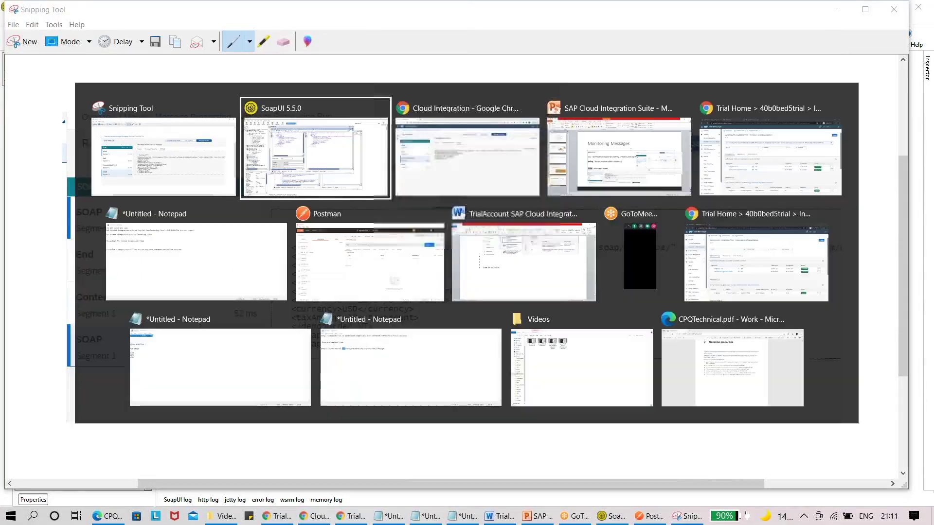
{"action": "left_click", "coordinate": [400, 197]}
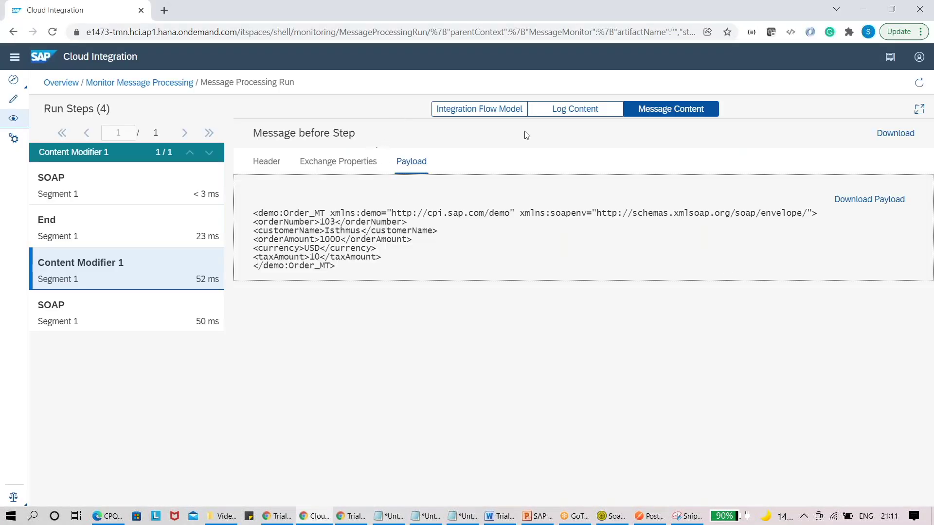
{"action": "left_click", "coordinate": [462, 109]}
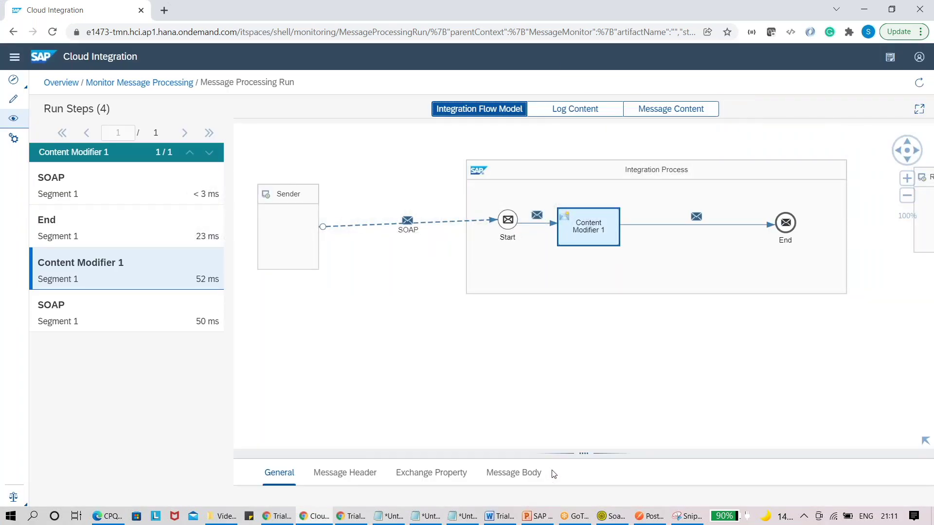
Step: Check Content Modifier 1's OrderNumber header from //orderNumber, then select the End step
{"action": "left_click_drag", "start_coordinate": [569, 454], "coordinate": [569, 318]}
{"action": "left_click", "coordinate": [345, 338]}
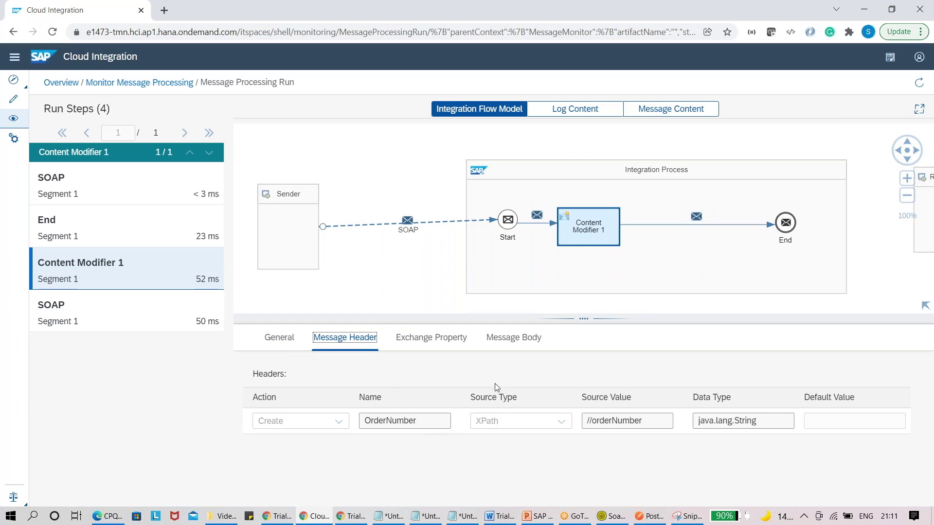
{"action": "left_click", "coordinate": [785, 229]}
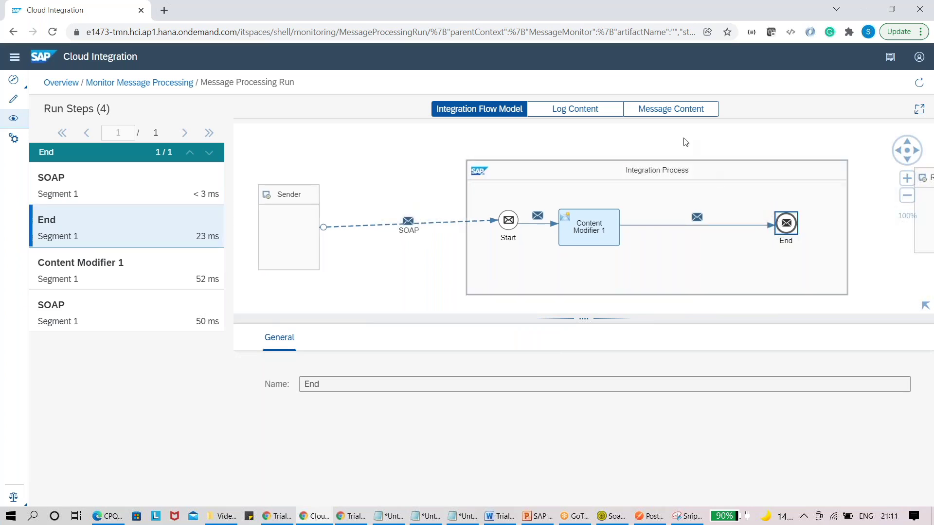
Step: Review the End step's headers, exchange properties and payload, confirming header OrderNumber is 103
{"action": "left_click", "coordinate": [659, 116]}
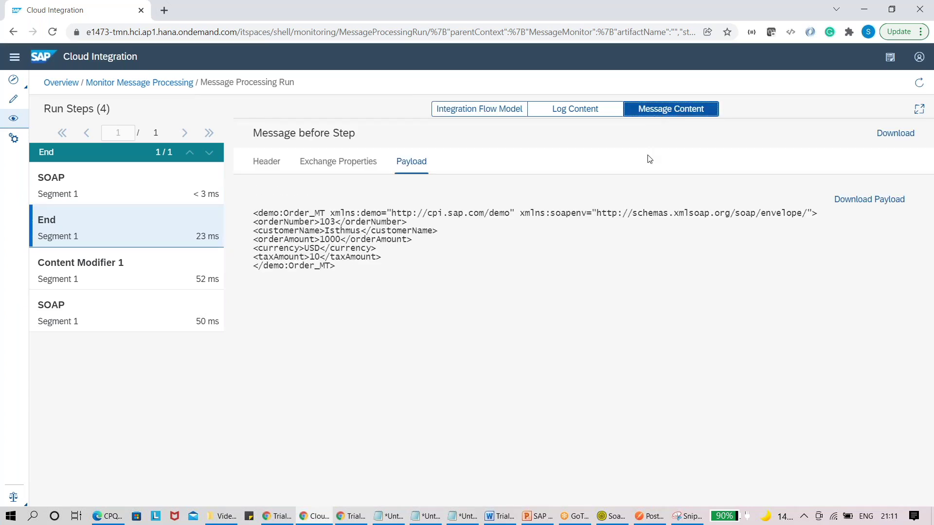
{"action": "left_click", "coordinate": [259, 172]}
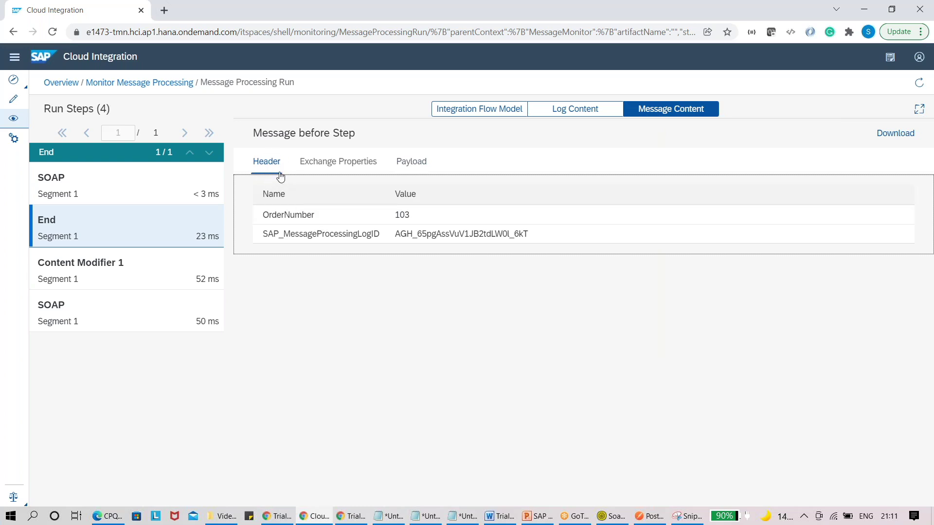
{"action": "left_click", "coordinate": [332, 164]}
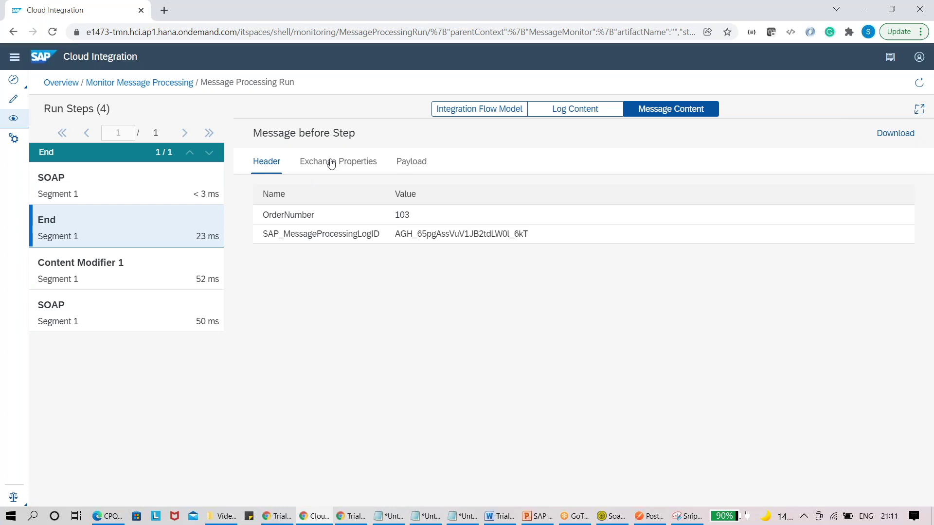
{"action": "left_click", "coordinate": [410, 161]}
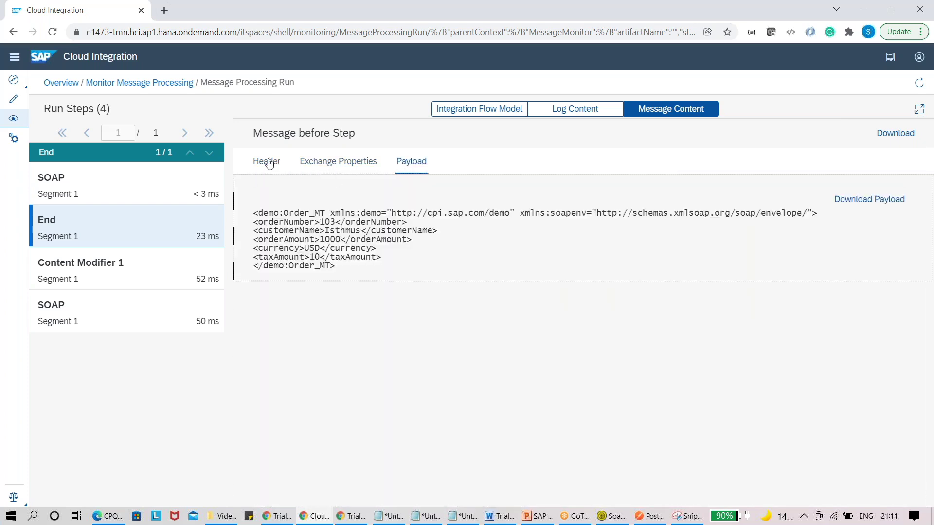
{"action": "left_click", "coordinate": [269, 163]}
{"action": "left_click_drag", "start_coordinate": [317, 217], "coordinate": [262, 220]}
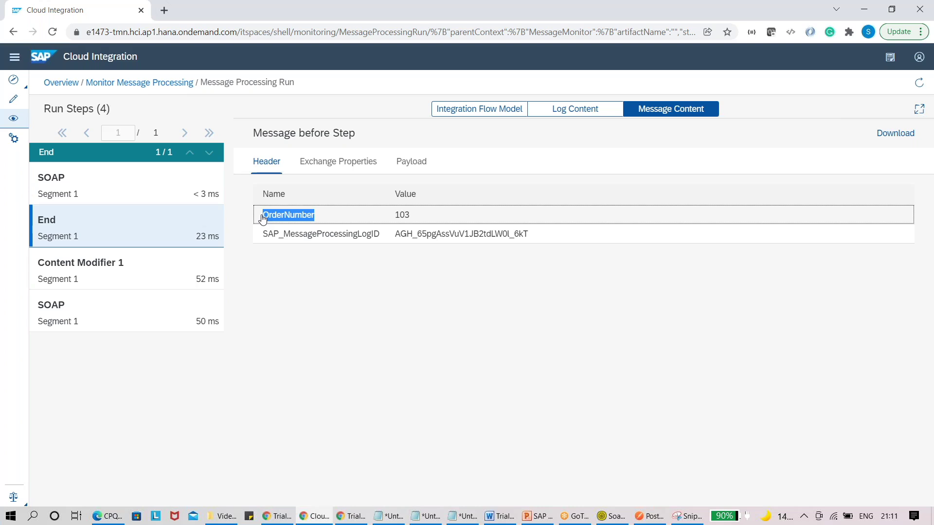
{"action": "left_click", "coordinate": [611, 515]}
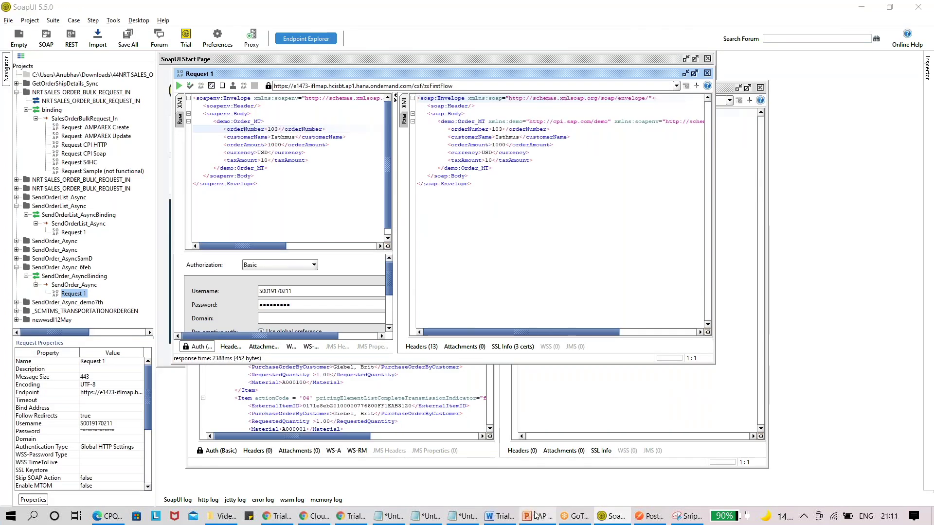
Step: Glance at the First Integration slide 47 in PowerPoint, then return to Cloud Integration
{"action": "left_click", "coordinate": [535, 515]}
{"action": "left_click", "coordinate": [68, 201]}
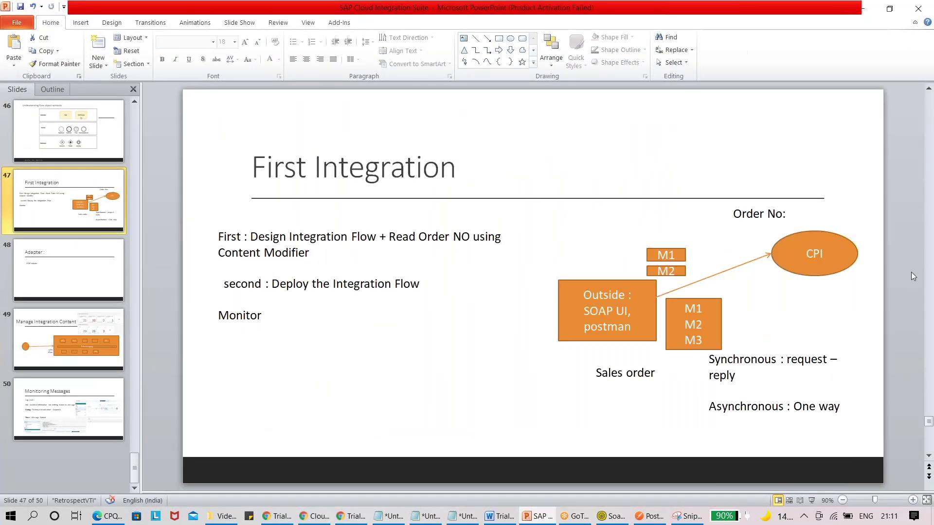
{"action": "key", "text": "alt+Tab"}
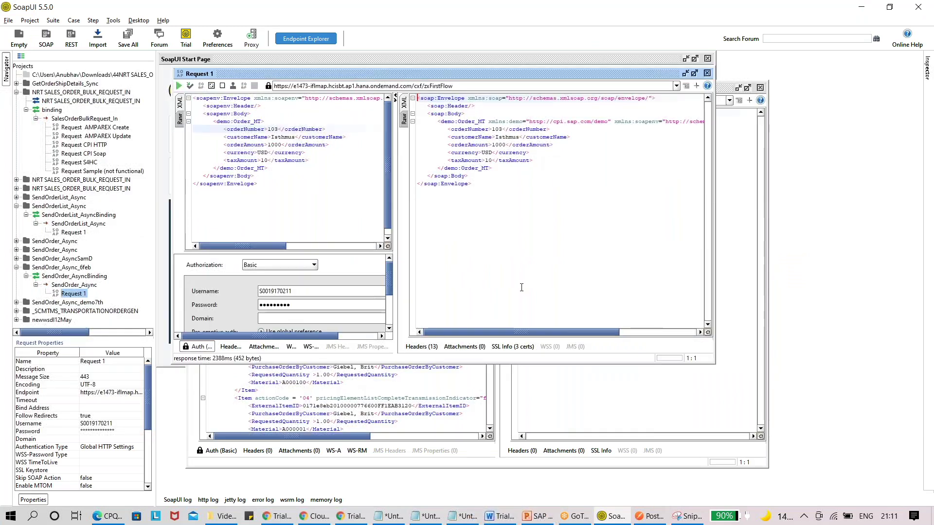
{"action": "key", "text": "alt+Tab"}
{"action": "key", "text": "Tab"}
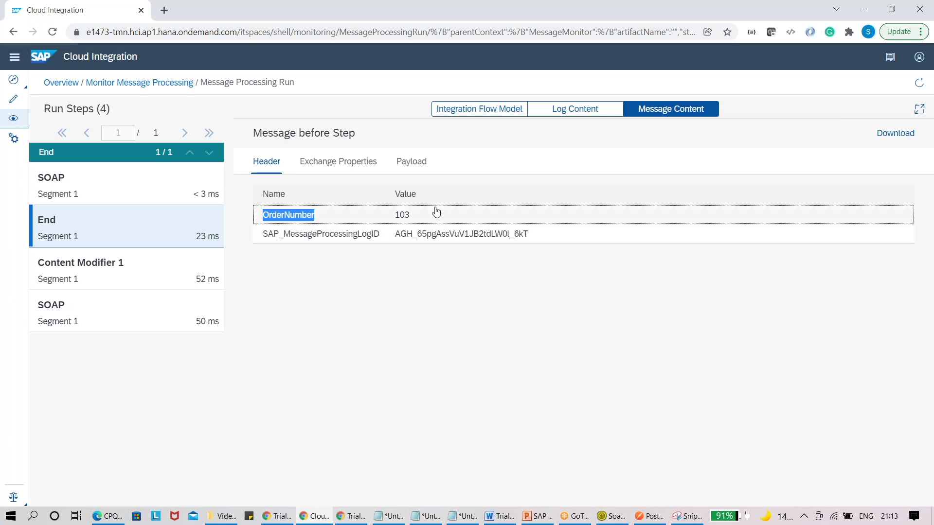
Step: Review the End step's exchange properties and payload, then show the integration flow model again
{"action": "left_click", "coordinate": [341, 163]}
{"action": "left_click", "coordinate": [411, 164]}
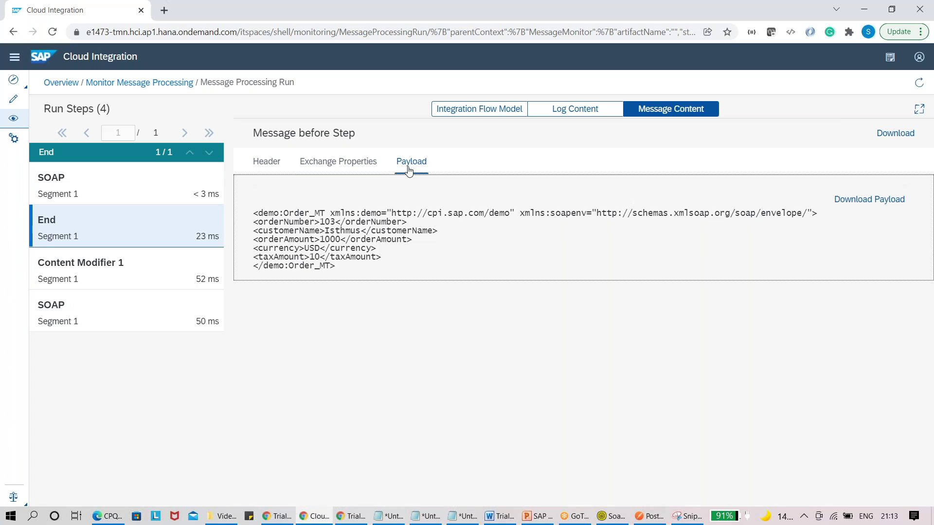
{"action": "left_click", "coordinate": [519, 109]}
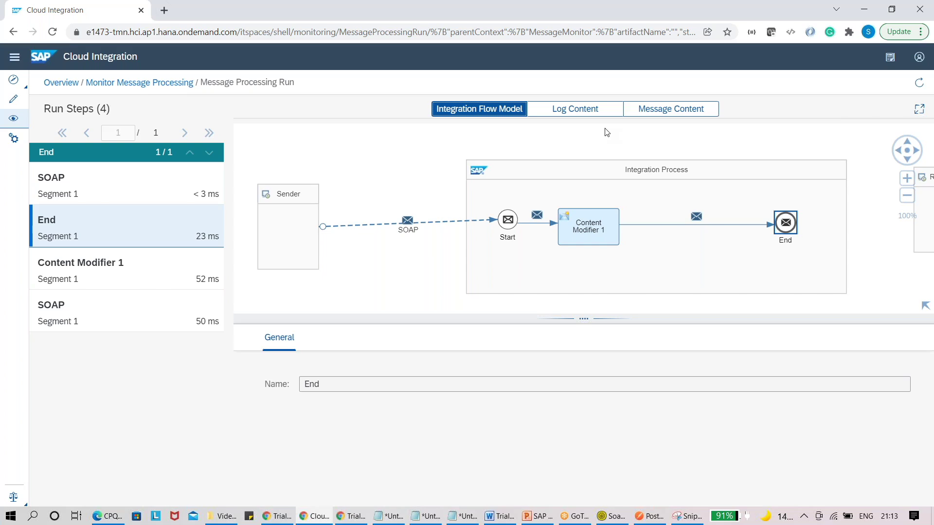
Step: Step through the Content Modifier 1 and SOAP run steps, ending on the first SOAP step
{"action": "left_click", "coordinate": [133, 285]}
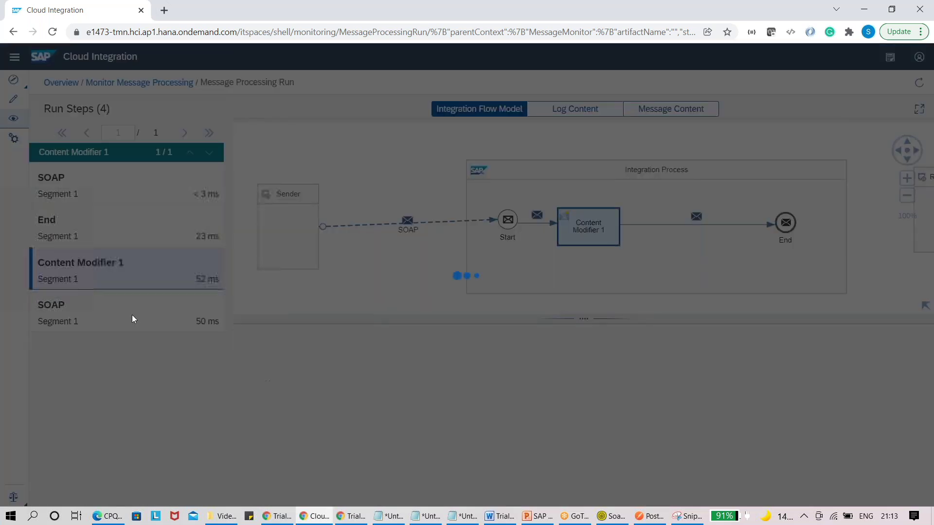
{"action": "left_click", "coordinate": [132, 319]}
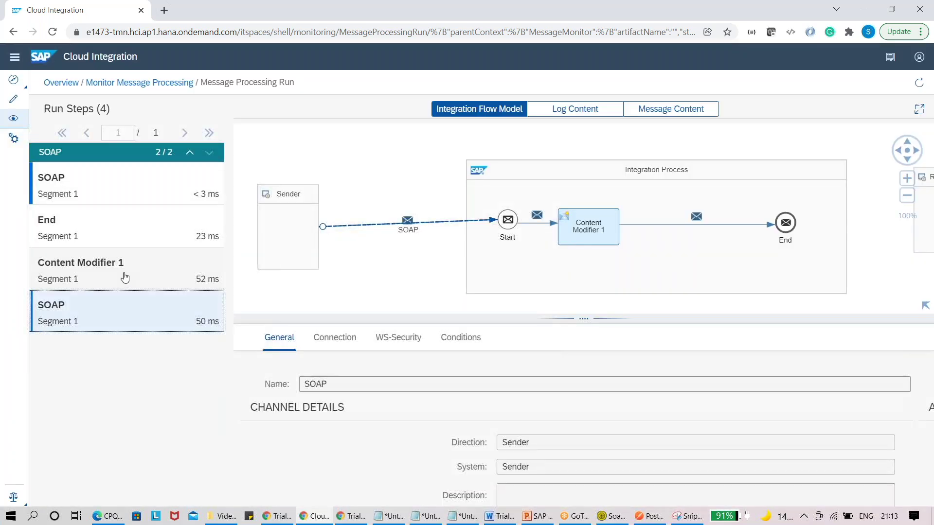
{"action": "left_click", "coordinate": [125, 278]}
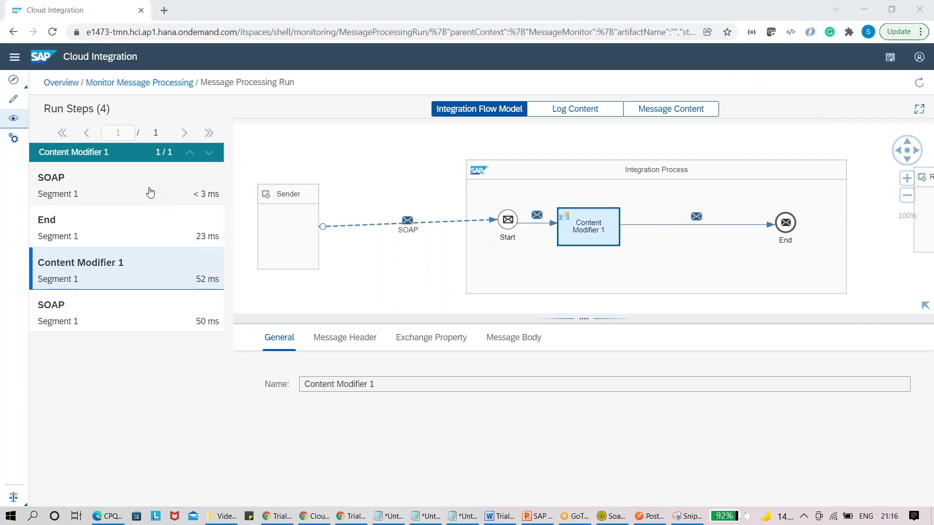
{"action": "left_click", "coordinate": [209, 187]}
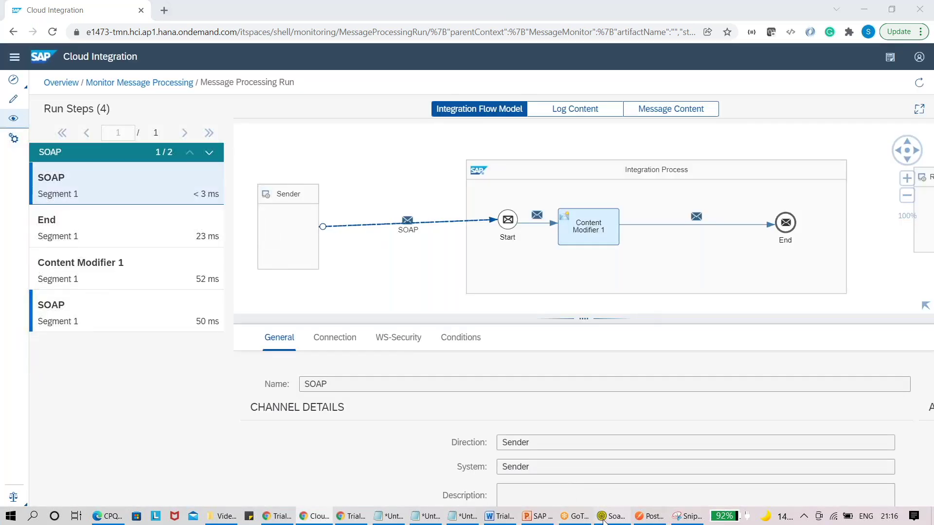
Step: Select the whole response envelope returned in SoapUI
{"action": "left_click", "coordinate": [612, 516]}
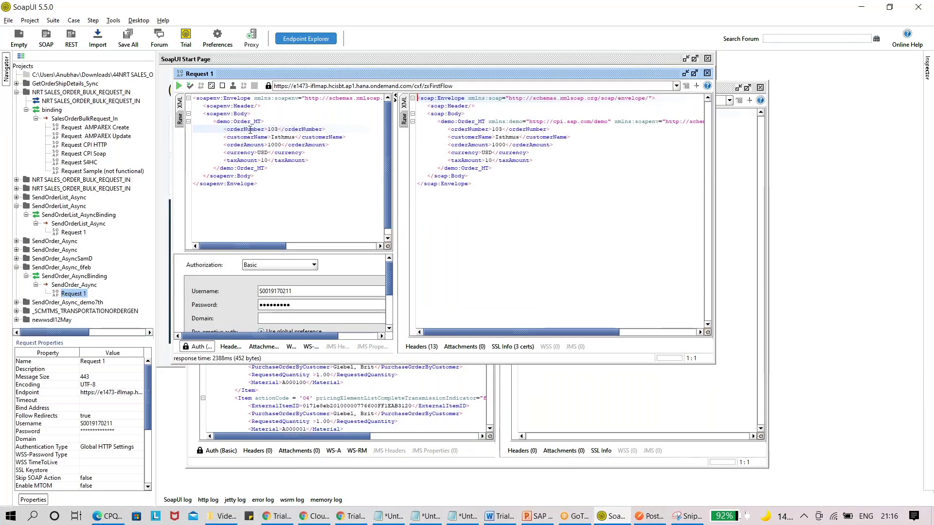
{"action": "left_click_drag", "start_coordinate": [471, 184], "coordinate": [408, 104]}
{"action": "key", "text": "alt+Tab"}
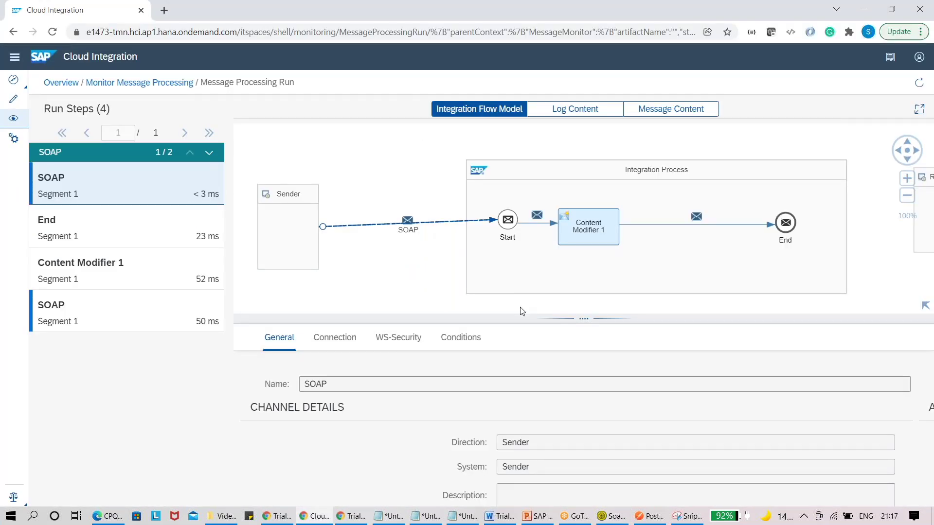
Step: Show the SOAP sender's connection details: address /zxFirstFlow, role ESBMessaging.send
{"action": "left_click_drag", "start_coordinate": [530, 318], "coordinate": [347, 248]}
{"action": "left_click", "coordinate": [347, 247]}
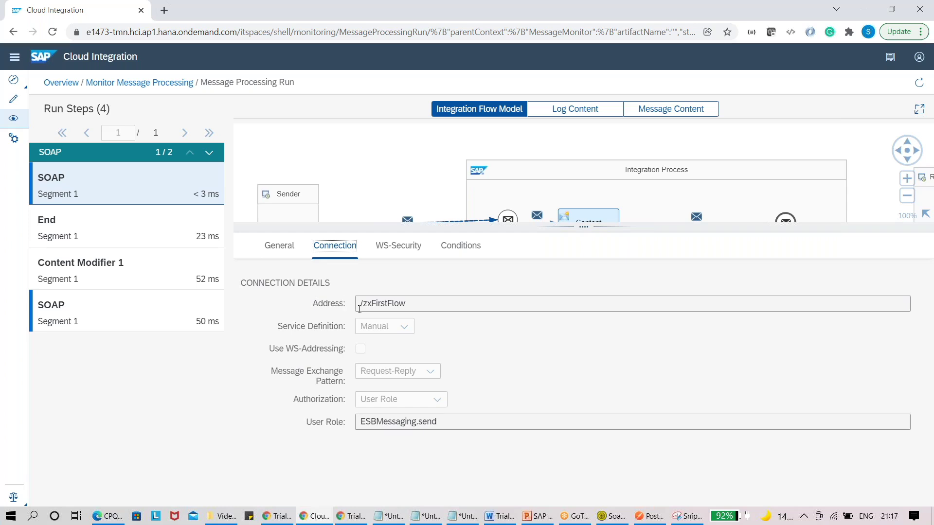
{"action": "left_click", "coordinate": [499, 516]}
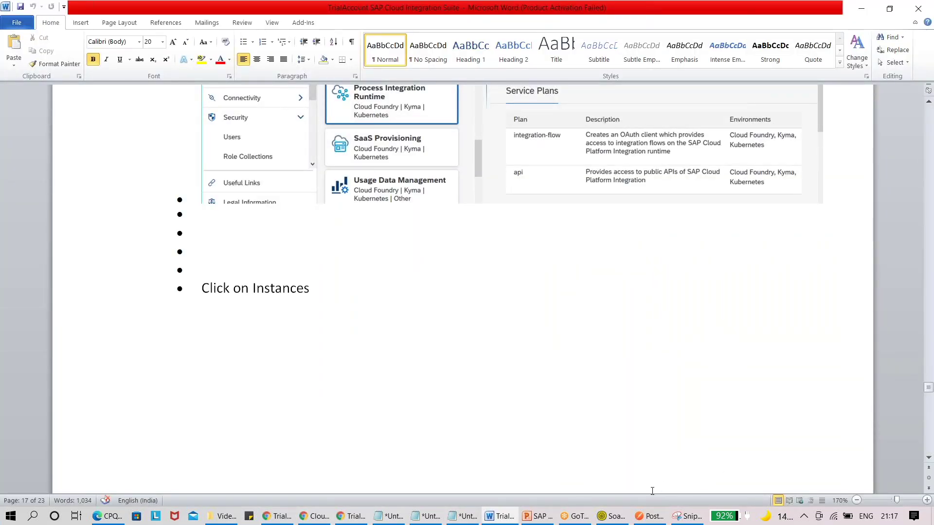
Step: Look over Request 1's response, minimize the Word notes, and bring up the BTP Cockpit instances page
{"action": "left_click", "coordinate": [611, 516]}
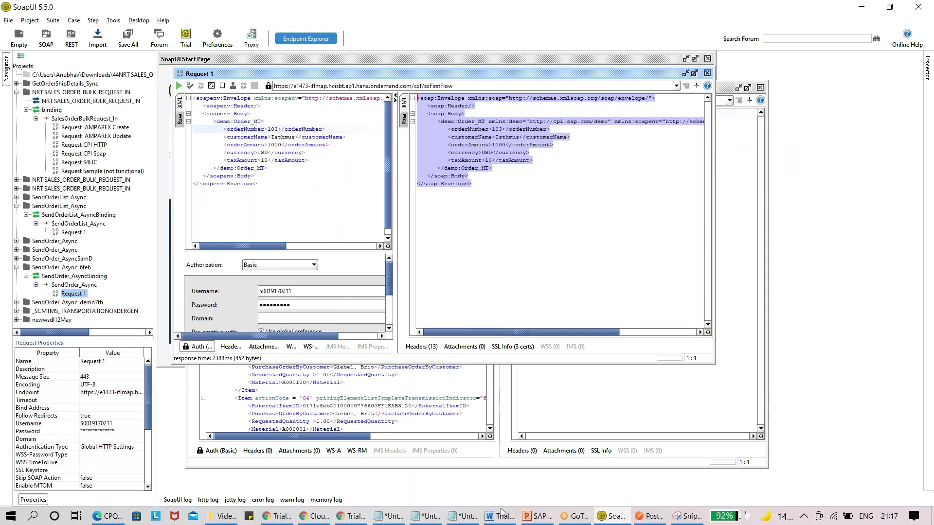
{"action": "left_click", "coordinate": [501, 517]}
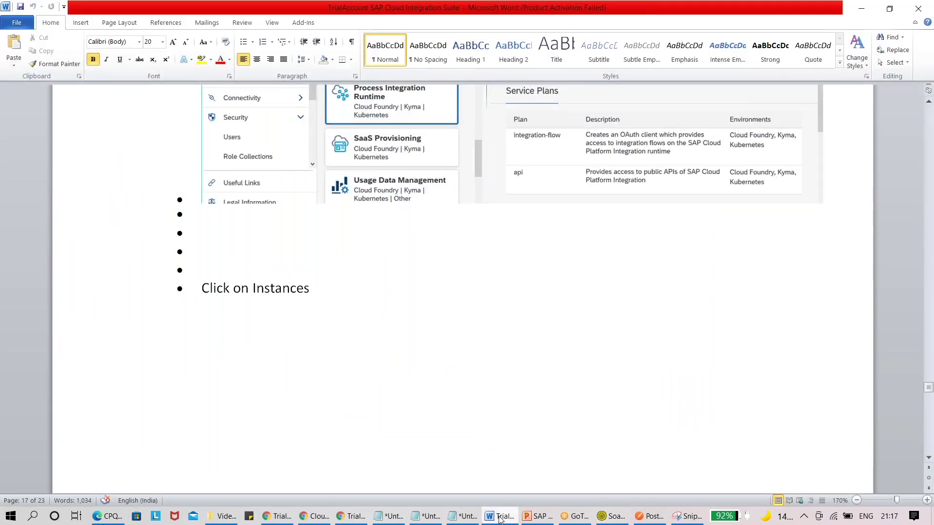
{"action": "left_click", "coordinate": [501, 516]}
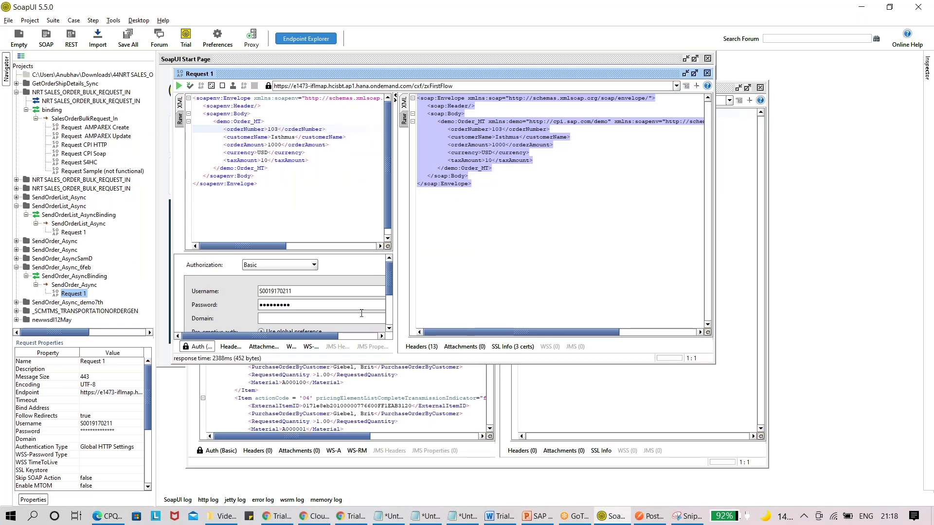
{"action": "left_click", "coordinate": [349, 518]}
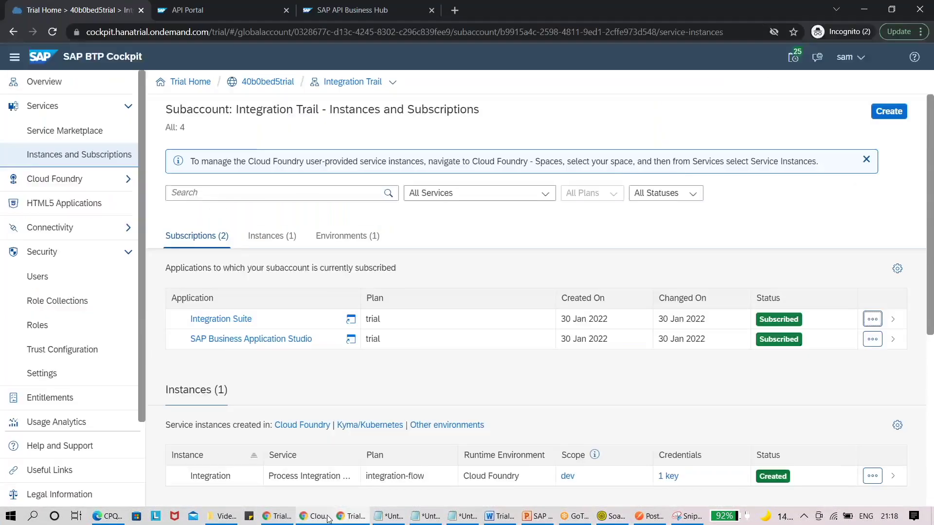
{"action": "left_click", "coordinate": [321, 517]}
Step: Open the Monitor overview showing 23 messages, 10 failed and 3 completed in the past hour
{"action": "left_click", "coordinate": [19, 117]}
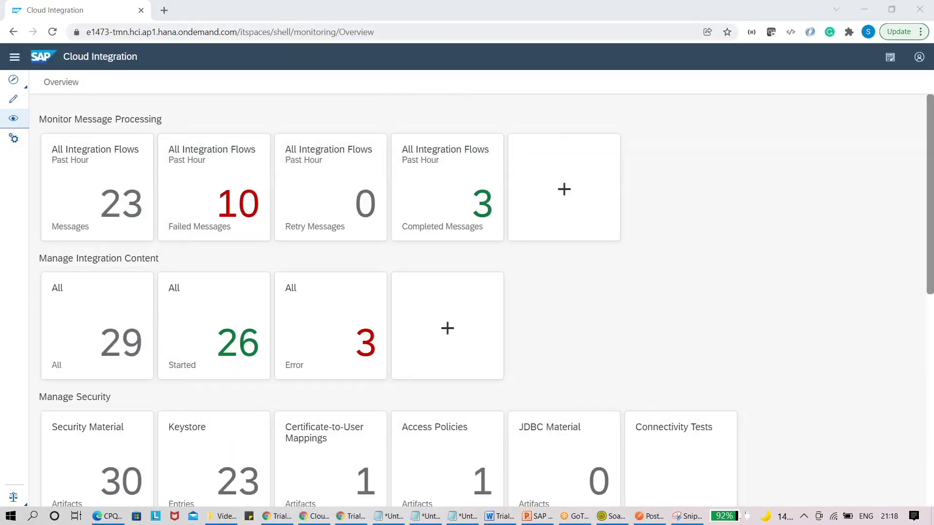
{"action": "left_click", "coordinate": [611, 517]}
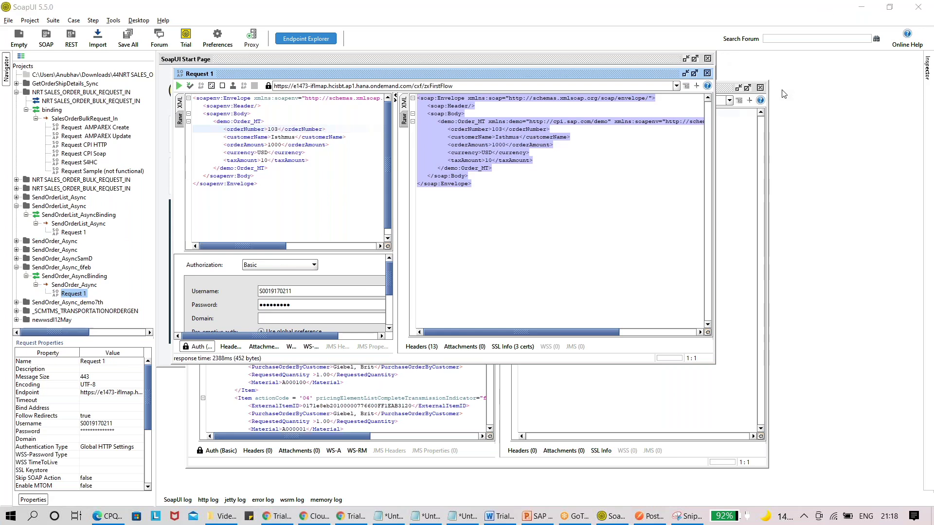
{"action": "key", "text": "alt+Tab"}
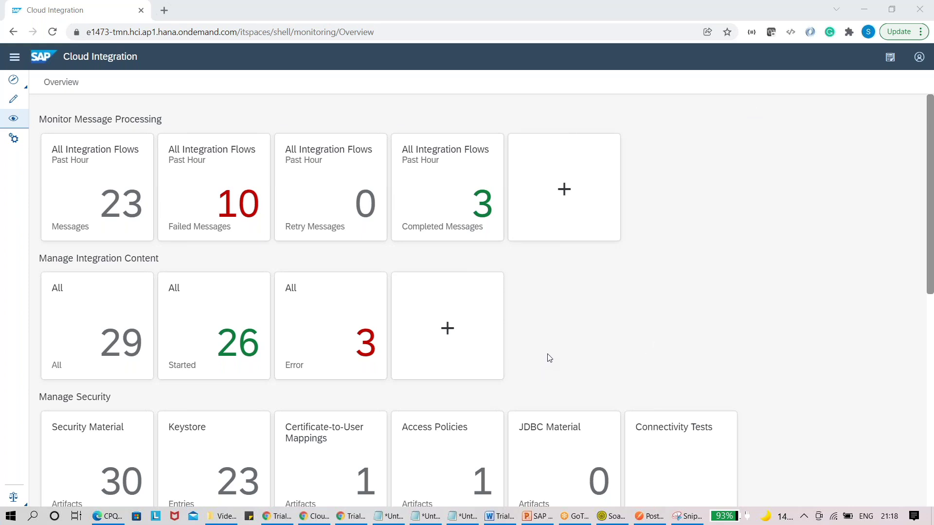
{"action": "left_click", "coordinate": [500, 516]}
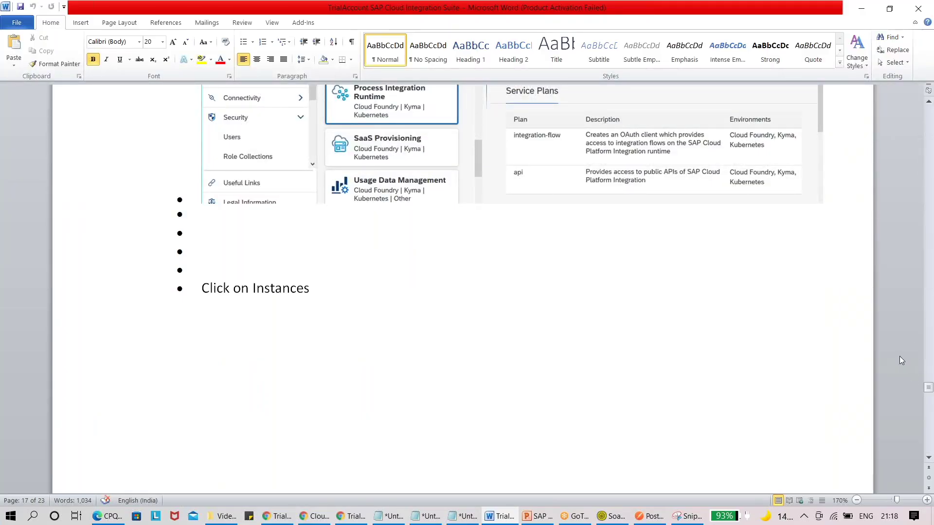
{"action": "key", "text": "alt+Tab"}
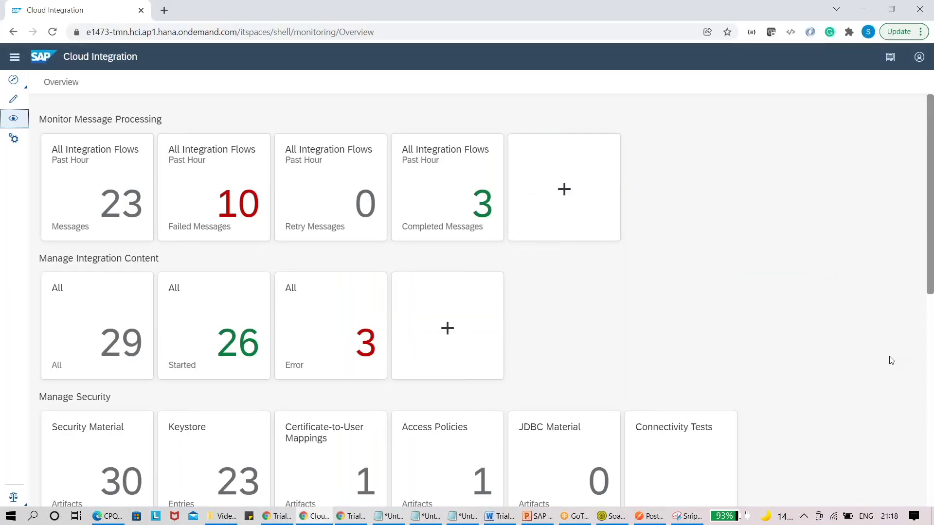
{"action": "key", "text": "alt+Tab"}
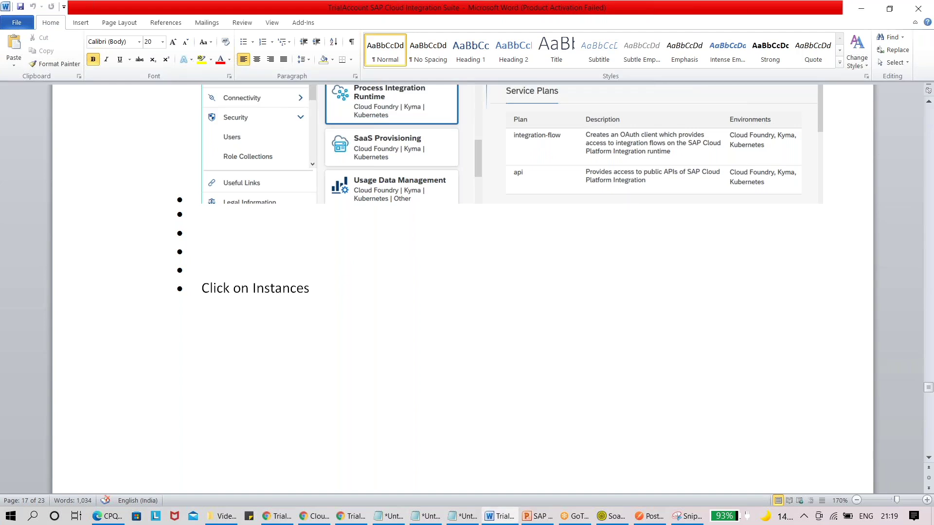
{"action": "key", "text": "alt+Tab"}
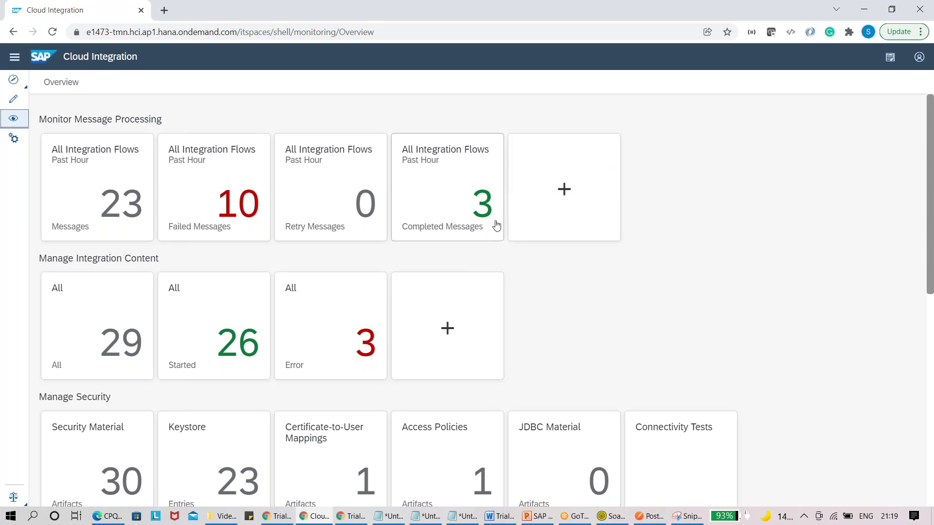
Step: Change ZCustom First Integration Flow's log level from Debug to None and confirm it
{"action": "left_click", "coordinate": [229, 313]}
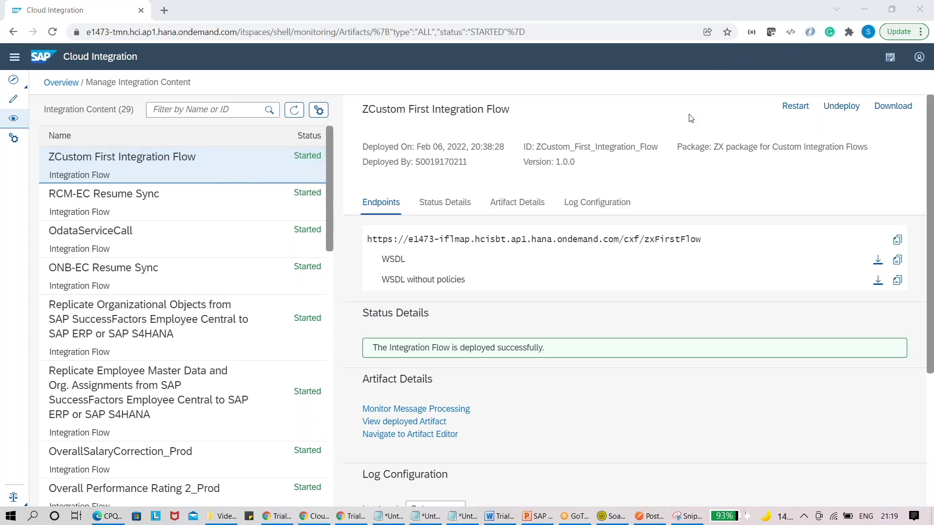
{"action": "left_click", "coordinate": [584, 202]}
{"action": "left_click", "coordinate": [454, 203]}
{"action": "left_click", "coordinate": [440, 221]}
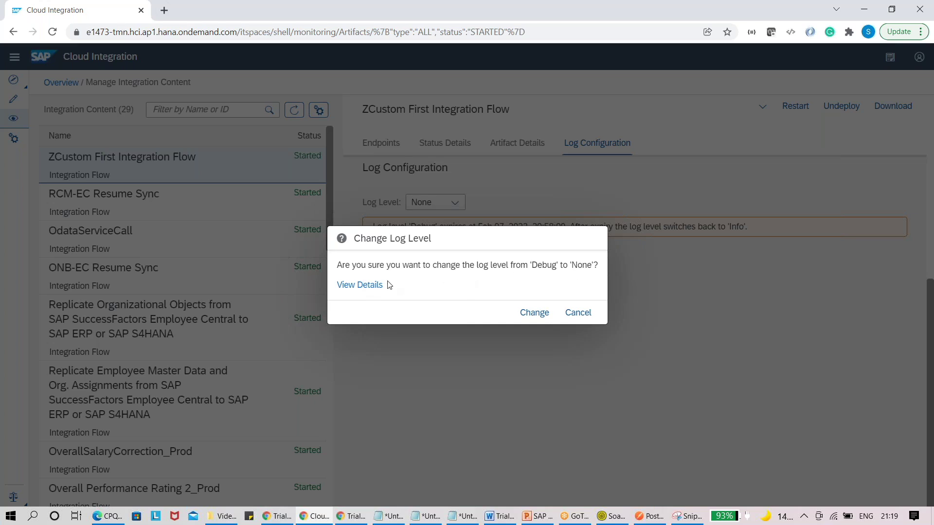
{"action": "left_click", "coordinate": [371, 287]}
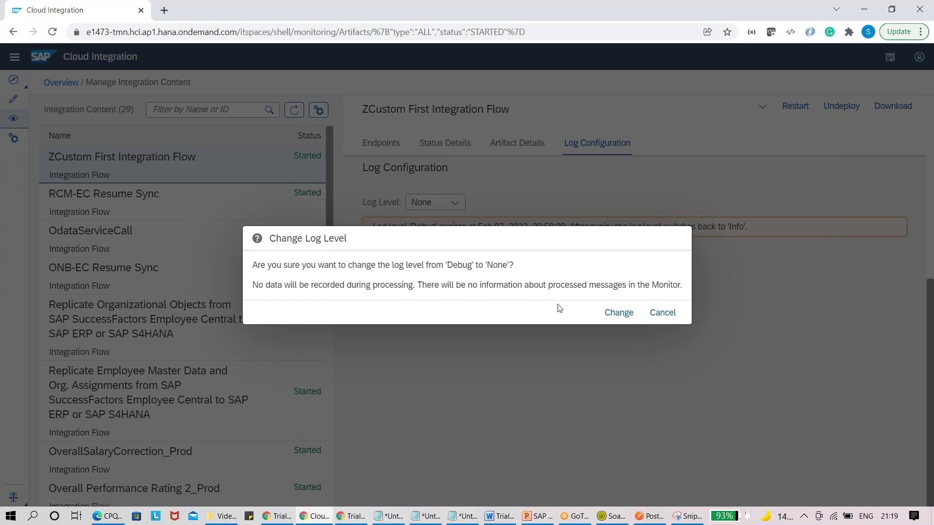
{"action": "left_click", "coordinate": [616, 322]}
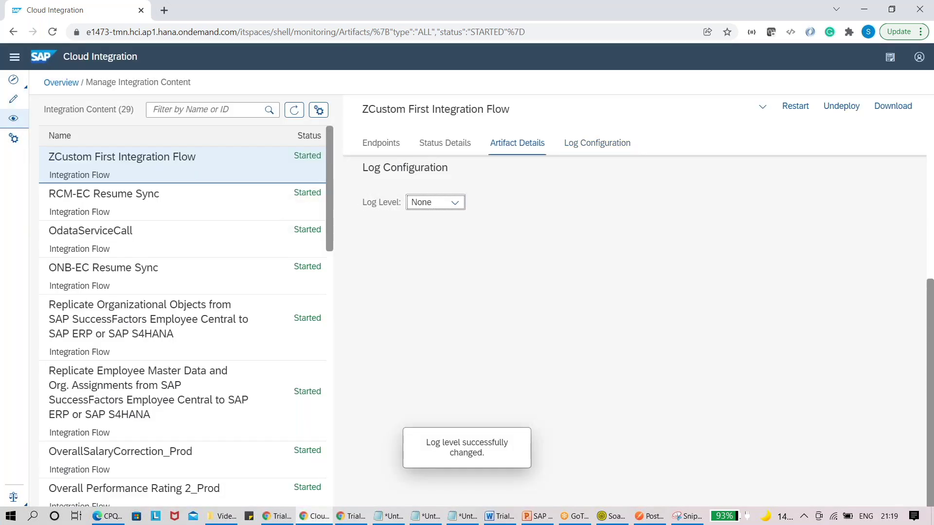
{"action": "left_click", "coordinate": [614, 516]}
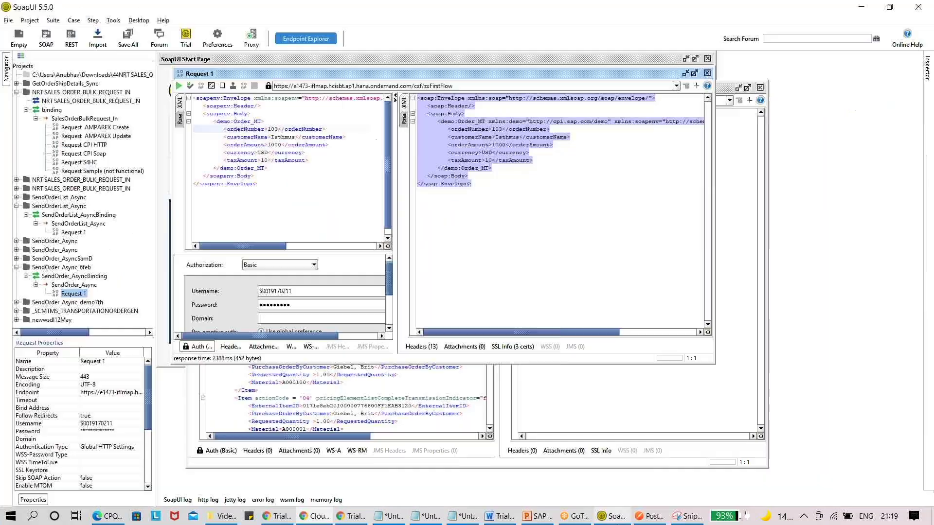
Step: Change the request's orderNumber from 103 to 104 and customerName from Isthmus to SNOW
{"action": "left_click", "coordinate": [279, 131]}
{"action": "key", "text": "BackSpace"}
{"action": "type", "text": "4"}
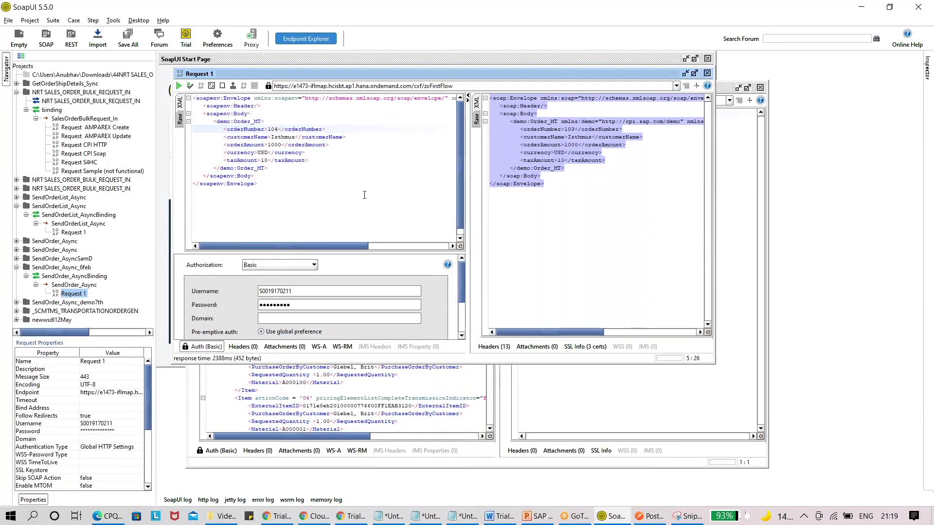
{"action": "left_click", "coordinate": [296, 138]}
{"action": "key", "text": "BackSpace"}
{"action": "key", "text": "BackSpace"}
{"action": "key", "text": "BackSpace"}
{"action": "key", "text": "BackSpace"}
{"action": "key", "text": "BackSpace"}
{"action": "key", "text": "BackSpace"}
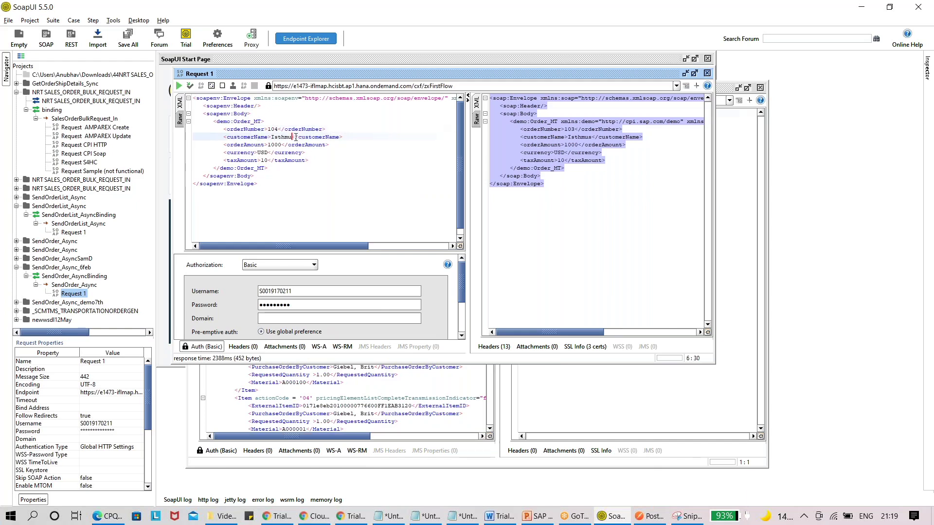
{"action": "key", "text": "BackSpace"}
{"action": "type", "text": "SNOW"}
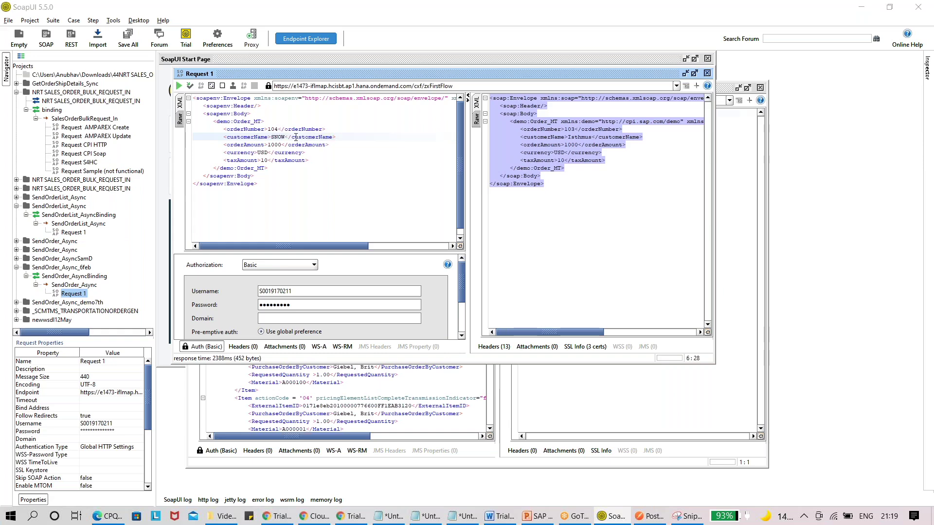
Step: Resend the edited order 104 request to the iFlow, then go to Cloud Integration monitoring
{"action": "key", "text": "alt+Tab"}
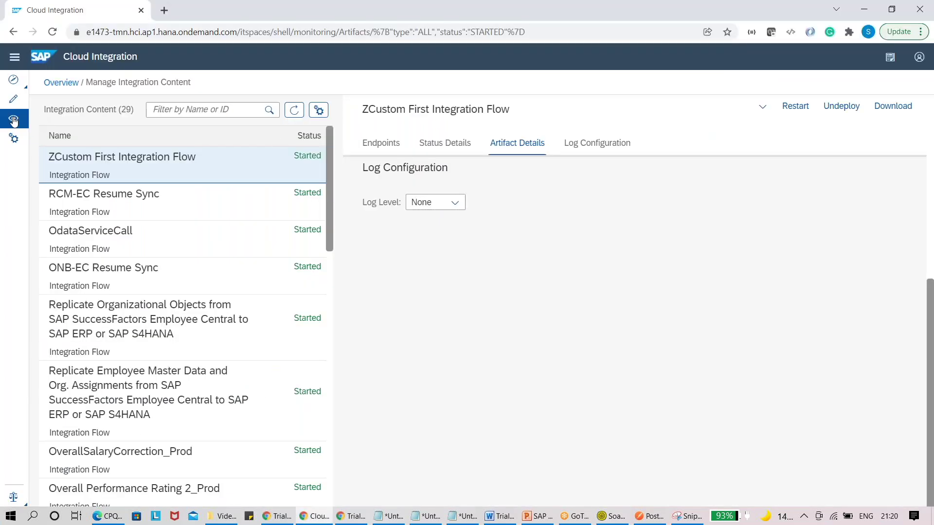
{"action": "left_click", "coordinate": [13, 118]}
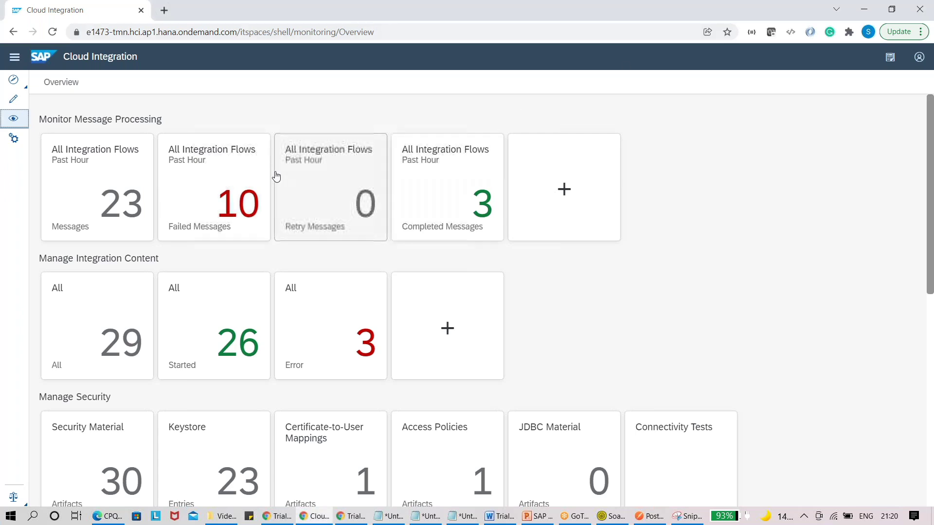
{"action": "key", "text": "alt+Tab"}
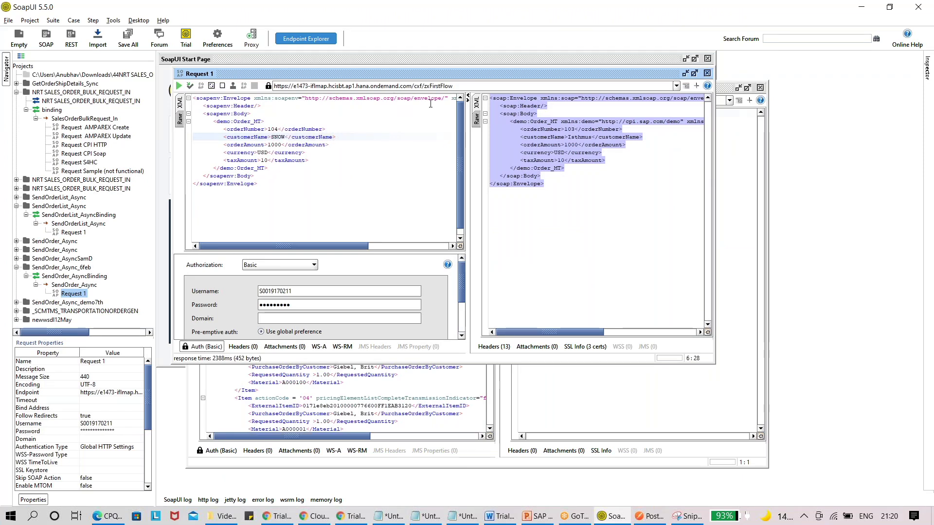
{"action": "key", "text": "alt+Return"}
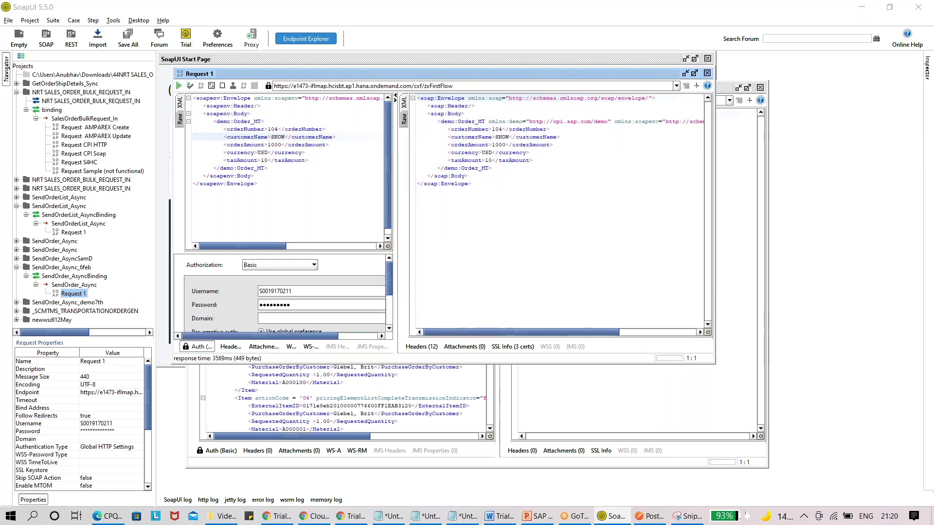
{"action": "key", "text": "alt+Tab"}
Step: Review and refresh the past hour's messages for all integration flows
{"action": "left_click", "coordinate": [13, 138]}
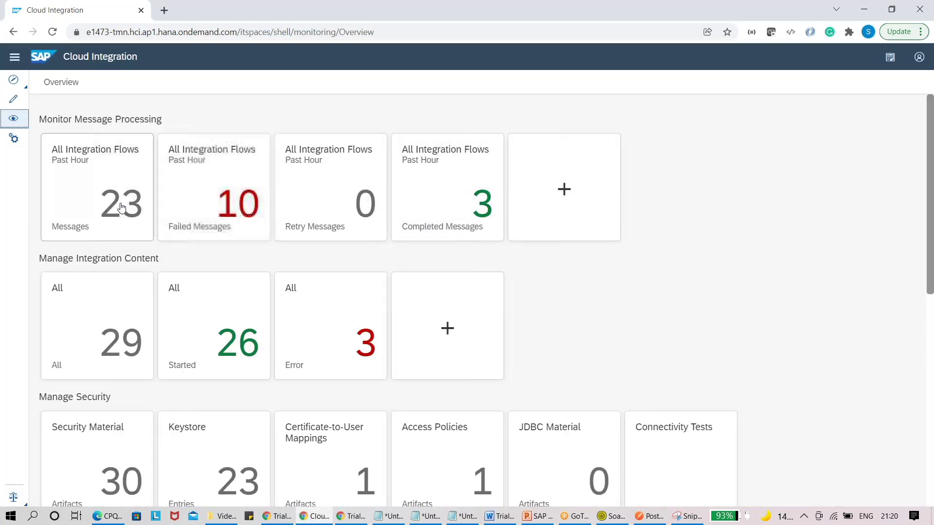
{"action": "left_click", "coordinate": [113, 202]}
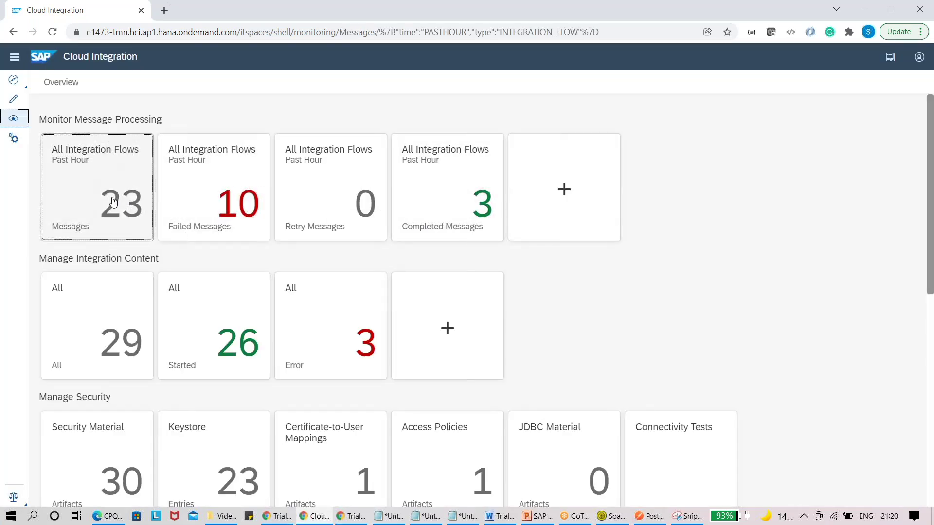
{"action": "left_click", "coordinate": [318, 191]}
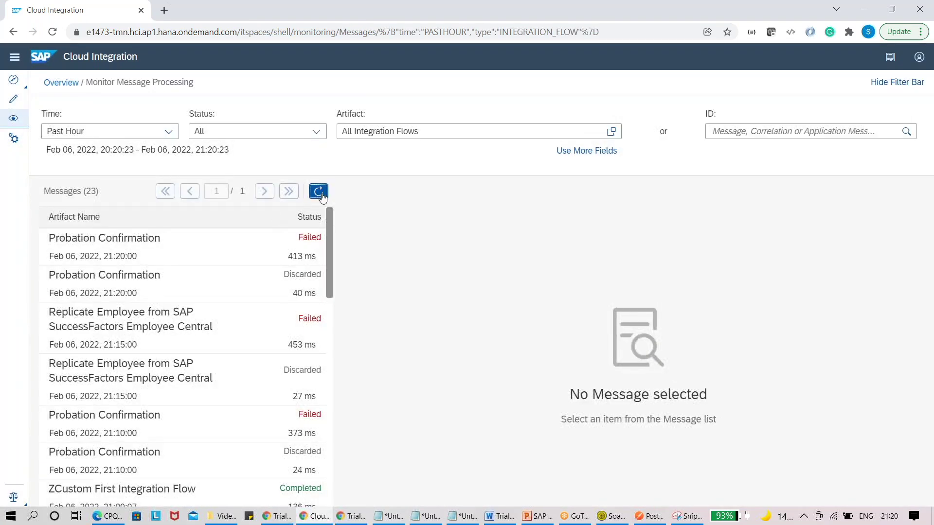
{"action": "left_click", "coordinate": [14, 138]}
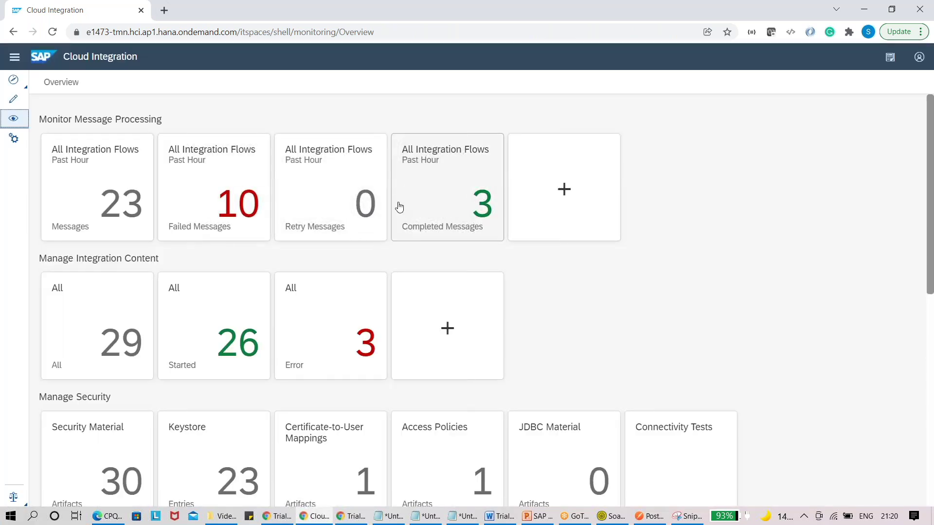
Step: Refresh the past hour's completed messages to confirm the three ZCustom First Integration Flow runs
{"action": "left_click", "coordinate": [468, 190]}
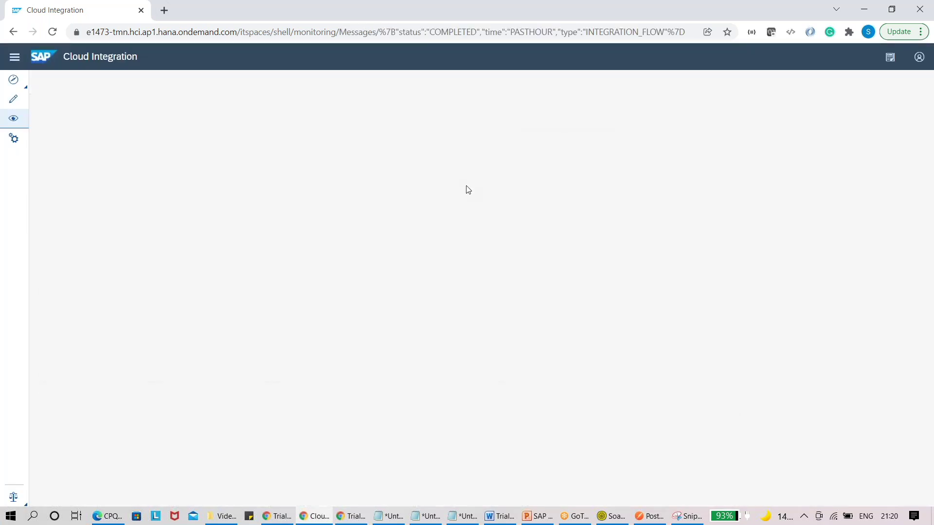
{"action": "left_click", "coordinate": [318, 191]}
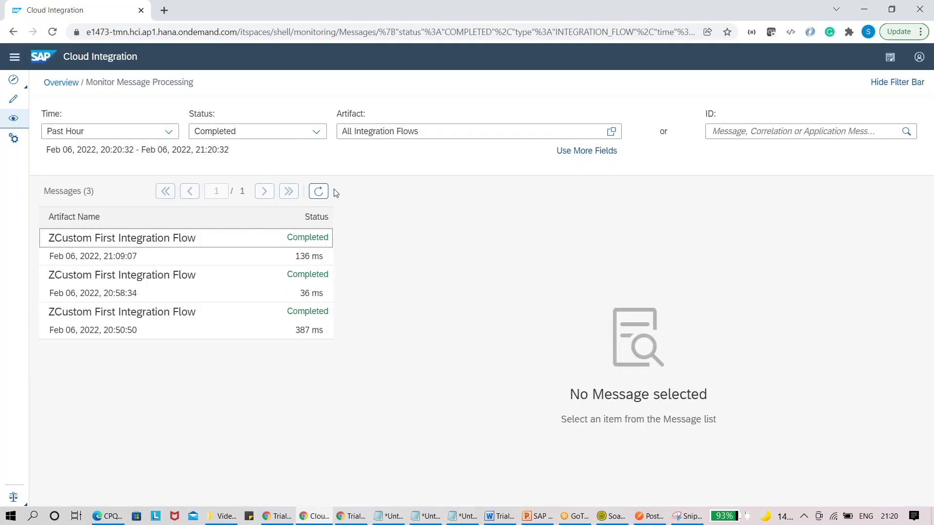
{"action": "left_click", "coordinate": [325, 197]}
{"action": "left_click", "coordinate": [6, 122]}
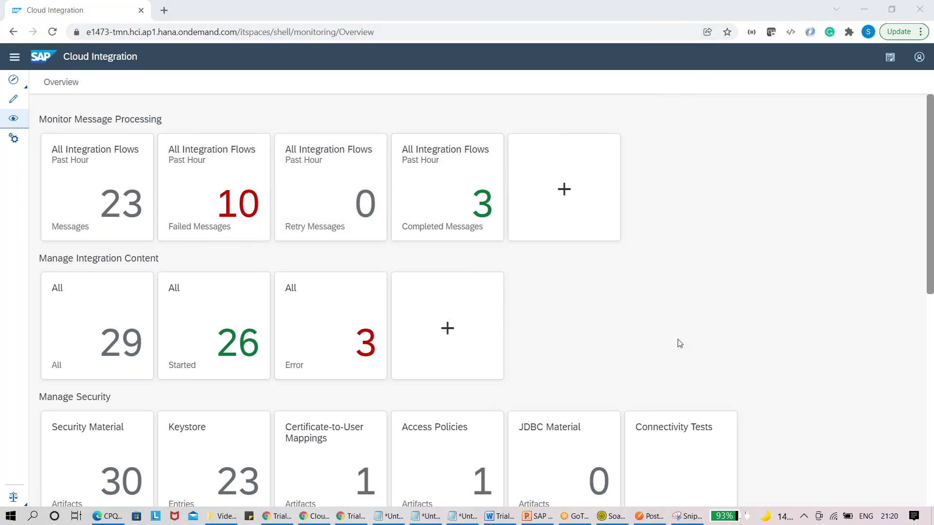
{"action": "left_click", "coordinate": [614, 516]}
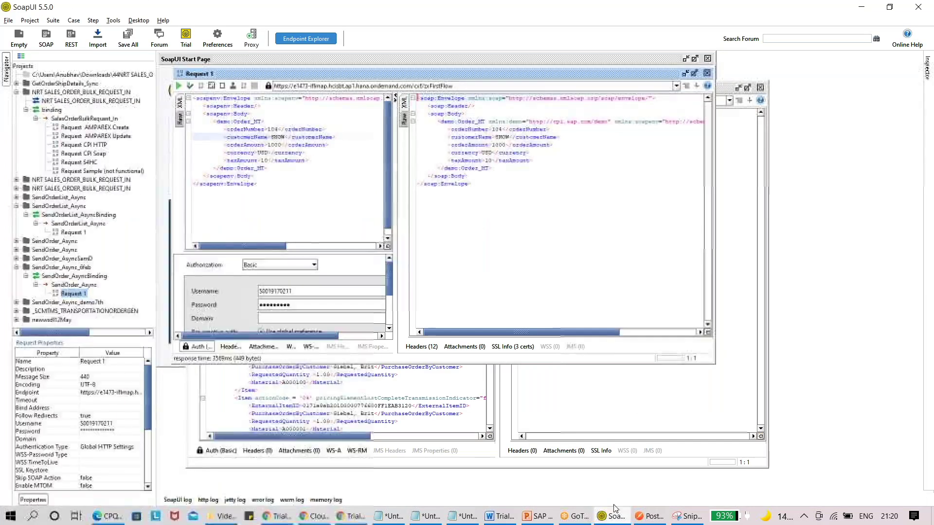
Step: Highlight SNOW and the Order_MT response XML, then collapse the Auth panel below the request
{"action": "double_click", "coordinate": [502, 137]}
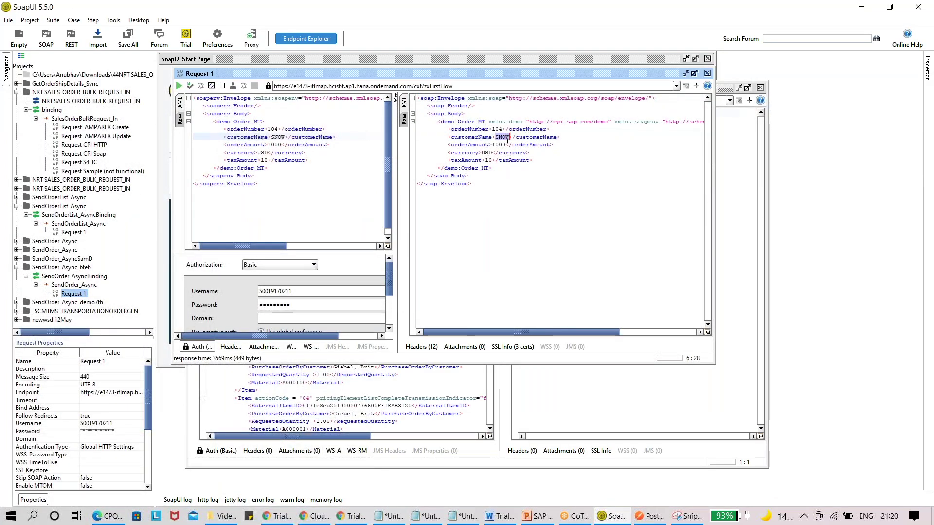
{"action": "left_click_drag", "start_coordinate": [497, 197], "coordinate": [418, 98]}
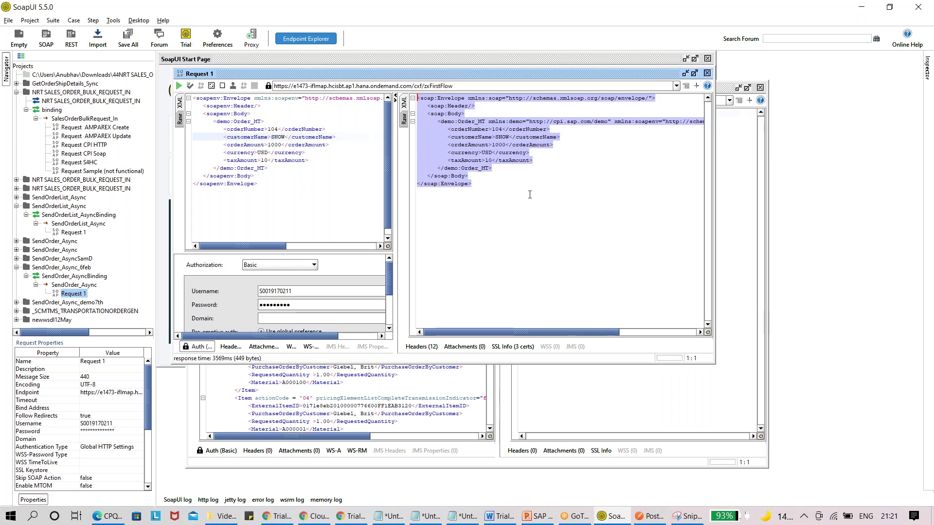
{"action": "left_click", "coordinate": [197, 347]}
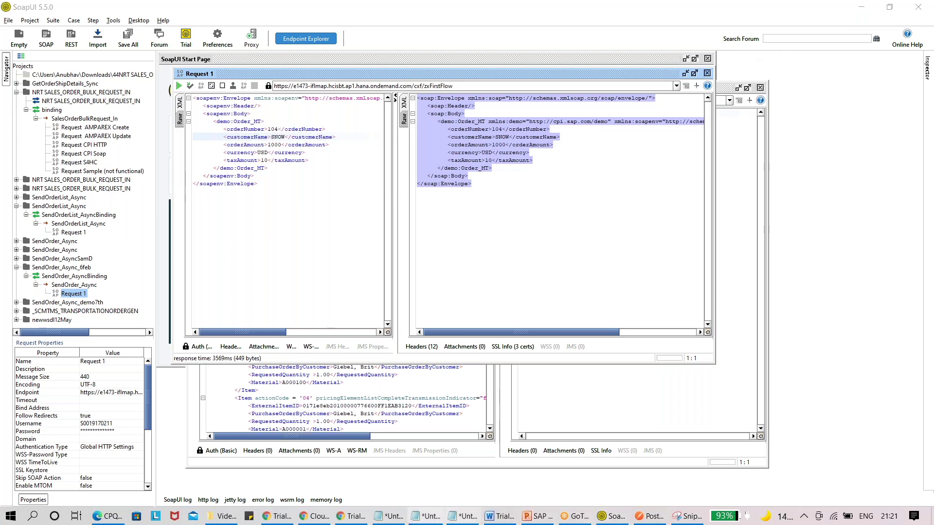
Step: In Notepad, complete the End Point URL so it ends in zxFirstFlow
{"action": "left_click", "coordinate": [465, 518]}
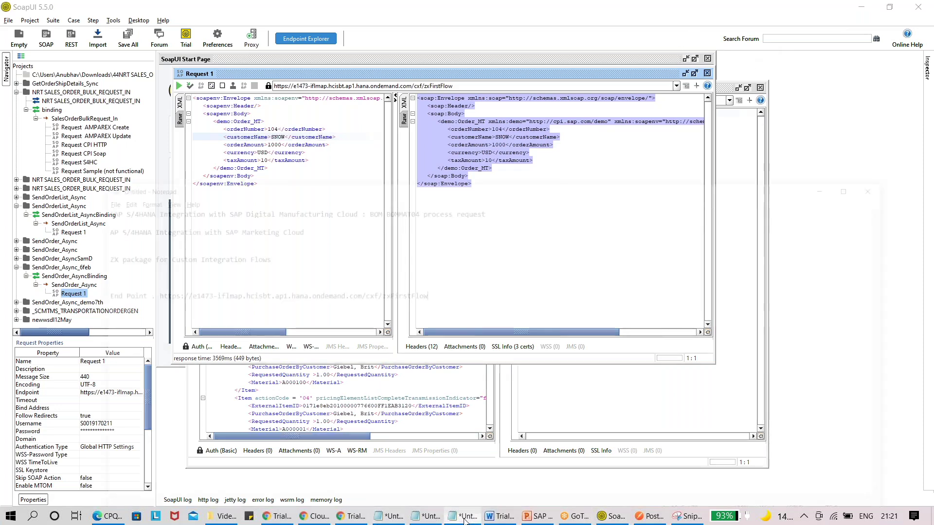
{"action": "triple_click", "coordinate": [413, 240]}
{"action": "left_click", "coordinate": [413, 240]}
{"action": "key", "text": "BackSpace"}
{"action": "key", "text": "BackSpace"}
{"action": "key", "text": "BackSpace"}
{"action": "key", "text": "BackSpace"}
{"action": "key", "text": "BackSpace"}
{"action": "key", "text": "BackSpace"}
{"action": "key", "text": "BackSpace"}
{"action": "key", "text": "BackSpace"}
{"action": "key", "text": "BackSpace"}
{"action": "key", "text": "BackSpace"}
{"action": "key", "text": "BackSpace"}
{"action": "key", "text": "BackSpace"}
{"action": "key", "text": "BackSpace"}
{"action": "key", "text": "BackSpace"}
{"action": "key", "text": "BackSpace"}
{"action": "key", "text": "BackSpace"}
{"action": "key", "text": "BackSpace"}
{"action": "key", "text": "BackSpace"}
{"action": "key", "text": "BackSpace"}
{"action": "key", "text": "BackSpace"}
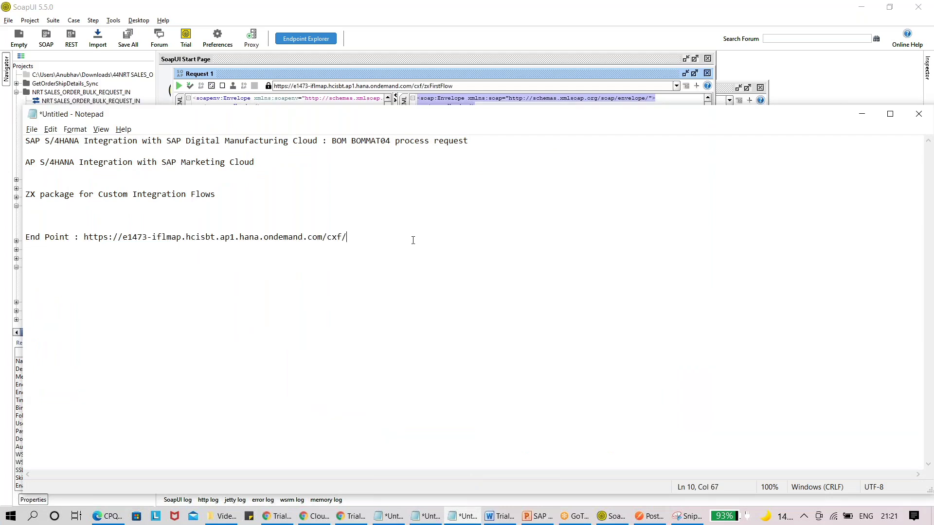
{"action": "key", "text": "ctrl+z"}
{"action": "left_click", "coordinate": [413, 240]}
{"action": "key", "text": "Return"}
{"action": "key", "text": "Return"}
Step: Add the notes 'Create Integration Flow' and 'SOAP UI and Postman' below the End Point line
{"action": "type", "text": "Create IOn"}
{"action": "key", "text": "BackSpace"}
{"action": "key", "text": "BackSpace"}
{"action": "type", "text": "ntegration"}
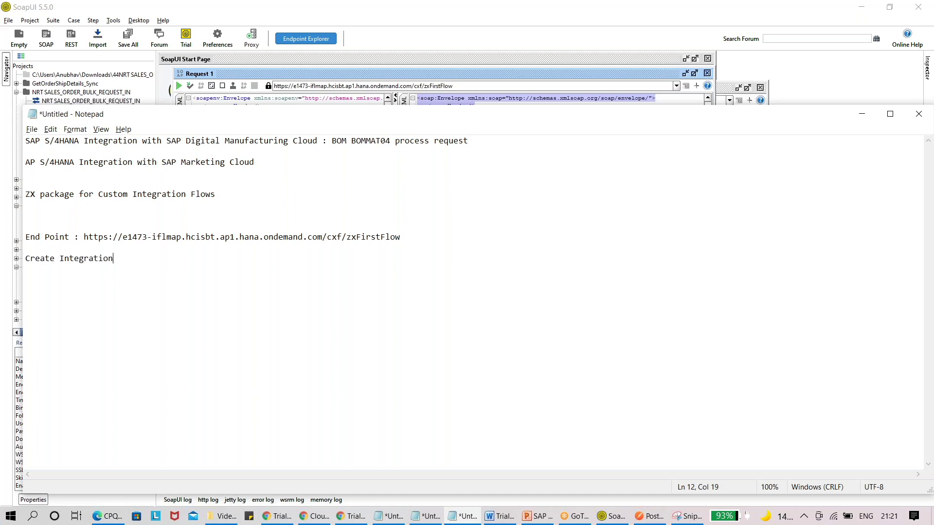
{"action": "type", "text": " Flow"}
{"action": "type", "text": "SOAP I"}
{"action": "type", "text": "UI"}
{"action": "key", "text": "BackSpace"}
{"action": "key", "text": "BackSpace"}
{"action": "key", "text": "BackSpace"}
{"action": "type", "text": "UI and Postmand"}
{"action": "key", "text": "BackSpace"}
{"action": "key", "text": "Return"}
Step: Add the note lines 'Share the WSDL', 'Manage Integration Content' and 'Monitor'
{"action": "type", "text": "Sare"}
{"action": "key", "text": "BackSpace"}
{"action": "key", "text": "BackSpace"}
{"action": "key", "text": "BackSpace"}
{"action": "key", "text": "BackSpace"}
{"action": "type", "text": "hare the WSDL"}
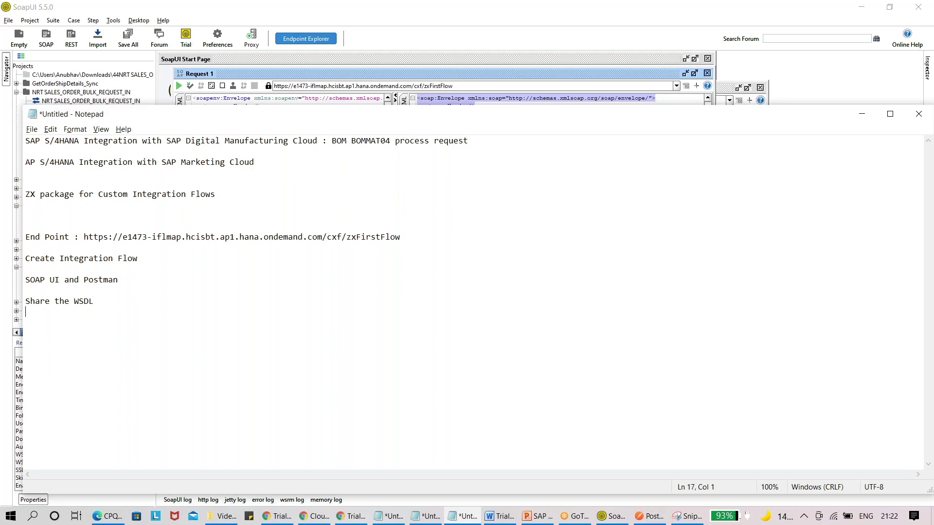
{"action": "type", "text": "Manage Integration Content"}
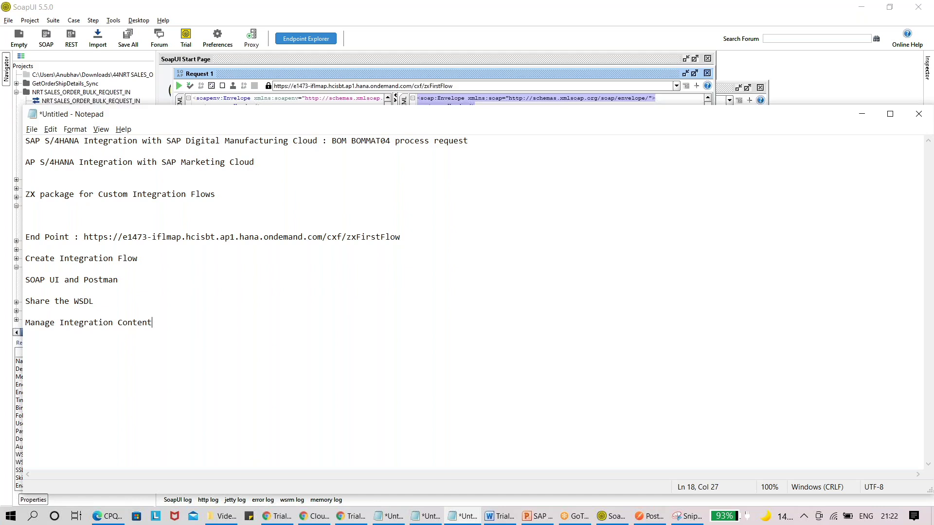
{"action": "key", "text": "Return"}
{"action": "key", "text": "Return"}
{"action": "type", "text": "Monitor"}
Step: Show PowerPoint's First Integration slide (slide 47)
{"action": "left_click", "coordinate": [540, 516]}
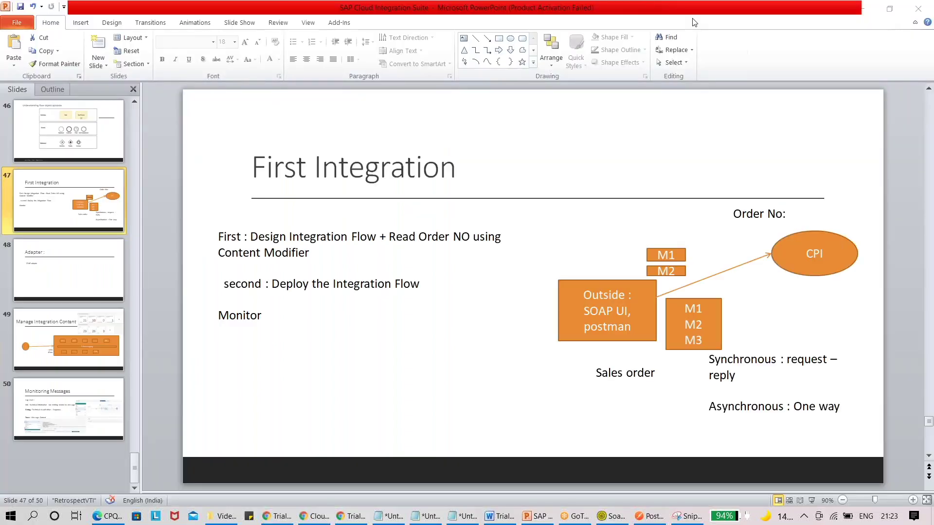